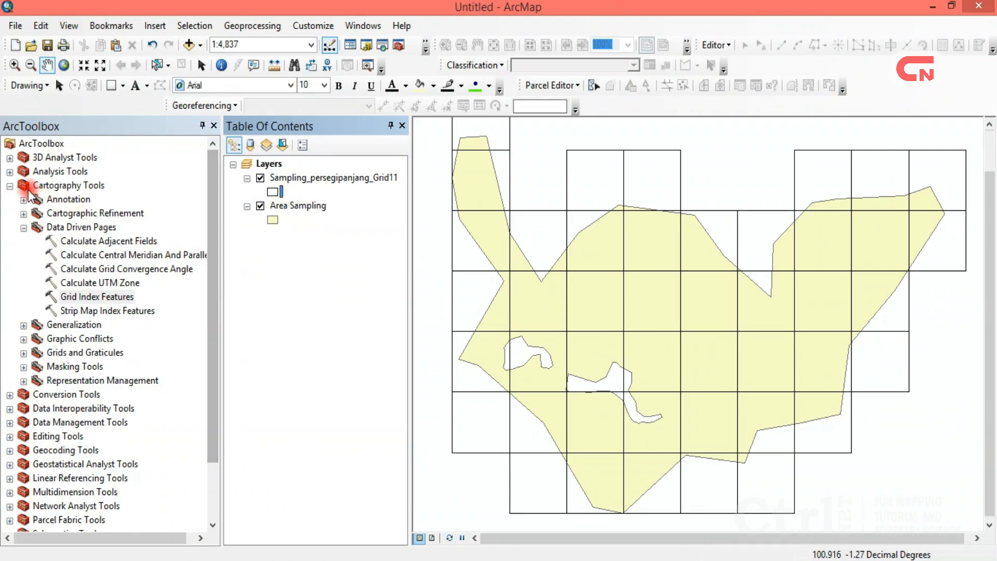
# Run the Clip analysis tool with Sampling_persegipanjang_Grid11 as input features and Area Sampling as clip features.
pyautogui.doubleClick(24, 184)
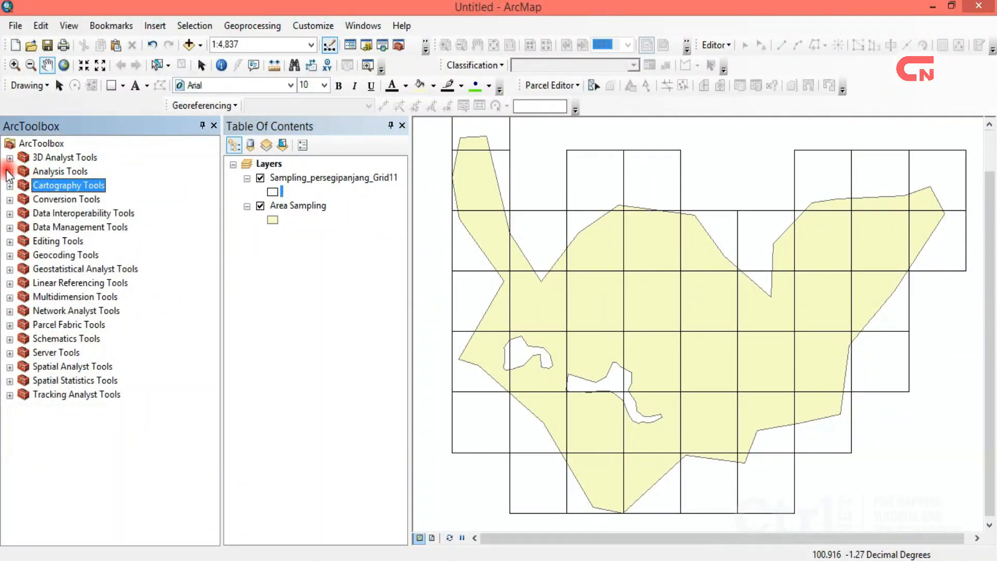
pyautogui.click(9, 172)
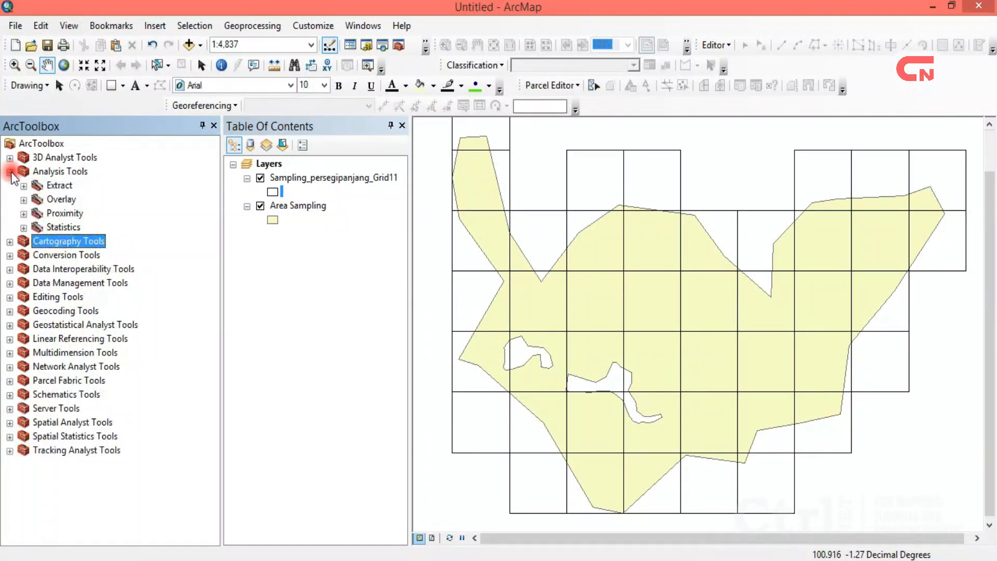
pyautogui.doubleClick(54, 185)
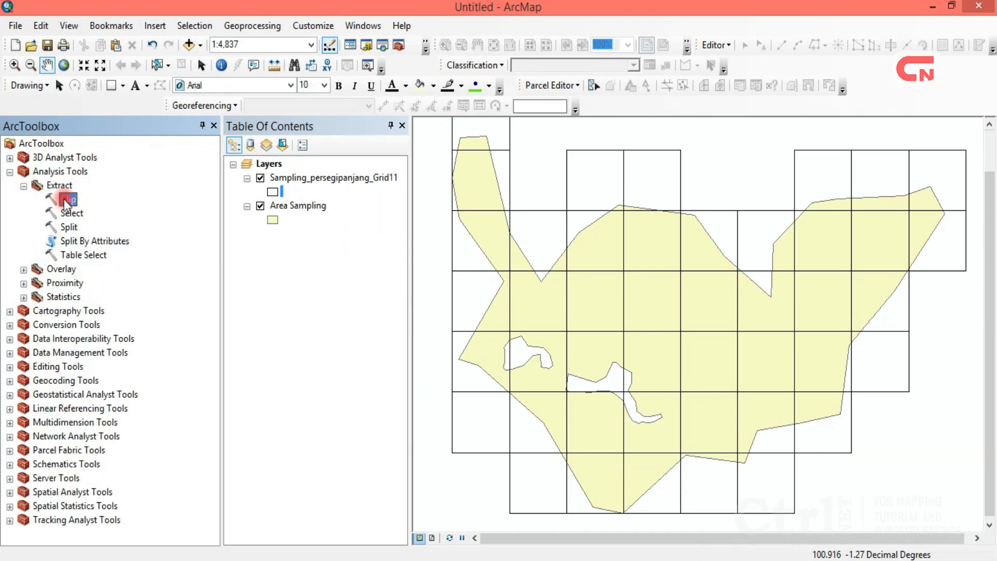
pyautogui.doubleClick(64, 199)
pyautogui.click(314, 186)
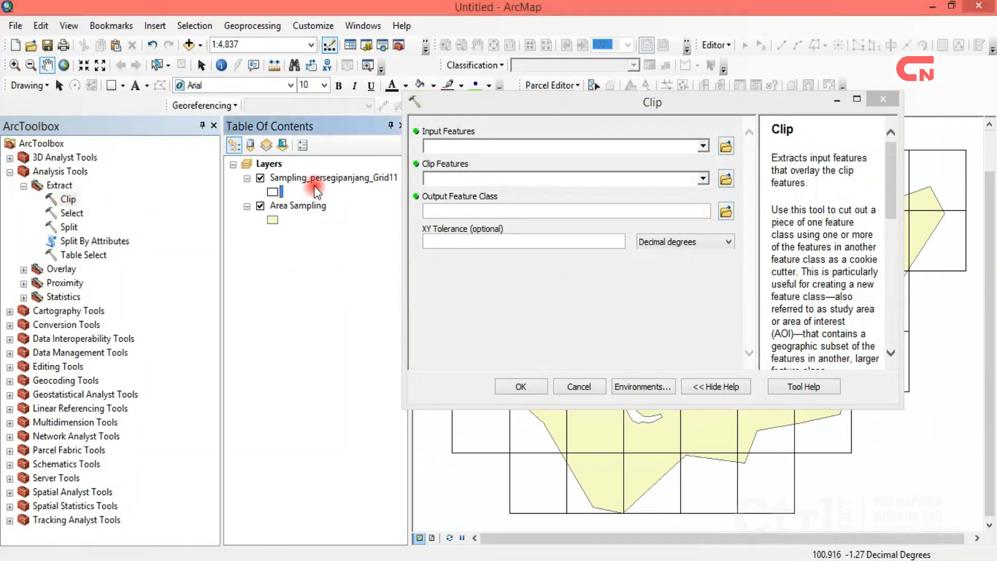
pyautogui.click(330, 179)
pyautogui.moveTo(653, 102); pyautogui.dragTo(276, 248)
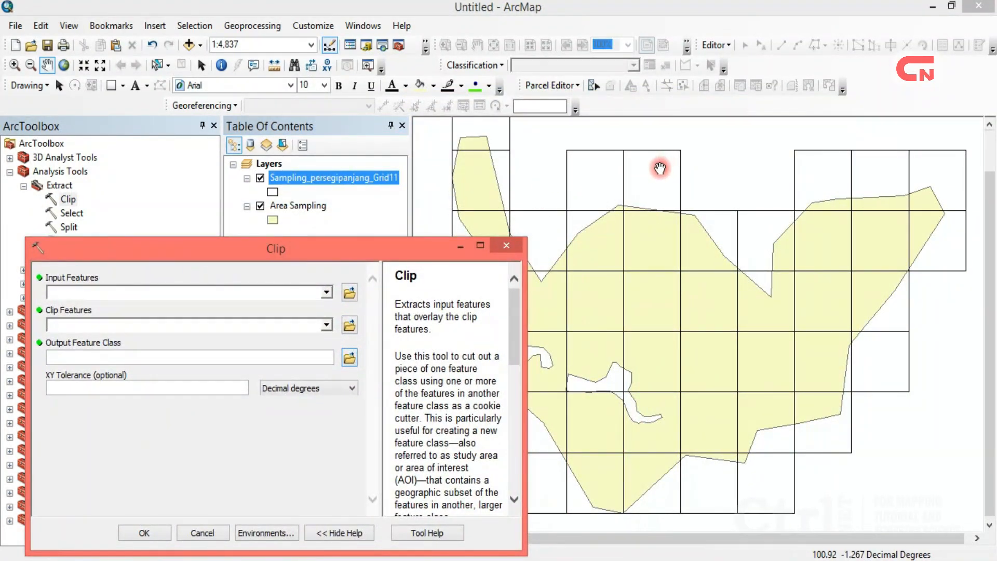
pyautogui.moveTo(371, 186); pyautogui.dragTo(296, 293)
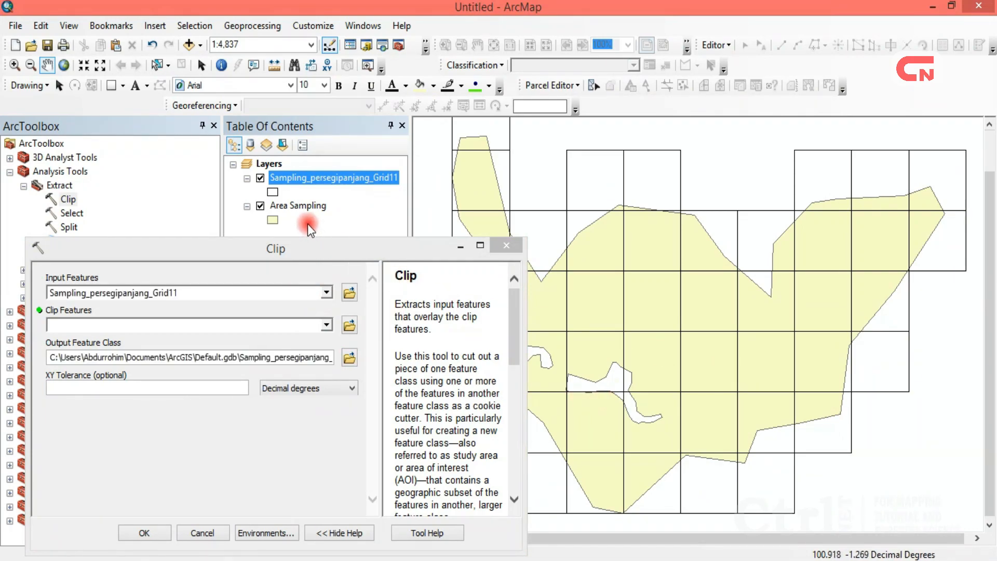
pyautogui.click(303, 205)
pyautogui.moveTo(303, 205); pyautogui.dragTo(277, 325)
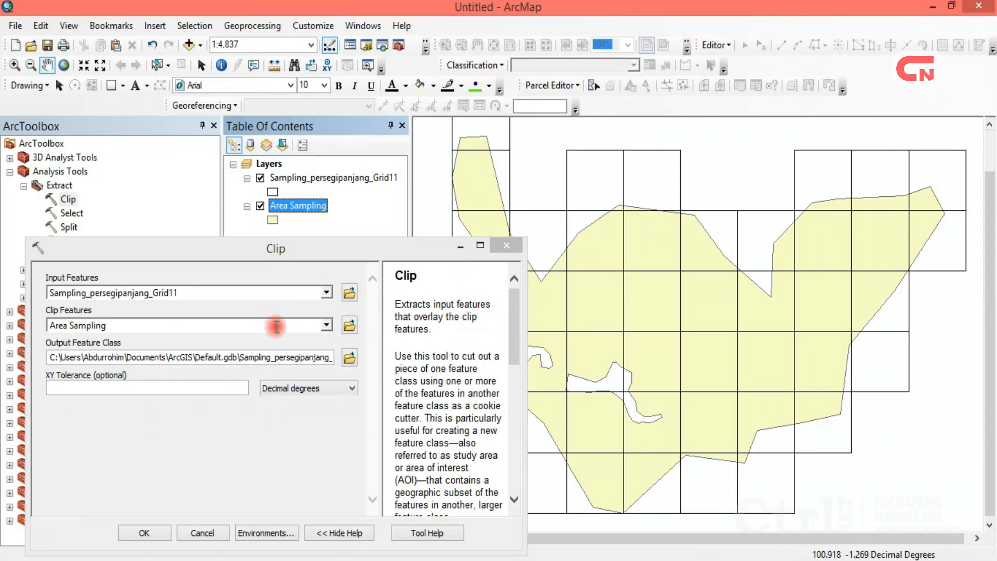
pyautogui.click(128, 540)
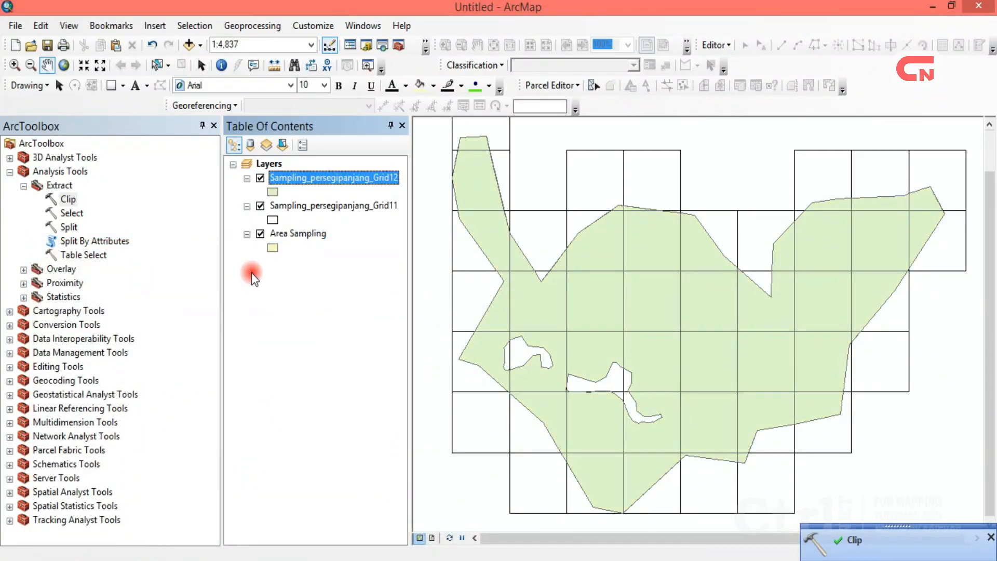
# Hide the Sampling_persegipanjang_Grid11 layer and open the attribute table of the clipped layer Sampling_persegipanjang_Grid12.
pyautogui.click(259, 207)
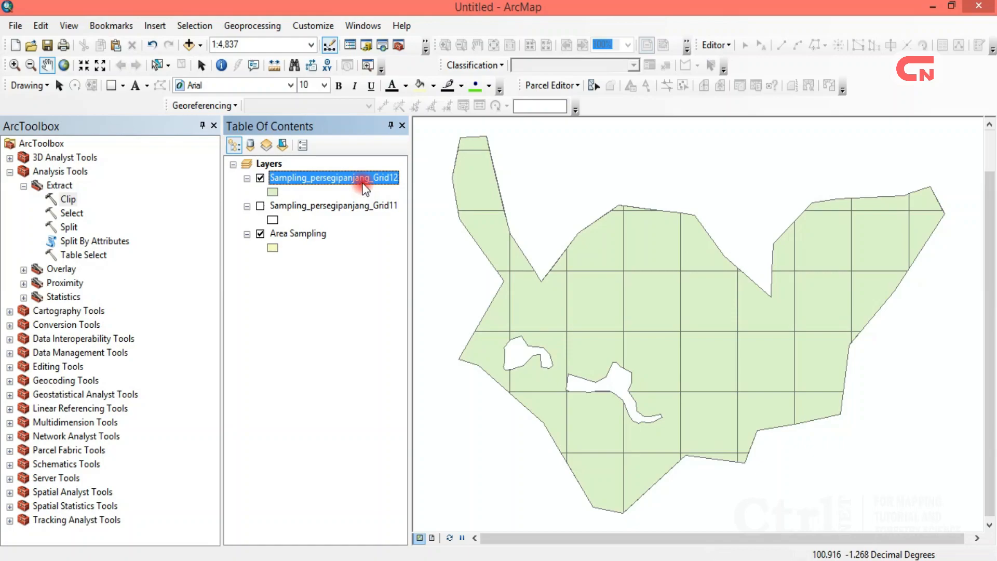
pyautogui.rightClick(348, 177)
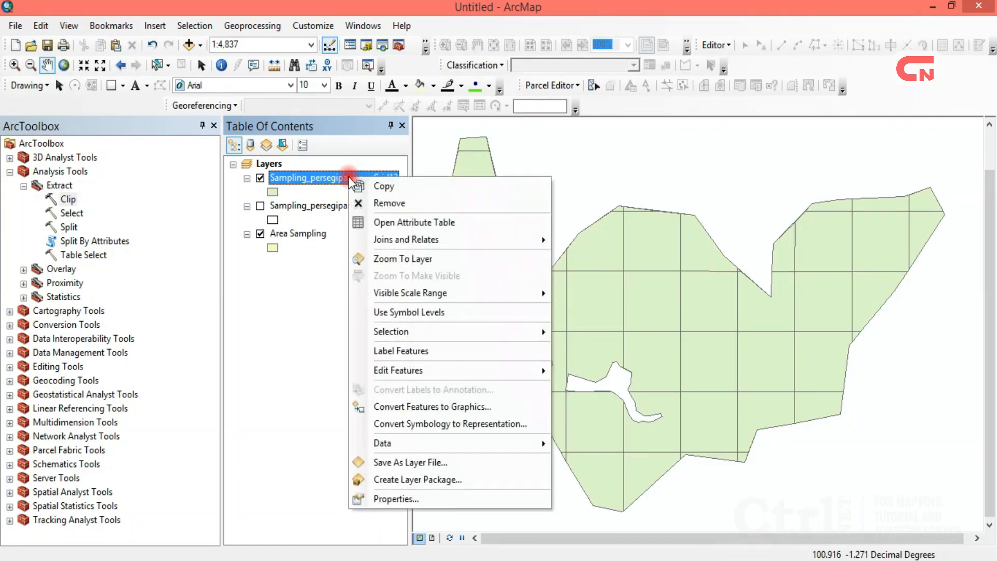
pyautogui.click(430, 222)
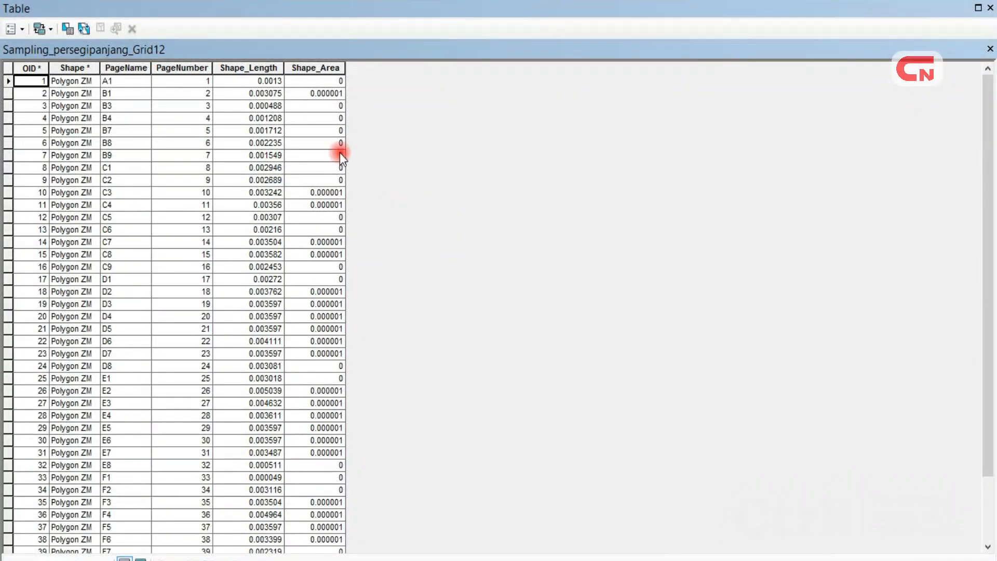
# Add a field named luas with the type Double to the clipped grid's attribute table.
pyautogui.click(23, 29)
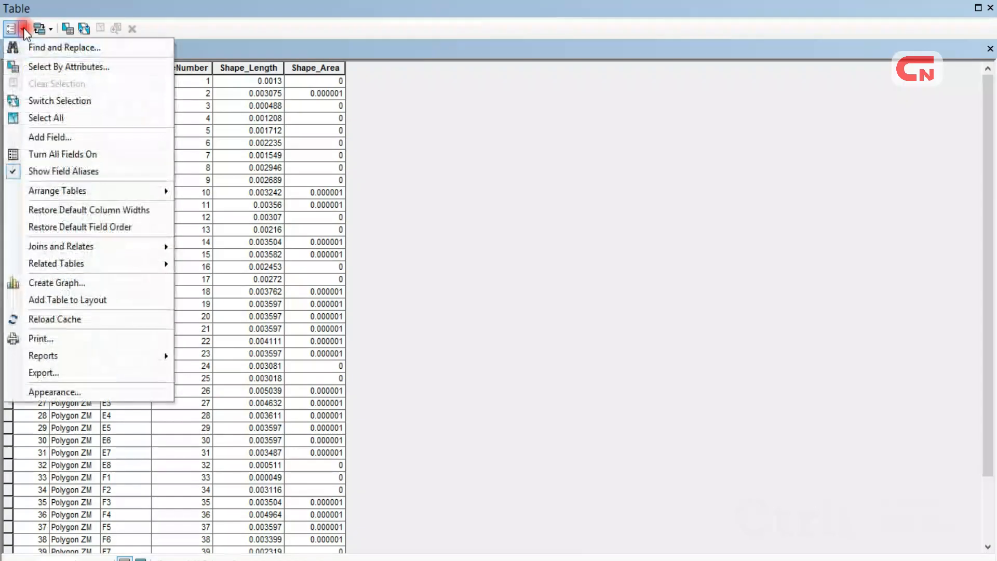
pyautogui.click(118, 137)
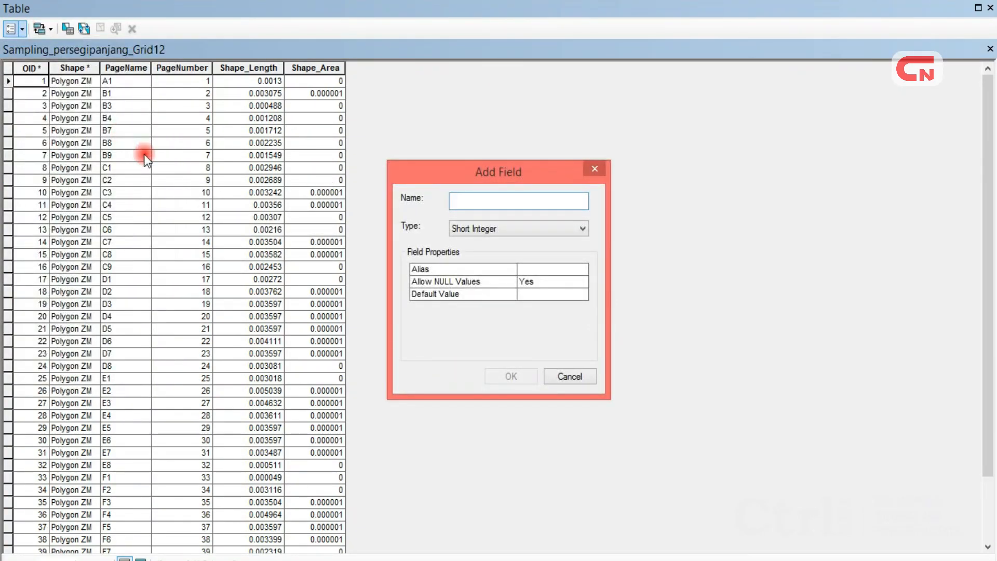
pyautogui.write('luas')
pyautogui.click(491, 231)
pyautogui.click(467, 272)
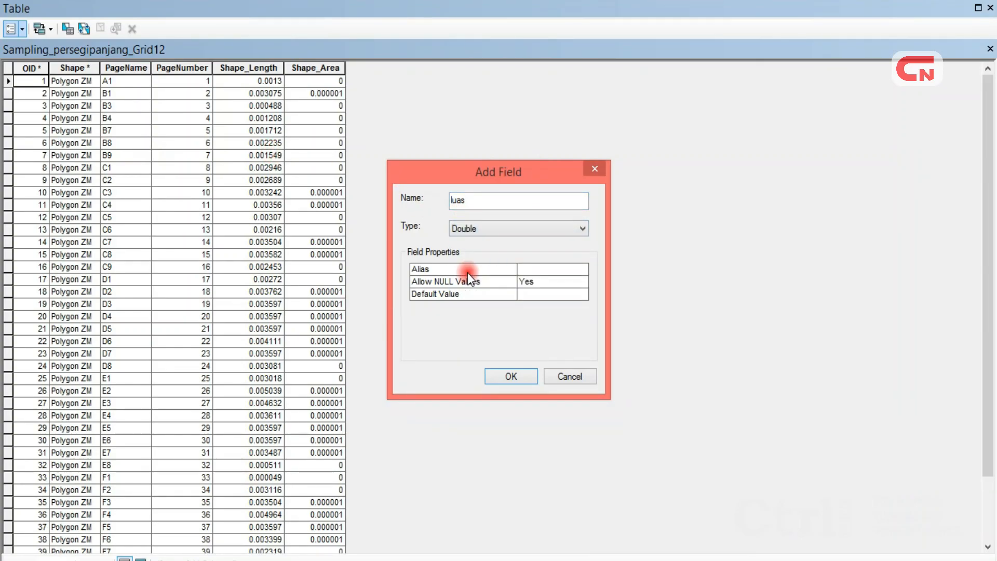
pyautogui.click(511, 375)
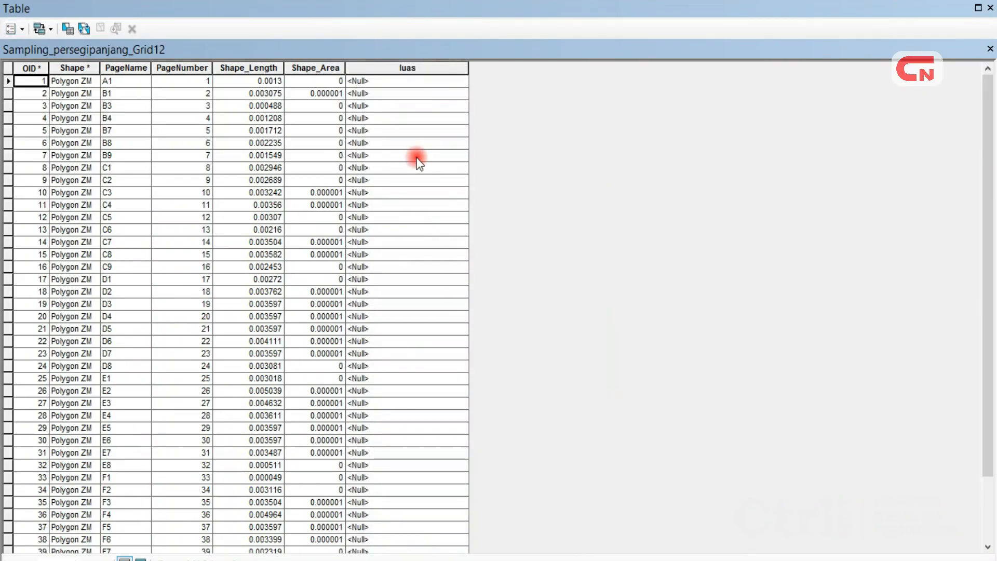
# Calculate each polygon's area in hectares into the luas field, using the data frame's coordinate system WGS 1984 UTM Zone 47S.
pyautogui.click(429, 68)
pyautogui.rightClick(429, 69)
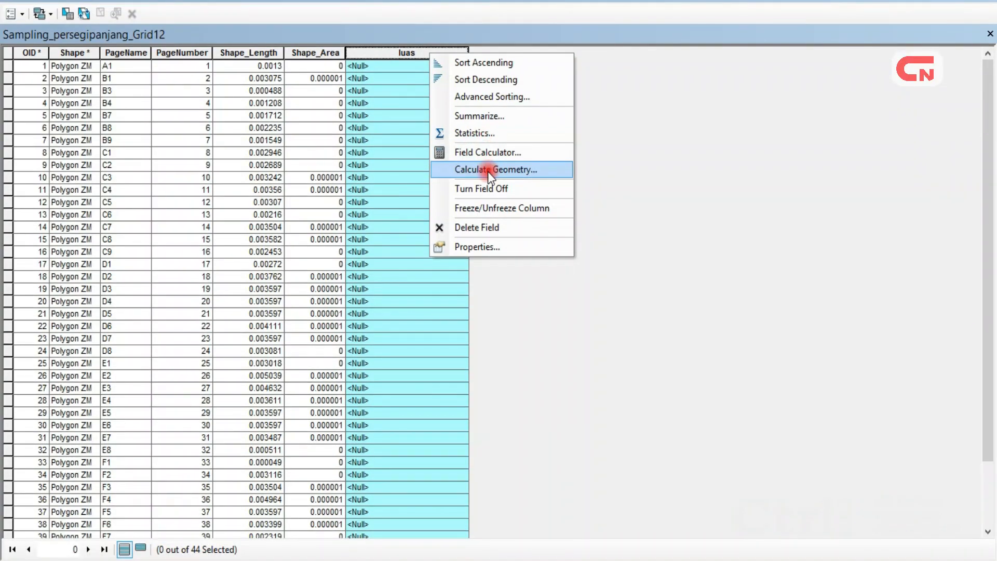
pyautogui.click(488, 172)
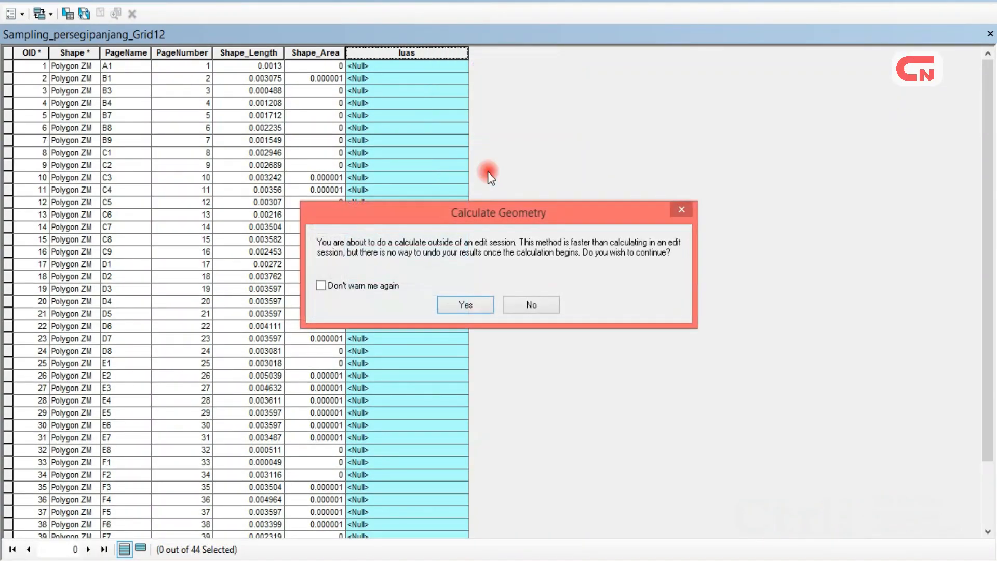
pyautogui.click(469, 302)
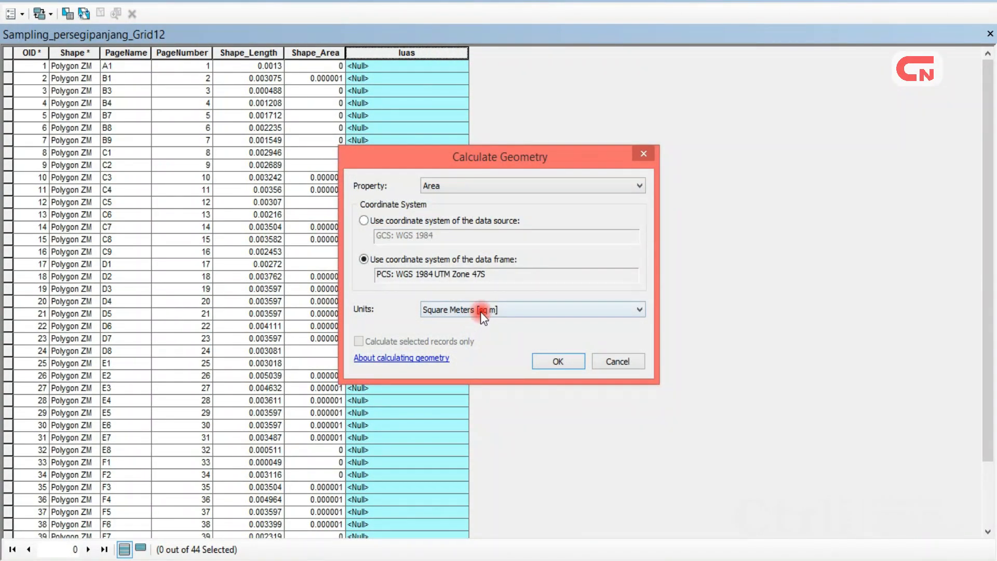
pyautogui.click(487, 310)
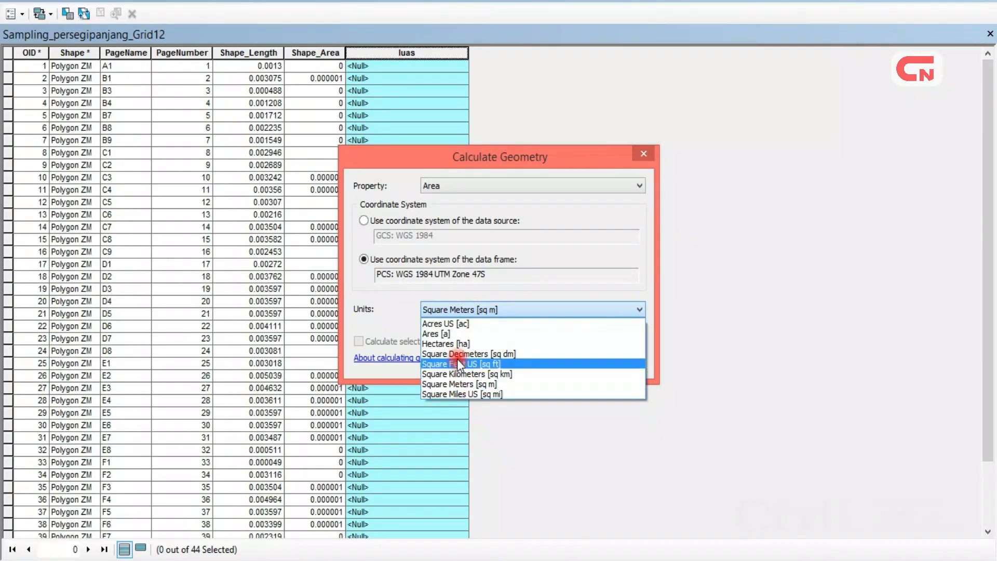
pyautogui.click(464, 344)
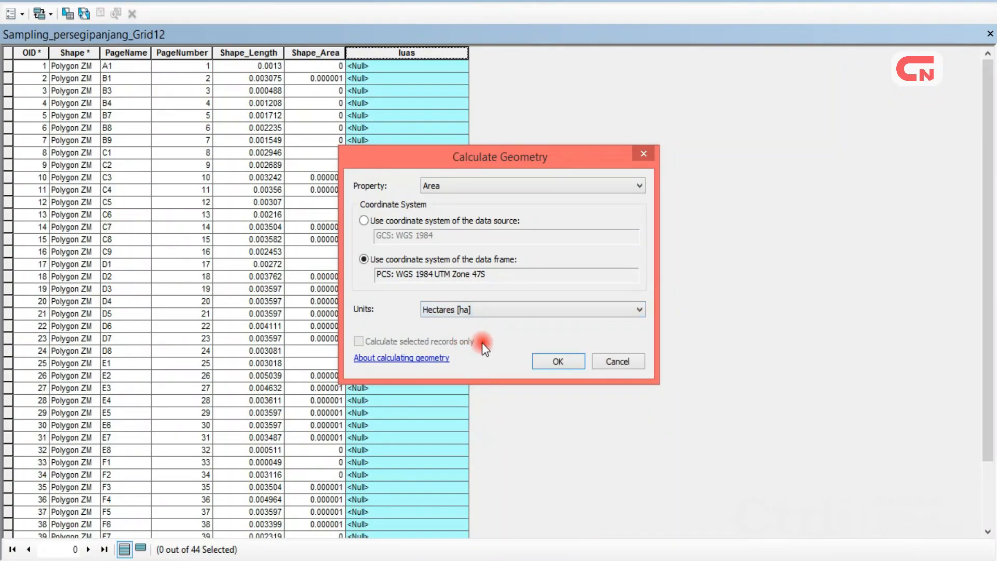
pyautogui.click(546, 361)
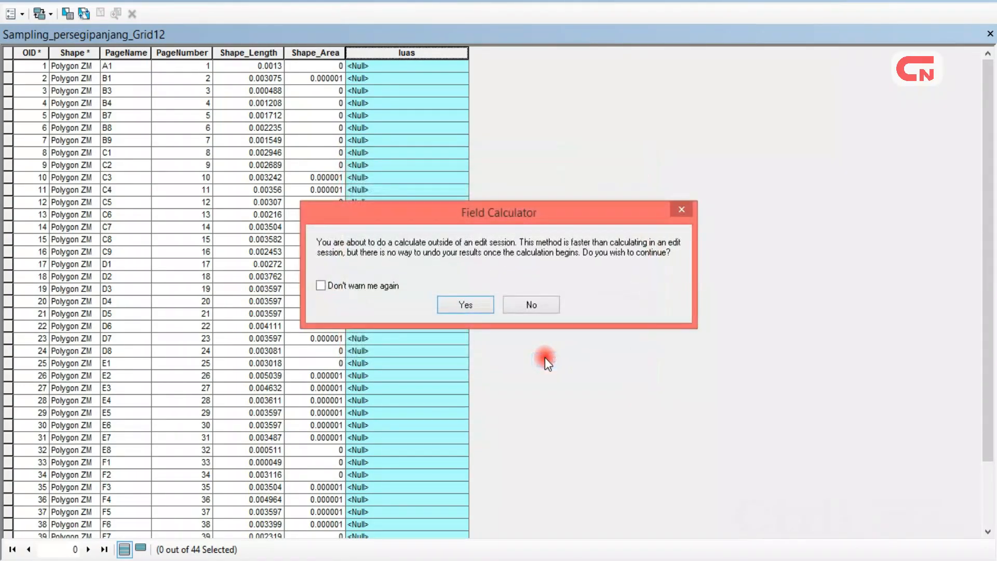
pyautogui.click(481, 309)
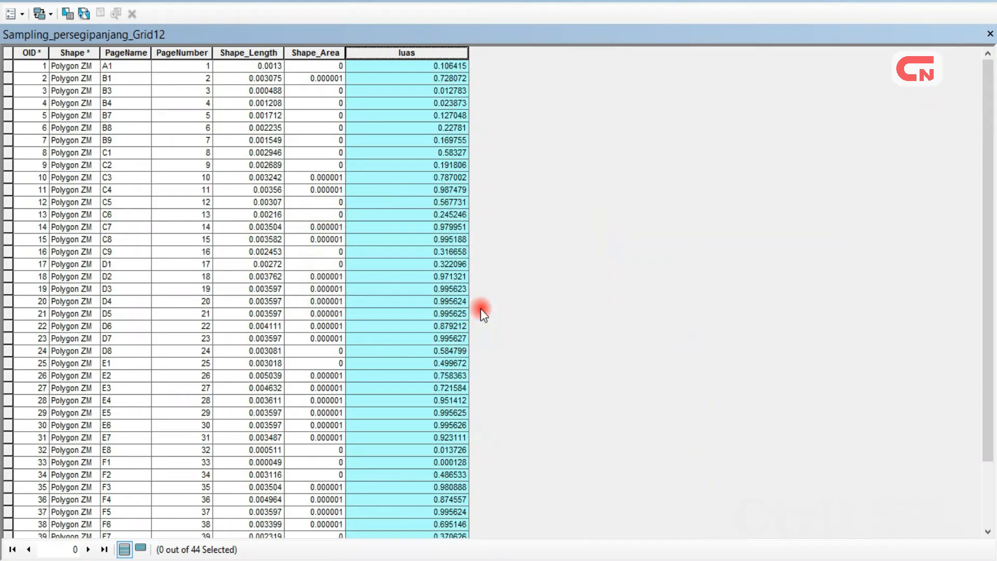
pyautogui.click(436, 290)
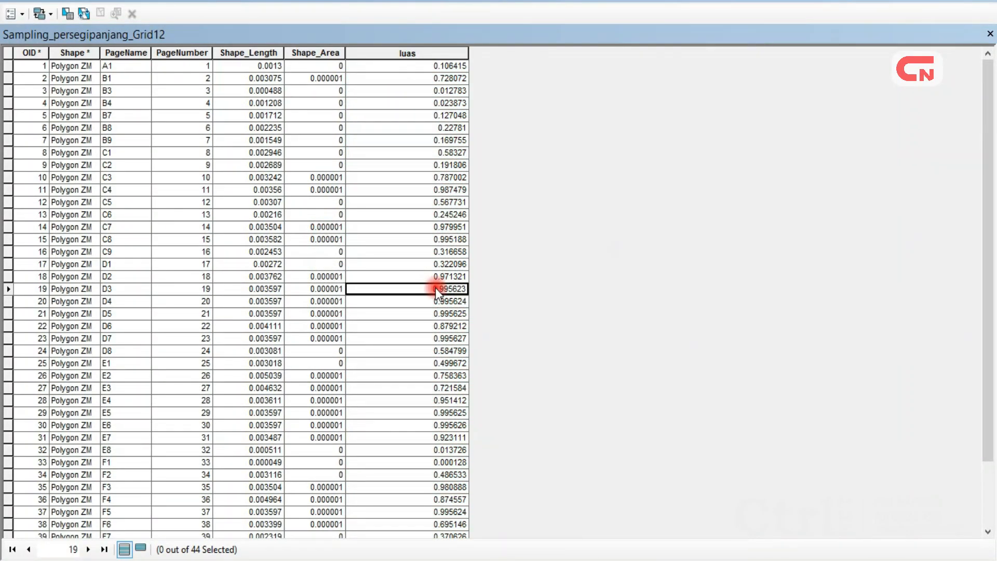
# Sort the attribute table by the luas field in descending order.
pyautogui.click(418, 51)
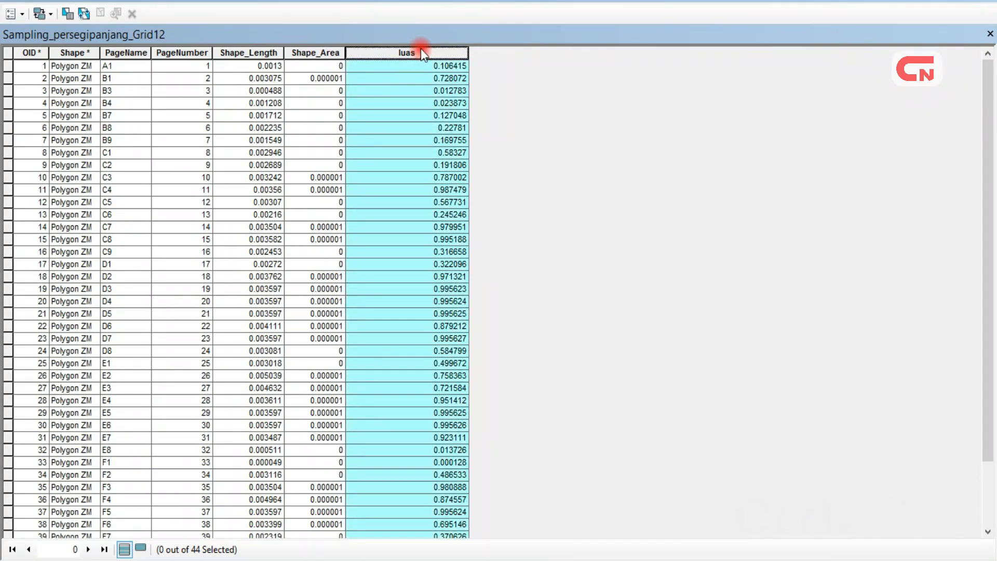
pyautogui.rightClick(421, 52)
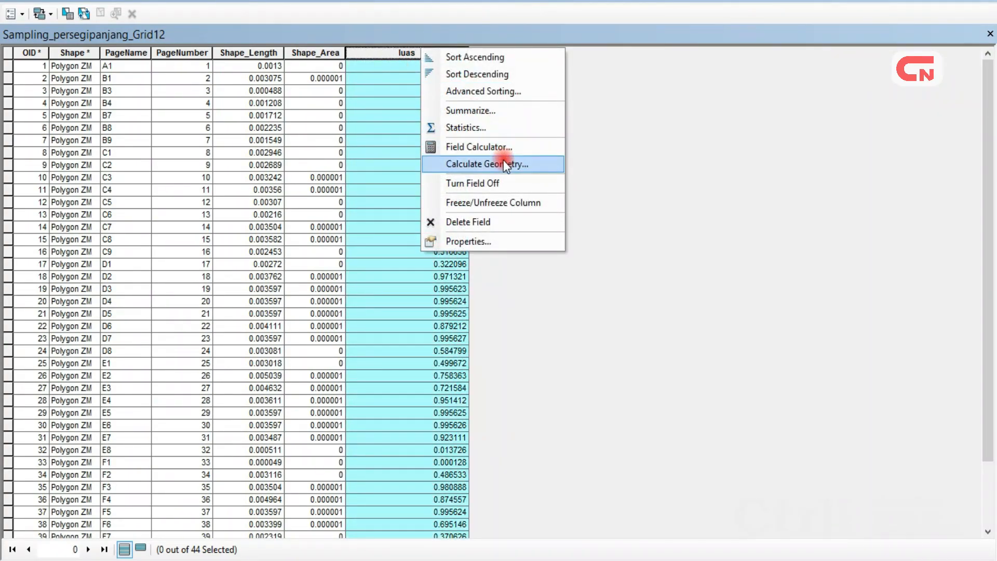
pyautogui.click(502, 78)
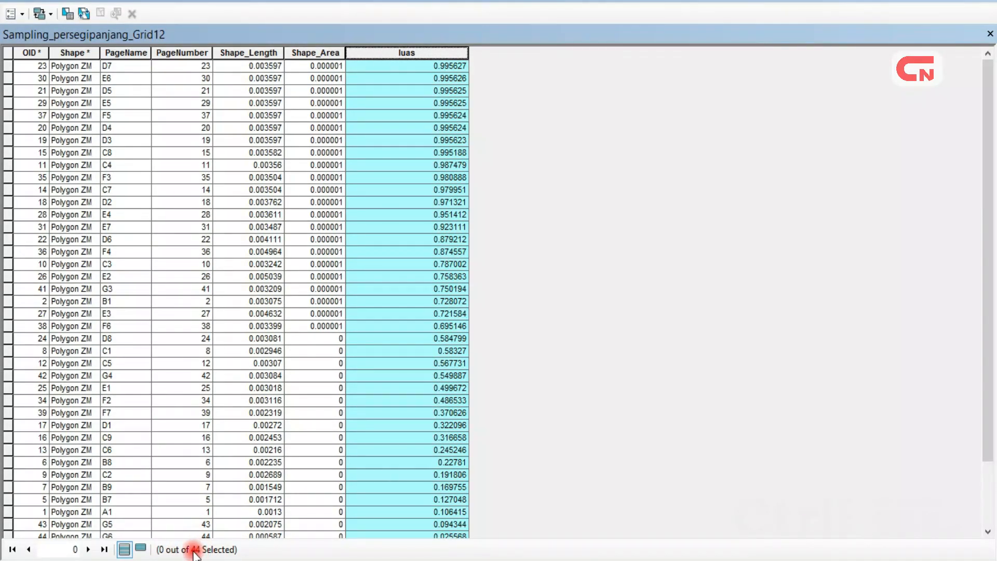
# Select the records with the largest luas values, from C5 up to D7.
pyautogui.moveTo(987, 149); pyautogui.dragTo(987, 305)
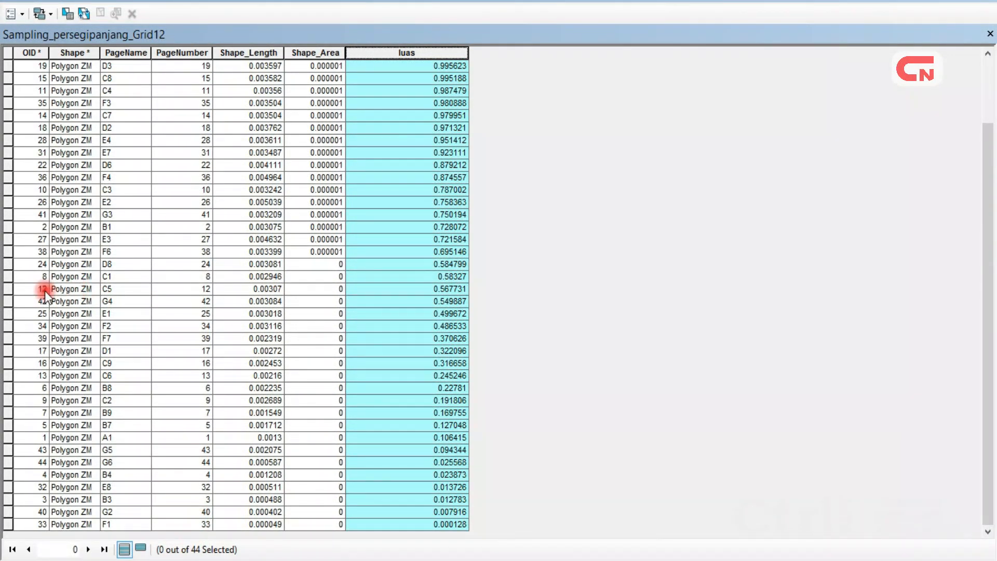
pyautogui.moveTo(4, 289)
pyautogui.mouseDown()
pyautogui.moveTo(7, 17)
pyautogui.moveTo(6, 72)
pyautogui.mouseUp()
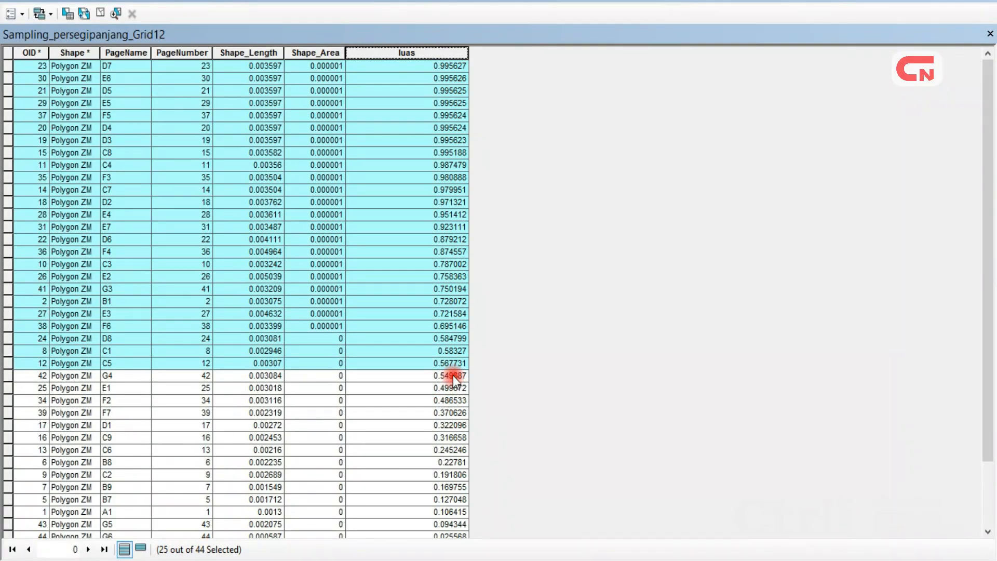
# Select the records with the smallest luas values, from G4 down to F1, and close the attribute table.
pyautogui.moveTo(990, 295); pyautogui.dragTo(990, 400)
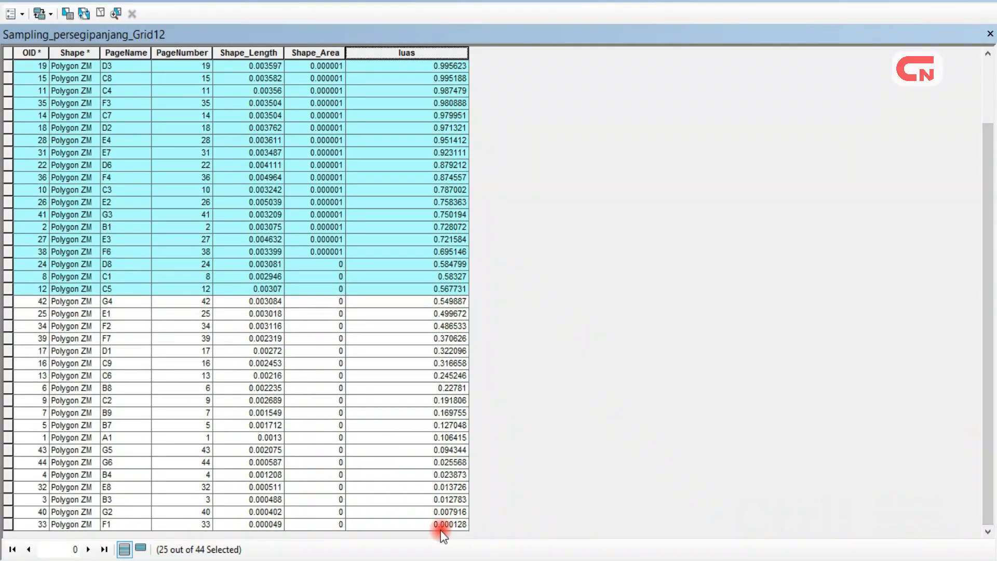
pyautogui.moveTo(9, 302); pyautogui.dragTo(6, 539)
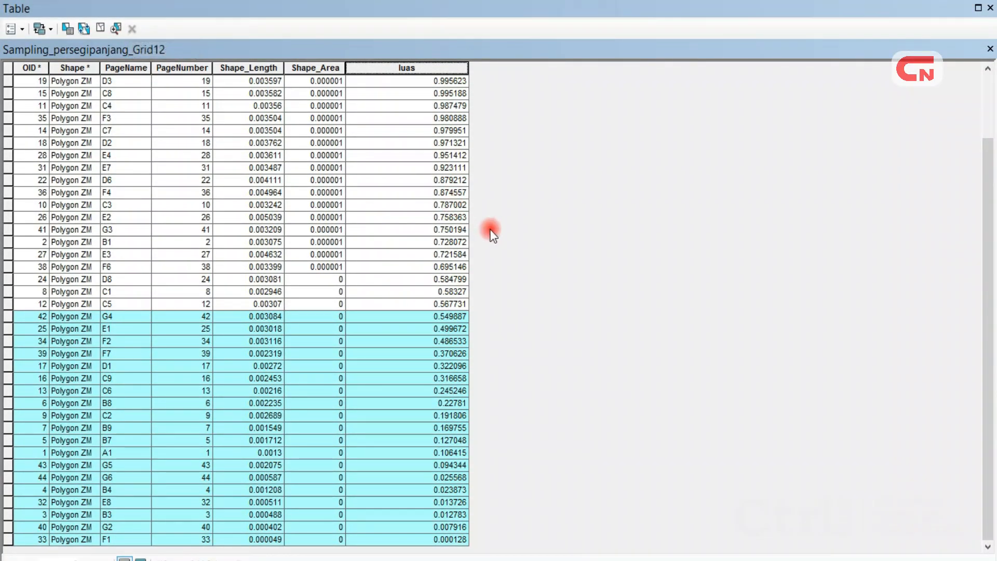
pyautogui.click(990, 48)
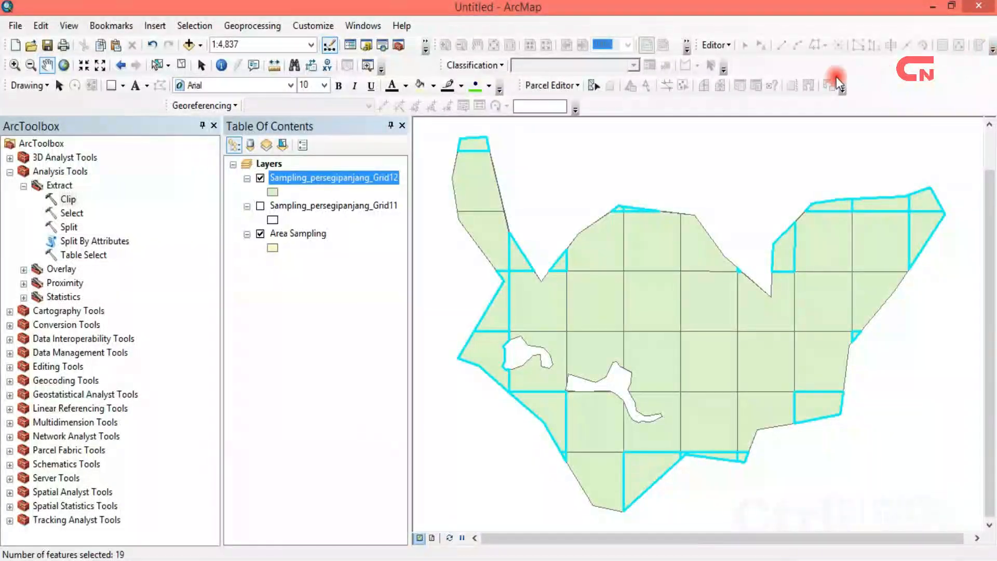
# Start an edit session on the Sampling_persegipanjang_Grid12 layer and continue past the spatial reference notices.
pyautogui.click(717, 49)
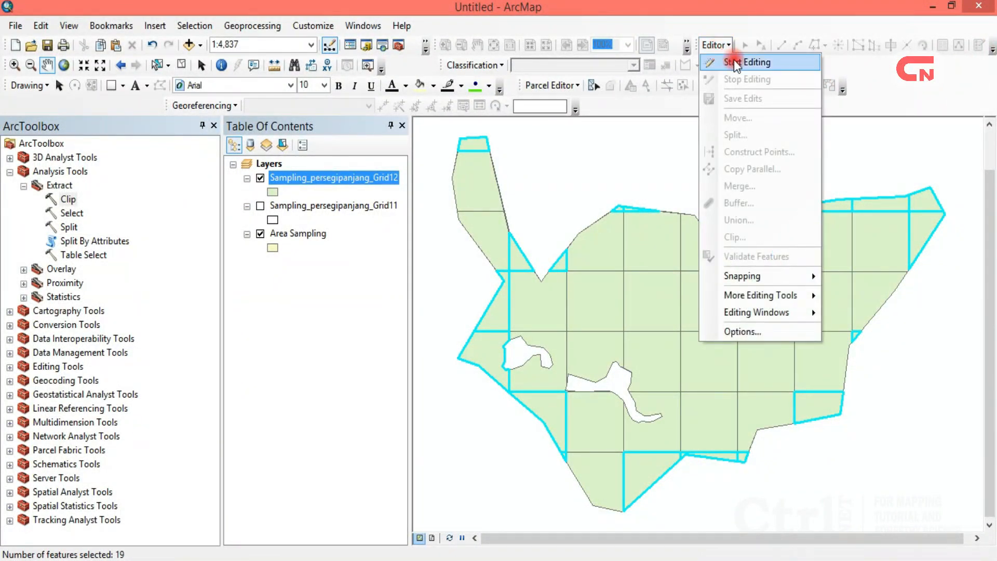
pyautogui.click(734, 60)
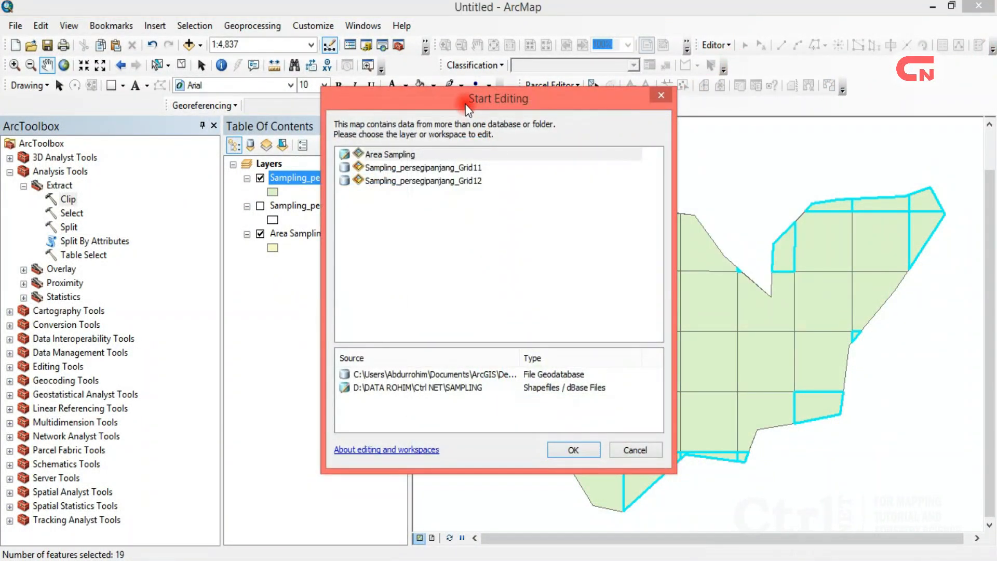
pyautogui.moveTo(466, 104); pyautogui.dragTo(606, 85)
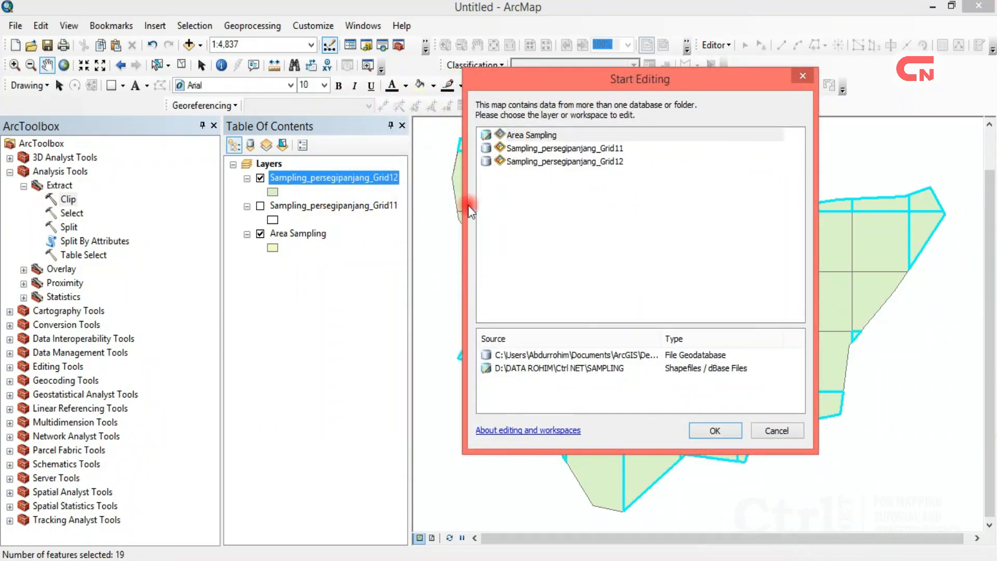
pyautogui.click(605, 162)
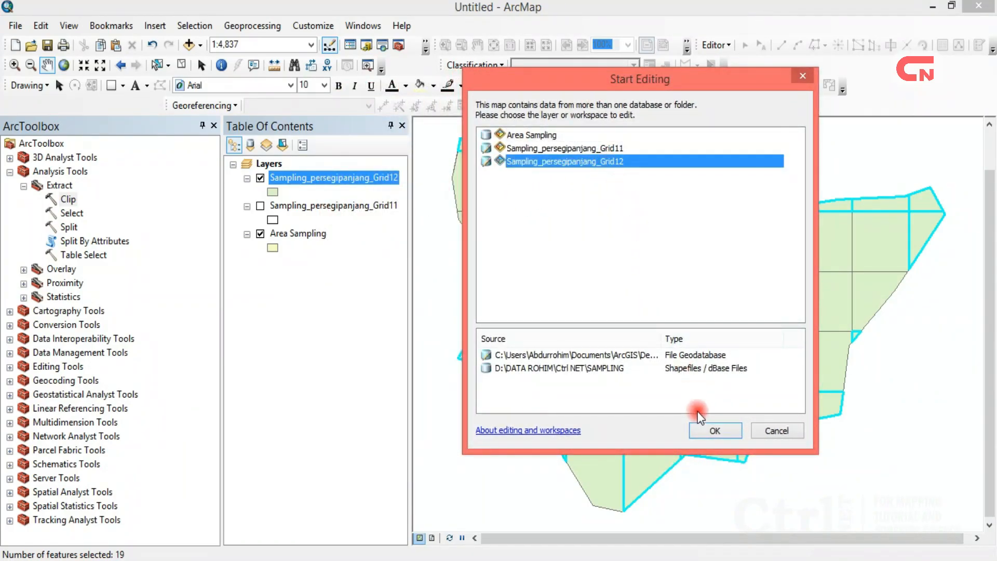
pyautogui.click(708, 431)
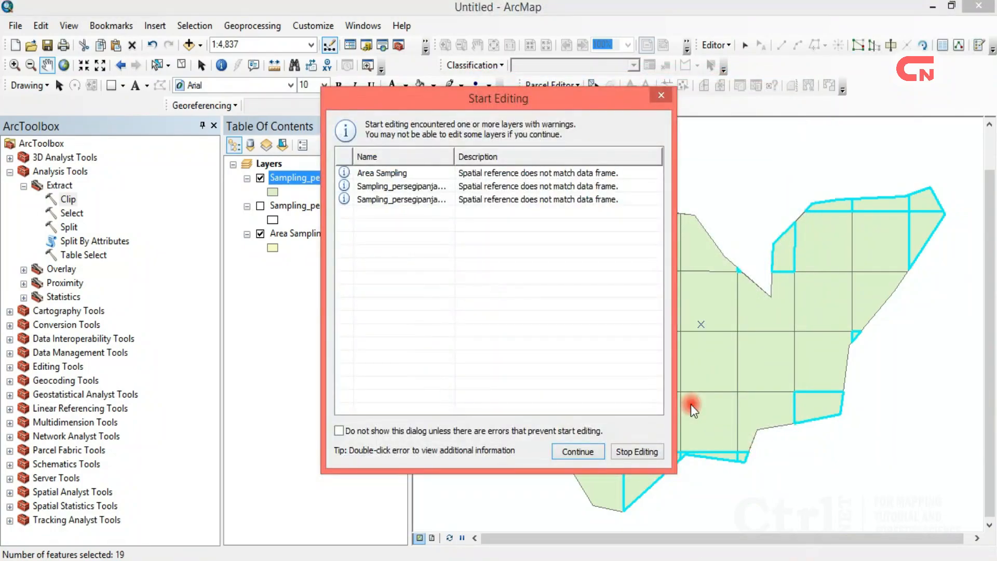
pyautogui.click(588, 449)
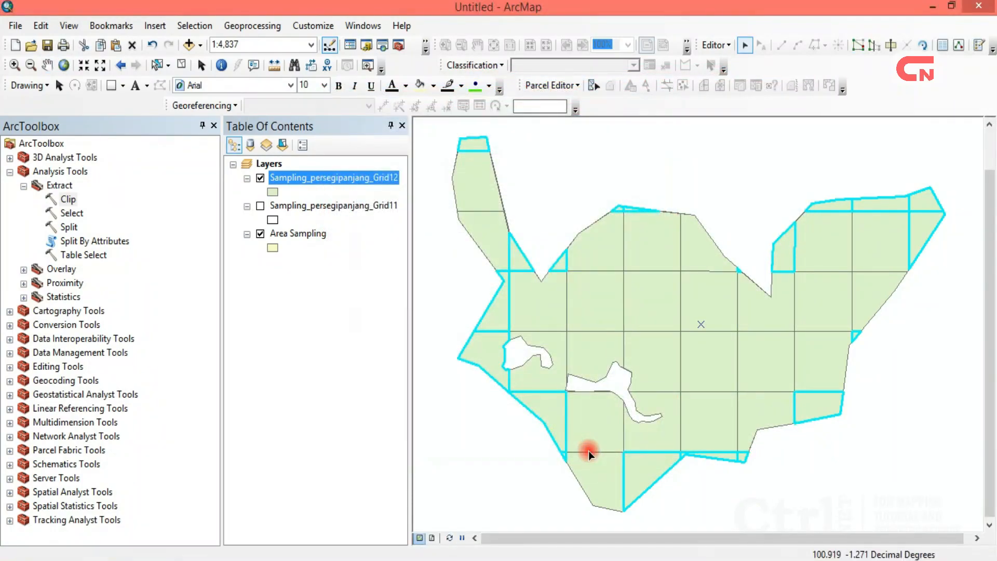
# Delete the selected smallest plots from the Sampling_persegipanjang_Grid12 attribute table and close the table.
pyautogui.rightClick(364, 180)
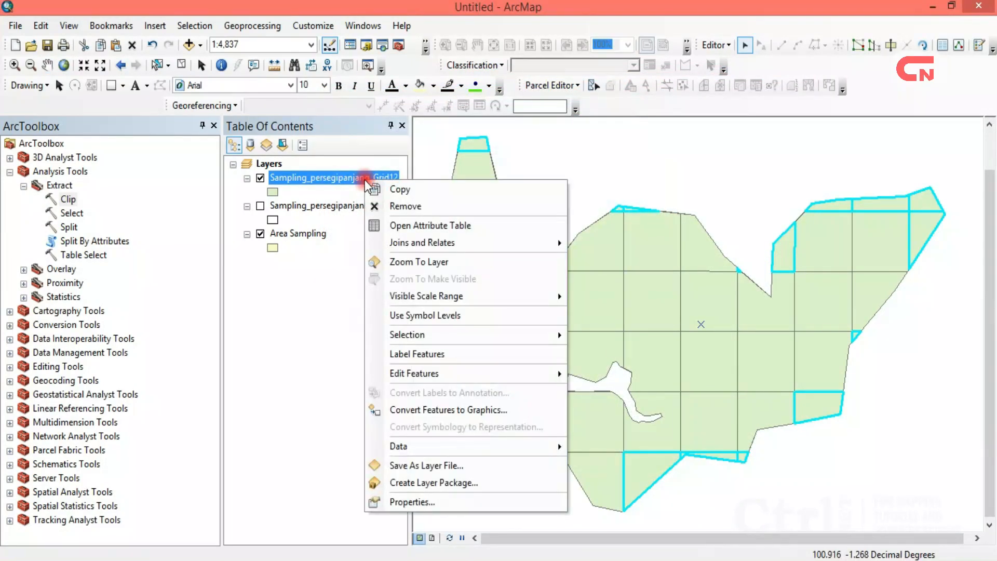
pyautogui.click(398, 222)
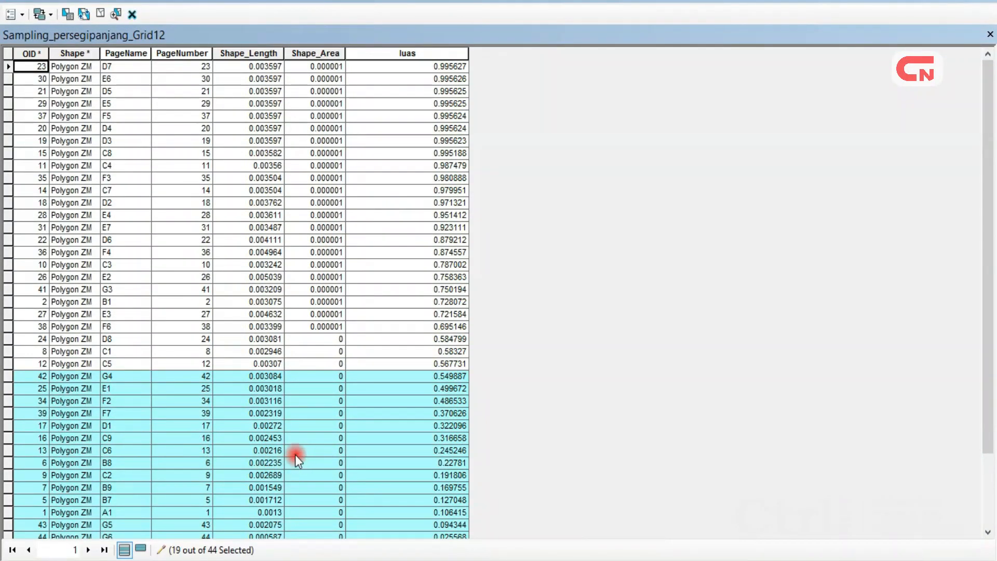
pyautogui.click(133, 14)
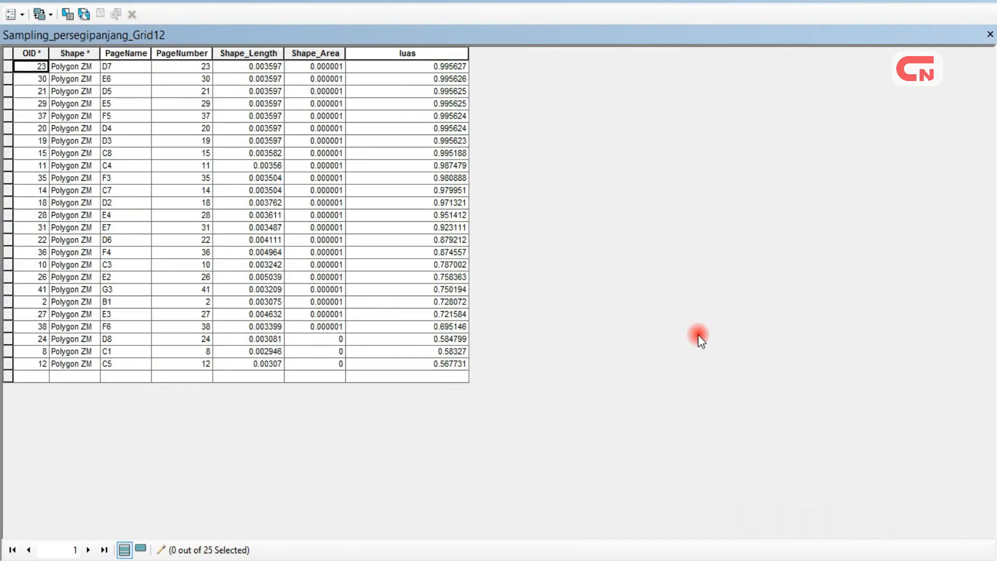
pyautogui.click(990, 50)
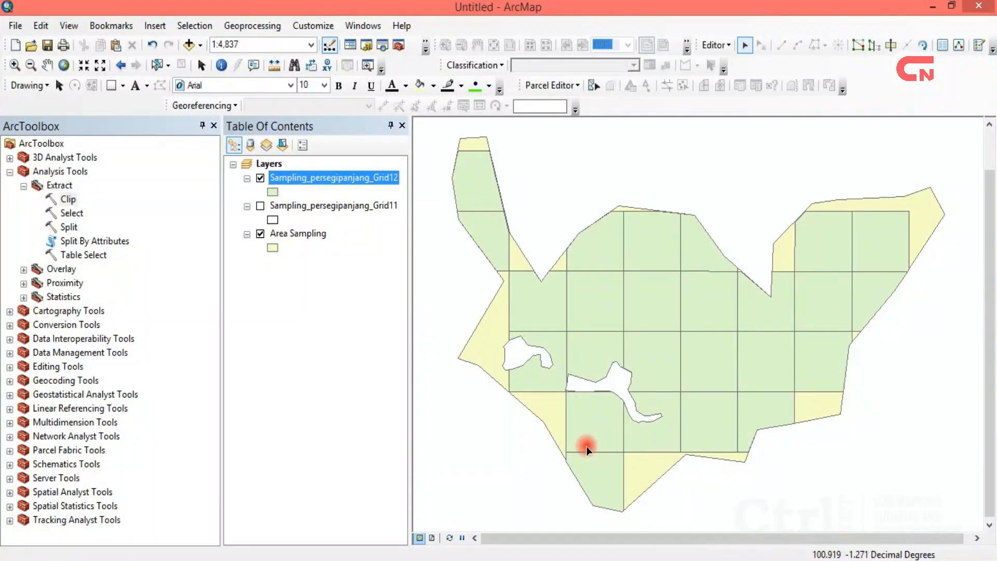
# Save the edits to the grid layer and stop the edit session.
pyautogui.click(714, 46)
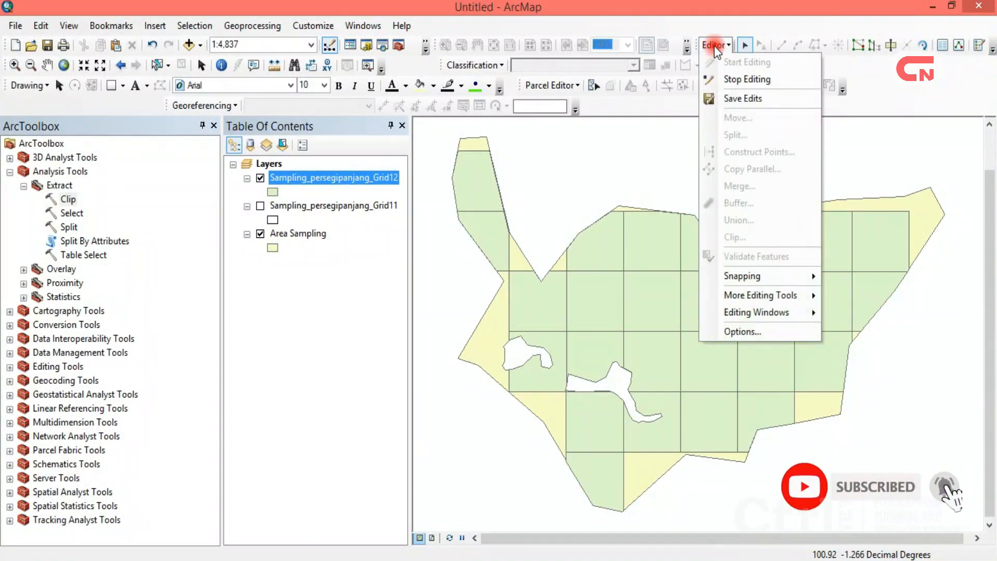
pyautogui.click(732, 98)
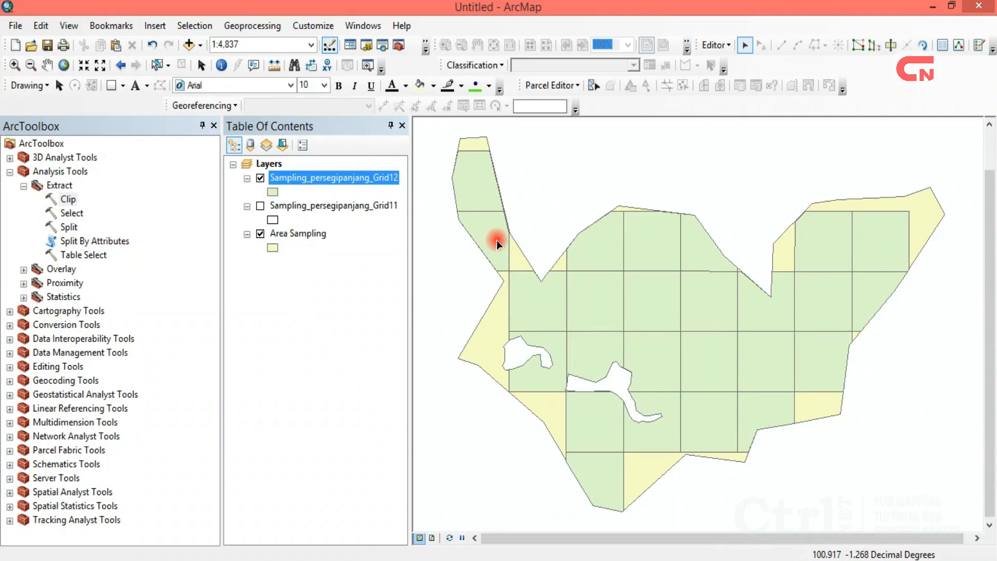
pyautogui.click(715, 45)
pyautogui.click(743, 79)
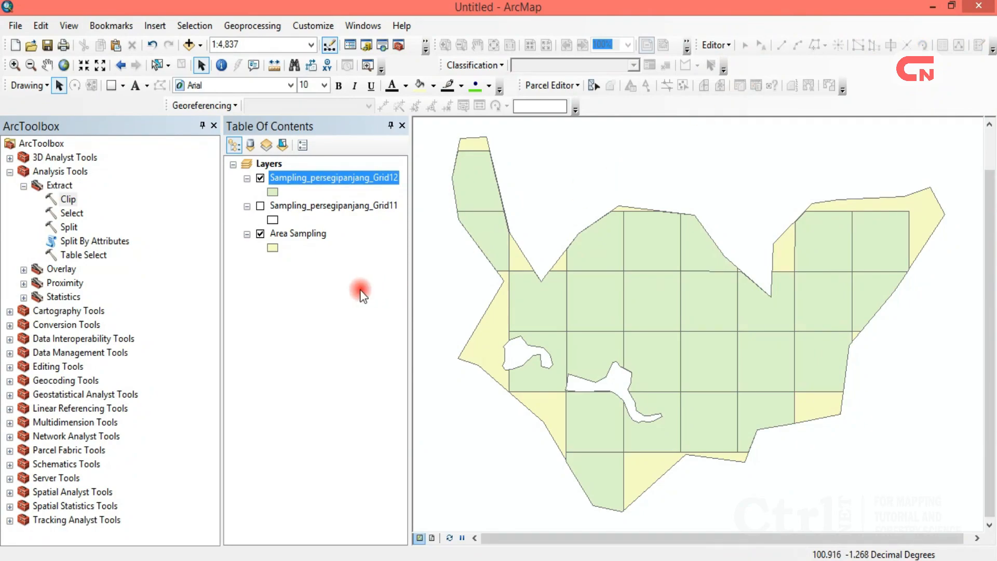
# Symbolize the Sampling_persegipanjang_Grid12 layer as Hollow with a thicker red outline.
pyautogui.click(275, 195)
pyautogui.click(352, 256)
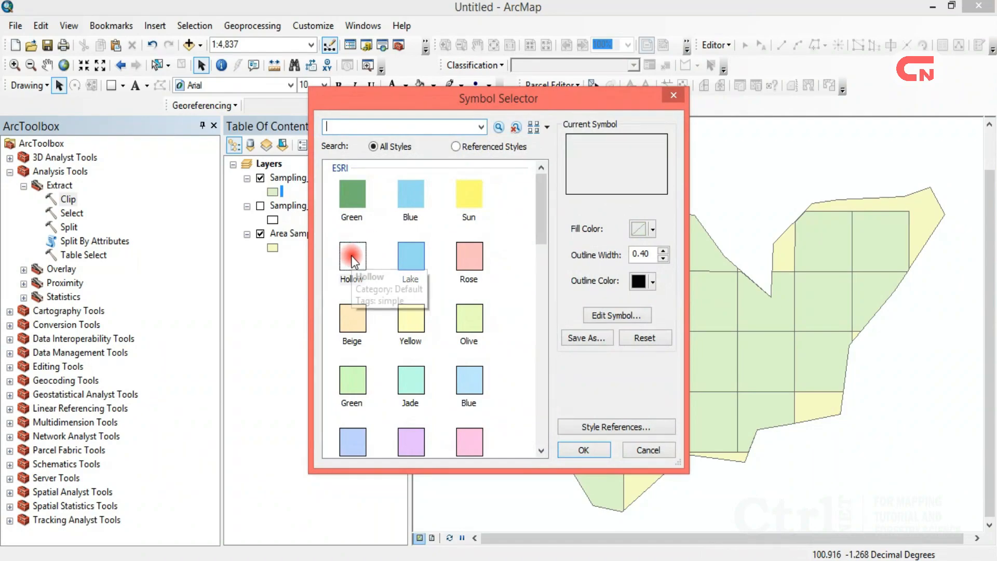
pyautogui.click(653, 283)
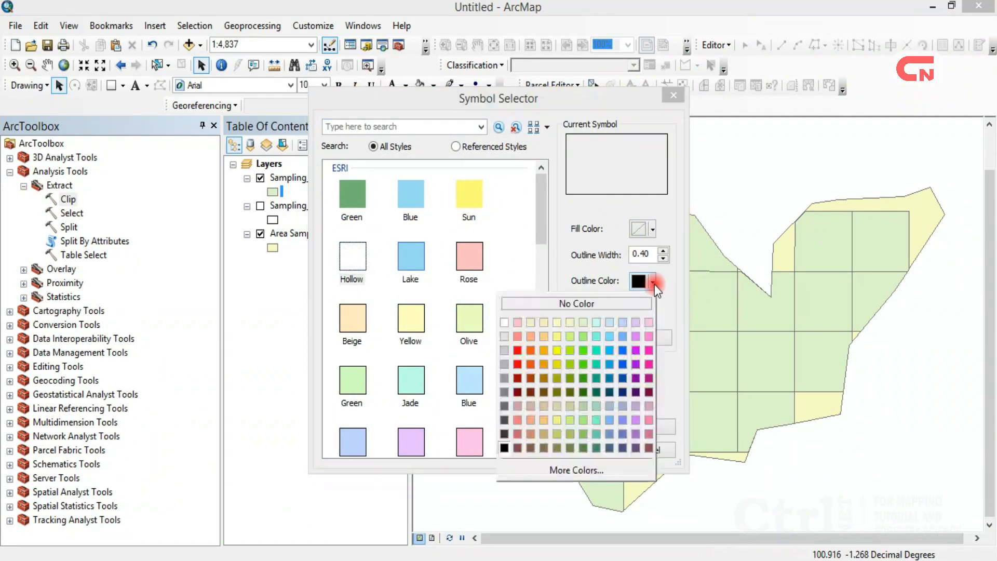
pyautogui.click(518, 351)
pyautogui.click(663, 250)
pyautogui.click(662, 251)
pyautogui.click(583, 450)
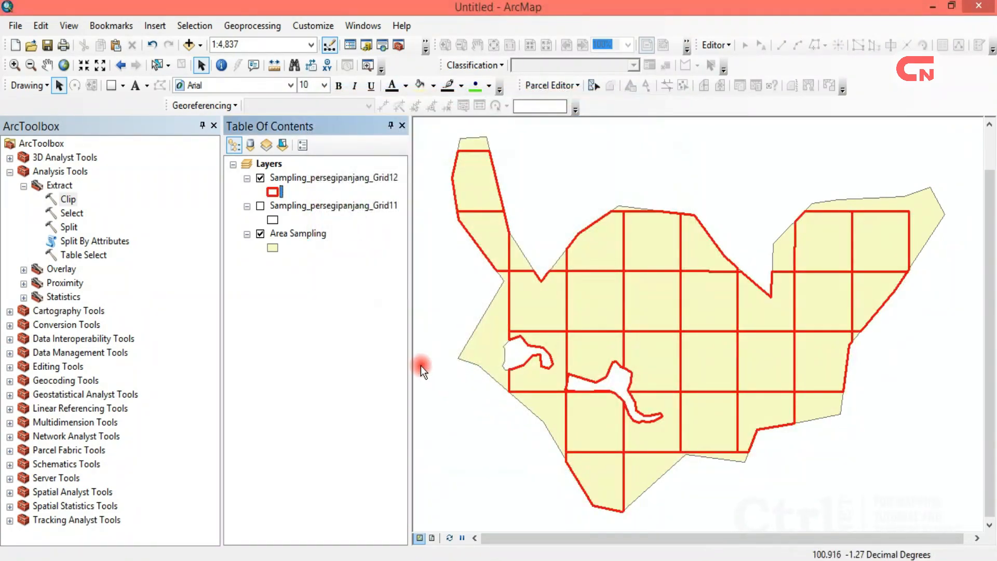
# Change the Area Sampling layer's fill color to blue.
pyautogui.click(273, 248)
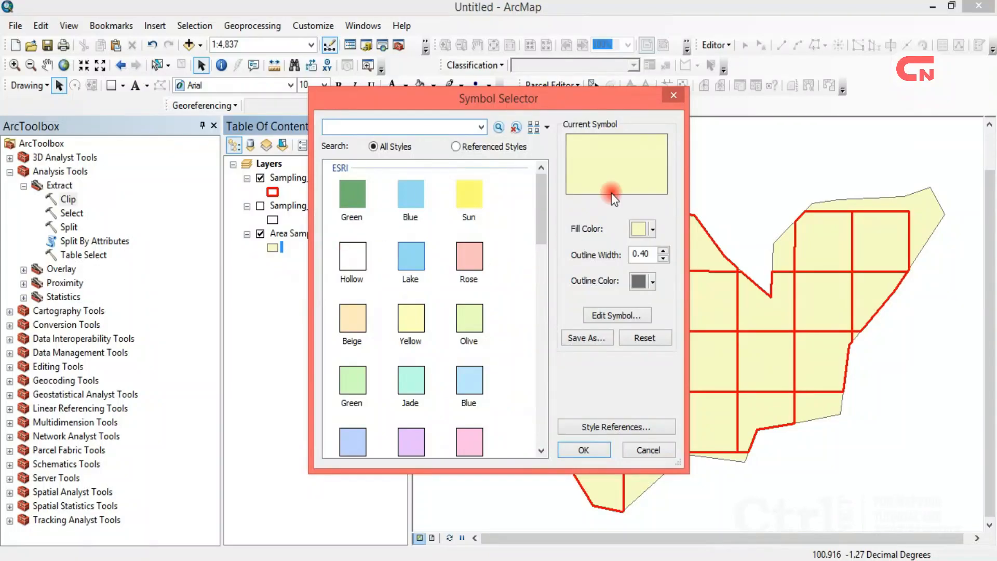
pyautogui.moveTo(619, 96); pyautogui.dragTo(473, 116)
pyautogui.click(505, 301)
pyautogui.click(505, 249)
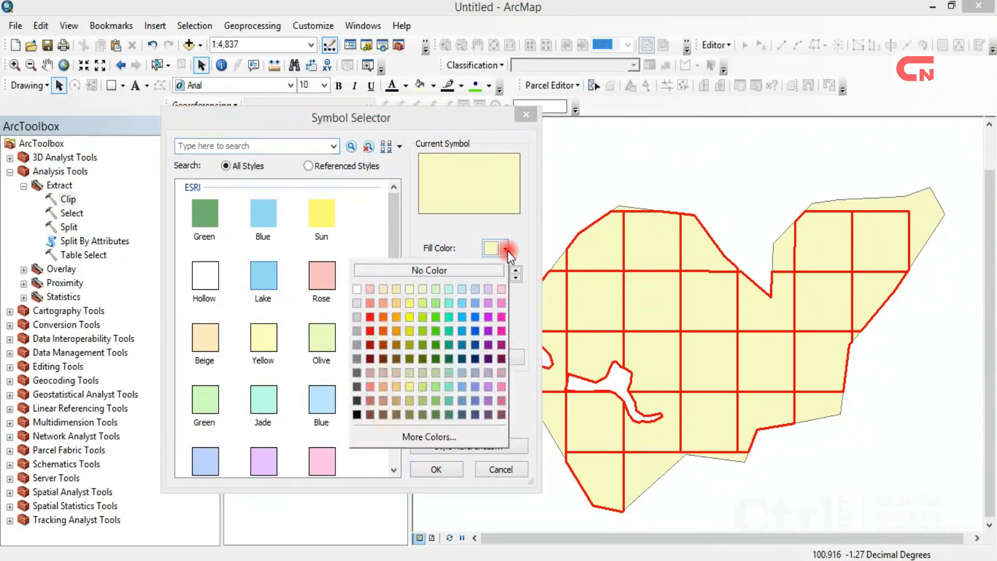
pyautogui.click(472, 323)
pyautogui.click(442, 469)
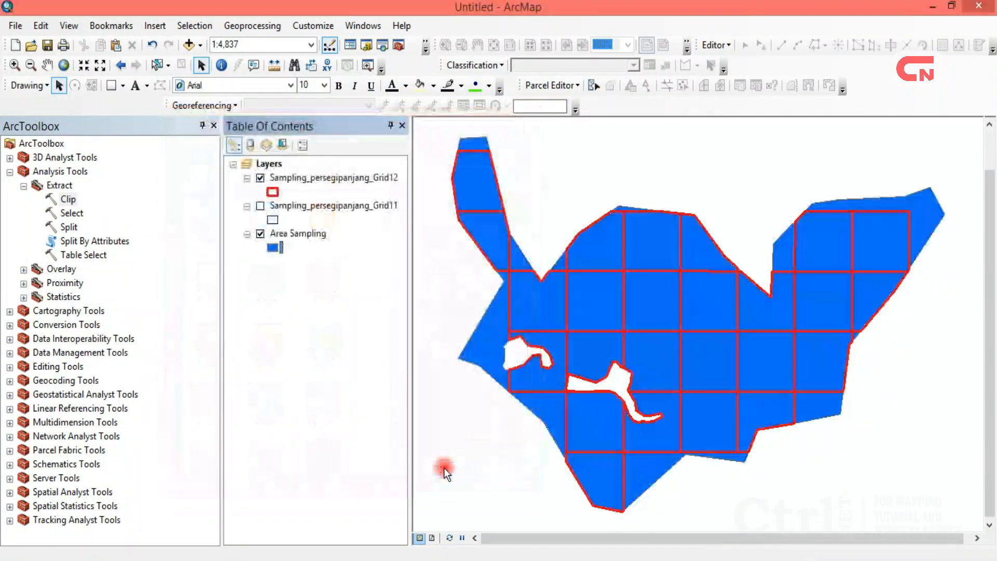
# Set the Area Sampling layer's fill color to yellow.
pyautogui.click(273, 248)
pyautogui.click(505, 249)
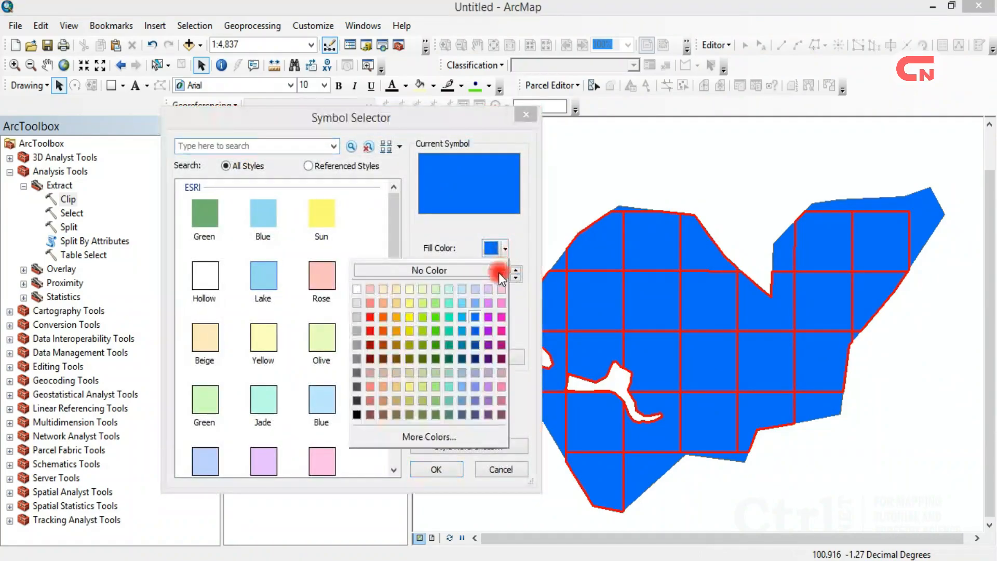
pyautogui.click(412, 314)
pyautogui.click(415, 470)
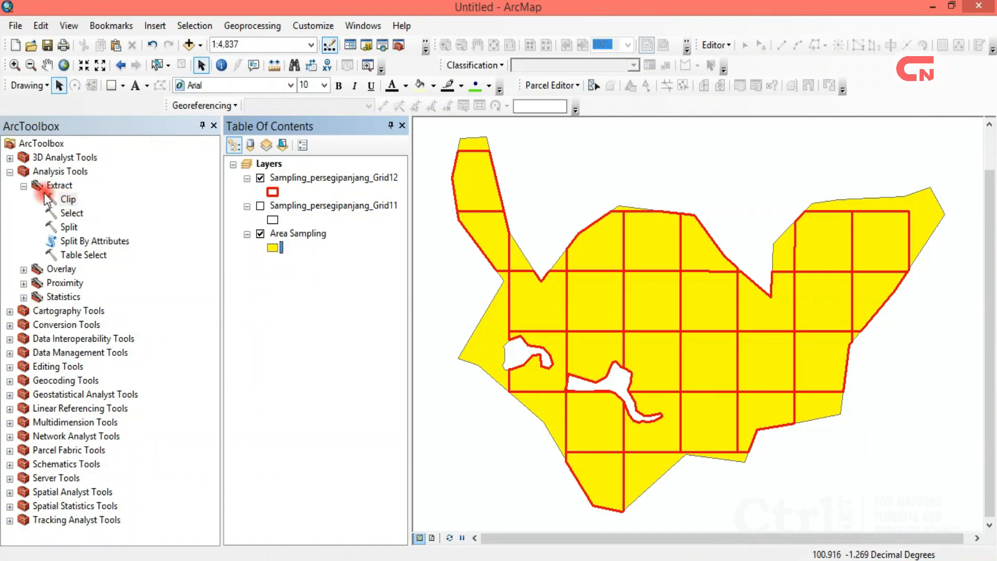
# Generate a center point for each Sampling_persegipanjang_Grid12 plot with Feature To Point, keeping the default output and the Inside option off.
pyautogui.click(24, 186)
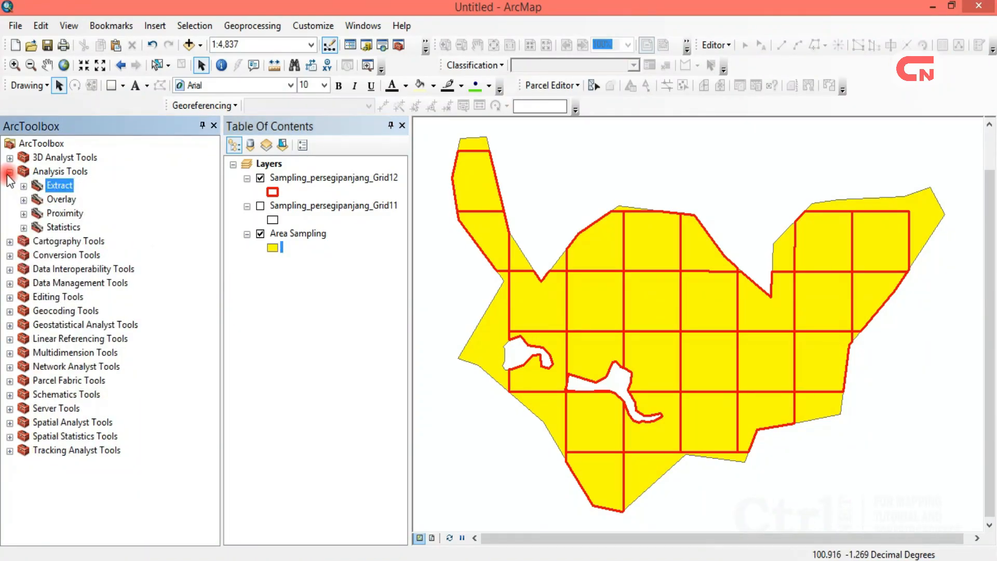
pyautogui.click(10, 172)
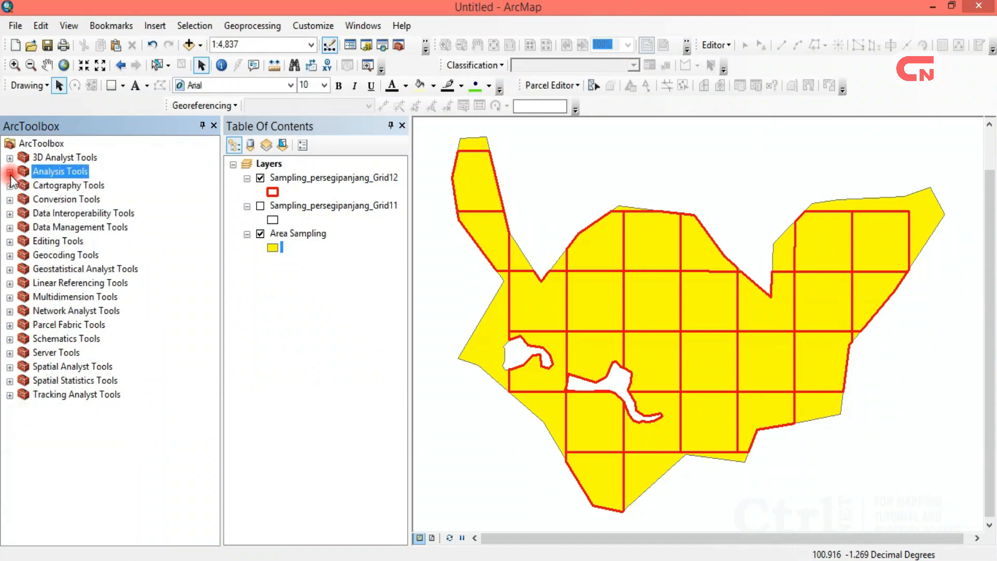
pyautogui.click(9, 227)
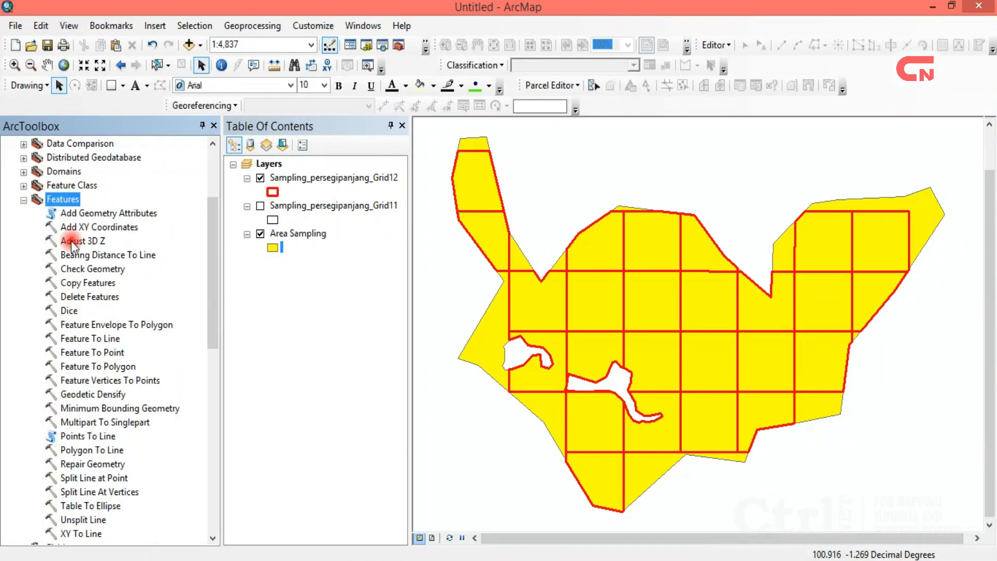
pyautogui.click(119, 351)
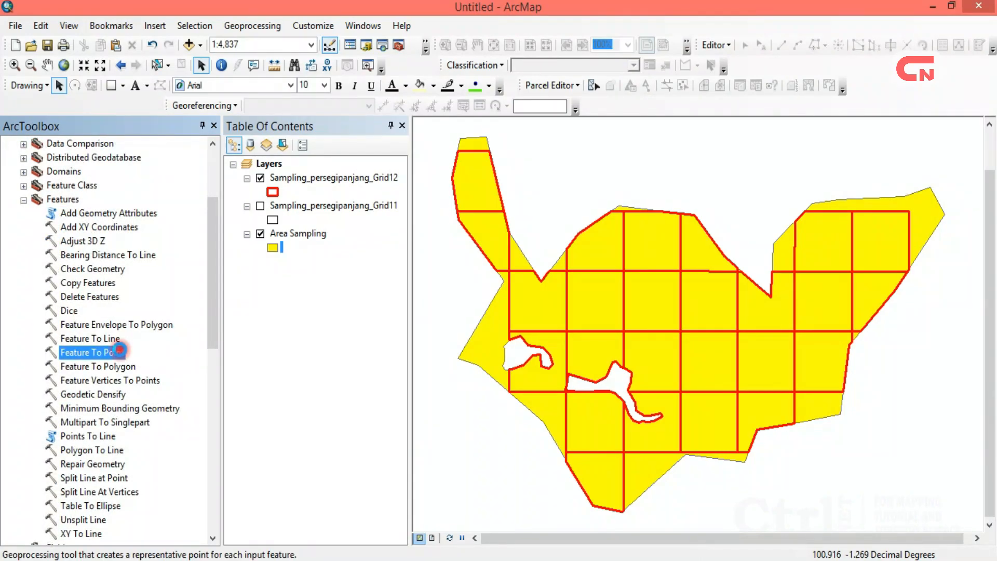
pyautogui.doubleClick(119, 351)
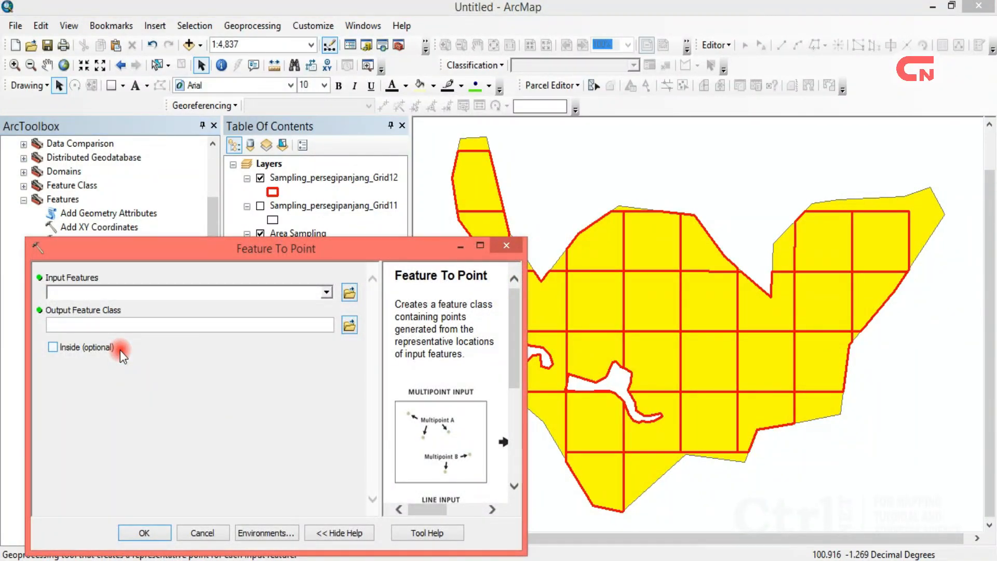
pyautogui.click(352, 177)
pyautogui.click(636, 257)
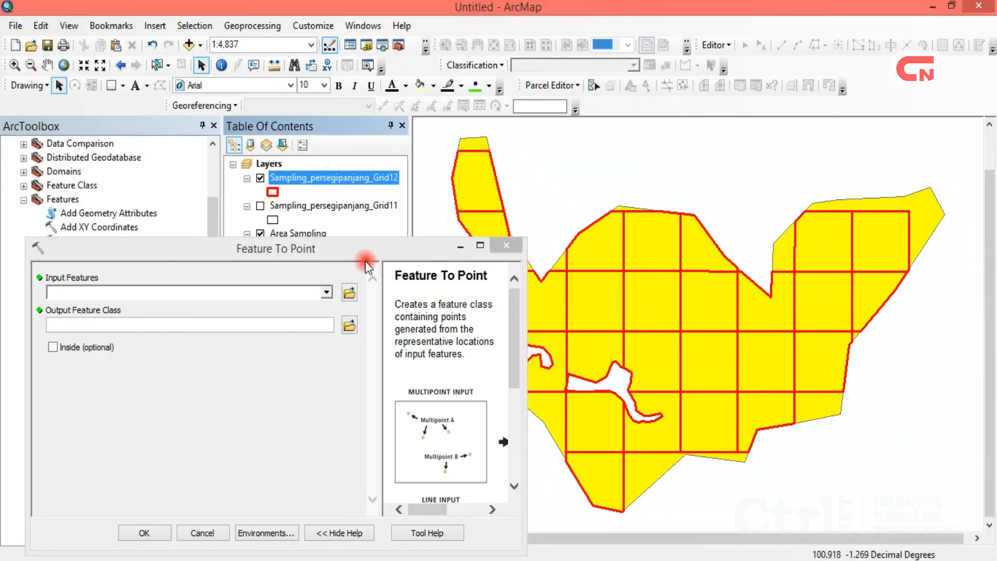
pyautogui.moveTo(346, 180); pyautogui.dragTo(256, 289)
pyautogui.moveTo(338, 246); pyautogui.dragTo(344, 156)
pyautogui.click(282, 300)
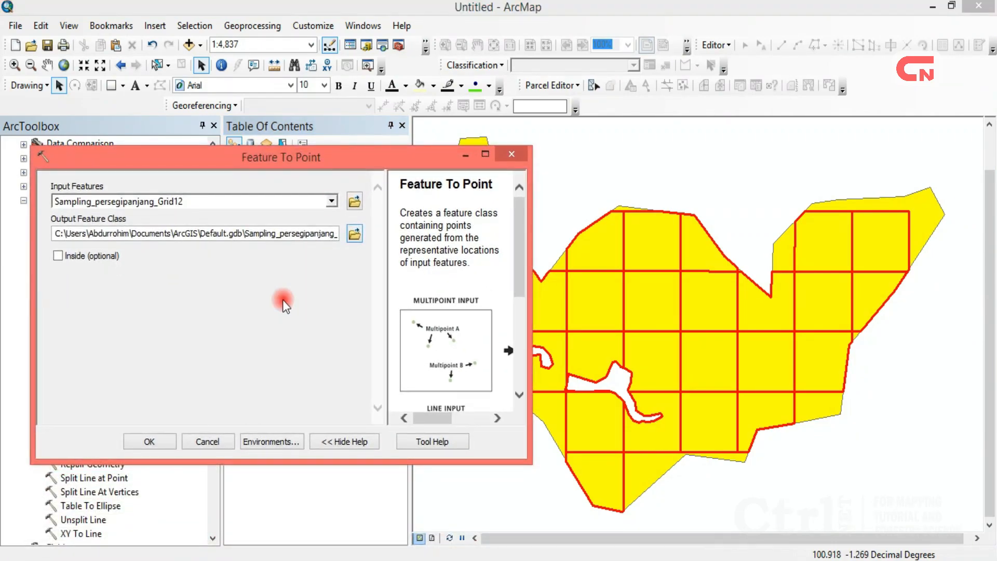
pyautogui.click(150, 441)
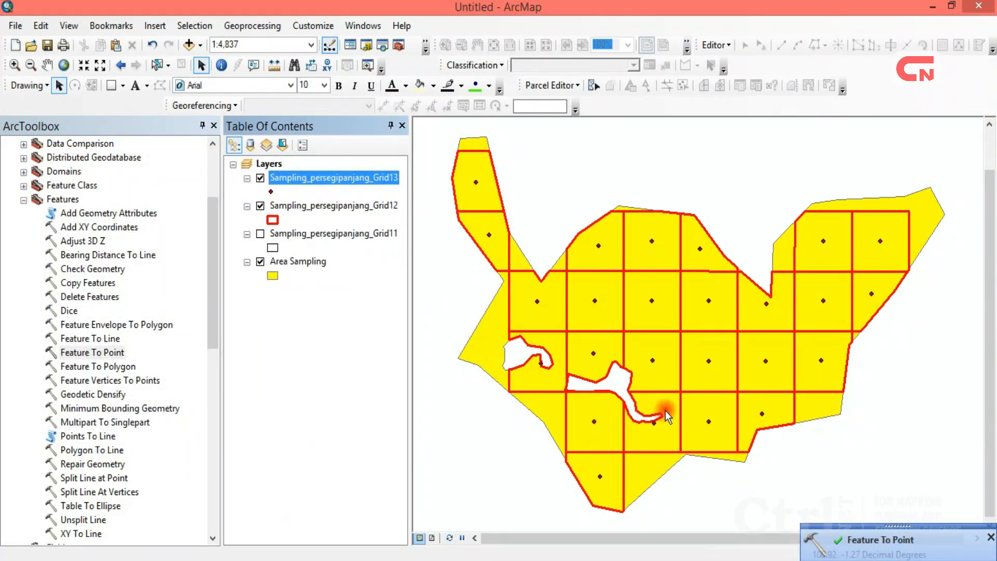
# Review the attribute table of the new Sampling_persegipanjang_Grid13 point layer and close it.
pyautogui.rightClick(353, 181)
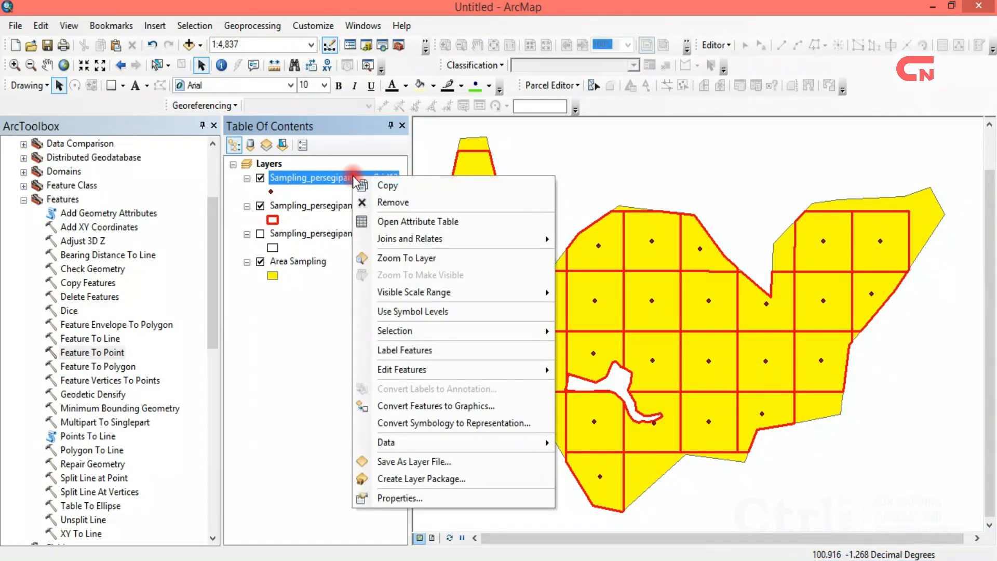
pyautogui.click(404, 222)
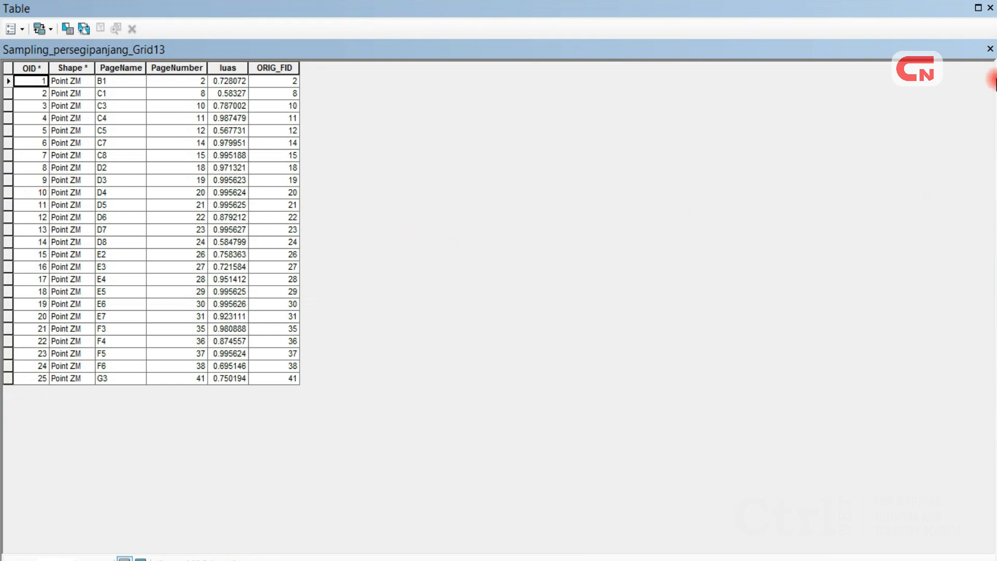
pyautogui.click(990, 49)
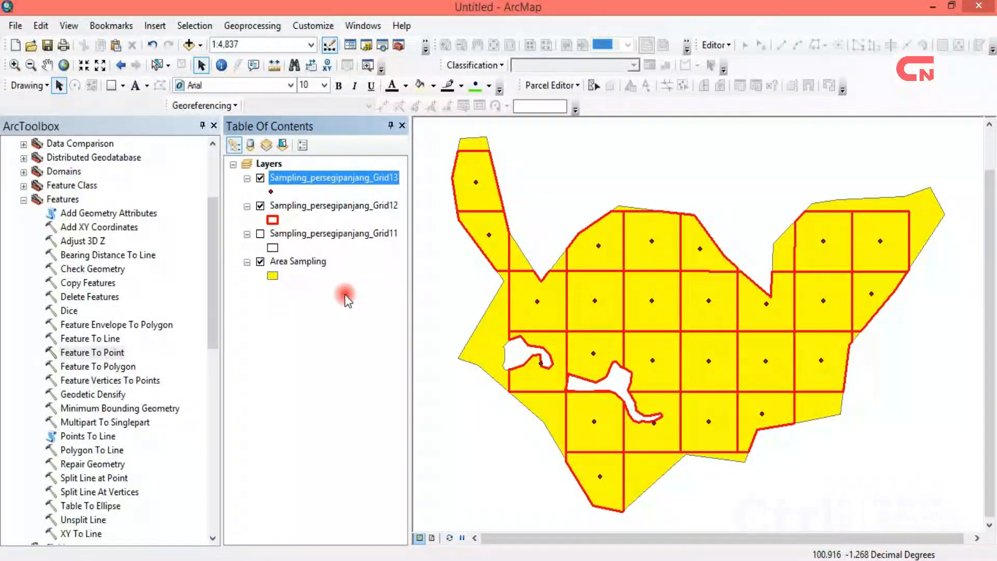
# Highlight the Sampling_persegipanjang_Grid13 layer and collapse the Data Management Tools toolbox.
pyautogui.click(302, 180)
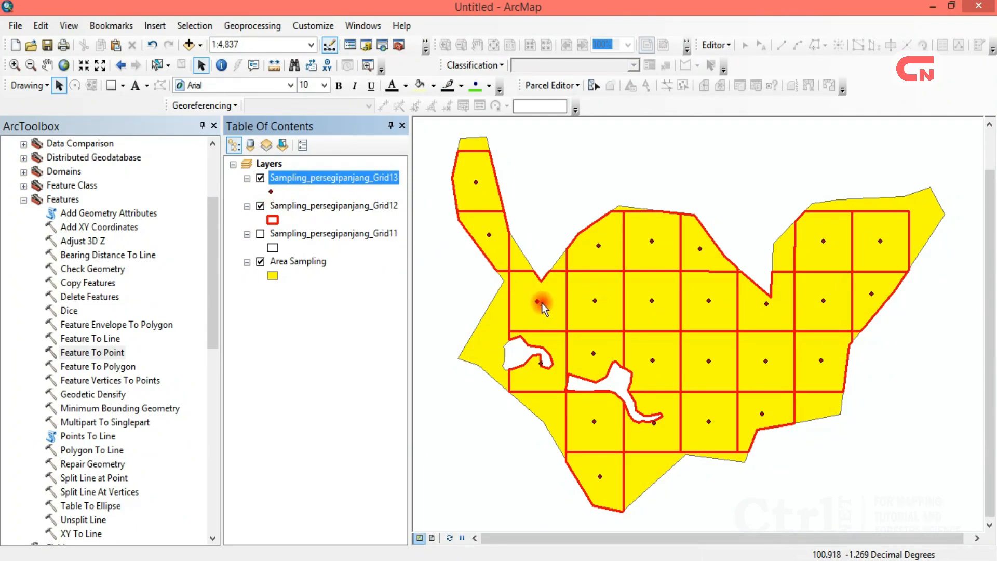
pyautogui.moveTo(214, 216); pyautogui.dragTo(215, 197)
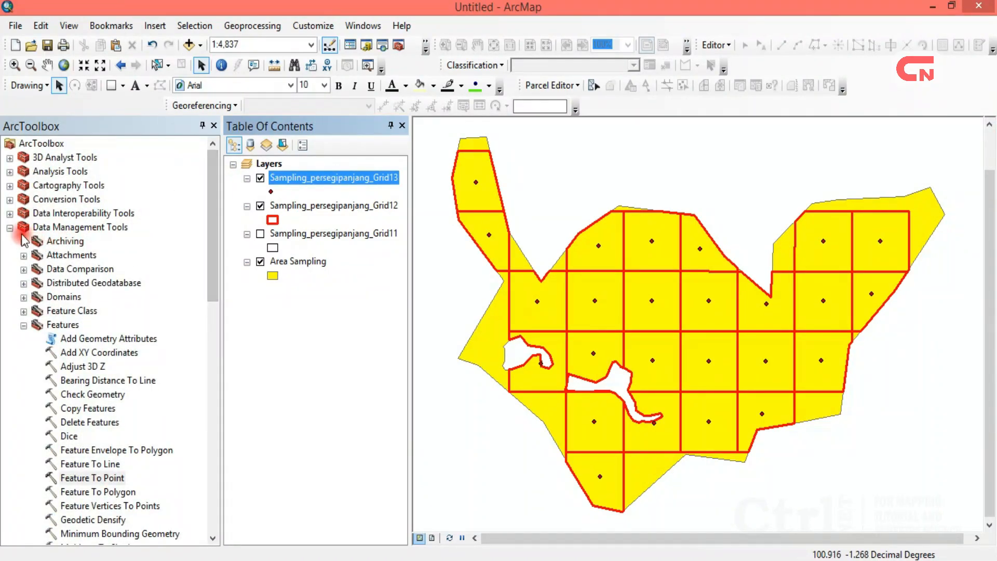
pyautogui.click(10, 228)
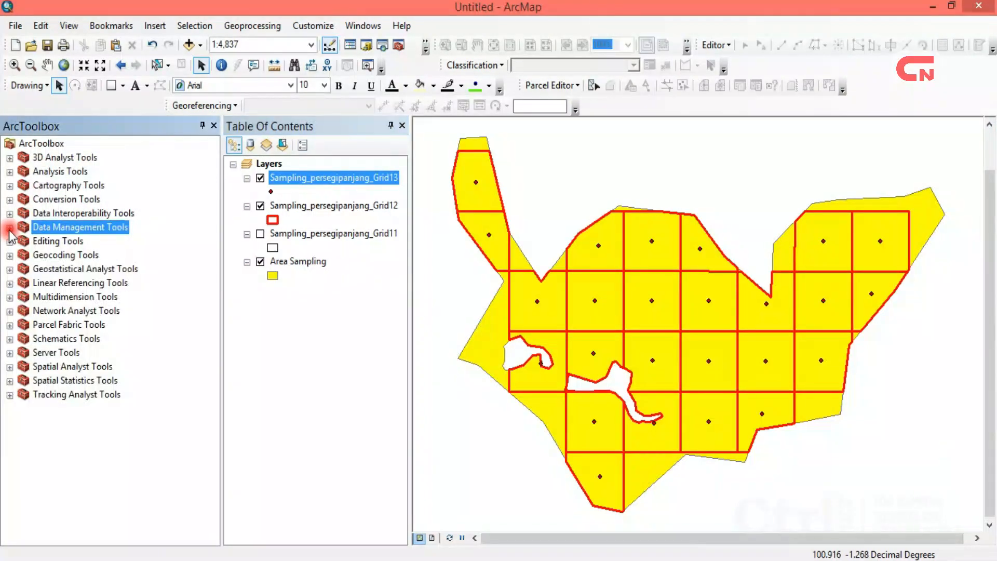
# Open the Grid Index Features tool and set Sampling_persegipanjang_Grid12 as its input features.
pyautogui.click(67, 201)
pyautogui.click(69, 186)
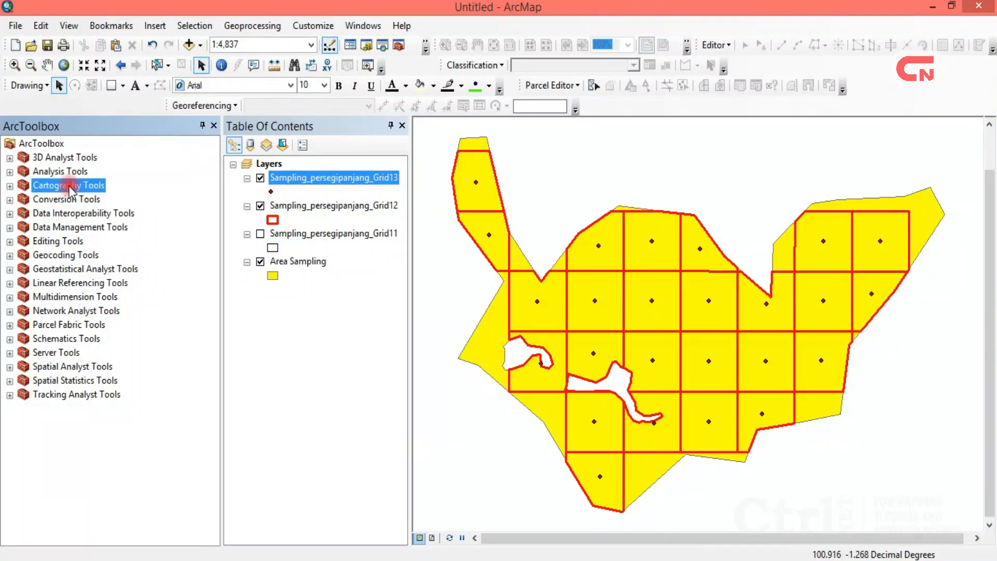
pyautogui.doubleClick(69, 185)
pyautogui.doubleClick(83, 227)
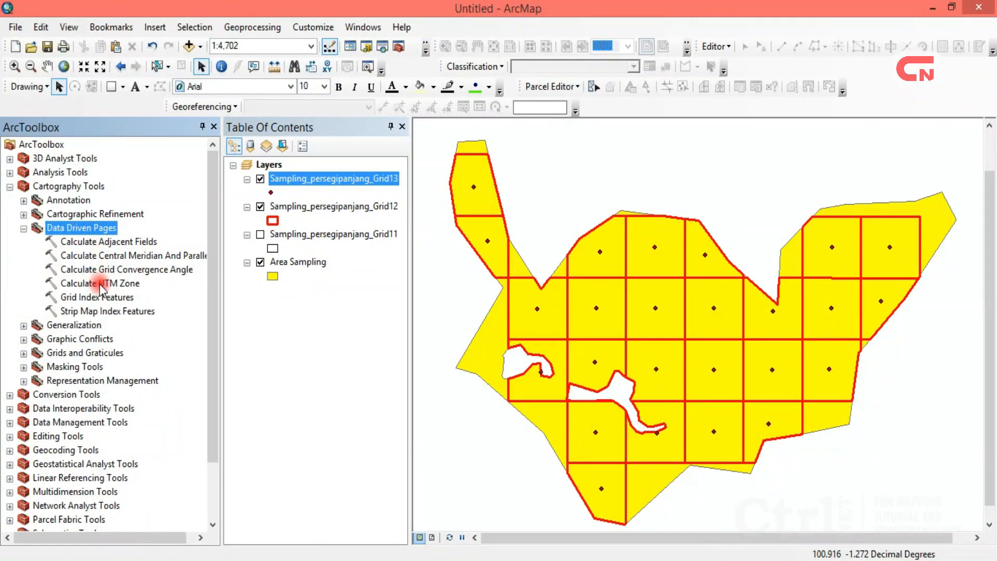
pyautogui.click(105, 299)
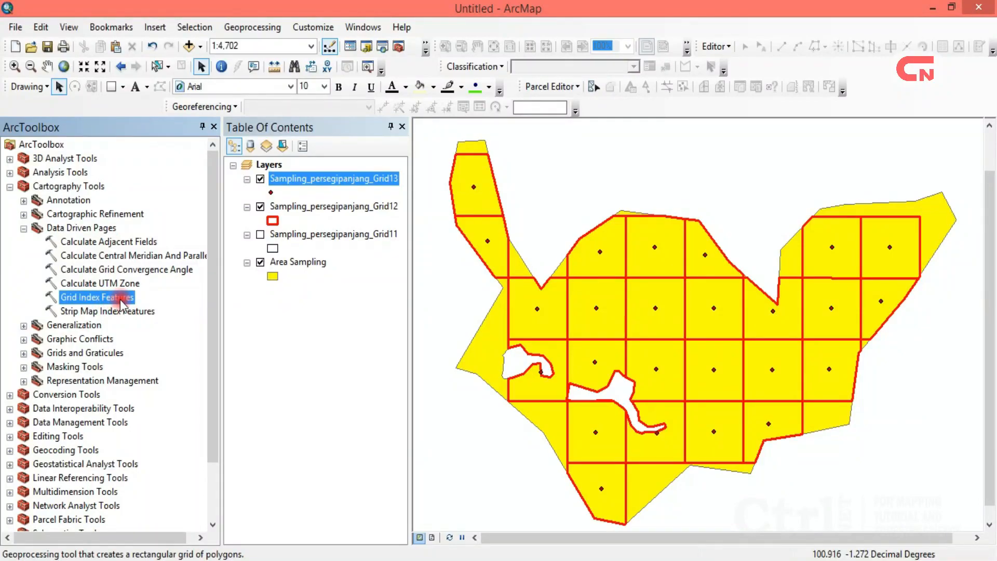
pyautogui.doubleClick(120, 299)
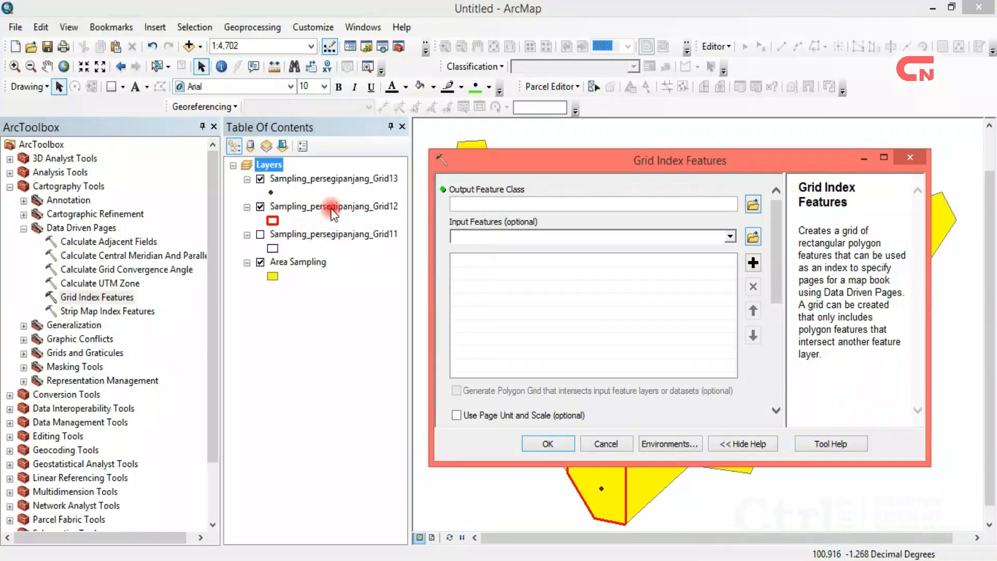
pyautogui.moveTo(332, 210); pyautogui.dragTo(522, 239)
# Set the polygon width to 40 meters and the height to 25 meters, and generate the index grid.
pyautogui.moveTo(775, 298); pyautogui.dragTo(782, 373)
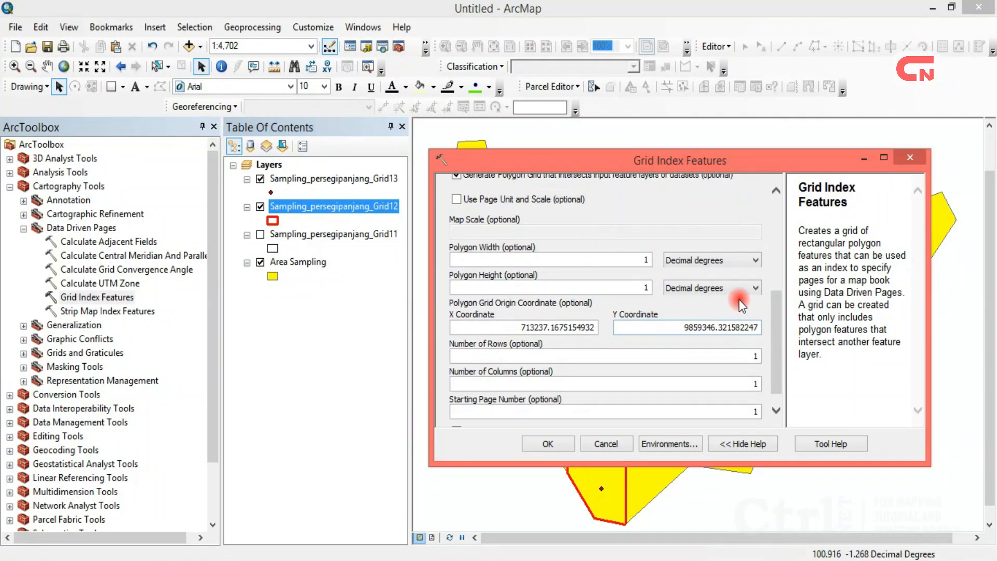
pyautogui.click(728, 270)
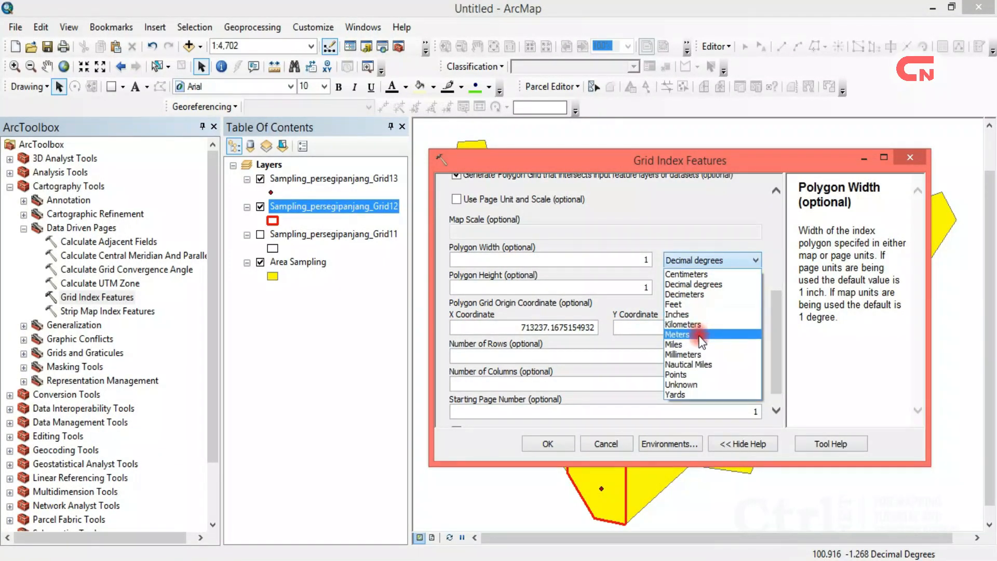
pyautogui.click(698, 330)
pyautogui.click(646, 260)
pyautogui.press('BackSpace')
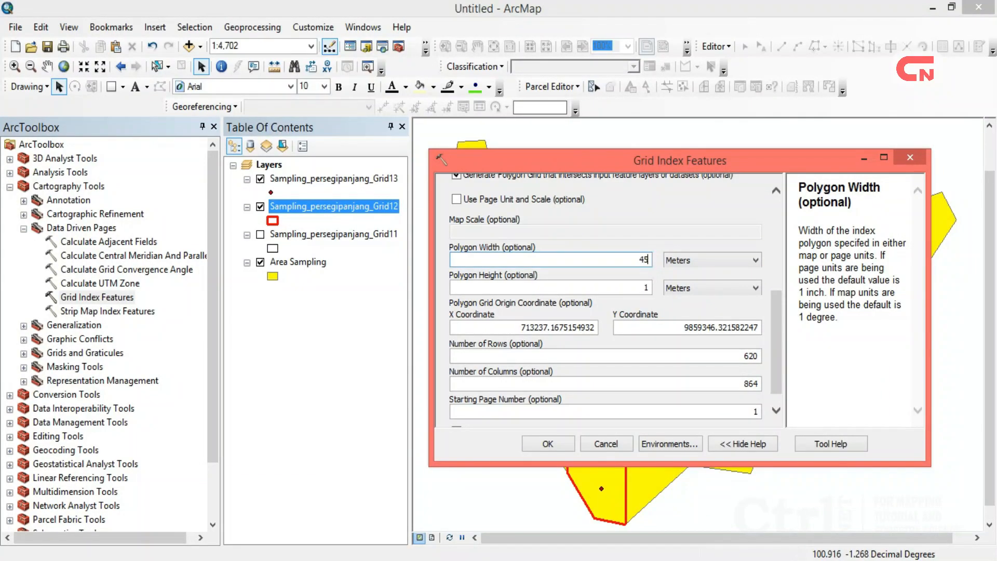
pyautogui.write('40')
pyautogui.click(645, 289)
pyautogui.press('BackSpace')
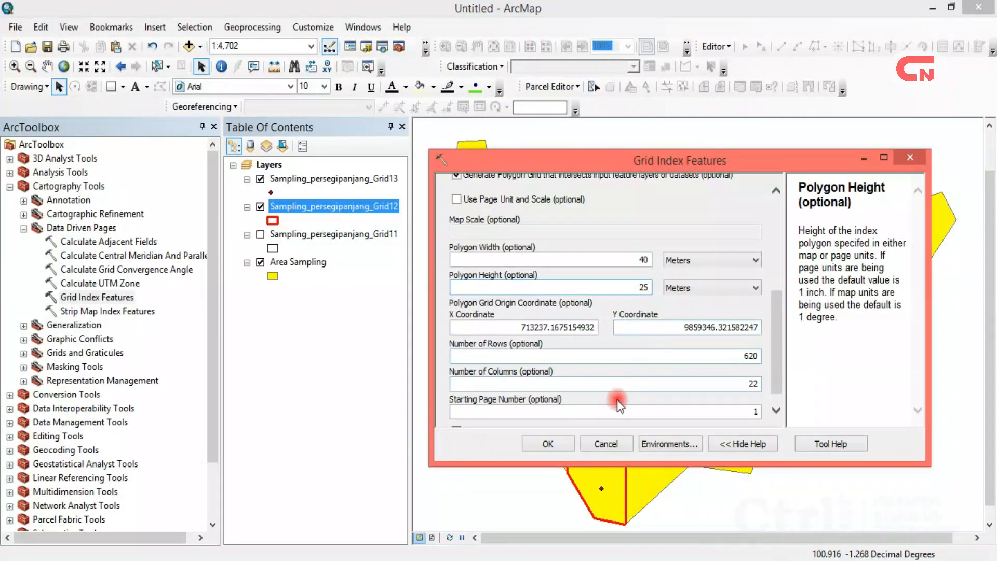
pyautogui.click(562, 443)
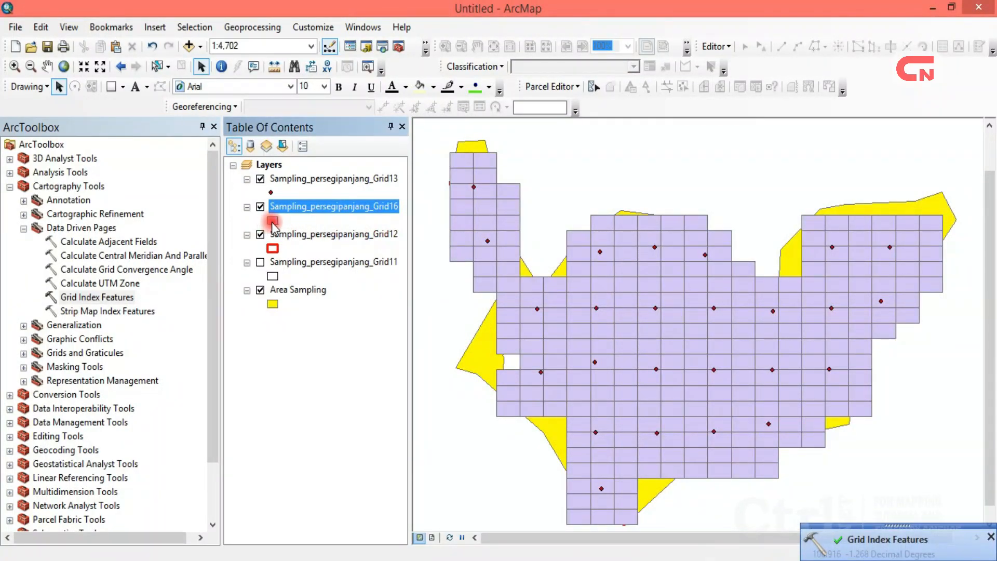
# Give the Sampling_persegipanjang_Grid16 layer an unfilled symbol with a thin black outline.
pyautogui.click(272, 224)
pyautogui.click(204, 269)
pyautogui.click(445, 470)
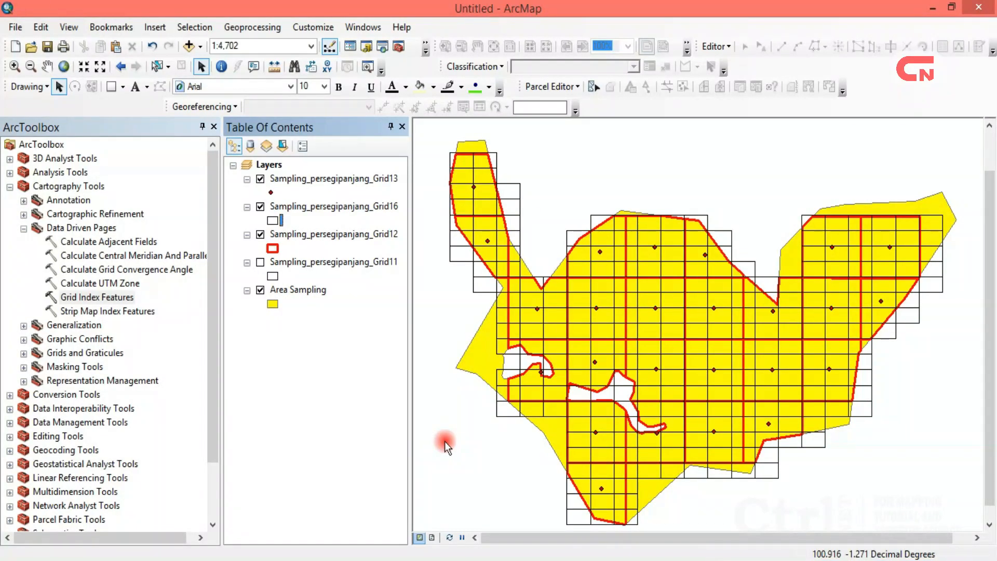
# Measure the width of one Sampling_persegipanjang_Grid16 cell along its upper edge and close the measurement.
pyautogui.click(14, 68)
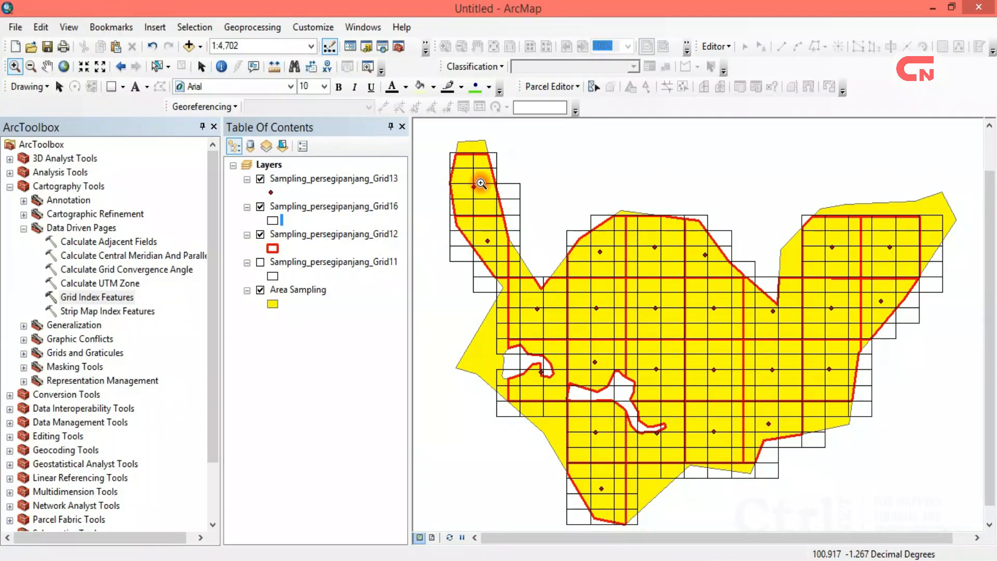
pyautogui.moveTo(585, 291); pyautogui.dragTo(624, 342)
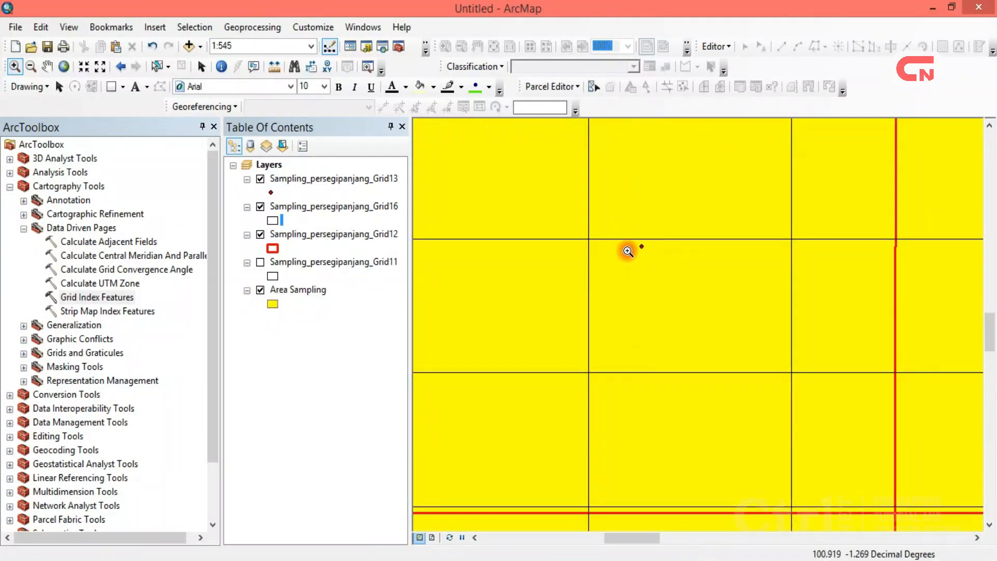
pyautogui.click(274, 66)
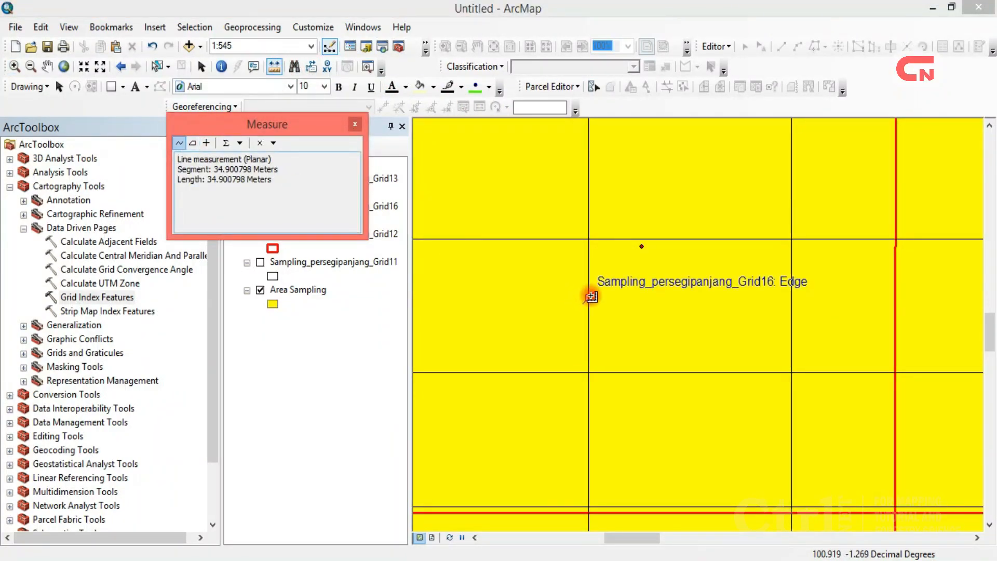
pyautogui.click(587, 240)
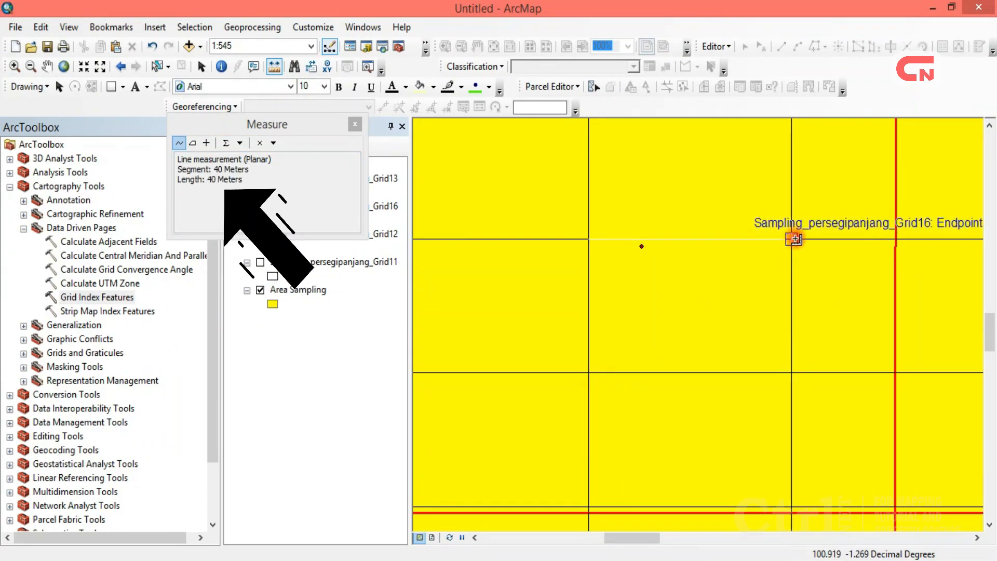
pyautogui.click(355, 124)
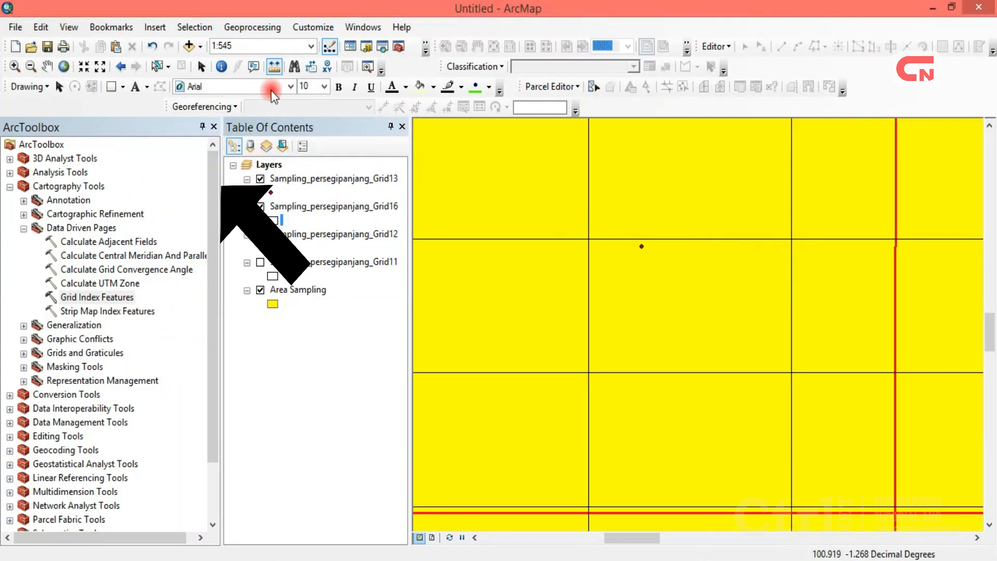
# Start an edit session on the Sampling_persegipanjang_Grid16 layer with the whole grid in view, continuing past the spatial reference warnings.
pyautogui.click(30, 67)
pyautogui.moveTo(497, 151); pyautogui.dragTo(850, 419)
pyautogui.moveTo(515, 165); pyautogui.dragTo(895, 406)
pyautogui.click(895, 406)
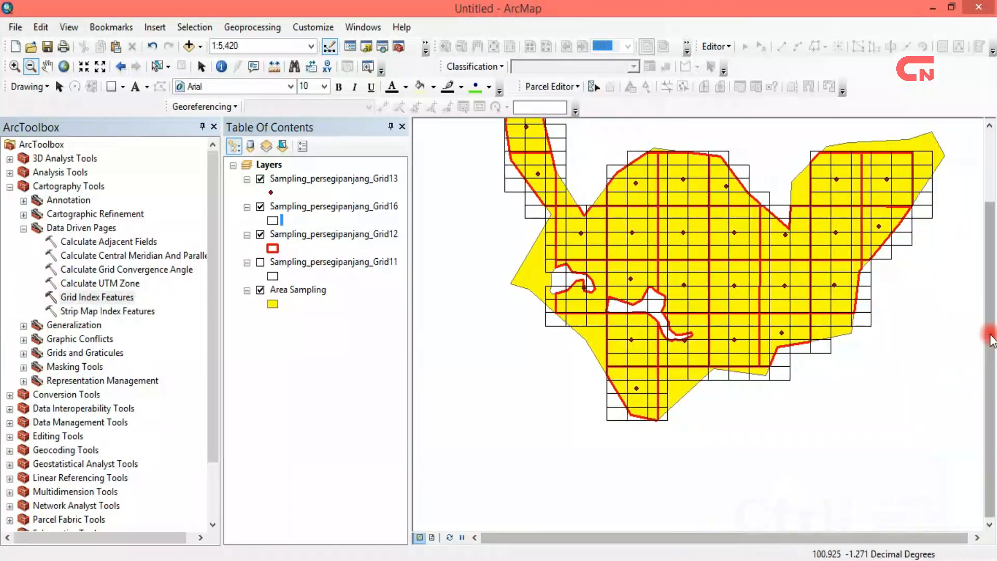
pyautogui.click(14, 66)
pyautogui.moveTo(480, 157); pyautogui.dragTo(945, 483)
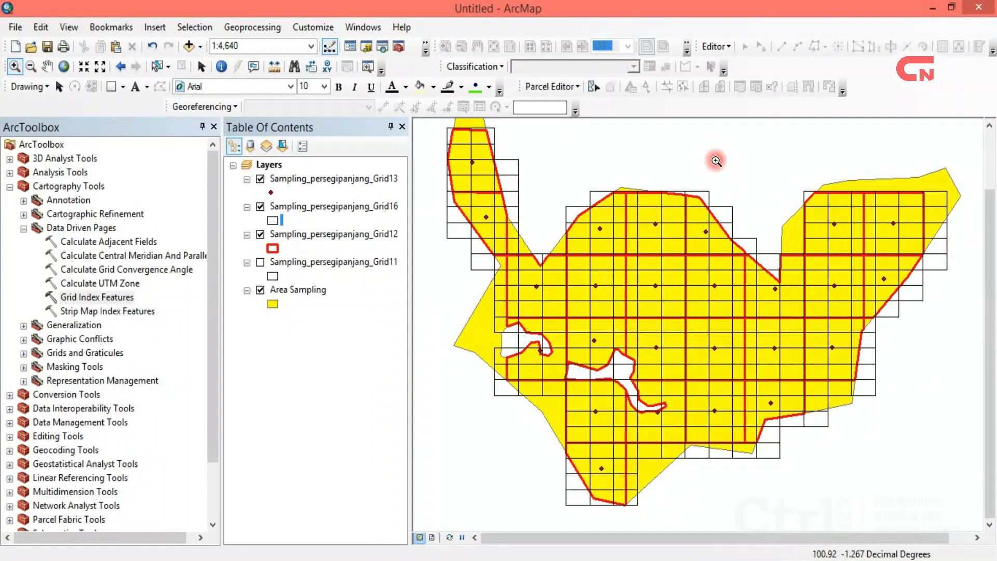
pyautogui.click(714, 46)
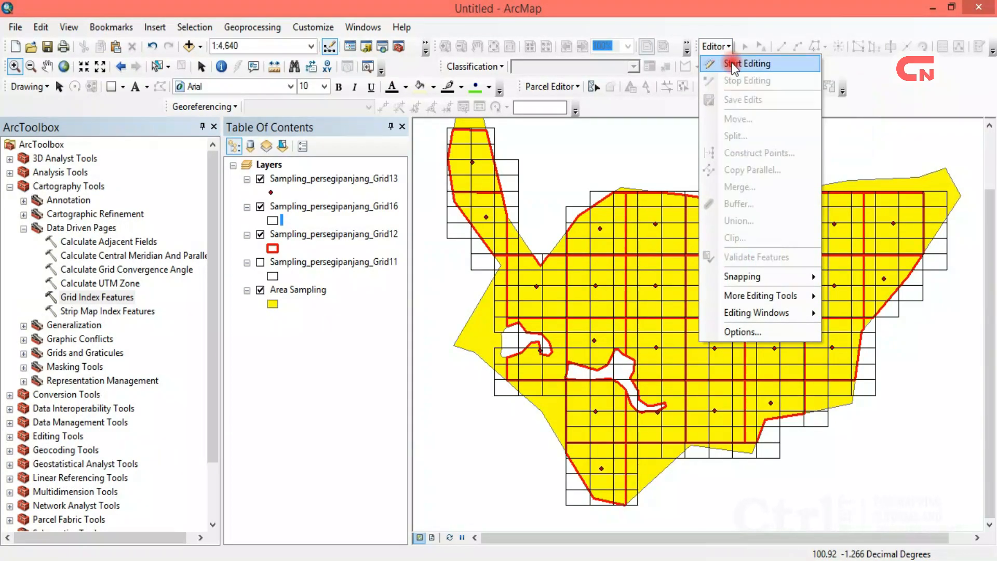
pyautogui.click(731, 63)
pyautogui.moveTo(461, 104); pyautogui.dragTo(600, 106)
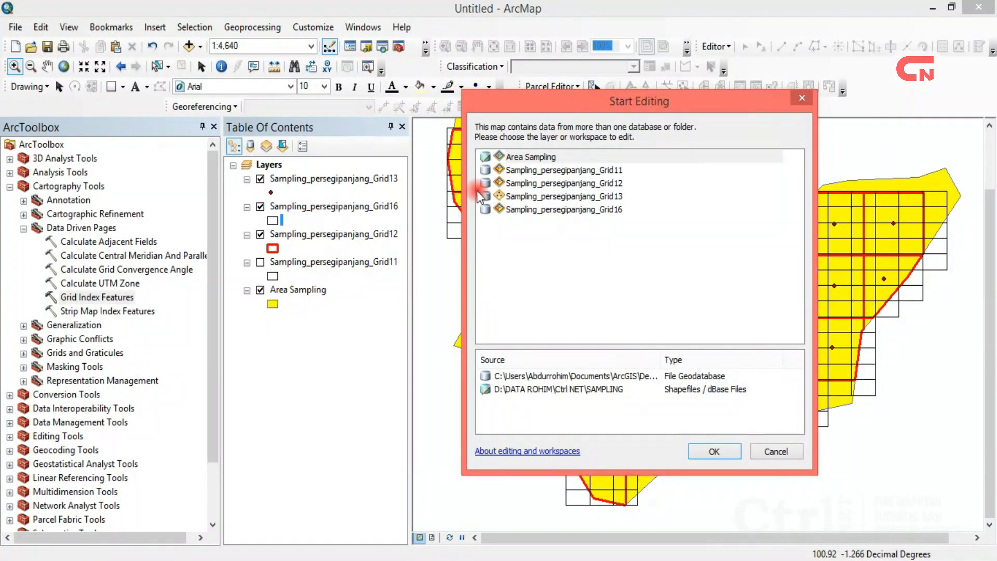
pyautogui.click(614, 208)
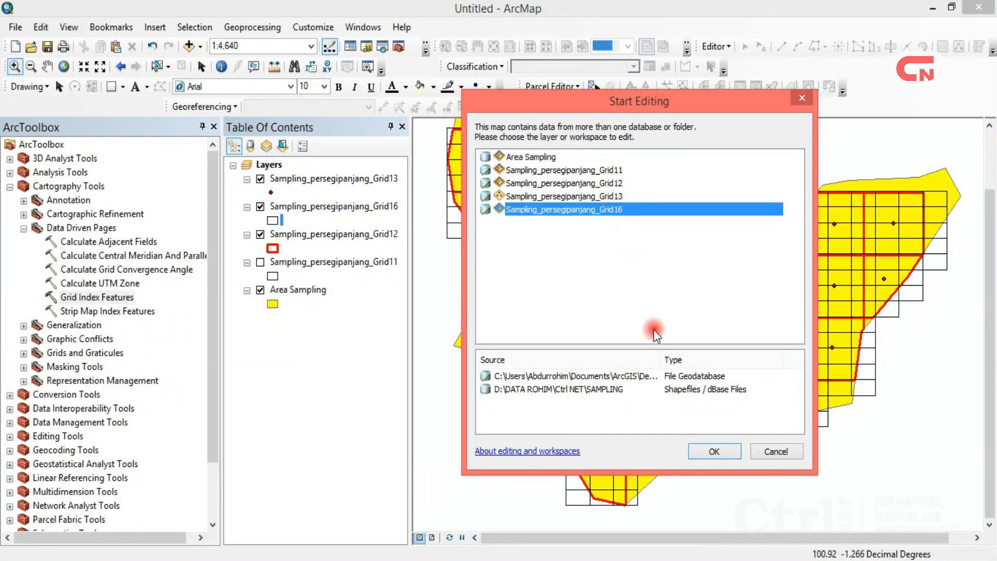
pyautogui.click(720, 452)
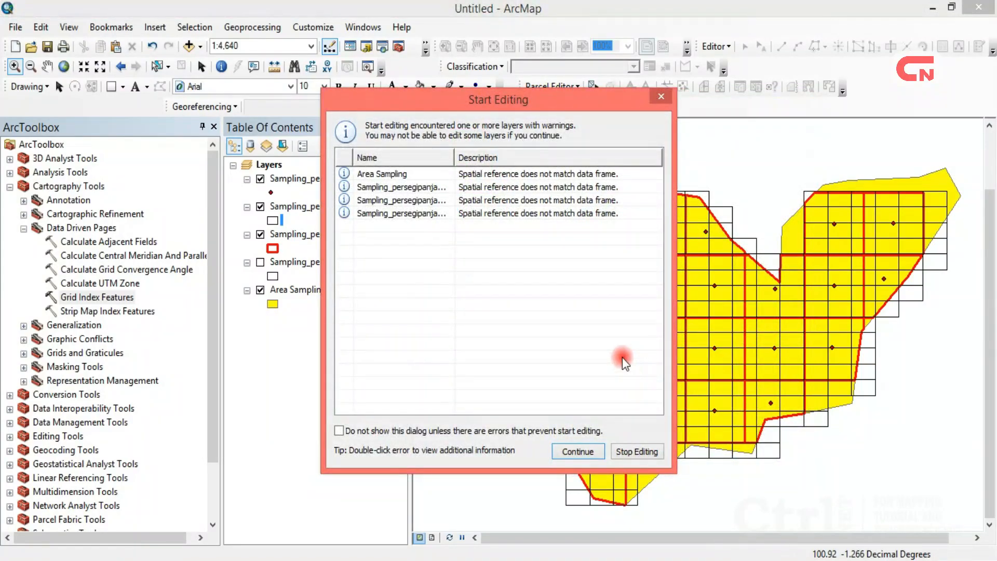
pyautogui.click(578, 451)
# Select the Sampling_persegipanjang_Grid16 cell beside the northernmost center point and open its attributes.
pyautogui.click(504, 217)
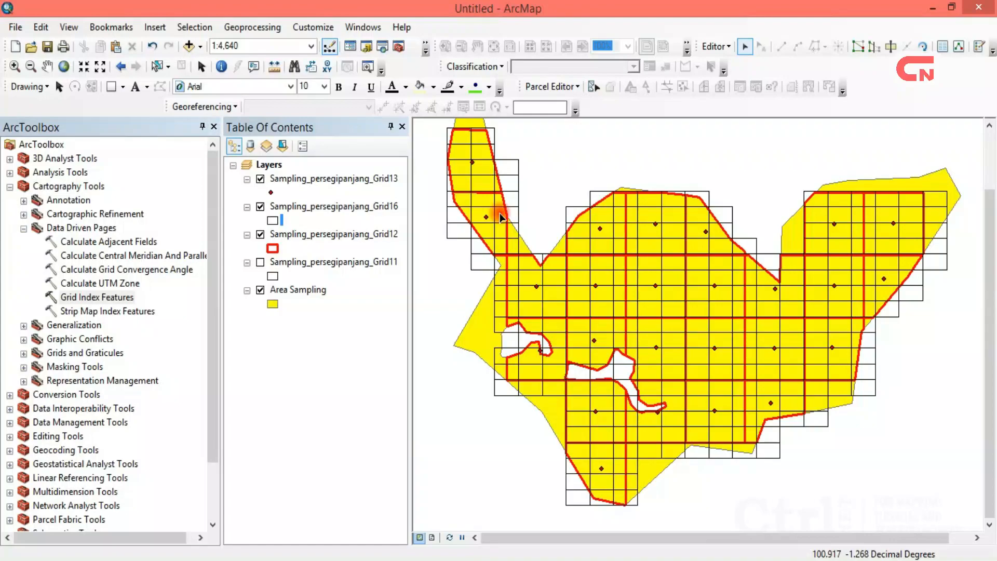
pyautogui.click(481, 168)
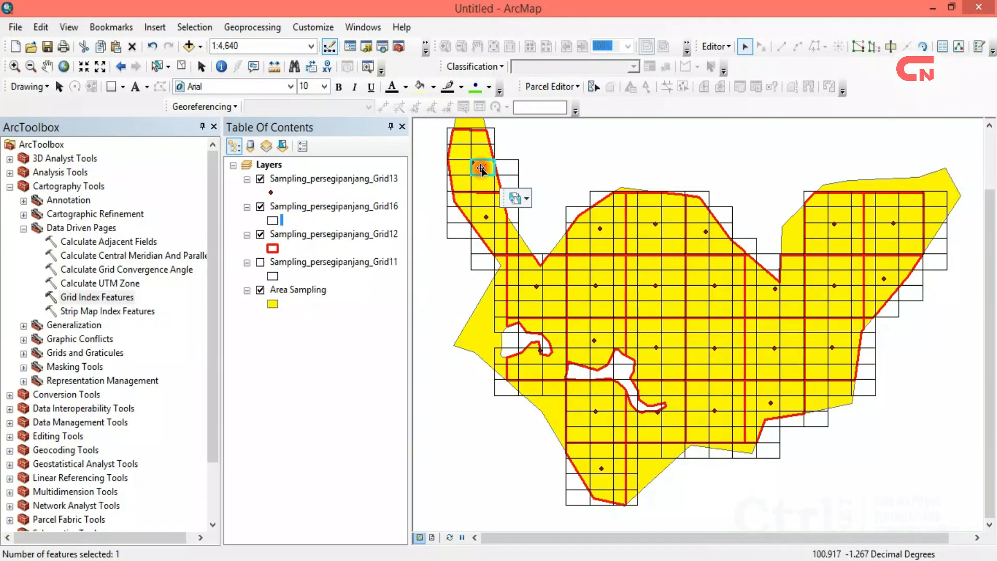
pyautogui.rightClick(481, 170)
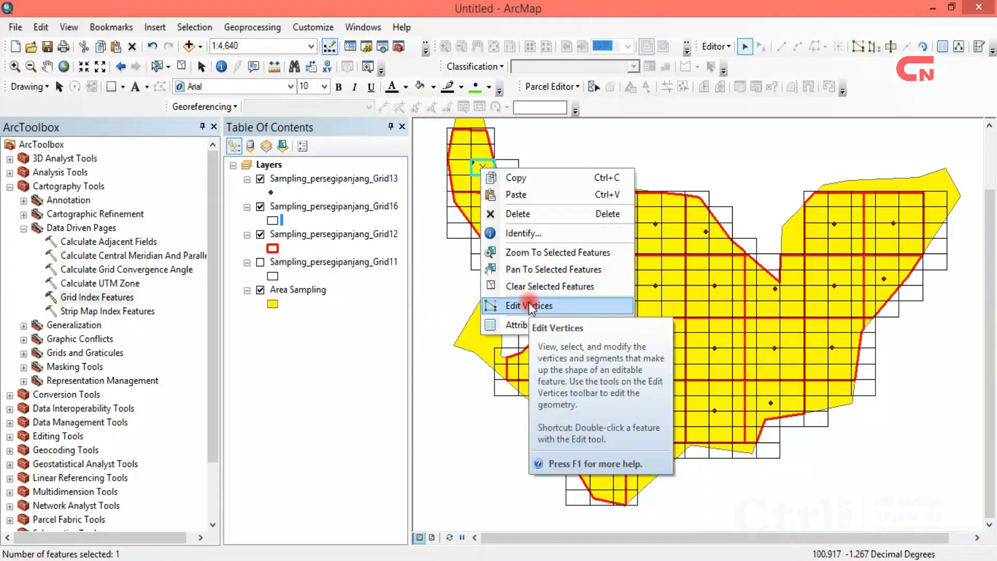
pyautogui.click(529, 325)
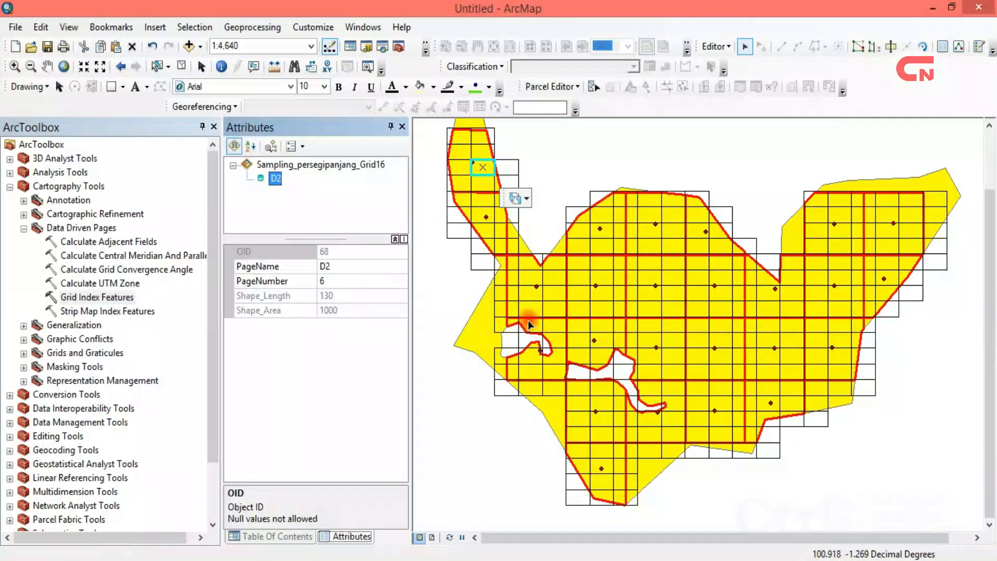
# Set the PageName of the selected cell beside the northernmost center point to 1.
pyautogui.click(329, 310)
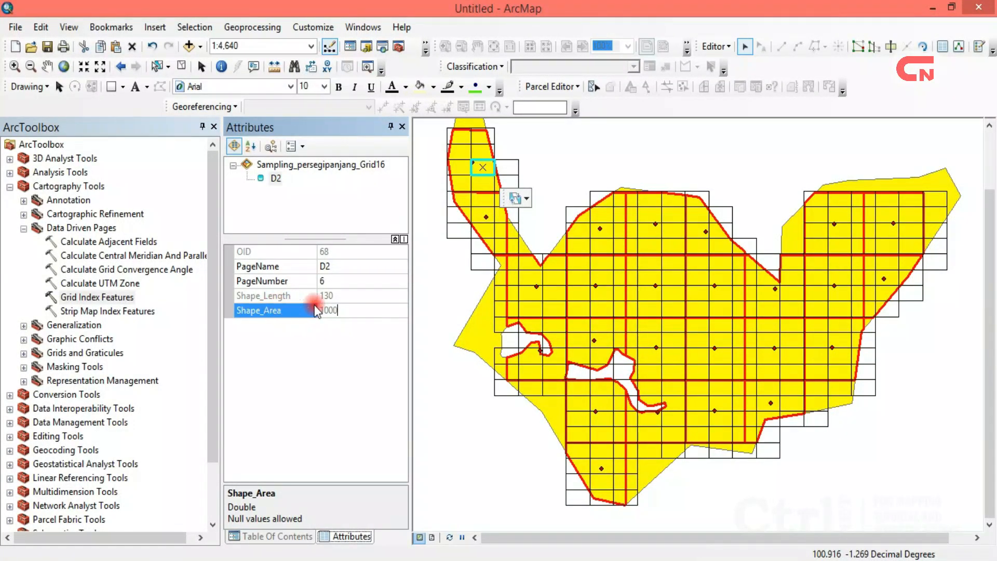
pyautogui.click(331, 281)
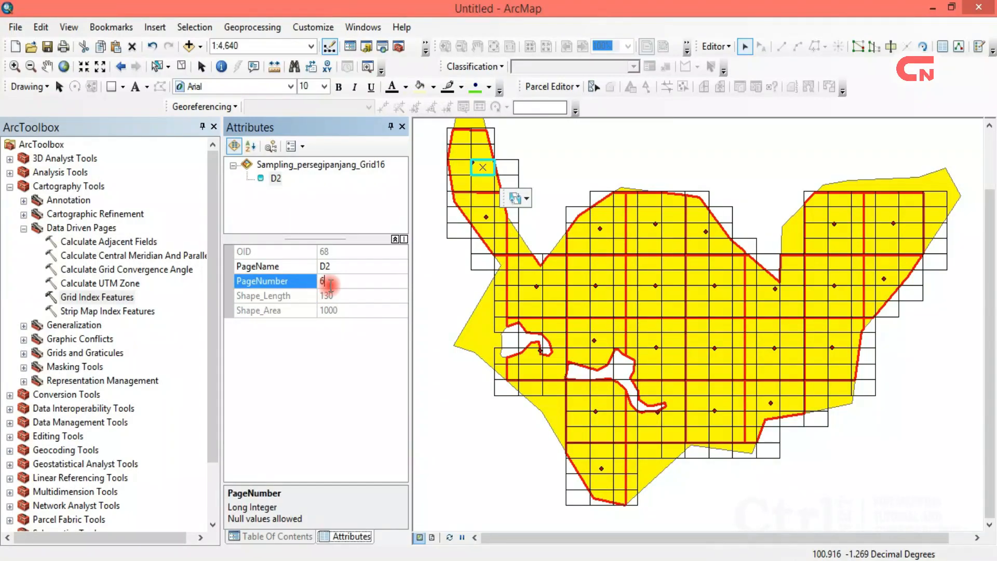
pyautogui.doubleClick(325, 281)
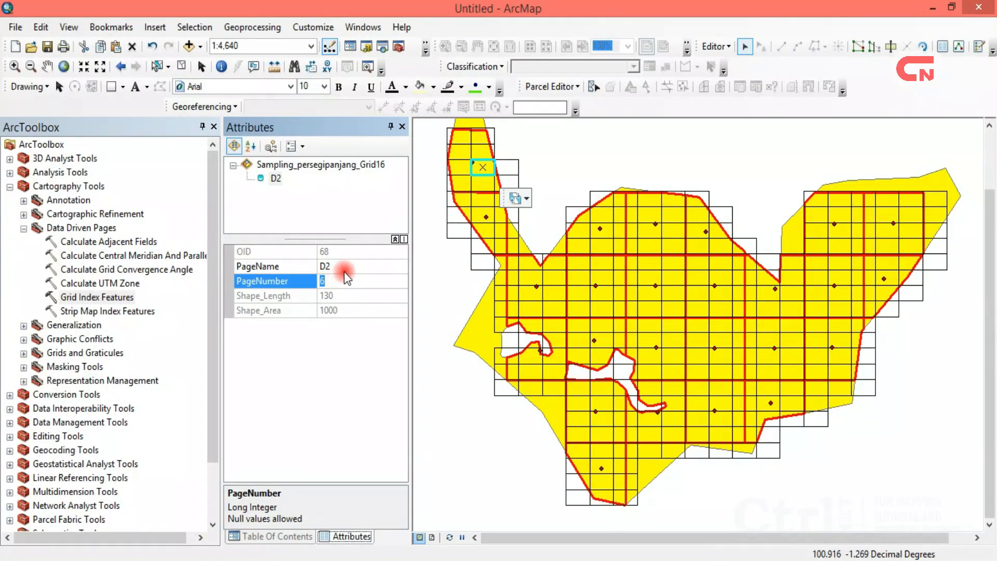
pyautogui.click(347, 266)
pyautogui.doubleClick(324, 266)
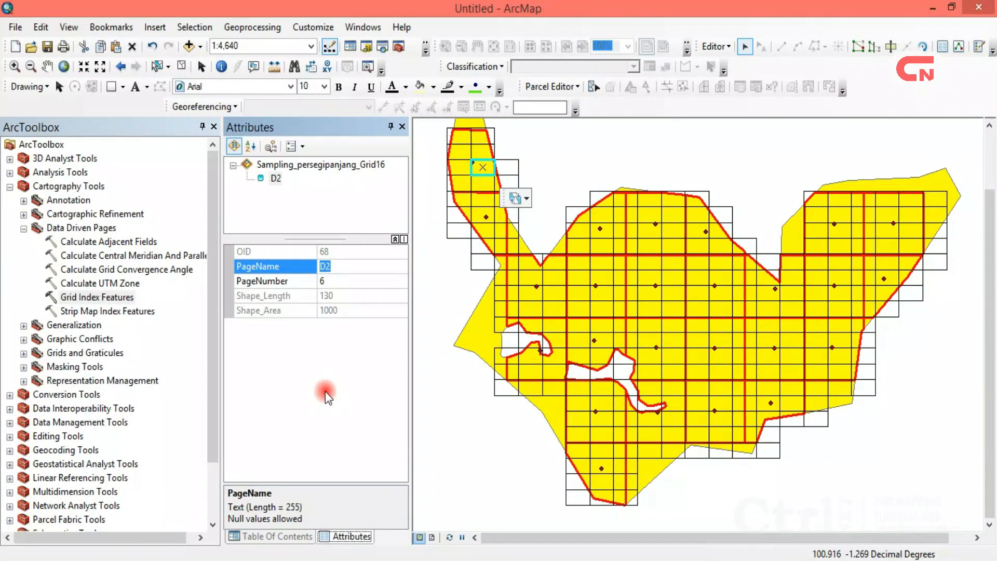
pyautogui.write('1')
pyautogui.click(342, 268)
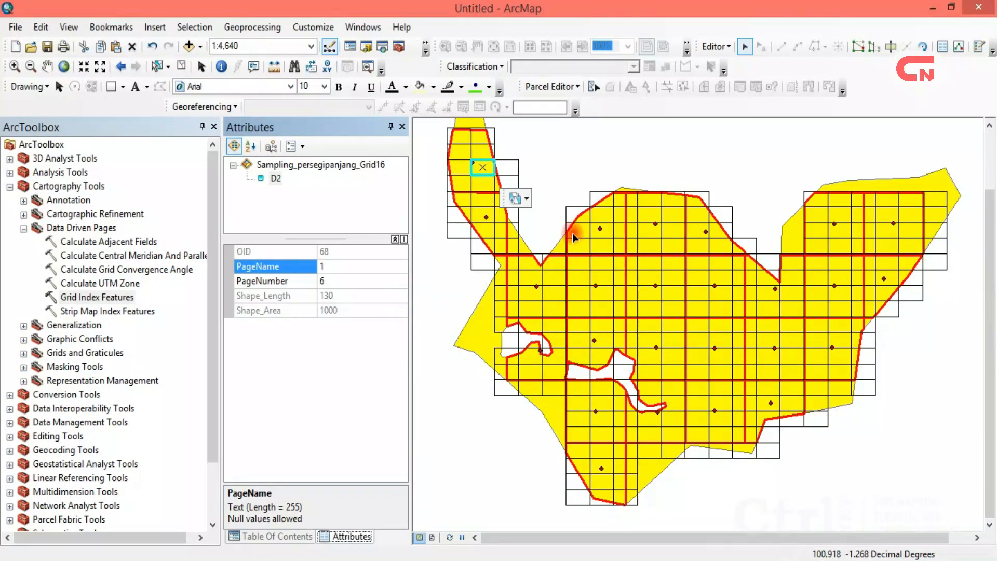
# Set PageName to 2 for the cell at the narrow arm's lower center point and 3 for the cell at the central block's northwestern point.
pyautogui.click(482, 219)
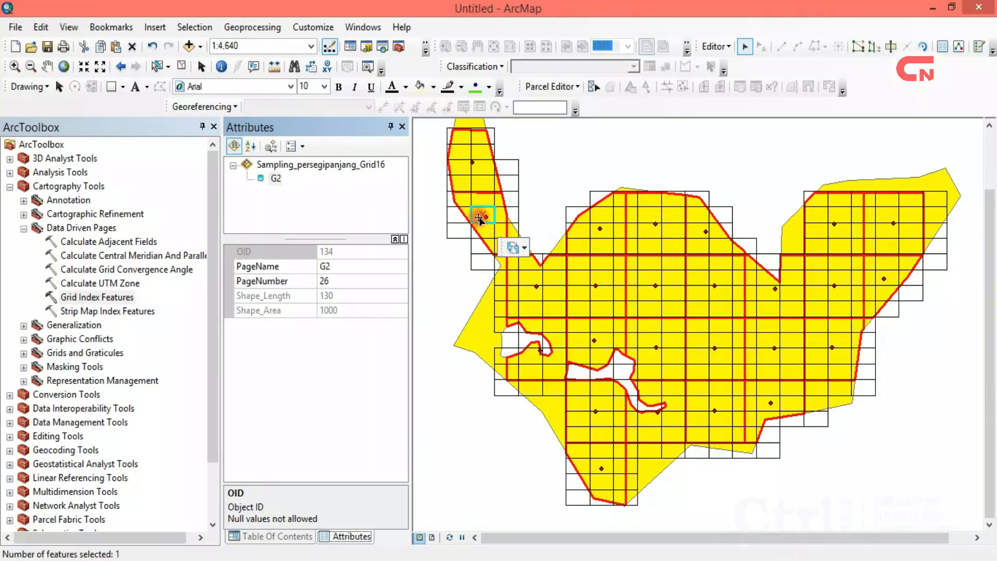
pyautogui.click(361, 267)
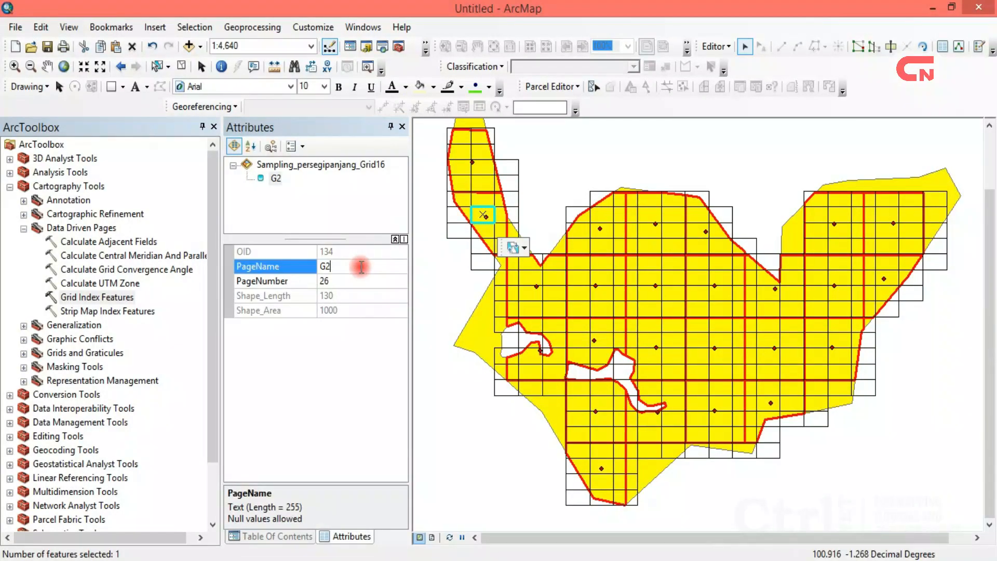
pyautogui.click(318, 266)
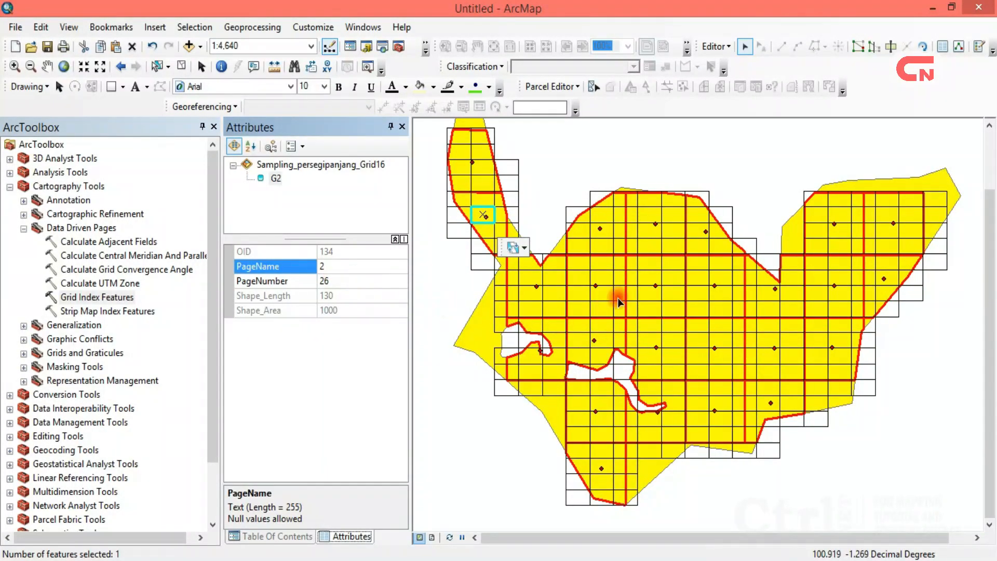
pyautogui.click(605, 236)
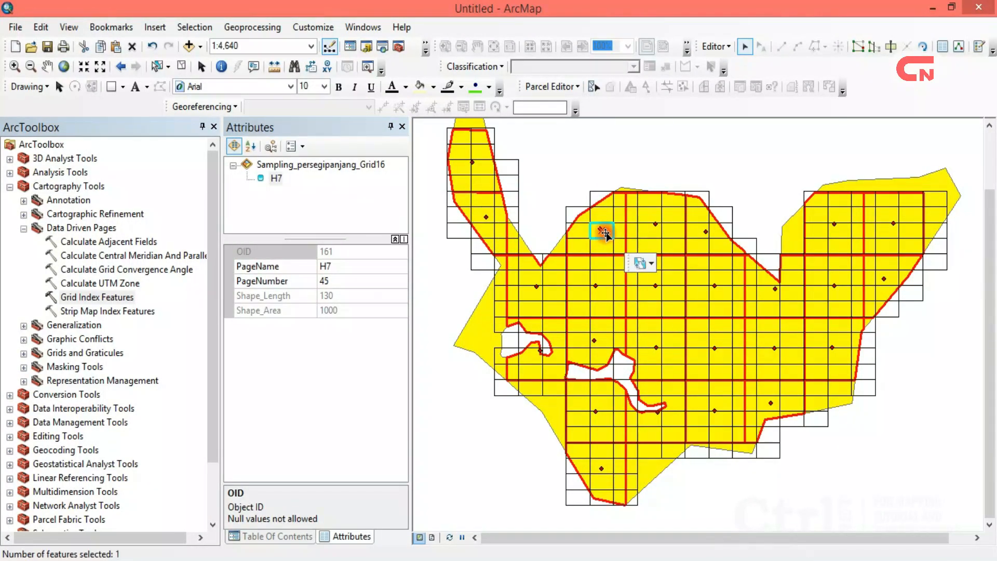
pyautogui.click(338, 267)
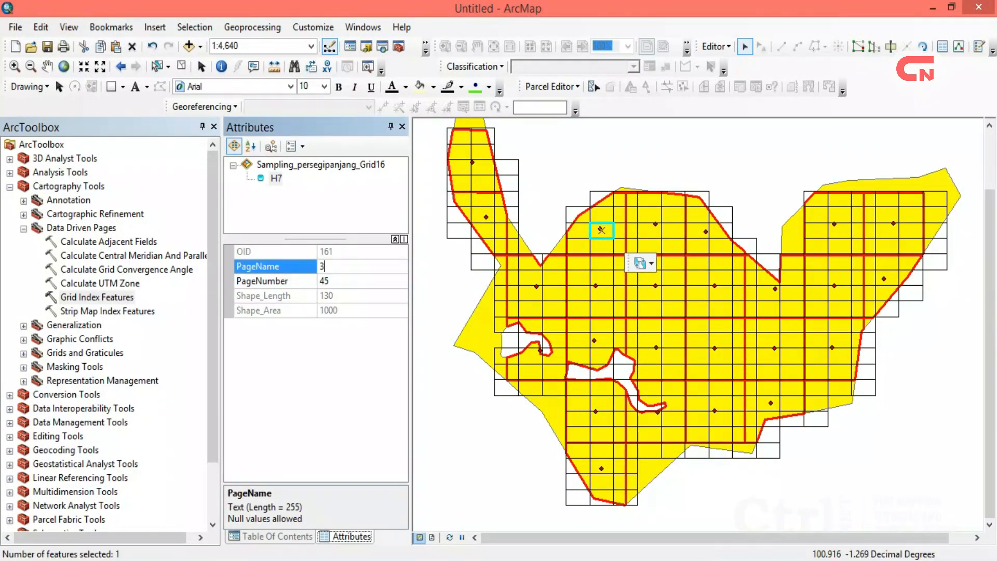
# Set PageName to 4 for the cell at the central block's north-central point and 5 for the cell at its northeastern point.
pyautogui.click(650, 228)
pyautogui.click(340, 266)
pyautogui.write('4')
pyautogui.click(697, 232)
pyautogui.doubleClick(361, 265)
pyautogui.write('5')
# Set PageName to 6 and 7 for the cells at the northeastern arm's two uppermost center points, going west to east.
pyautogui.click(831, 231)
pyautogui.doubleClick(329, 267)
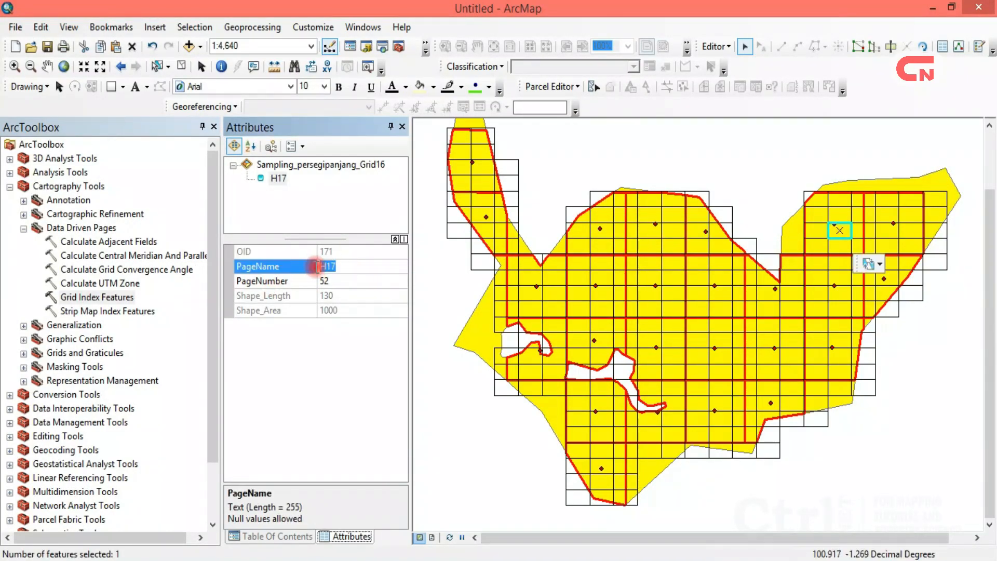
pyautogui.write('6')
pyautogui.click(885, 229)
pyautogui.doubleClick(345, 267)
pyautogui.write('7')
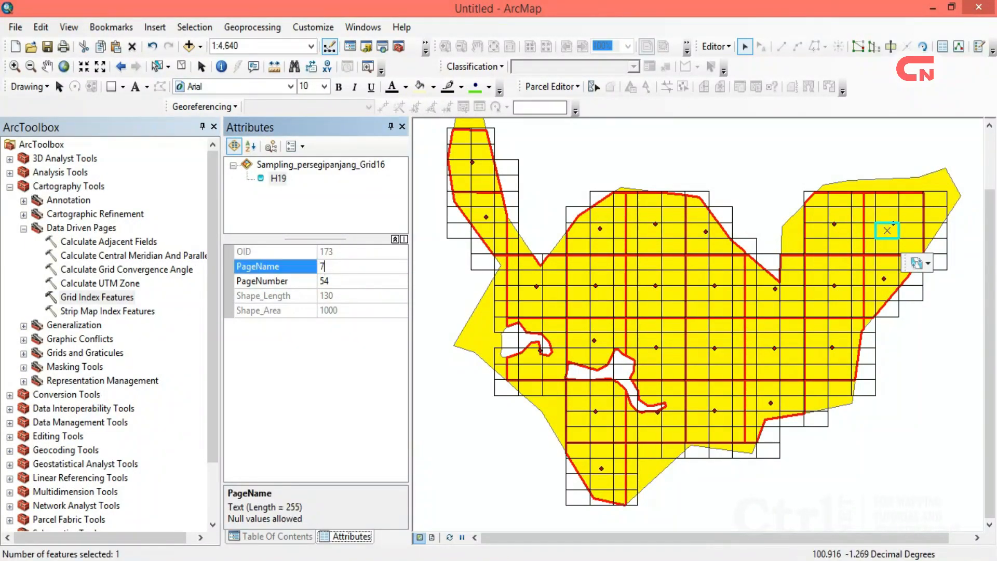
# Set PageName to 8 and 9 for the cells at the two westernmost center points of the row above the small hole.
pyautogui.click(533, 292)
pyautogui.click(352, 265)
pyautogui.moveTo(352, 265); pyautogui.dragTo(315, 268)
pyautogui.write('8')
pyautogui.click(602, 292)
pyautogui.doubleClick(352, 267)
pyautogui.write('9')
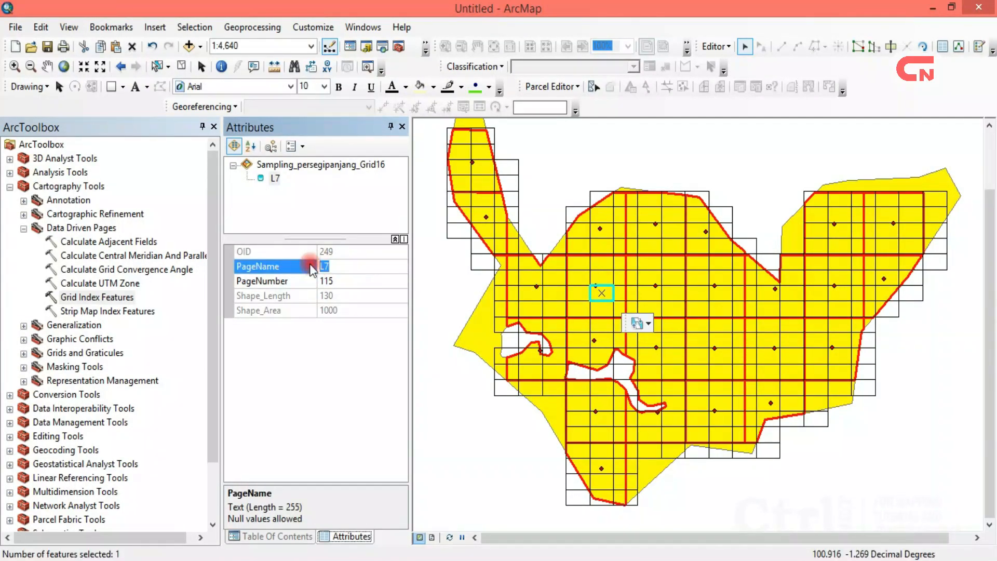
# Set PageName to 10 and 11 for the cells at the third and fourth center points of the same row.
pyautogui.click(649, 292)
pyautogui.doubleClick(319, 266)
pyautogui.write('10')
pyautogui.click(719, 294)
pyautogui.doubleClick(360, 266)
pyautogui.write('11')
# Set PageName to 12 for the cell at the northern notch's tip and 13 for the cell at the next center point east.
pyautogui.click(768, 294)
pyautogui.click(359, 267)
pyautogui.moveTo(359, 266); pyautogui.dragTo(298, 266)
pyautogui.write('12')
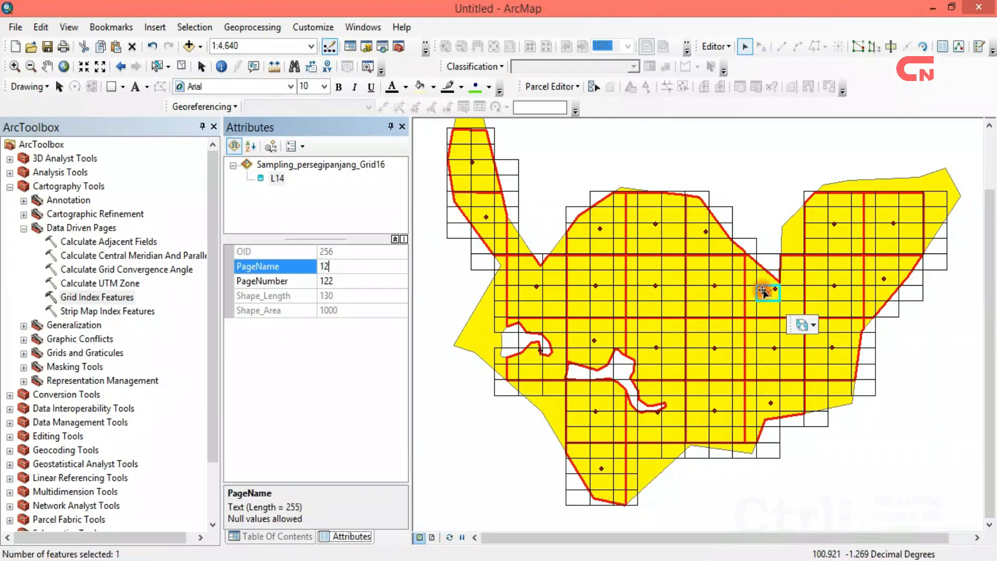
pyautogui.click(839, 293)
pyautogui.doubleClick(340, 267)
pyautogui.write('13')
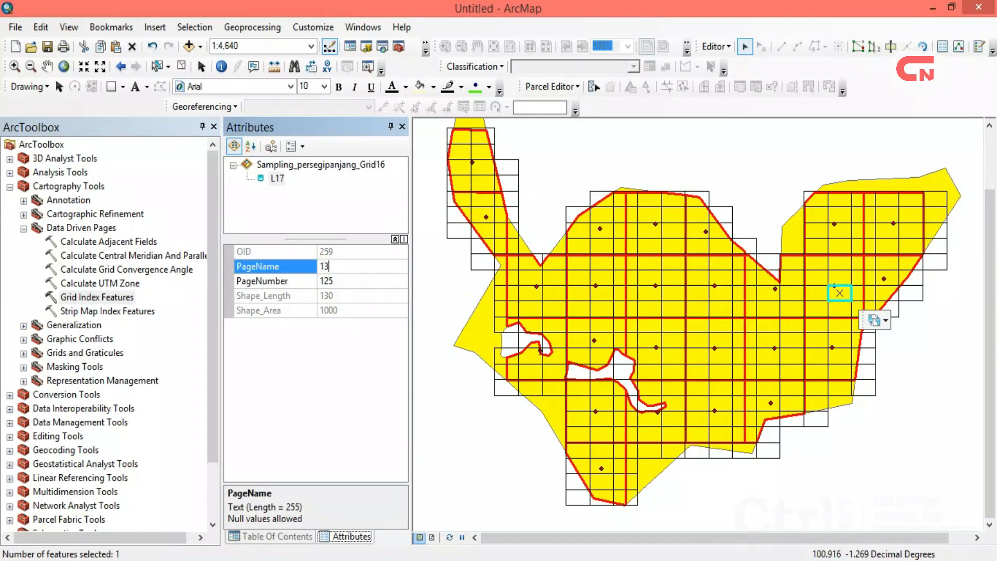
# Set PageName to 14 for the cell containing the row's easternmost center point.
pyautogui.click(887, 292)
pyautogui.click(889, 279)
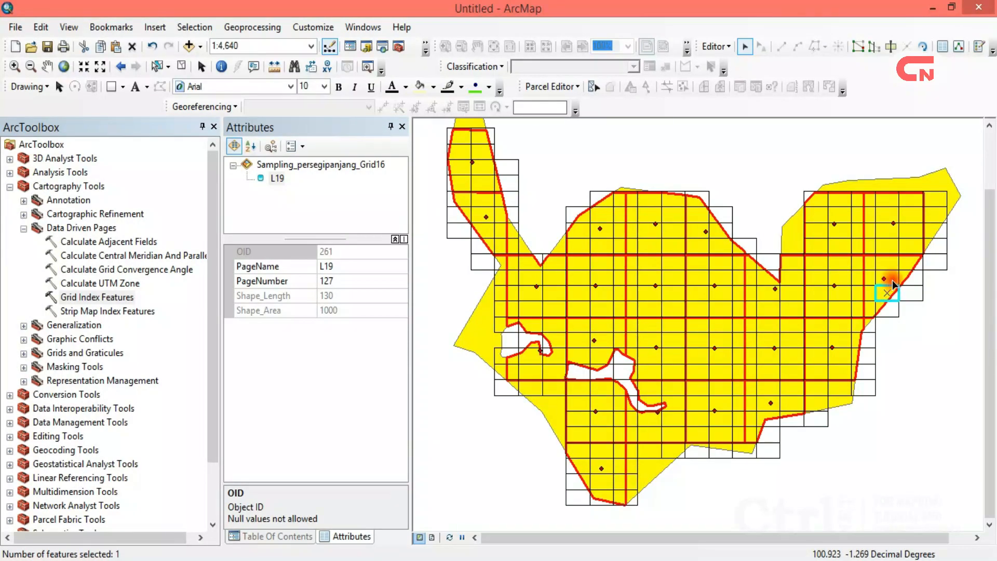
pyautogui.click(348, 267)
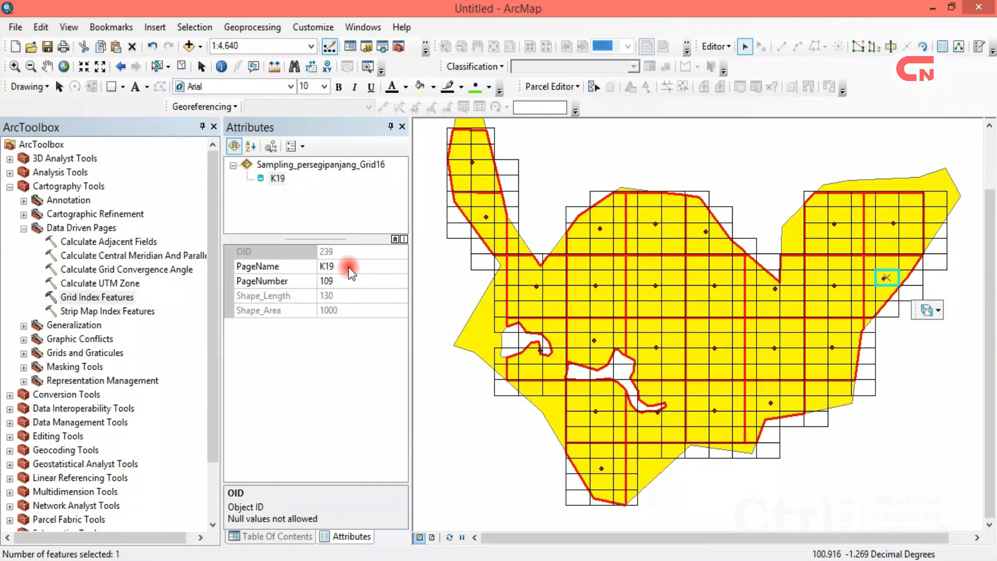
pyautogui.click(350, 266)
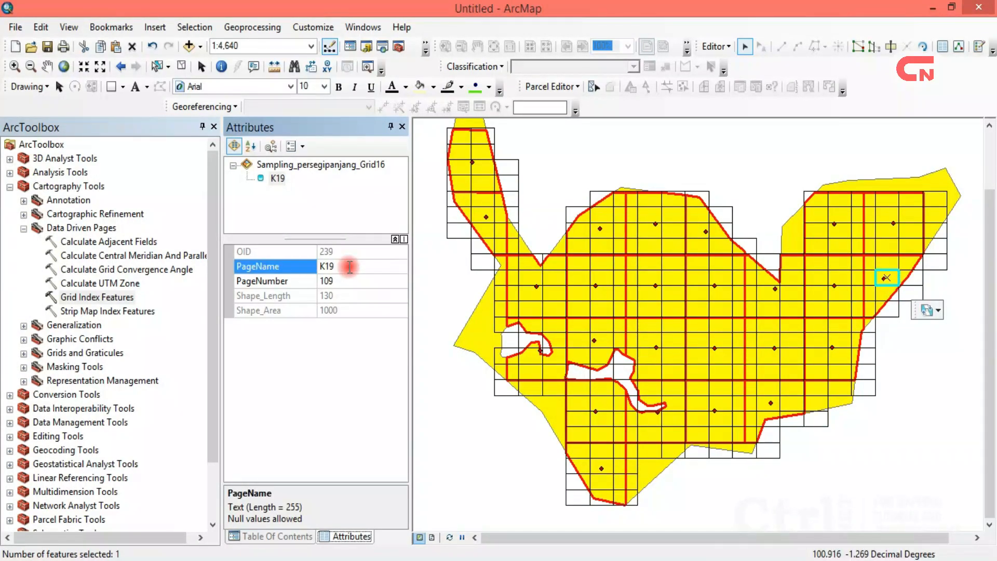
pyautogui.write('14')
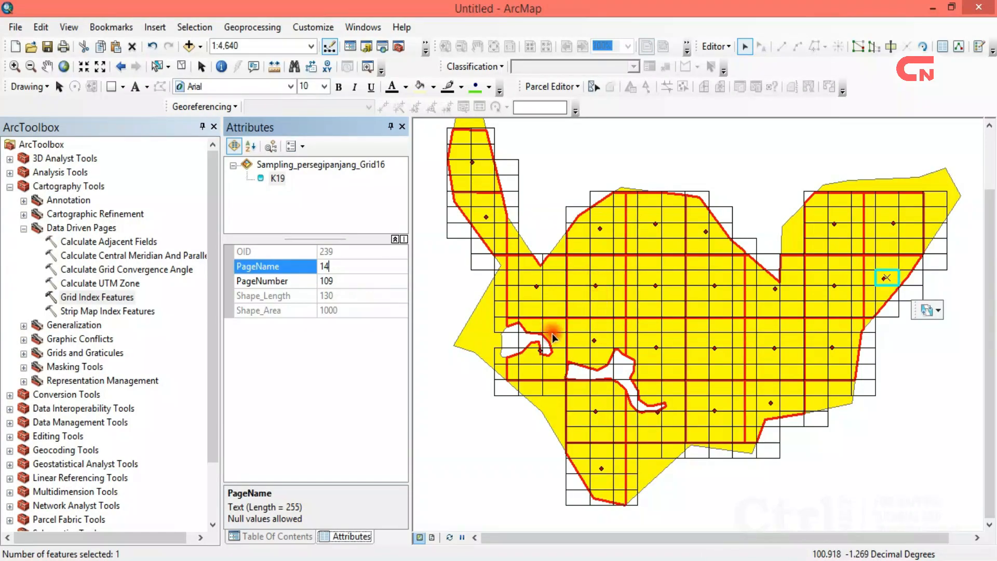
# Continue the PageName numbering eastward from the cell beside the small western hole, entering 16 and then 17 for the row's third center point.
pyautogui.click(533, 358)
pyautogui.click(323, 267)
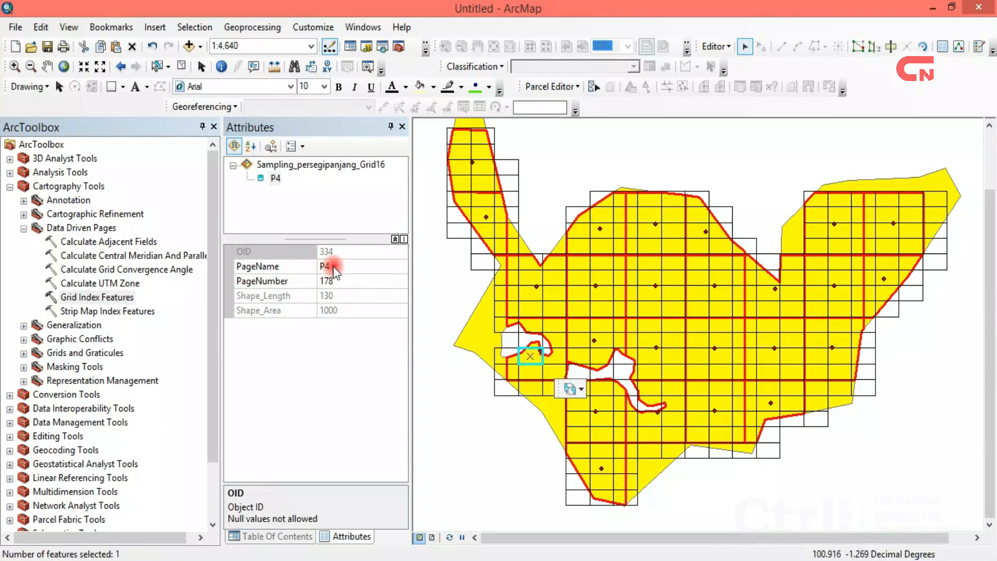
pyautogui.moveTo(354, 266); pyautogui.dragTo(316, 269)
pyautogui.write('16')
pyautogui.press('Return')
pyautogui.click(655, 342)
pyautogui.click(359, 262)
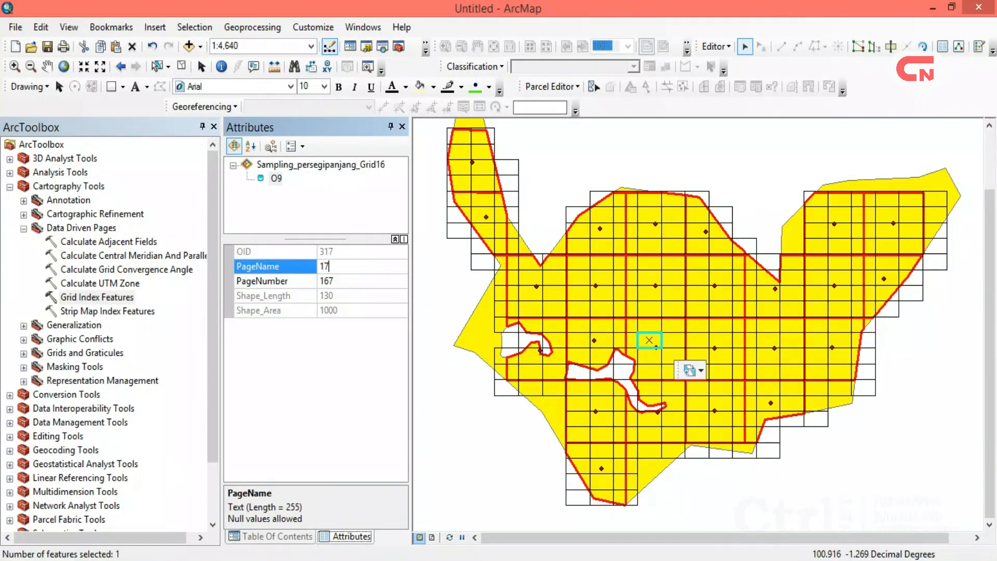
# Set PageName to 18 and 19 for the cells at the fourth and fifth center points of that row.
pyautogui.click(720, 340)
pyautogui.click(341, 267)
pyautogui.write('18')
pyautogui.press('Return')
pyautogui.click(767, 340)
pyautogui.click(363, 267)
pyautogui.write('19')
# Set PageName to 20 for the cell at the row's easternmost point and 21 for the cell at the next row's westernmost point.
pyautogui.click(816, 334)
pyautogui.click(389, 265)
pyautogui.write('20')
pyautogui.press('Return')
pyautogui.click(602, 405)
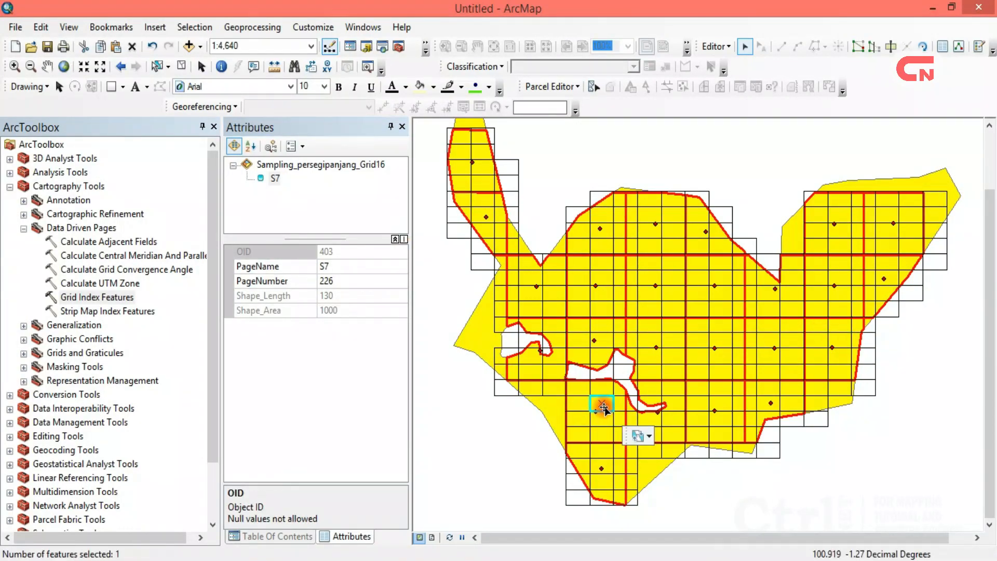
pyautogui.click(322, 266)
pyautogui.write('21')
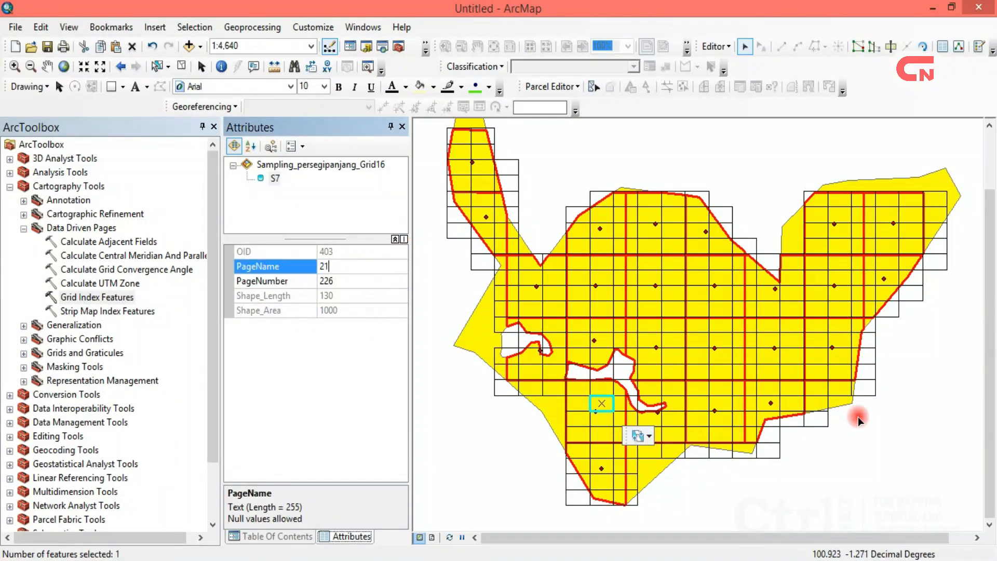
# Set PageName to 22 for the cell directly below the larger hole's southeastern tip.
pyautogui.click(649, 419)
pyautogui.click(15, 67)
pyautogui.moveTo(554, 332); pyautogui.dragTo(828, 490)
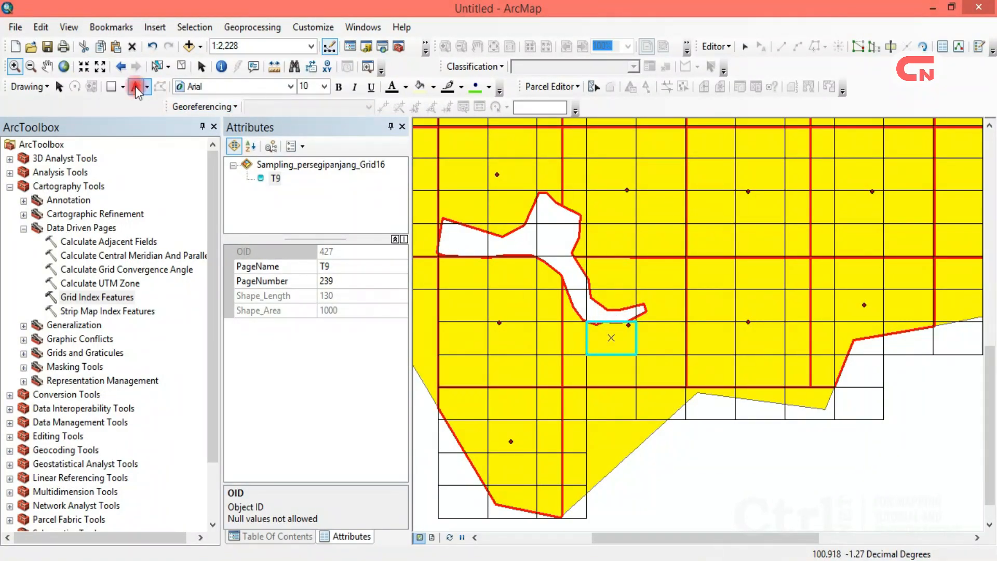
pyautogui.click(60, 87)
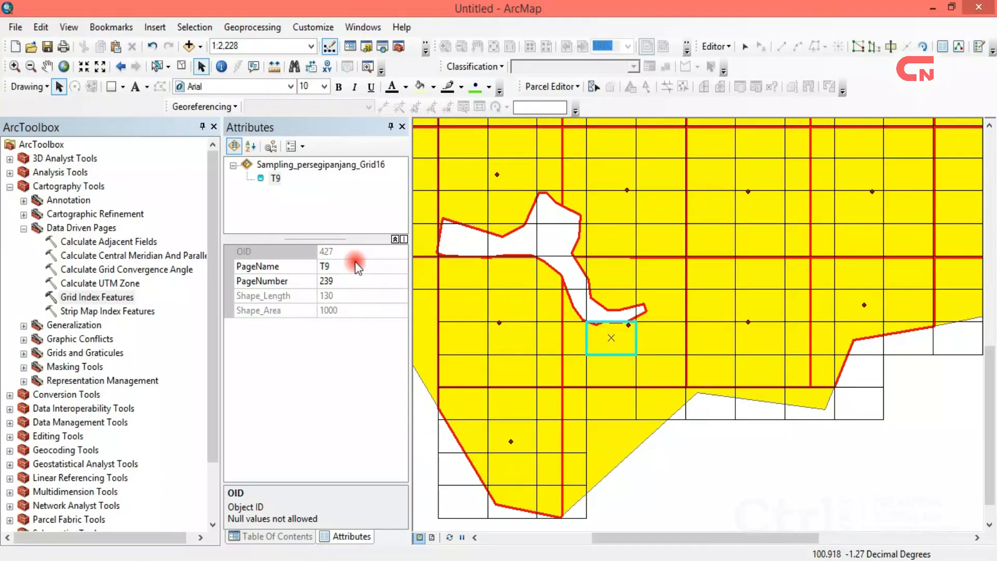
pyautogui.click(338, 267)
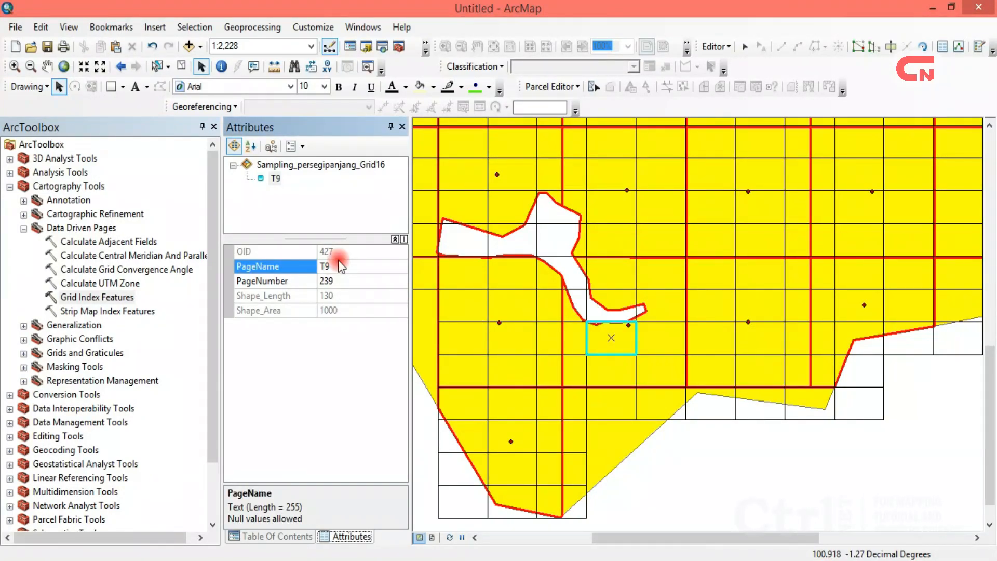
pyautogui.write('22')
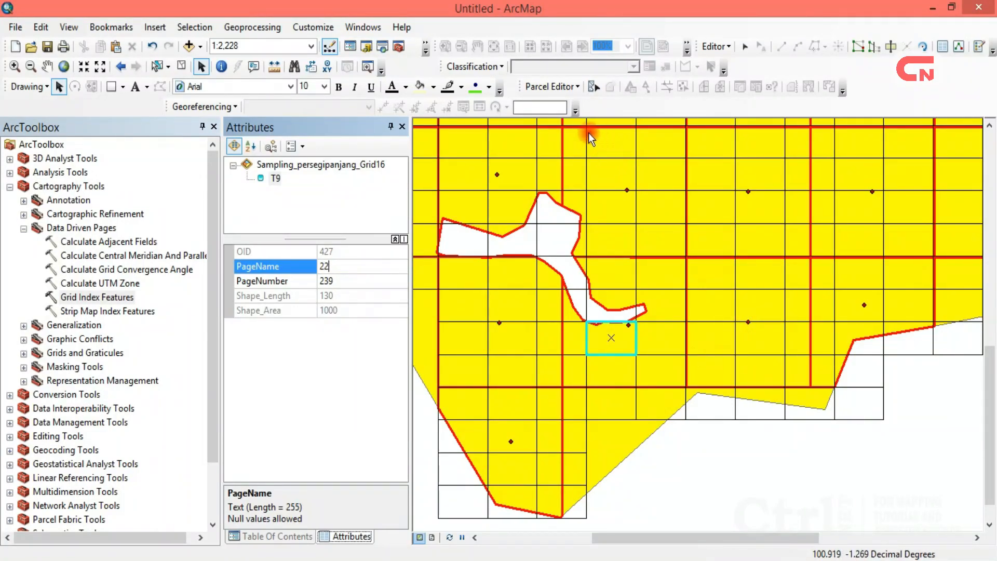
pyautogui.press('Return')
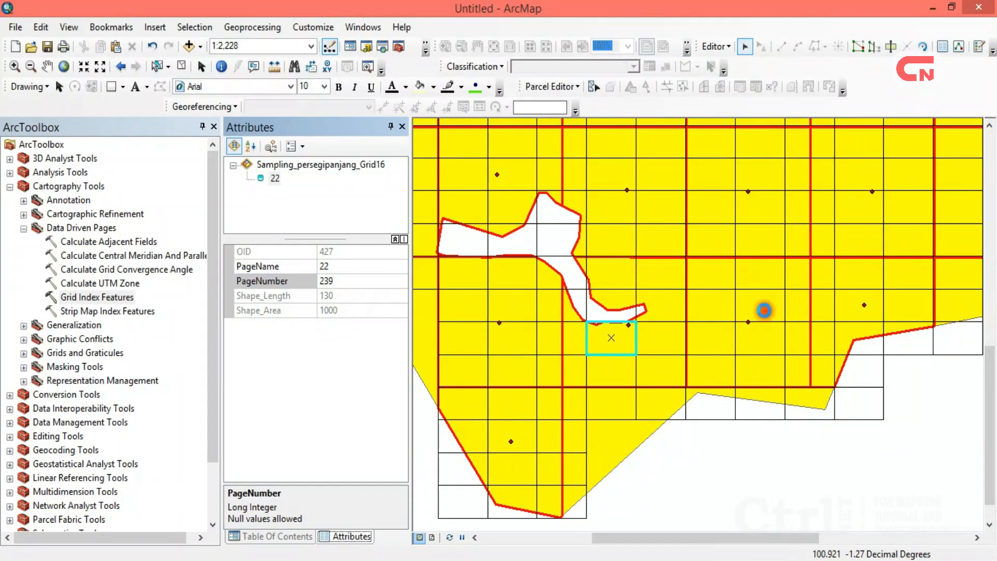
# Set PageName to 23 and 24 for the cells at the two center points east of the larger hole.
pyautogui.click(763, 310)
pyautogui.click(350, 269)
pyautogui.click(351, 265)
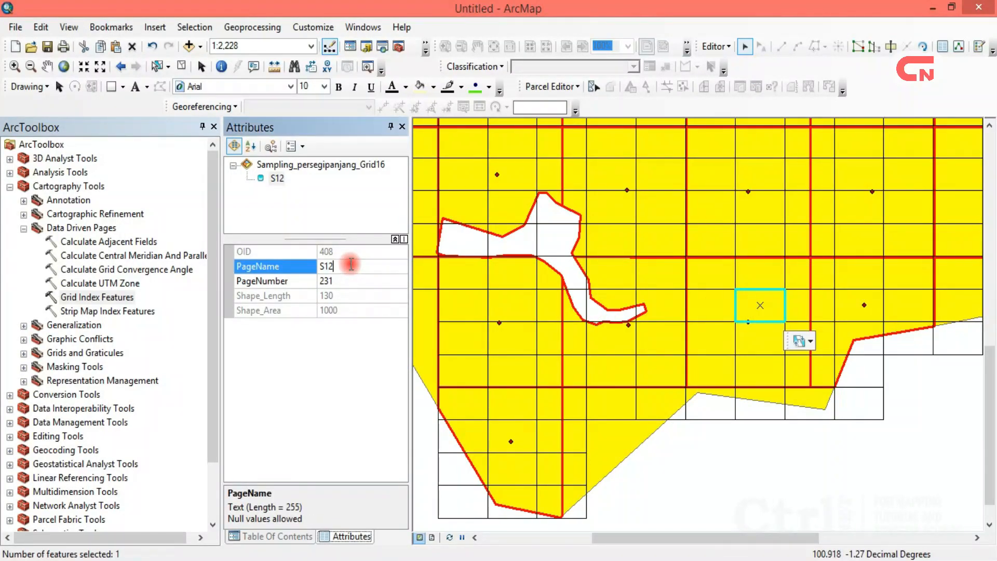
pyautogui.write('23')
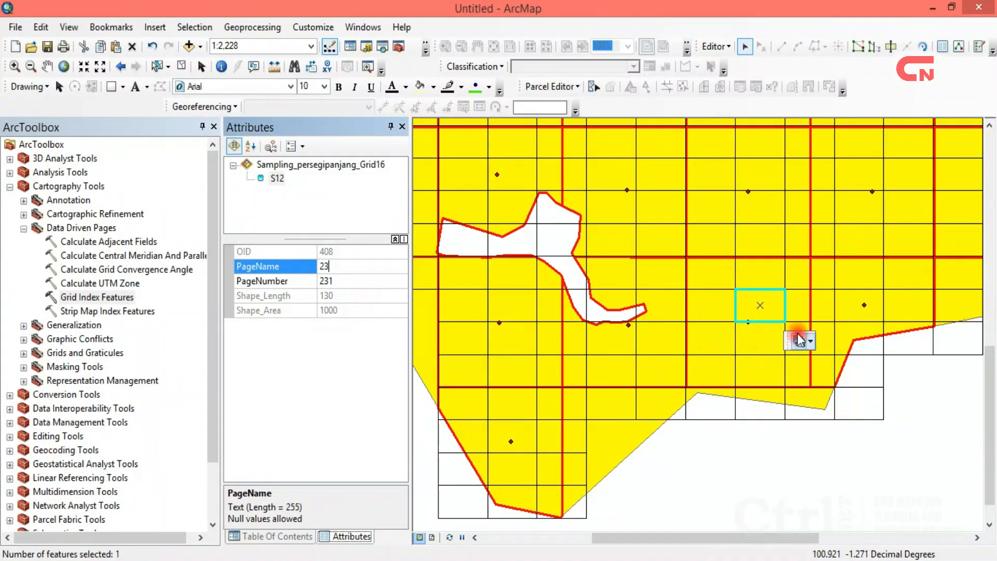
pyautogui.click(871, 317)
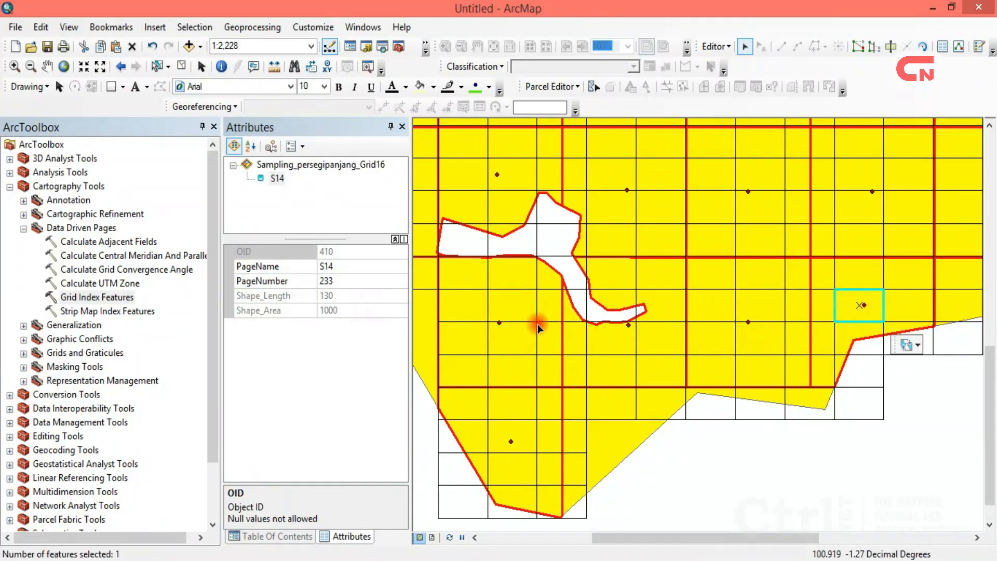
pyautogui.click(368, 266)
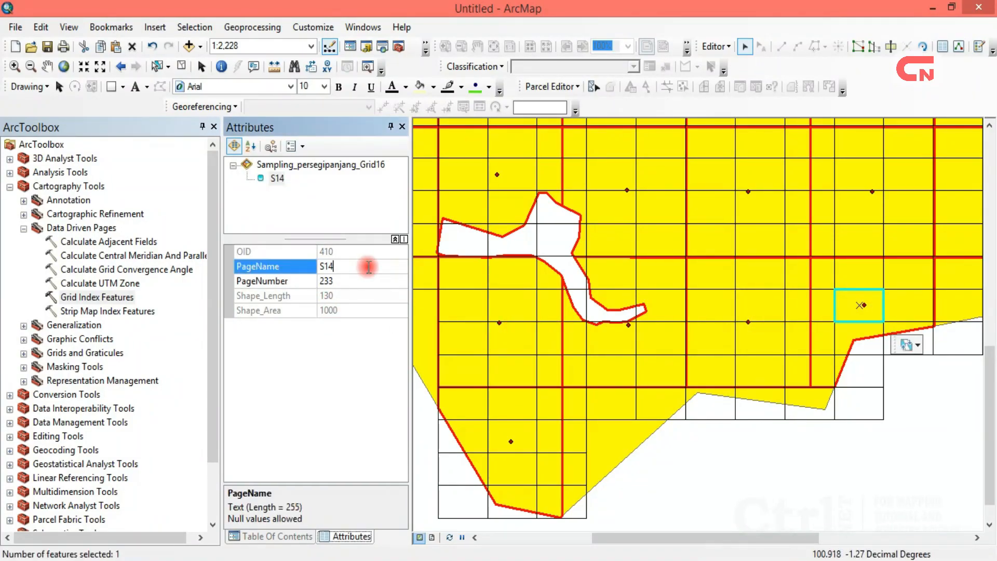
pyautogui.click(294, 266)
pyautogui.write('24')
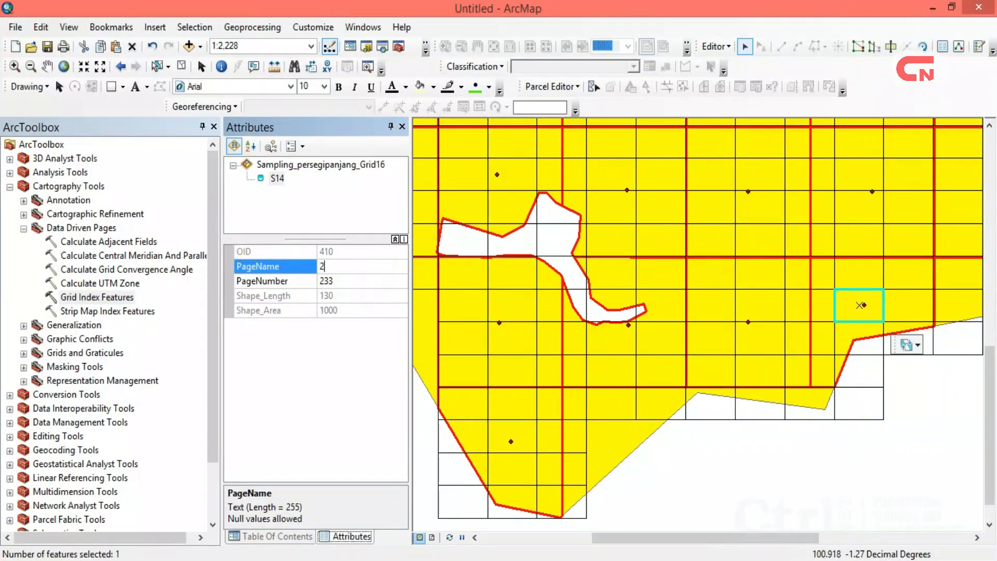
# Set PageName to 25 for the cell at the southernmost center point.
pyautogui.click(525, 442)
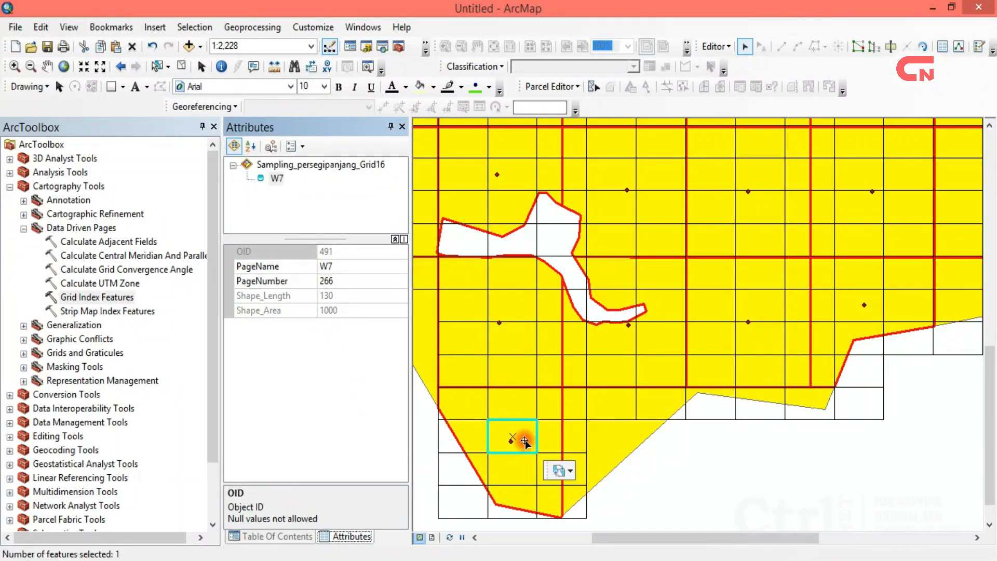
pyautogui.click(332, 266)
pyautogui.click(326, 266)
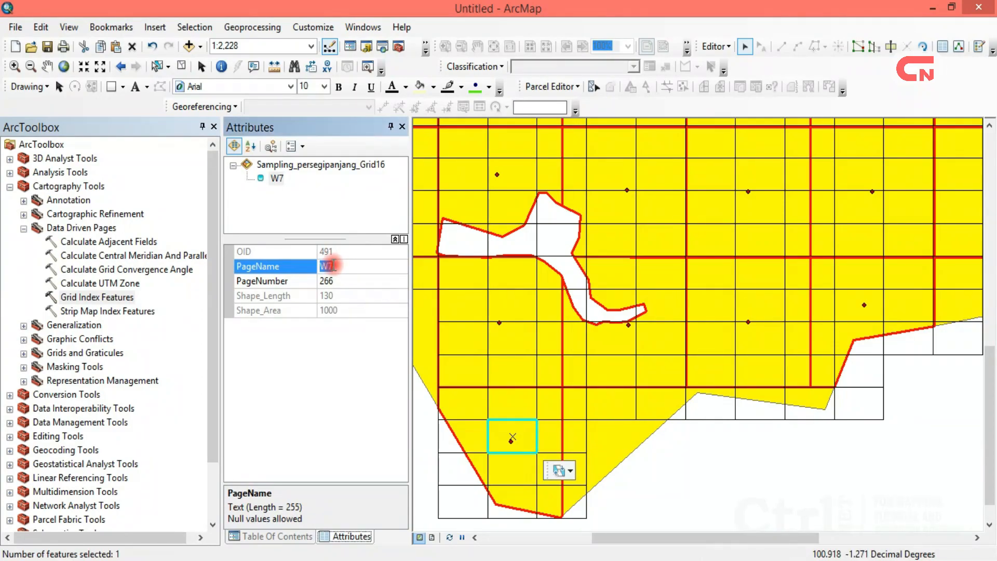
# Save the PageName edits and stop the edit session.
pyautogui.click(718, 46)
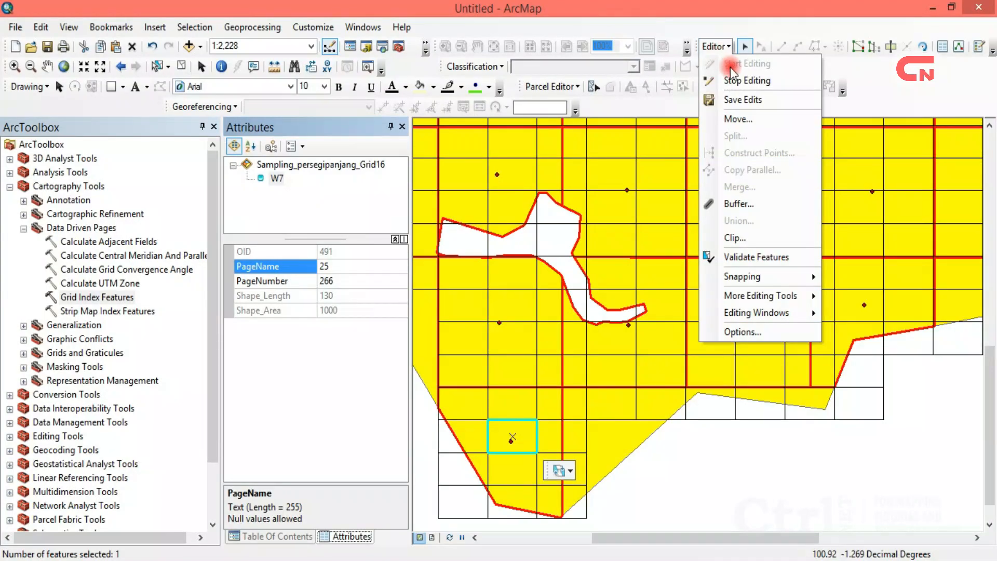
pyautogui.click(759, 101)
pyautogui.click(717, 46)
pyautogui.click(754, 79)
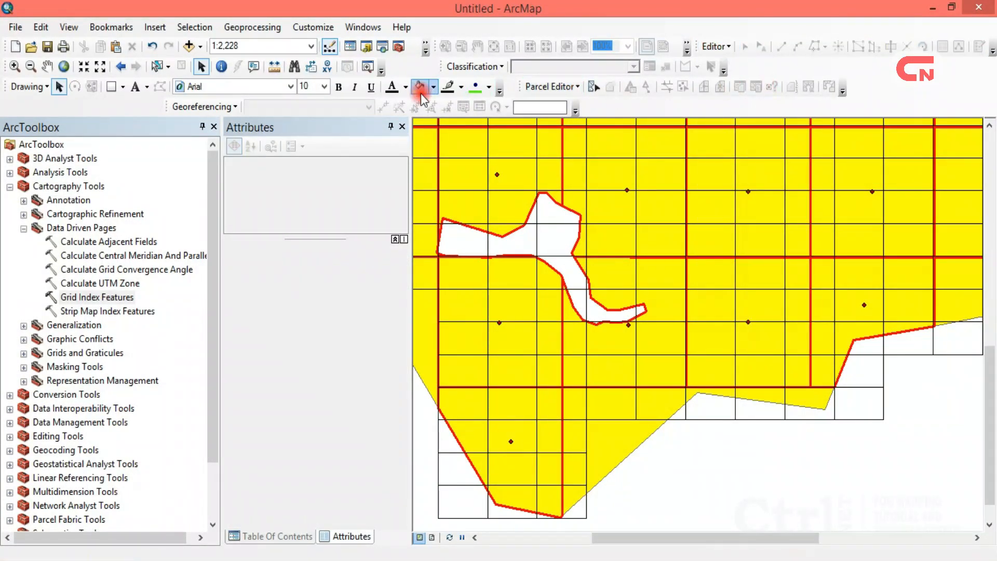
# Start an edit session on the Sampling_persegipanjang_Grid16 layer.
pyautogui.click(31, 65)
pyautogui.moveTo(518, 171); pyautogui.dragTo(881, 416)
pyautogui.moveTo(615, 213); pyautogui.dragTo(828, 381)
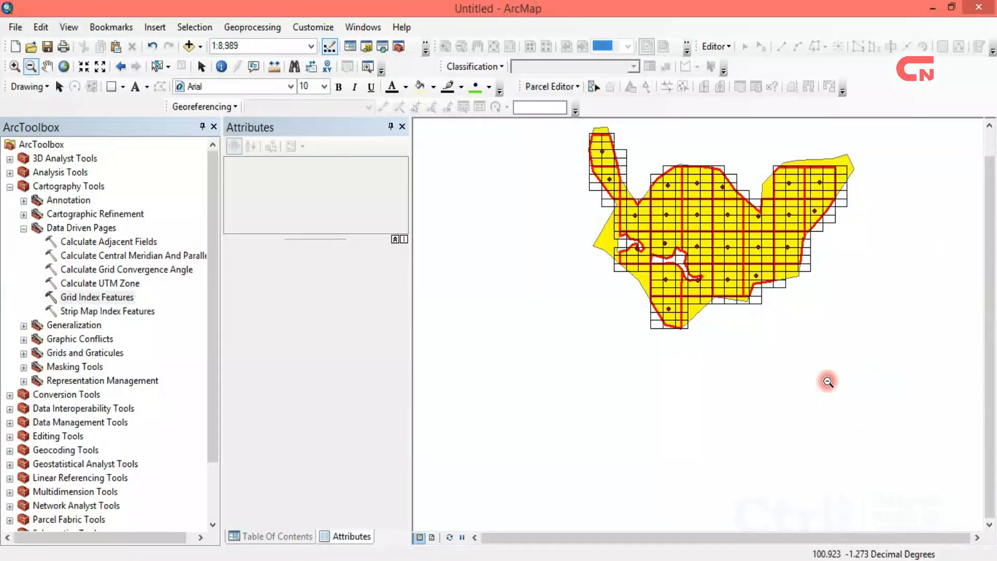
pyautogui.click(272, 537)
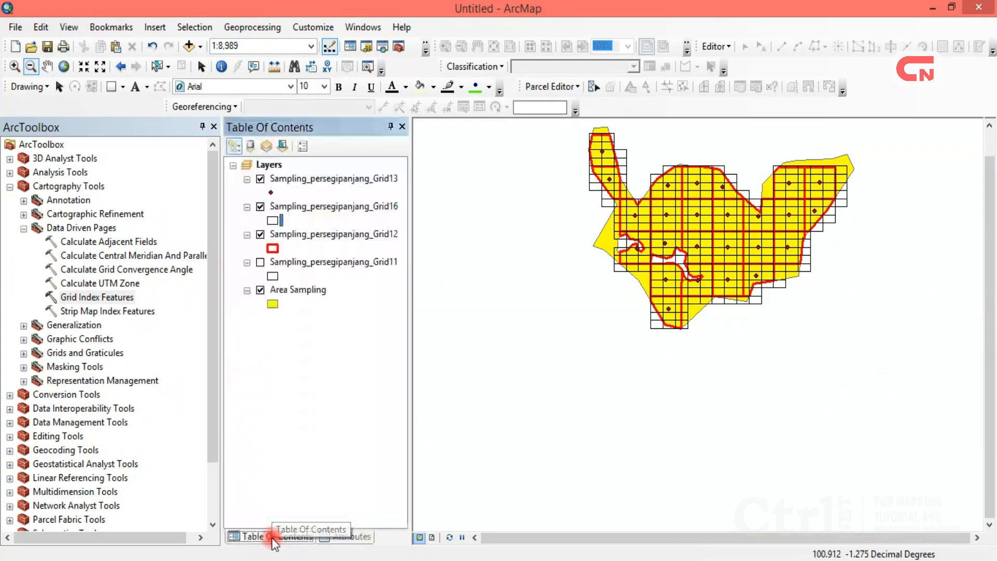
pyautogui.click(14, 66)
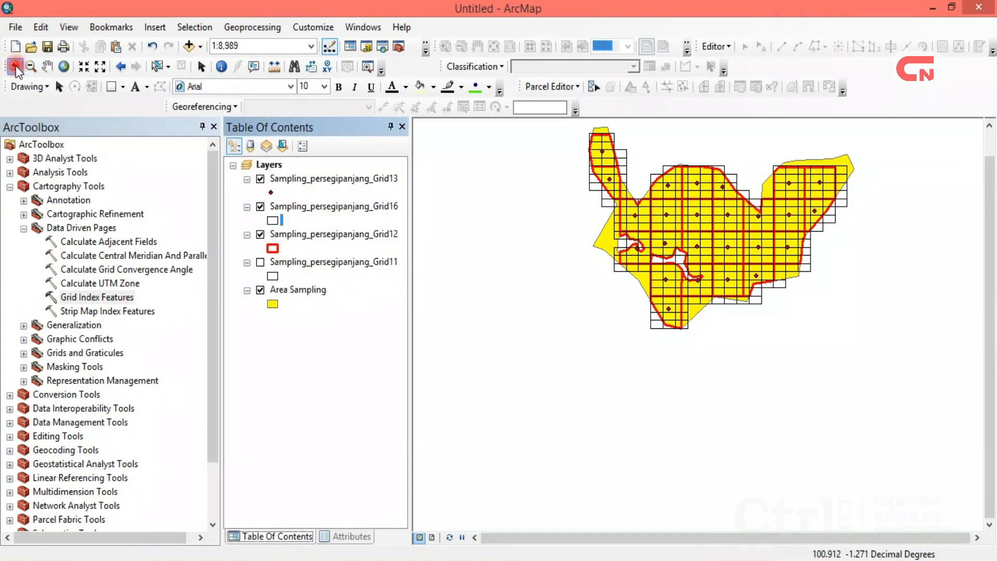
pyautogui.moveTo(585, 127); pyautogui.dragTo(858, 328)
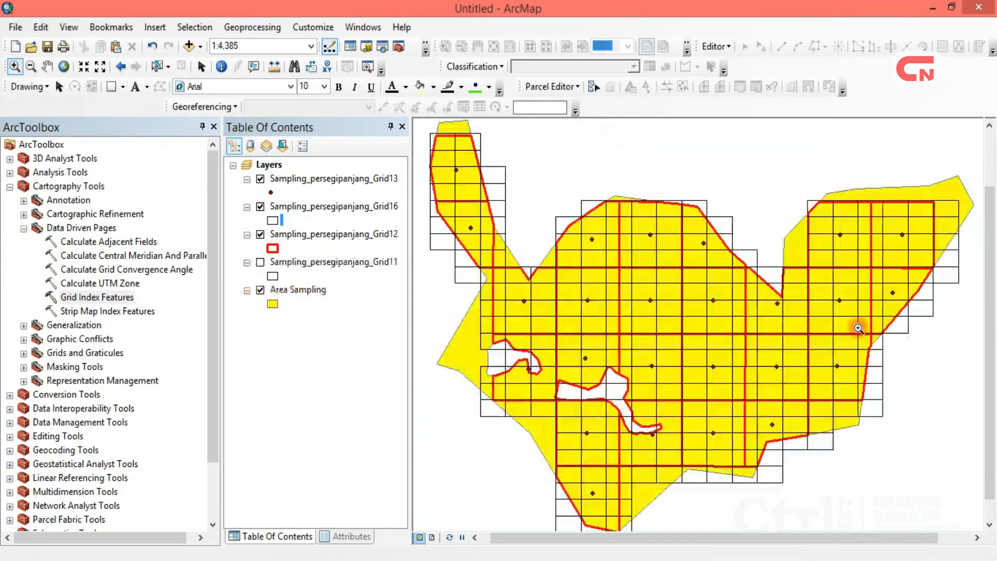
pyautogui.click(347, 206)
pyautogui.click(715, 46)
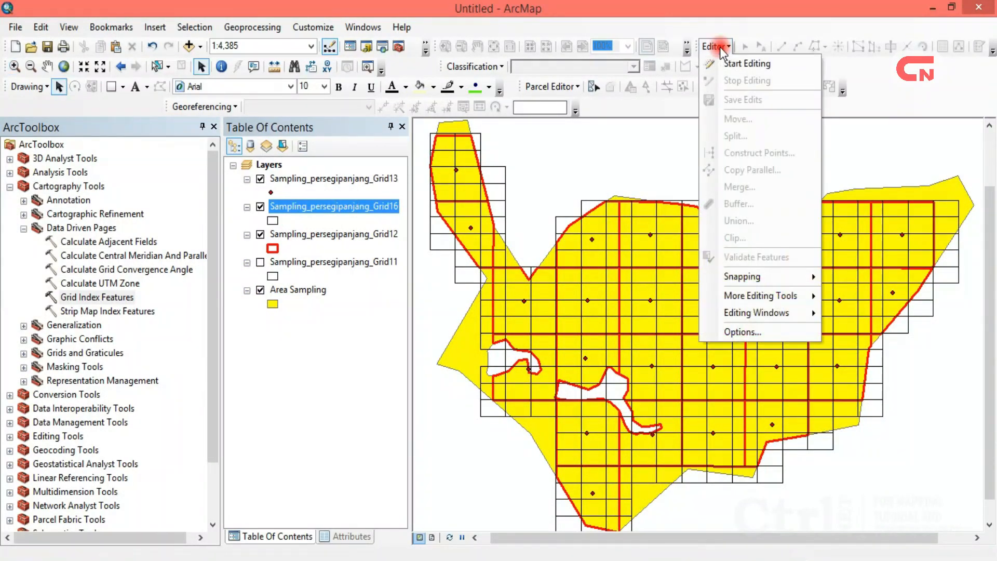
pyautogui.click(759, 65)
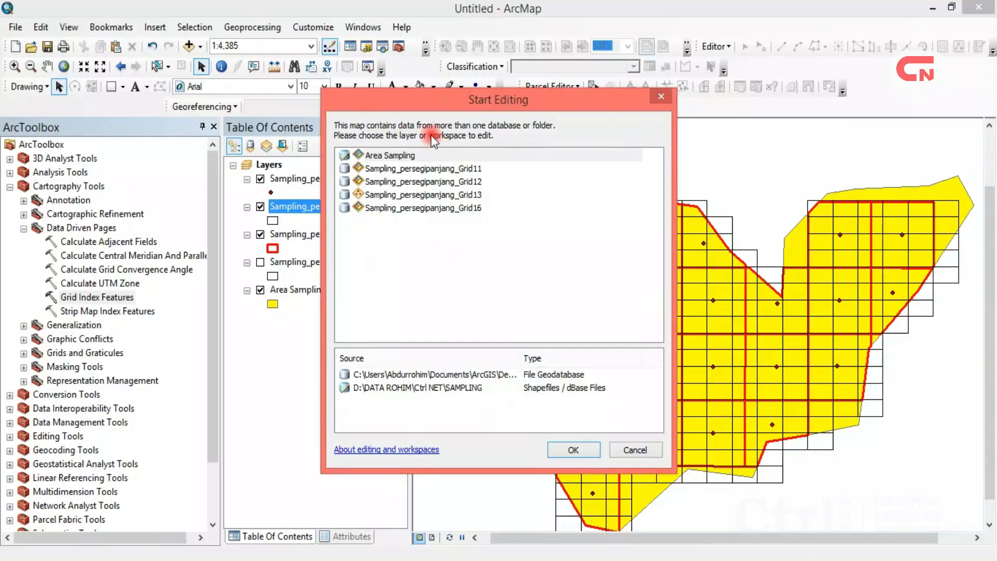
pyautogui.moveTo(424, 99); pyautogui.dragTo(604, 89)
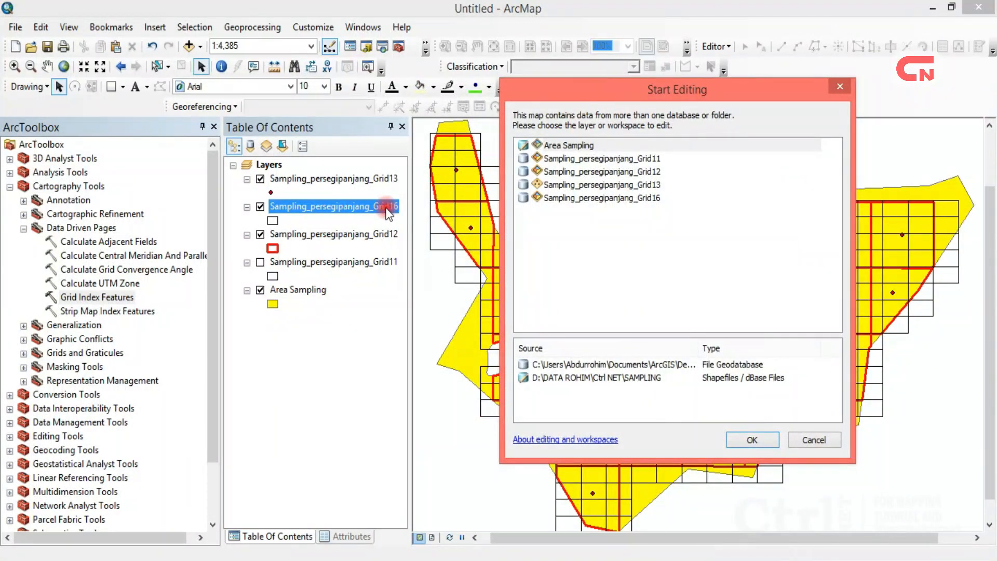
pyautogui.doubleClick(635, 198)
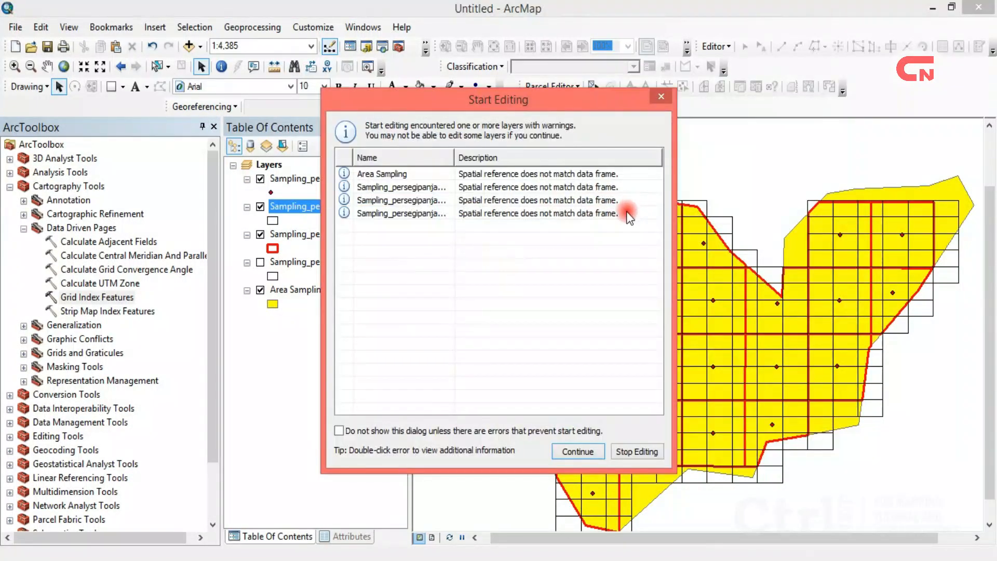
pyautogui.click(577, 450)
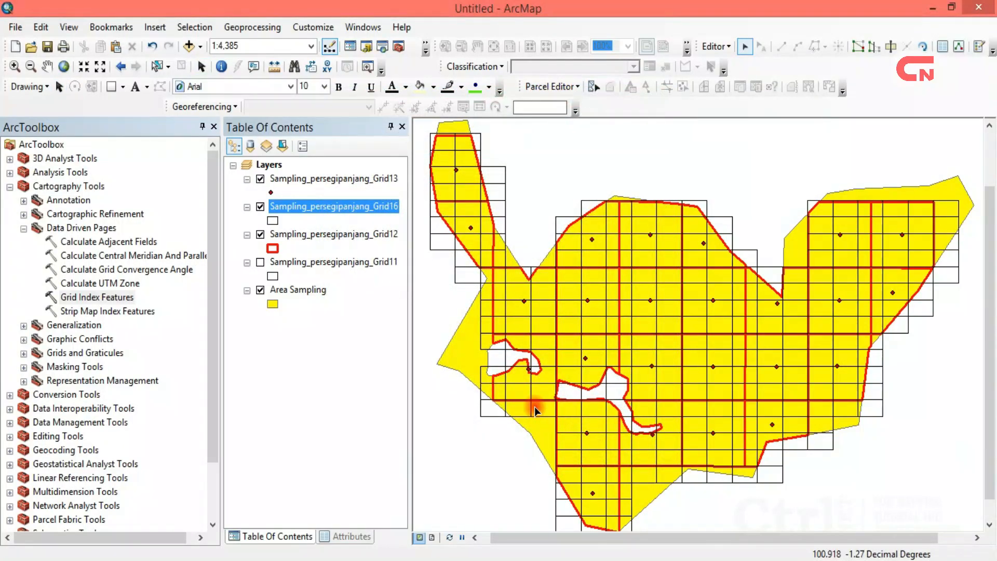
# Open the attribute table of Sampling_persegipanjang_Grid16 and sort the records by PageName in ascending order.
pyautogui.rightClick(363, 208)
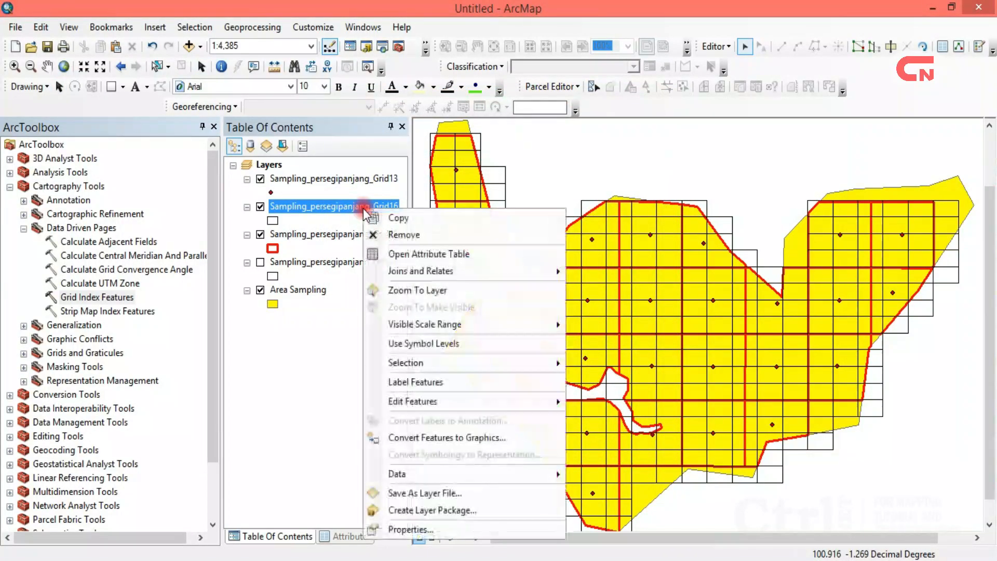
pyautogui.click(423, 251)
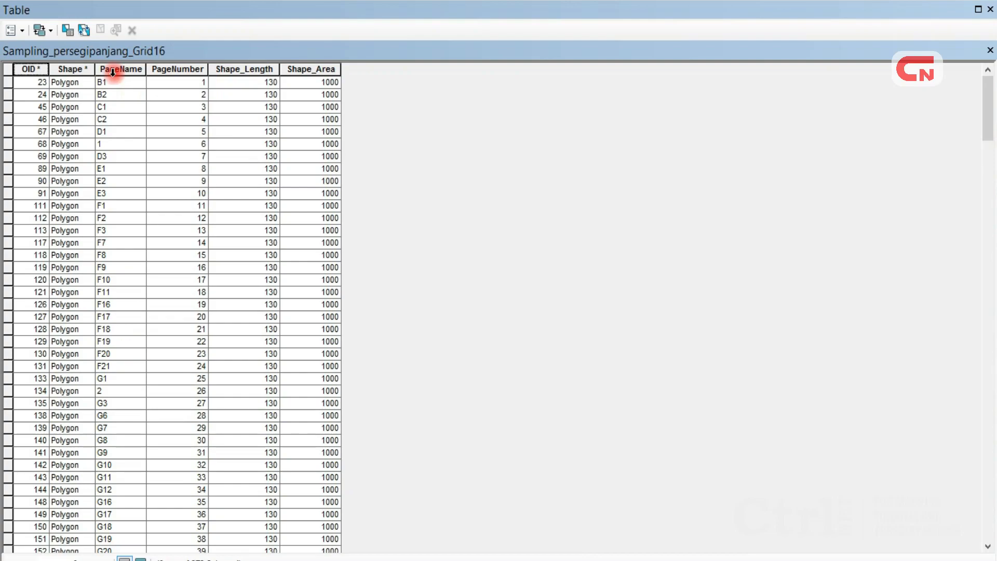
pyautogui.click(112, 69)
pyautogui.rightClick(113, 68)
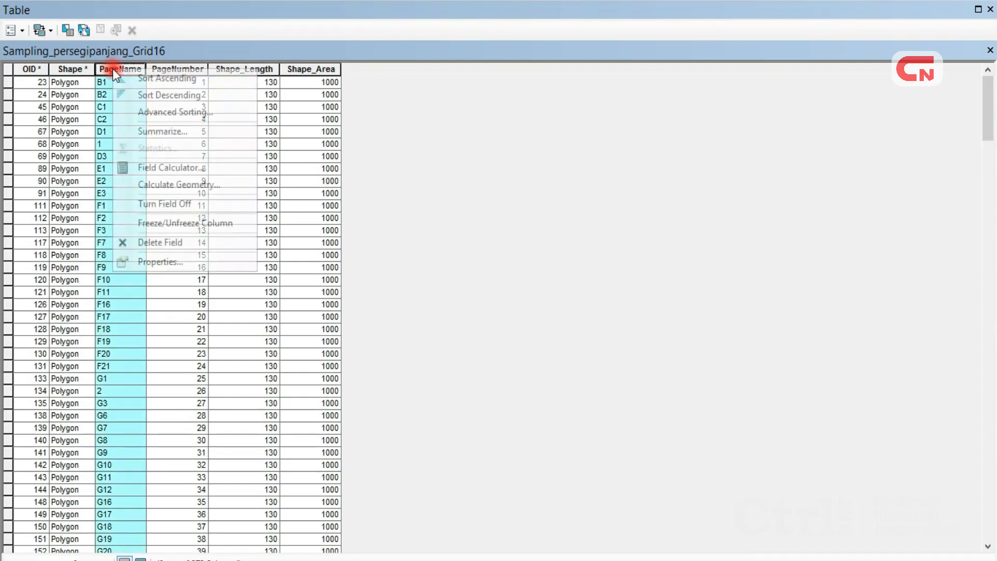
pyautogui.click(171, 76)
pyautogui.click(129, 95)
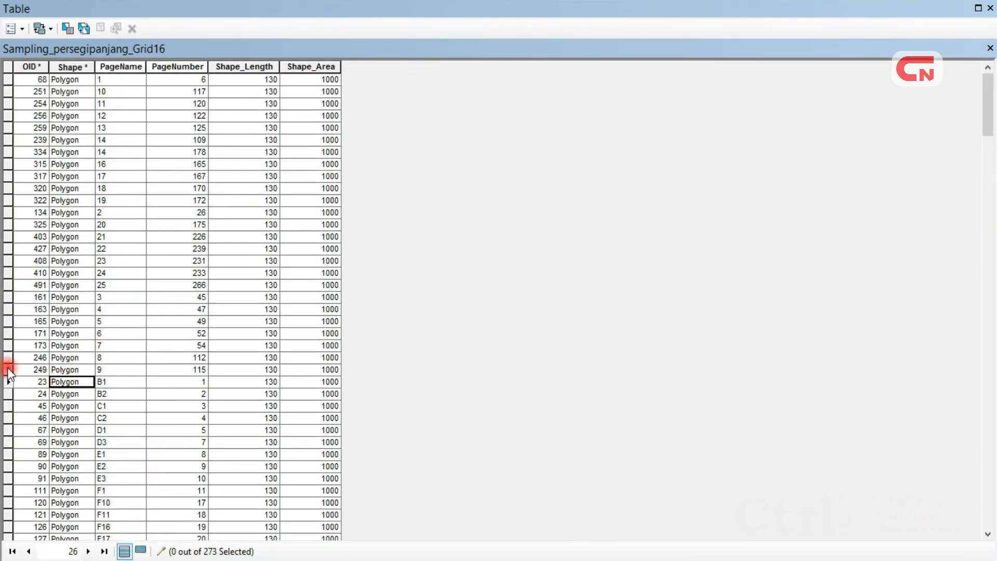
# Delete every Grid16 record whose PageName starts with a letter, from B1 to Y8, and close the attribute table.
pyautogui.moveTo(9, 370)
pyautogui.mouseDown()
pyautogui.moveTo(11, 50)
pyautogui.moveTo(9, 90)
pyautogui.moveTo(7, 79)
pyautogui.mouseUp()
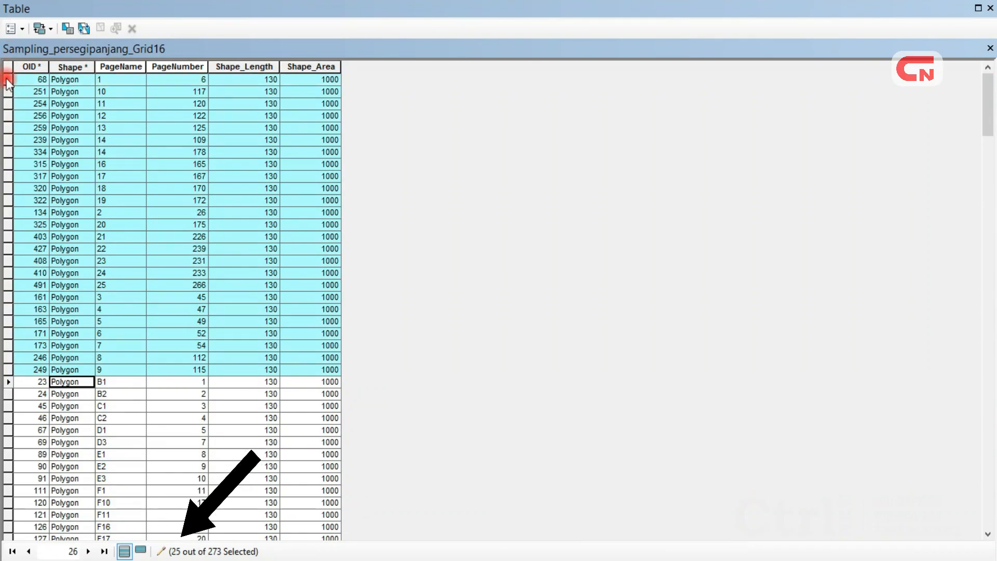
pyautogui.click(52, 445)
pyautogui.click(8, 383)
pyautogui.moveTo(7, 383); pyautogui.dragTo(21, 518)
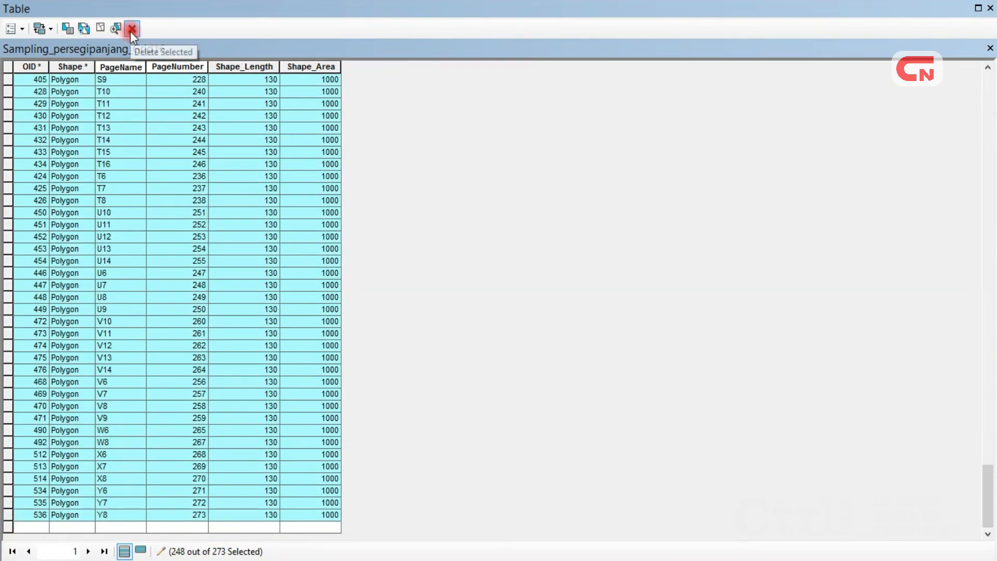
pyautogui.click(131, 30)
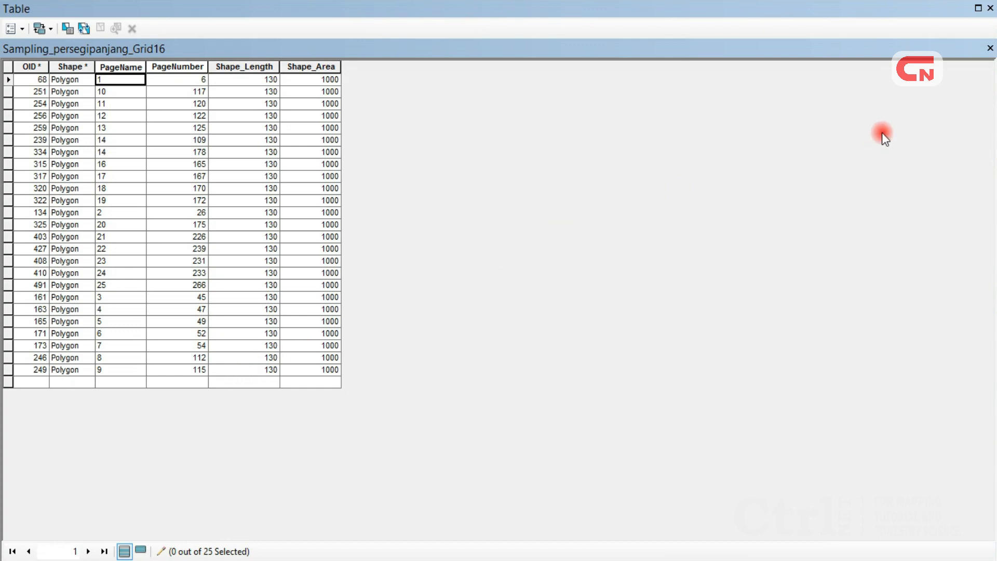
pyautogui.click(990, 48)
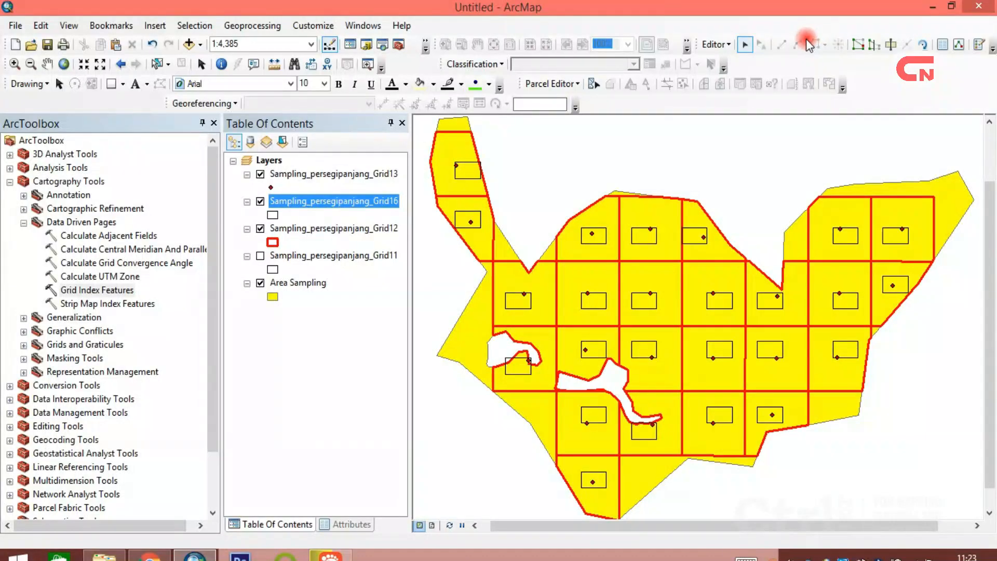
# Save the record deletions in Sampling_persegipanjang_Grid16 and stop the edit session.
pyautogui.click(716, 44)
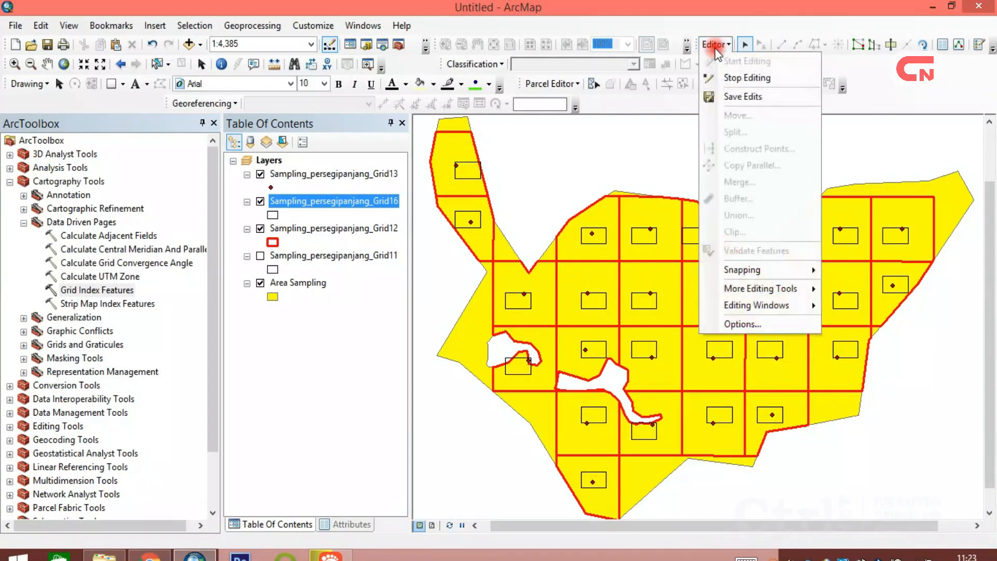
pyautogui.click(748, 96)
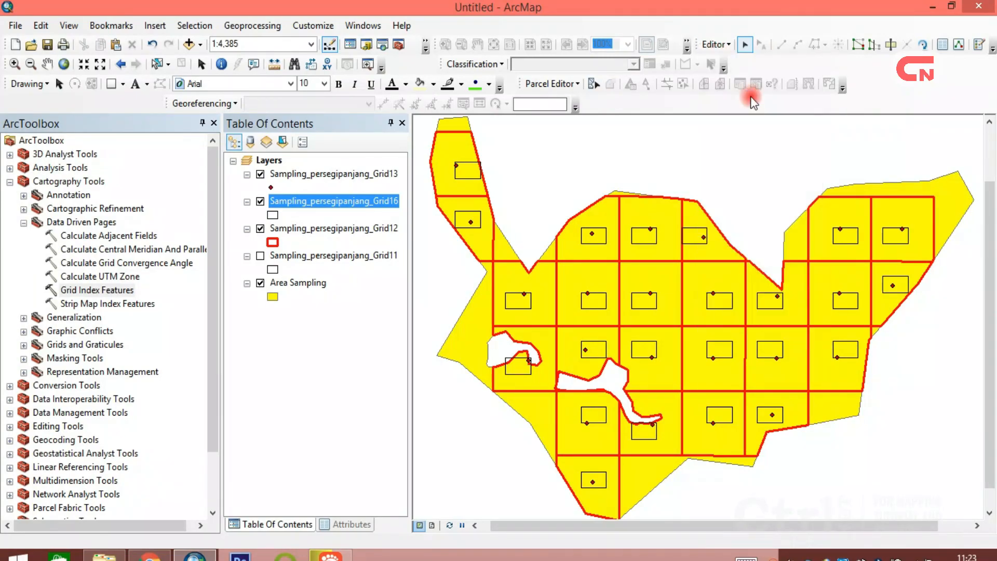
pyautogui.click(716, 44)
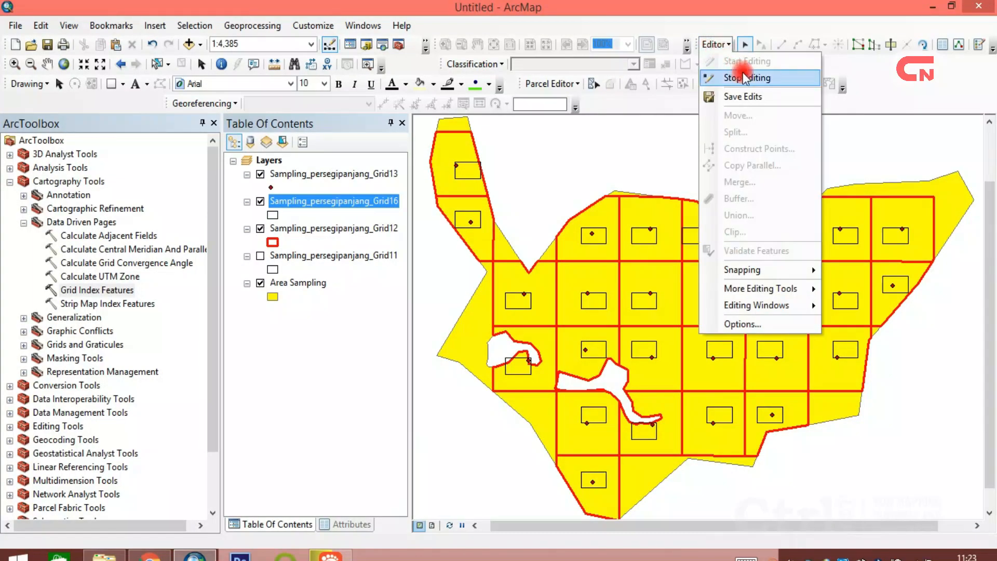
pyautogui.click(746, 79)
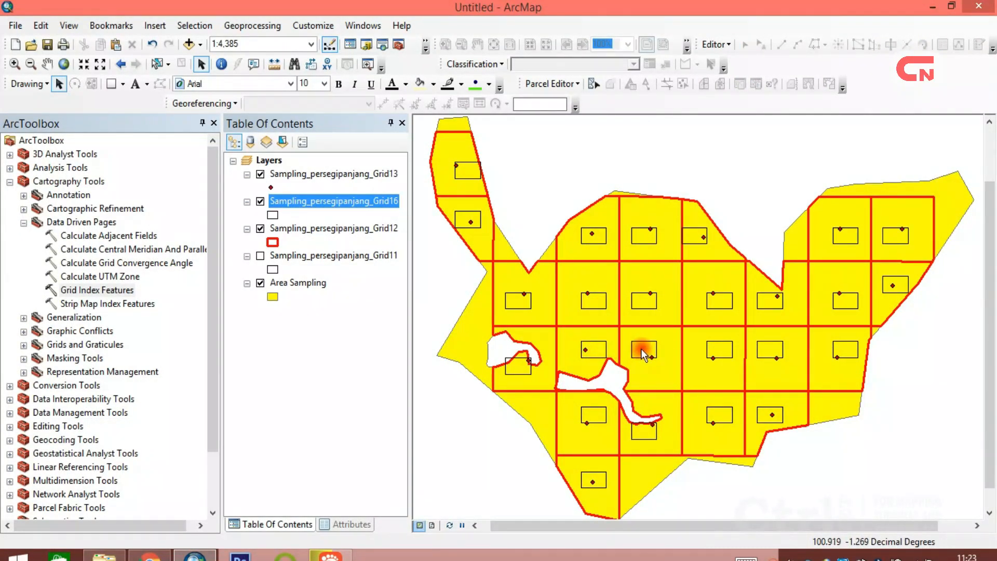
# Hide the Sampling_persegipanjang_Grid13 points and run Feature To Point on Sampling_persegipanjang_Grid16 with the default output.
pyautogui.click(260, 174)
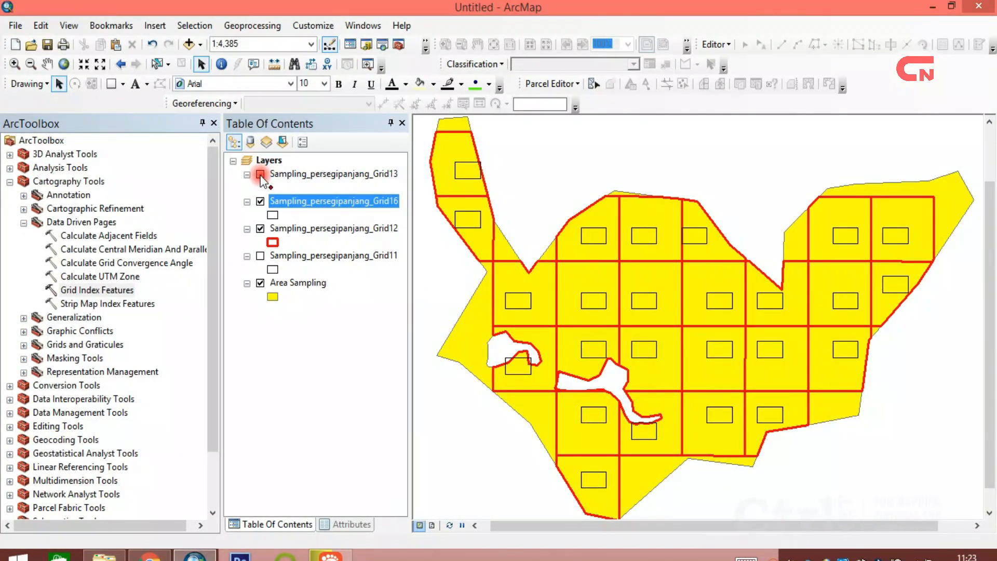
pyautogui.click(24, 222)
pyautogui.click(9, 182)
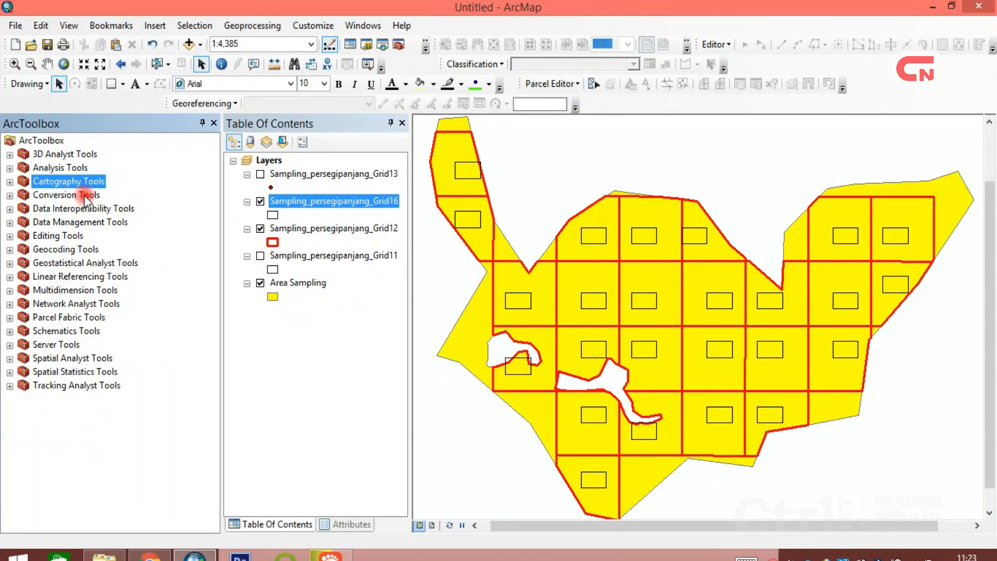
pyautogui.doubleClick(81, 222)
pyautogui.doubleClick(81, 386)
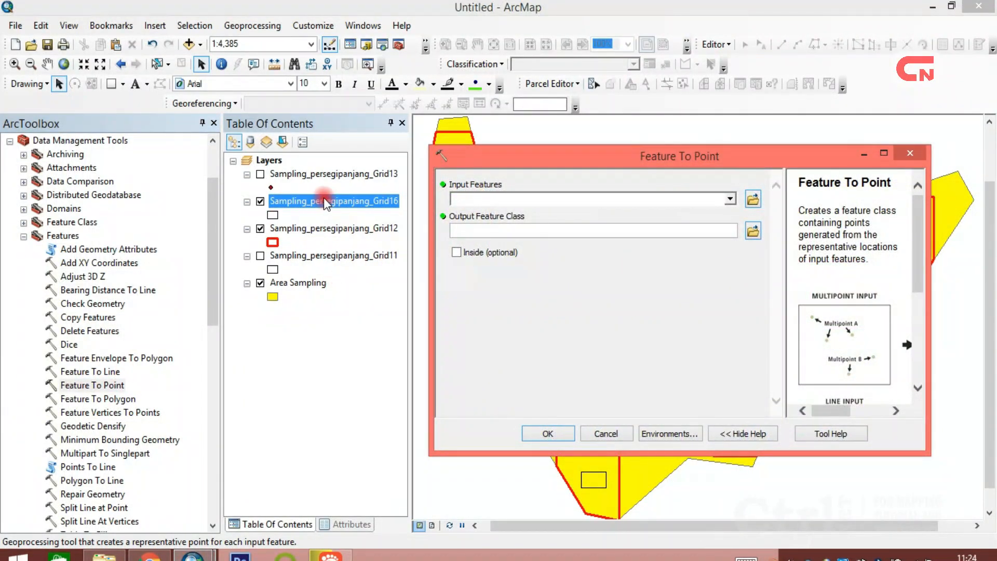
pyautogui.click(730, 199)
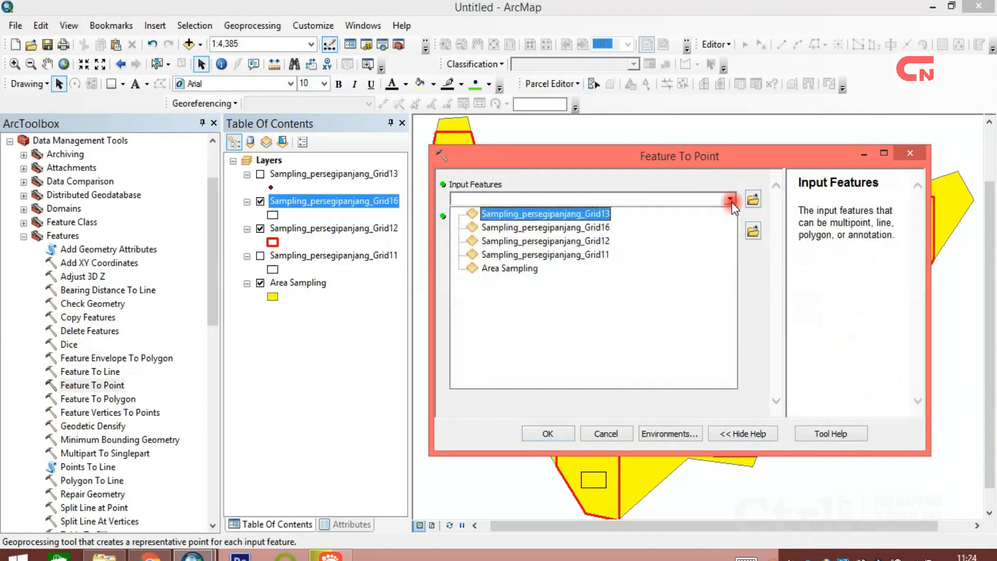
pyautogui.click(569, 228)
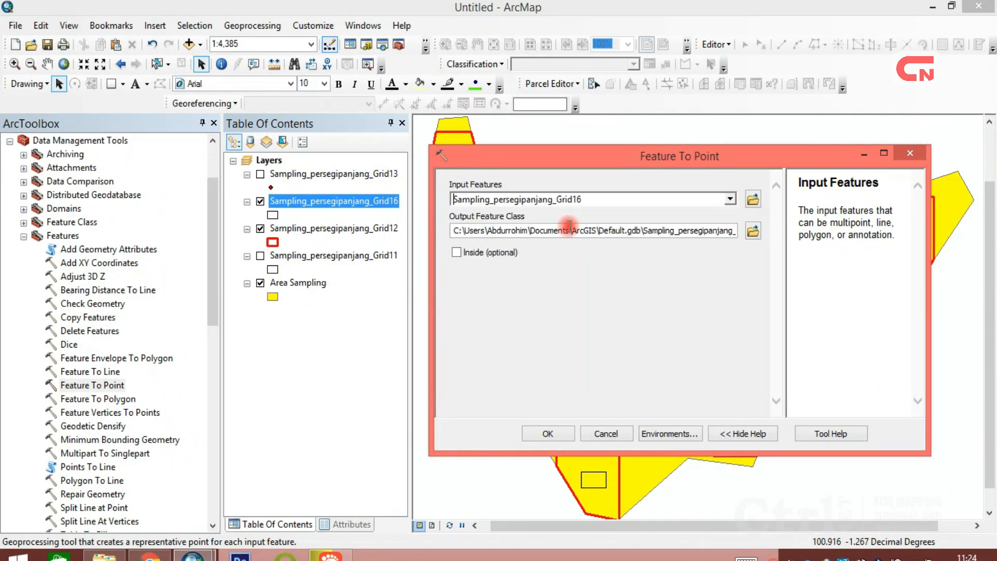
pyautogui.click(541, 431)
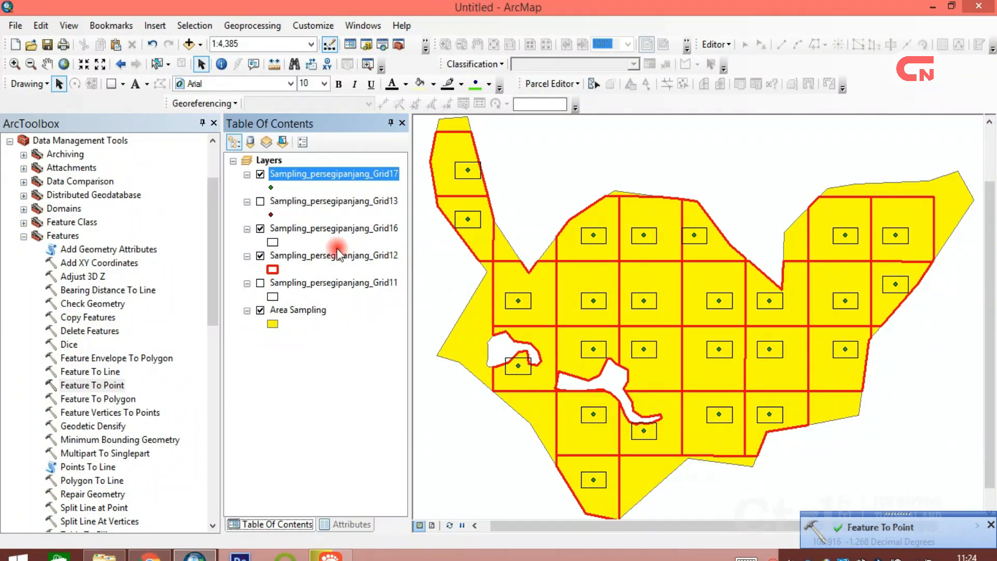
# Export all features of the new Grid17 point layer to the SAMPLING folder as shapefile Titik_Petak_Ukur.shp and add it to the map.
pyautogui.rightClick(313, 176)
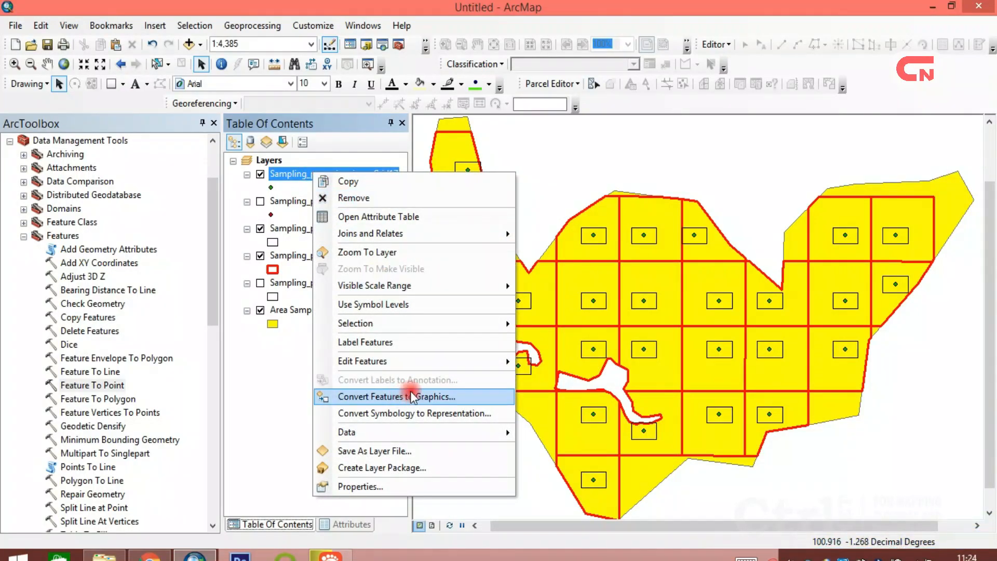
pyautogui.moveTo(433, 431)
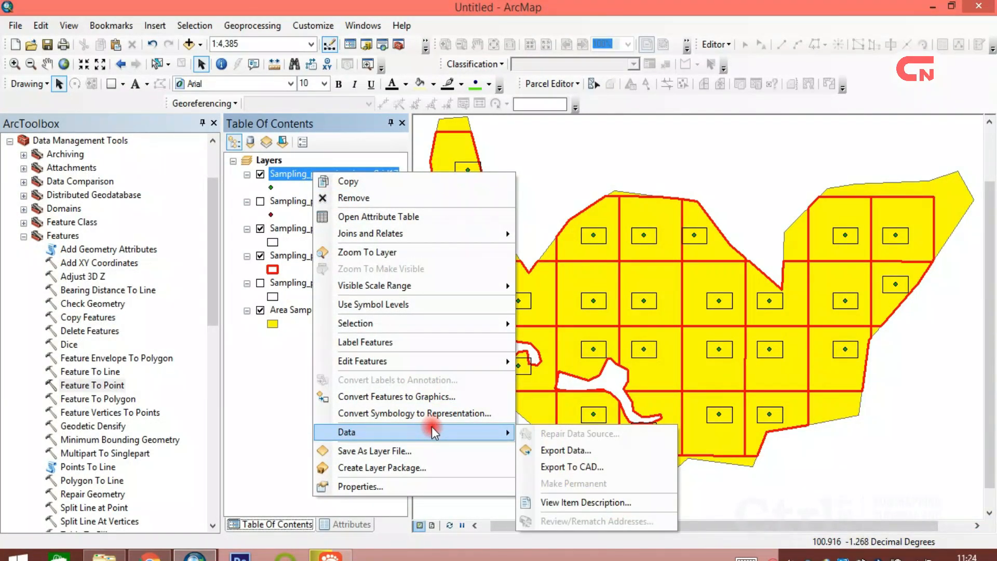
pyautogui.click(550, 450)
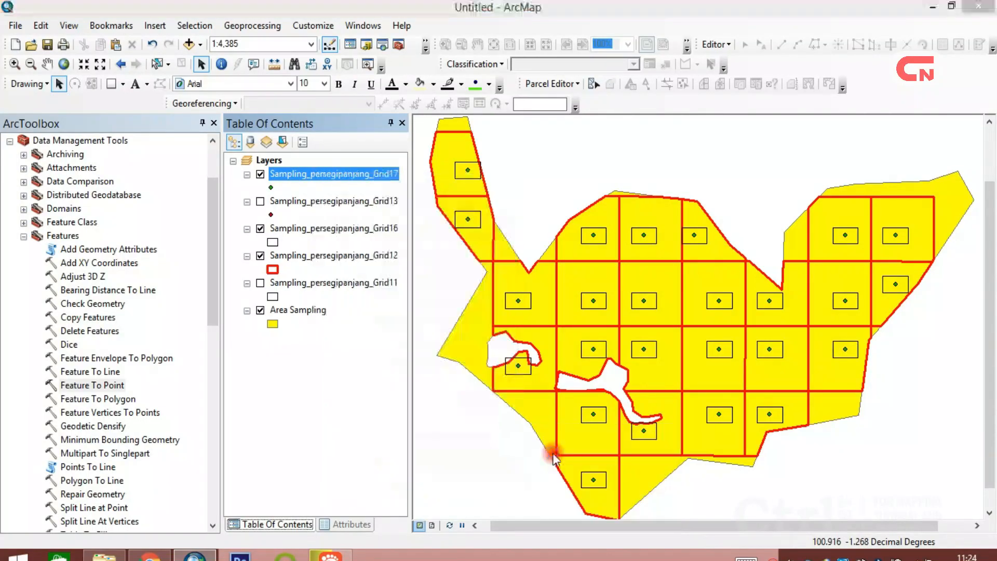
pyautogui.click(623, 305)
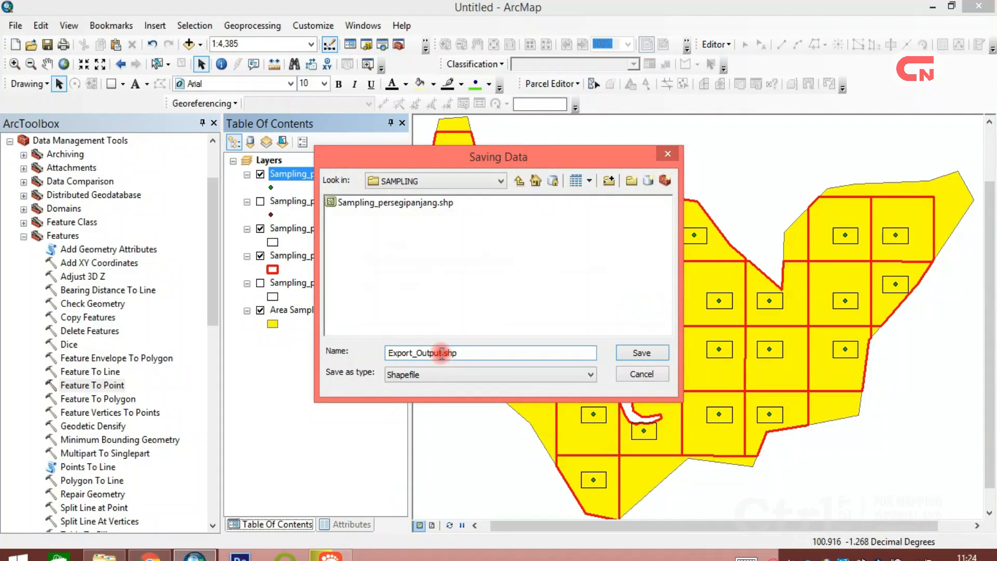
pyautogui.moveTo(441, 353); pyautogui.dragTo(369, 351)
pyautogui.write('Titik_Petak_Ukur')
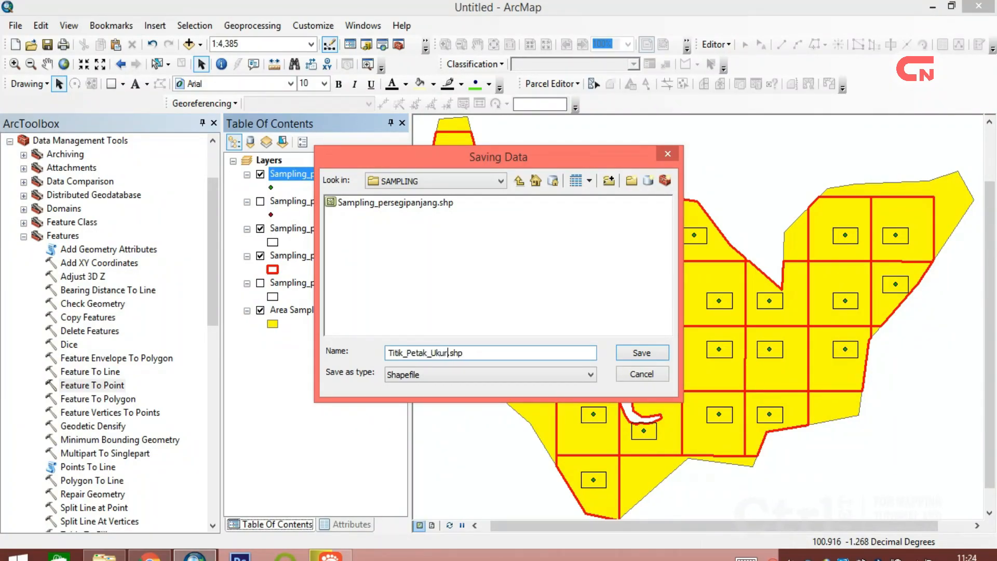
pyautogui.click(639, 352)
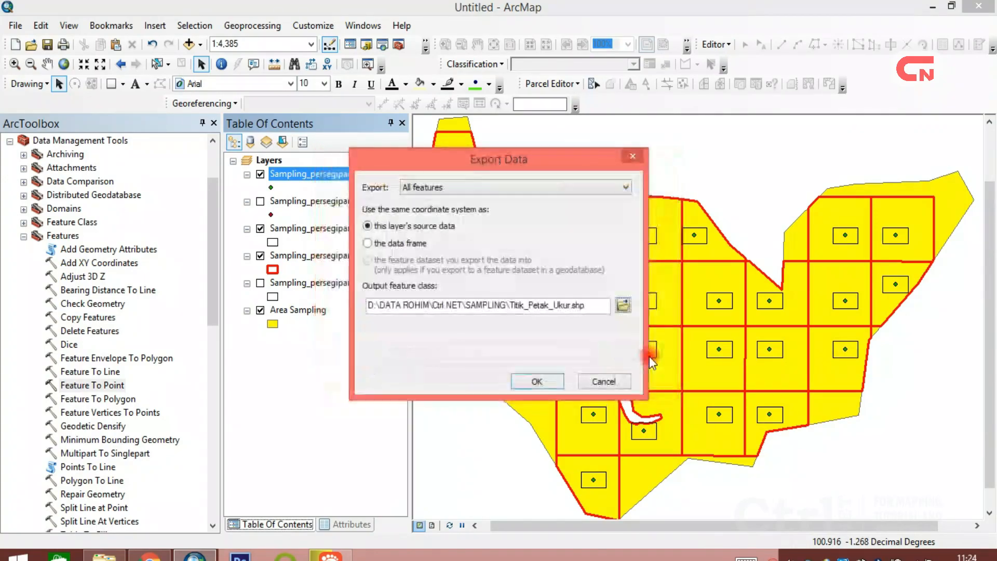
pyautogui.click(551, 383)
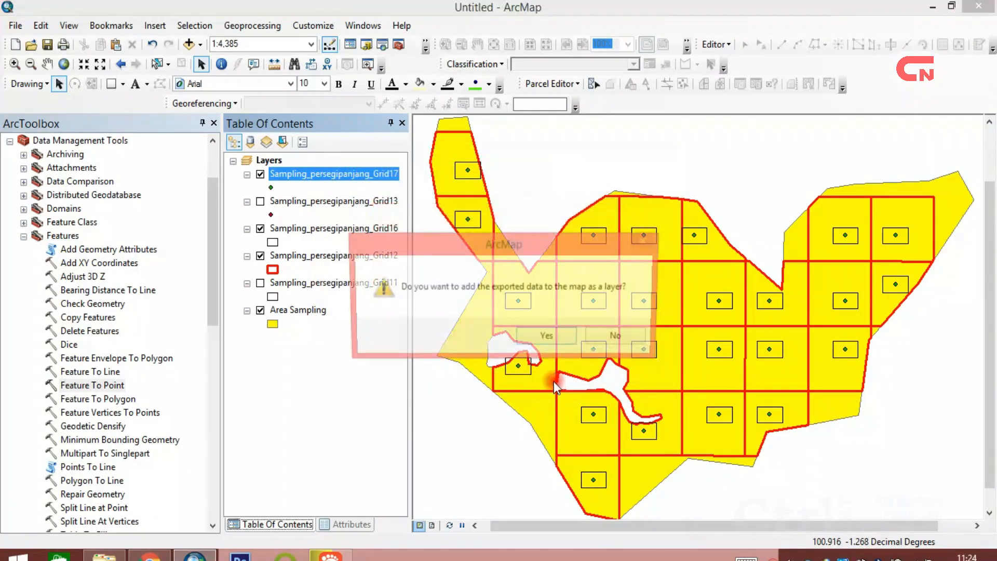
pyautogui.click(553, 338)
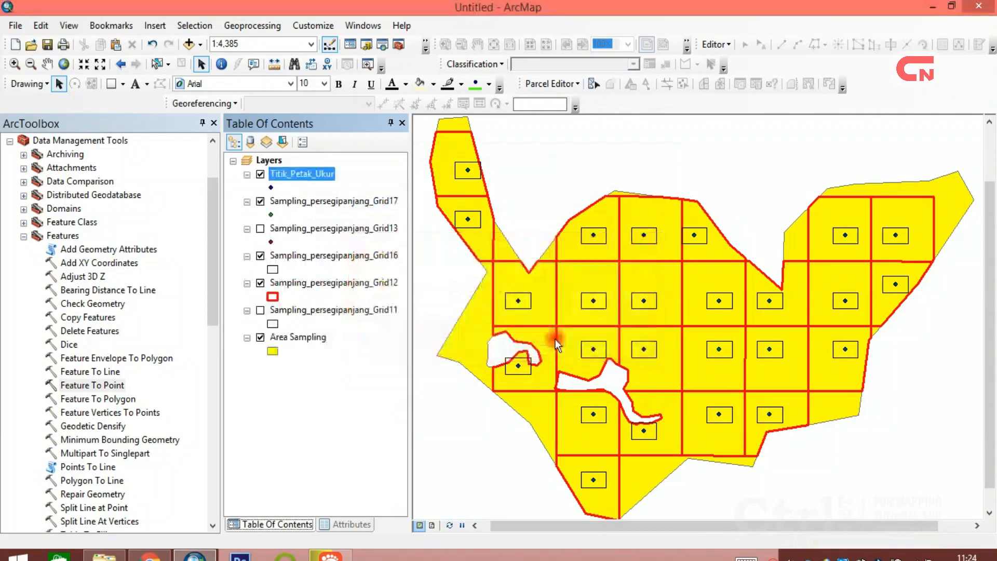
# Remove the Sampling_persegipanjang_Grid17 and Sampling_persegipanjang_Grid13 layers from the map.
pyautogui.click(324, 204)
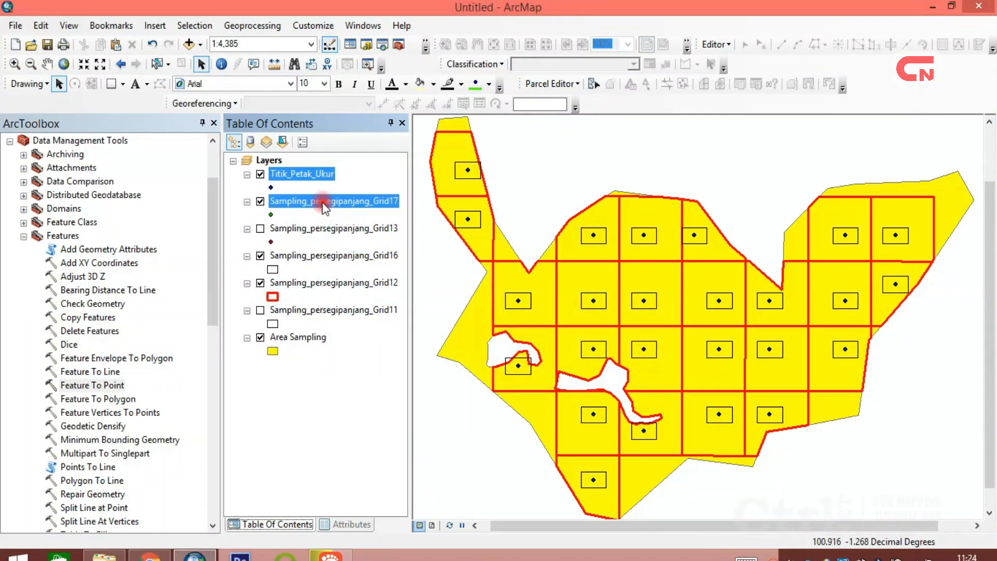
pyautogui.keyDown('ctrl'); pyautogui.click(329, 231); pyautogui.keyUp('ctrl')
pyautogui.rightClick(329, 232)
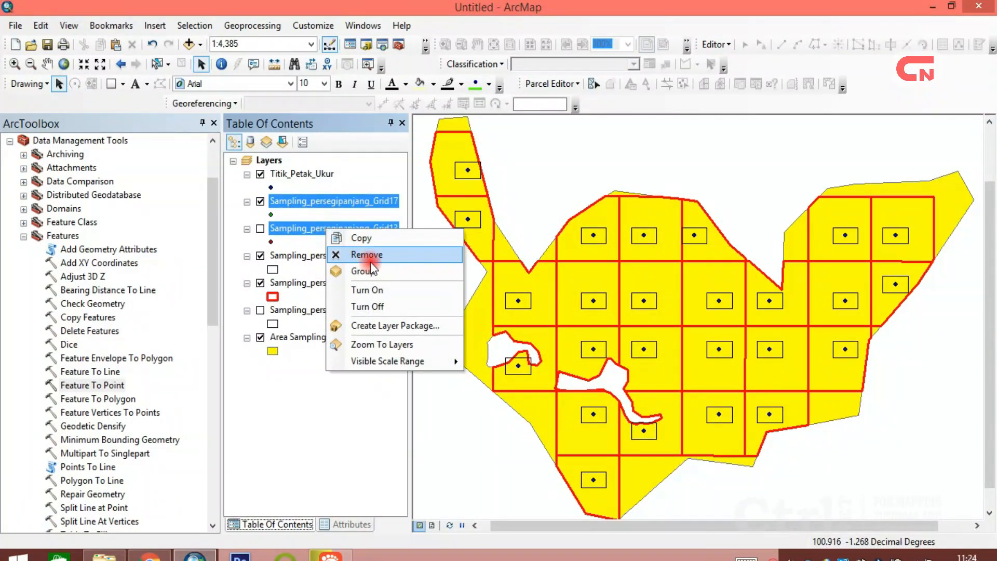
pyautogui.click(370, 260)
# Export all features of Sampling_persegipanjang_Grid16 to the SAMPLING folder as shapefile Areal_Petak_Ukur.shp and add it to the map.
pyautogui.click(294, 203)
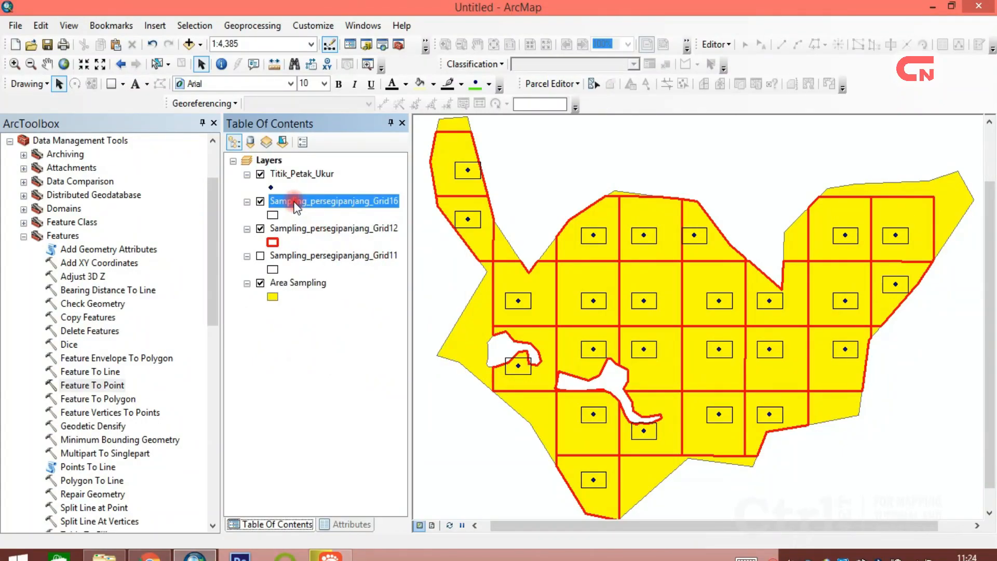
pyautogui.rightClick(295, 203)
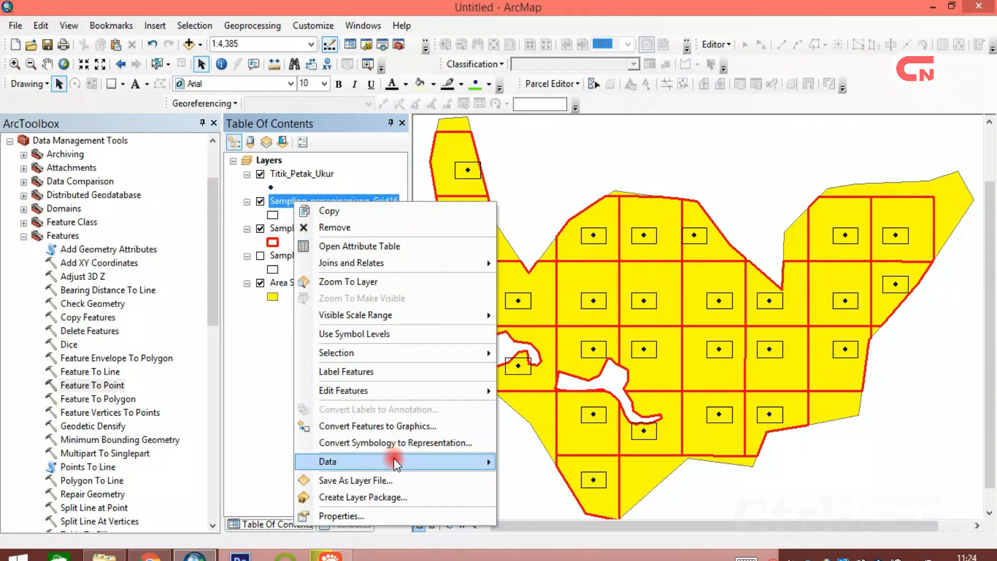
pyautogui.moveTo(393, 460)
pyautogui.click(569, 462)
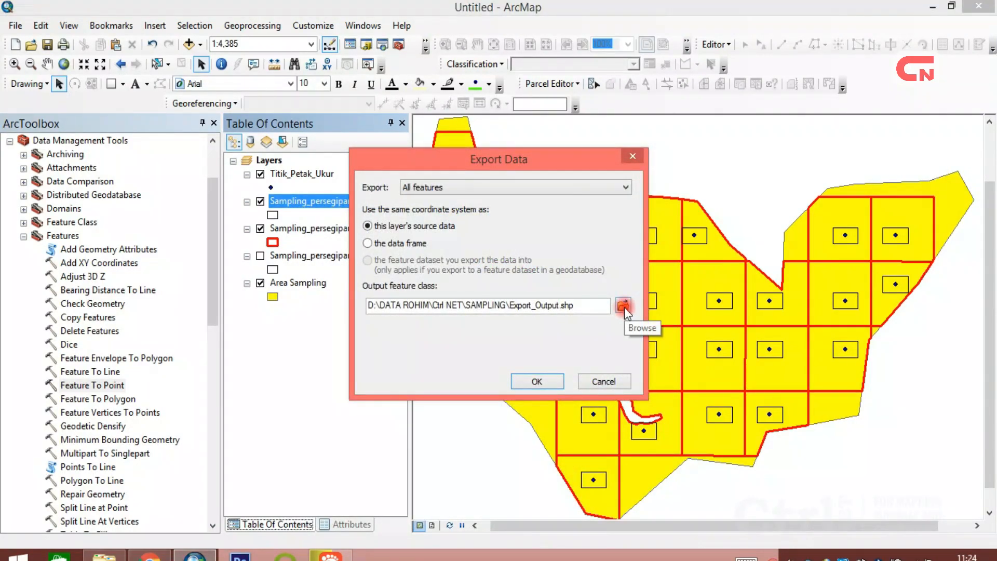
pyautogui.click(623, 307)
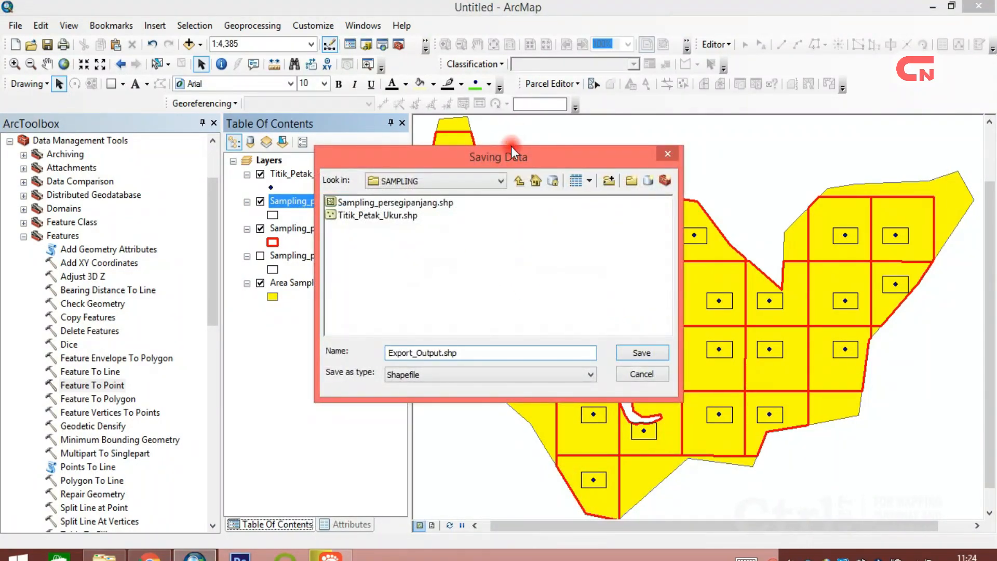
pyautogui.moveTo(507, 154); pyautogui.dragTo(664, 150)
pyautogui.moveTo(592, 338); pyautogui.dragTo(534, 338)
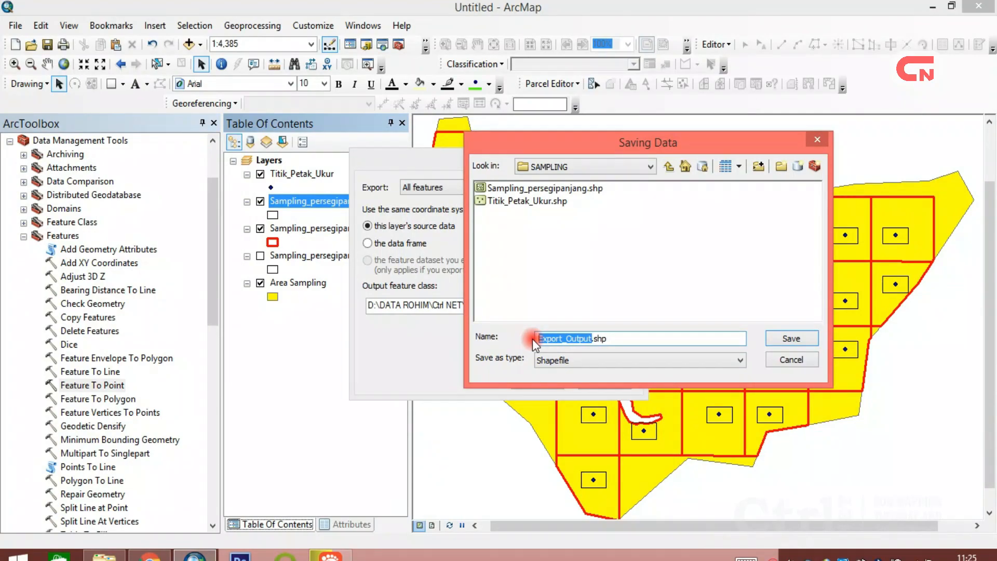
pyautogui.write('Area')
pyautogui.write('l')
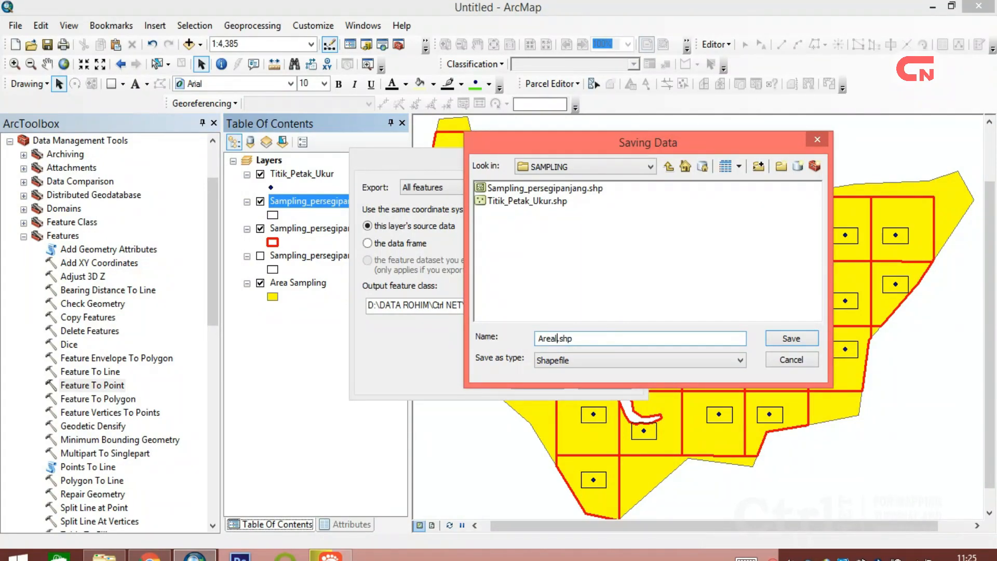
pyautogui.write('_Petak_Ukur')
pyautogui.click(791, 338)
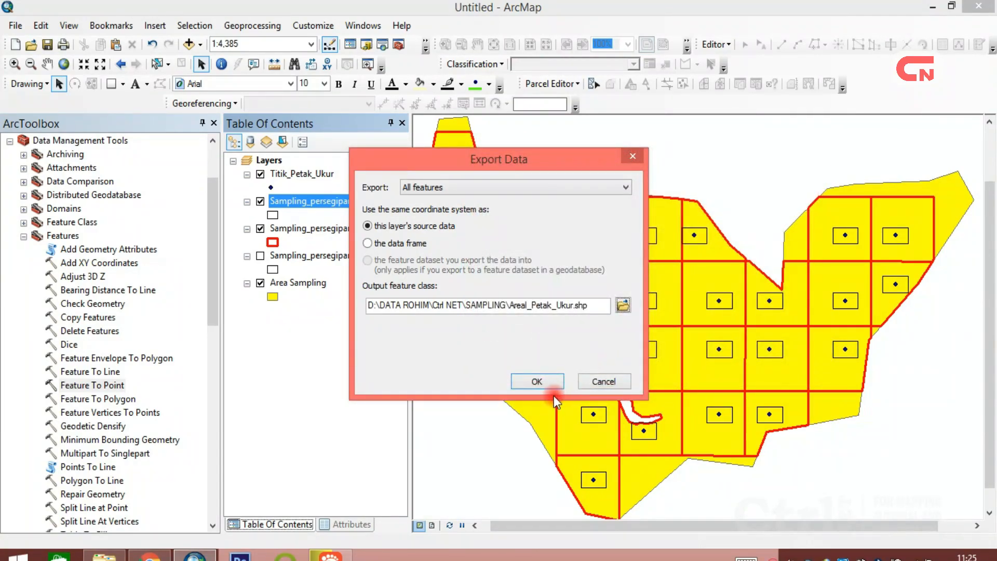
pyautogui.click(546, 386)
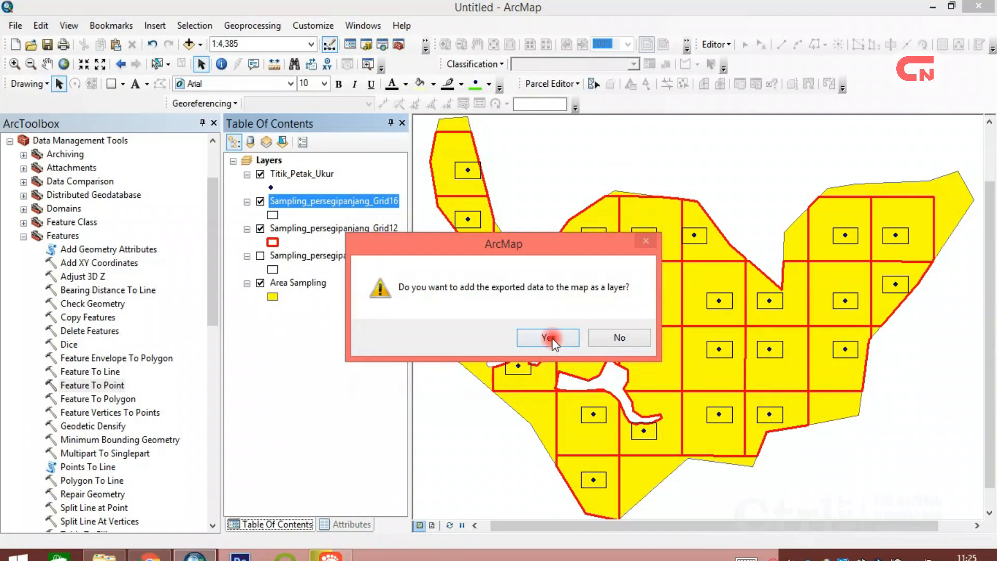
pyautogui.click(548, 338)
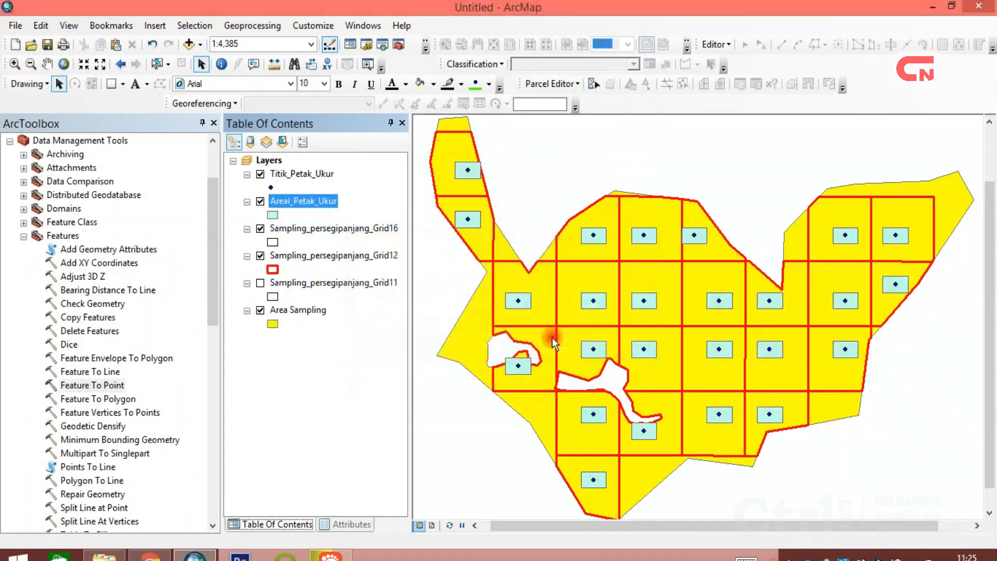
# Remove the Sampling_persegipanjang_Grid16 layer from the map.
pyautogui.rightClick(360, 232)
pyautogui.click(390, 248)
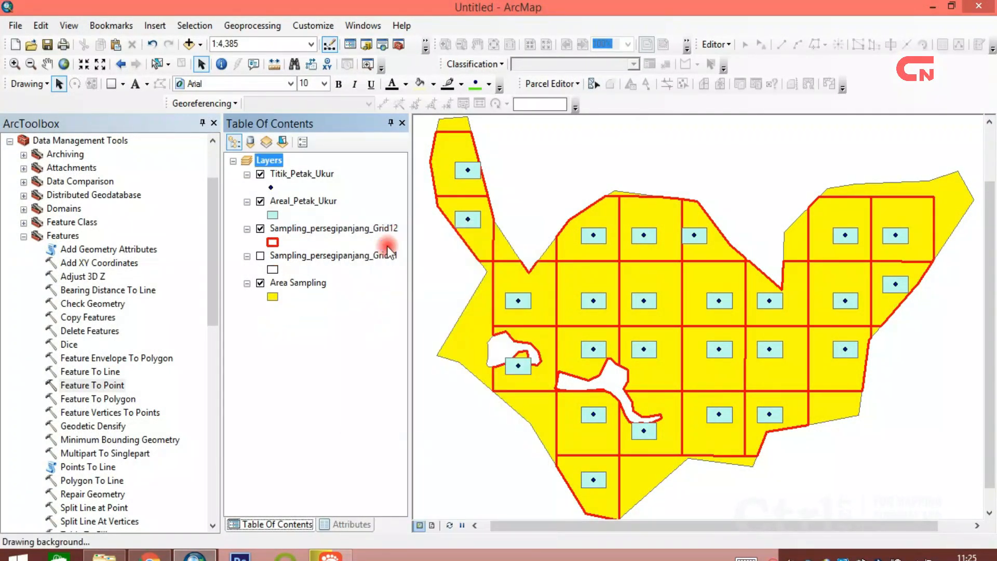
pyautogui.click(322, 373)
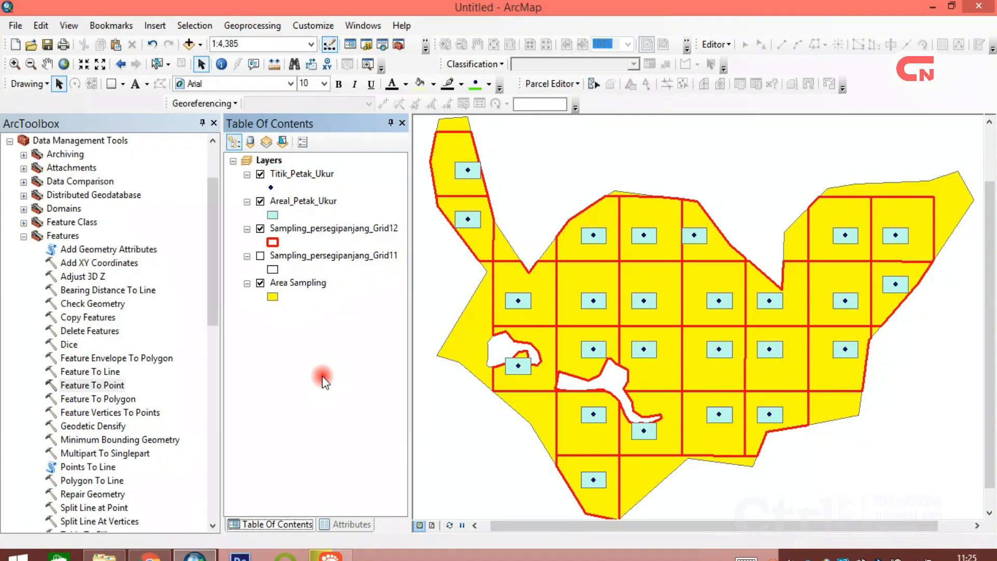
# Set the fill color of the Areal_Petak_Ukur polygons to Medium Apple green.
pyautogui.click(271, 216)
pyautogui.click(505, 242)
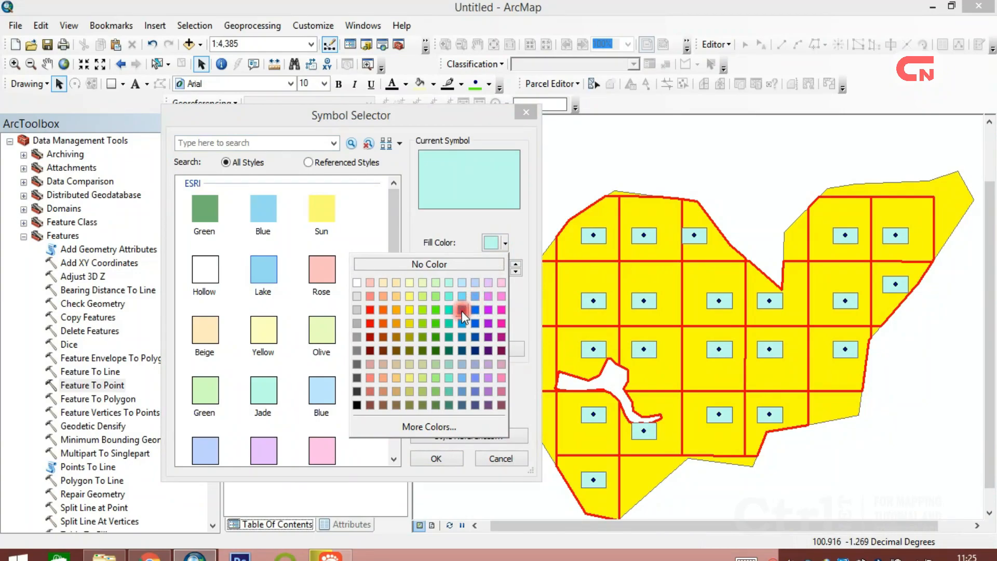
pyautogui.click(437, 310)
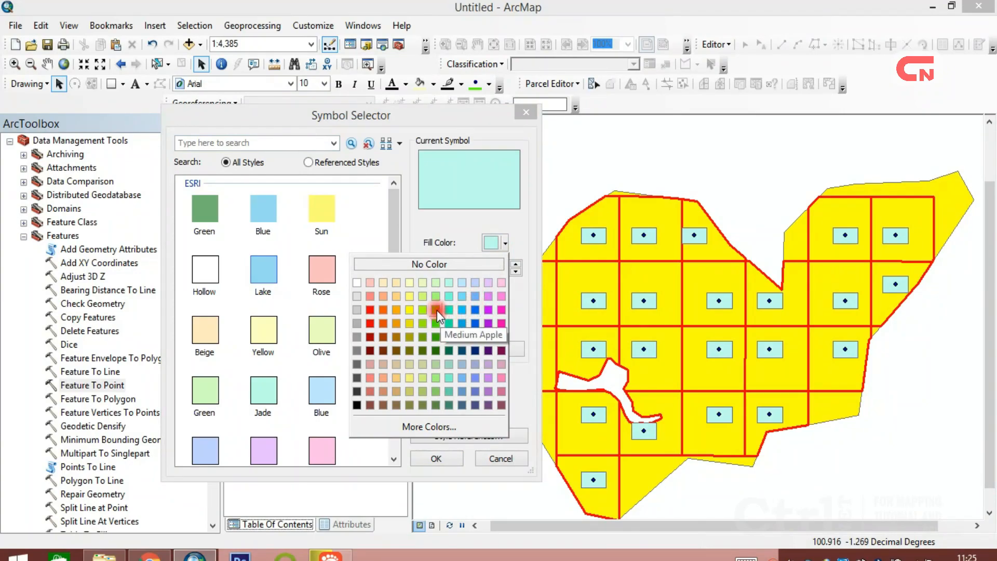
pyautogui.click(447, 454)
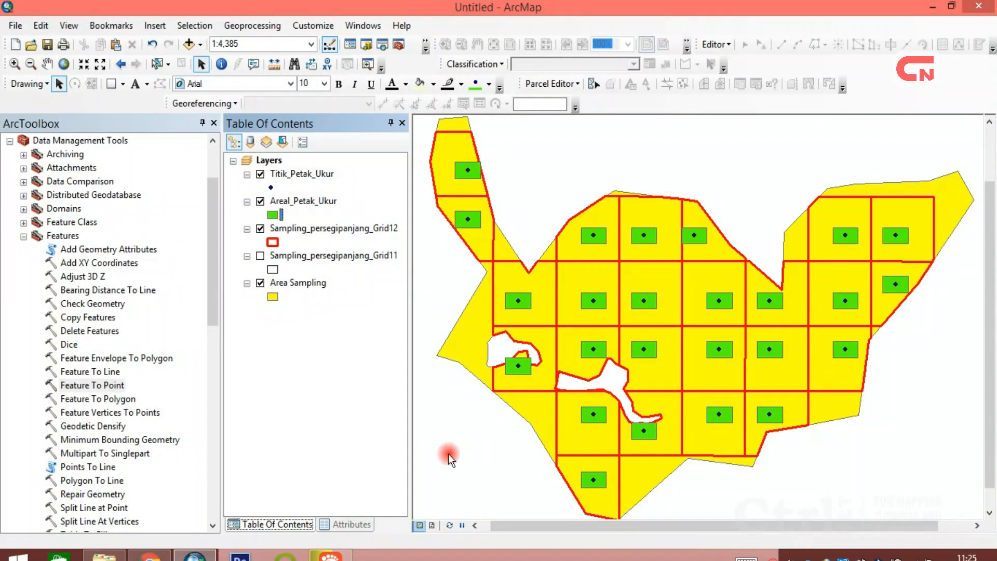
# Turn on feature labels for the Titik_Petak_Ukur layer, using OBJECTID as the label field.
pyautogui.click(321, 173)
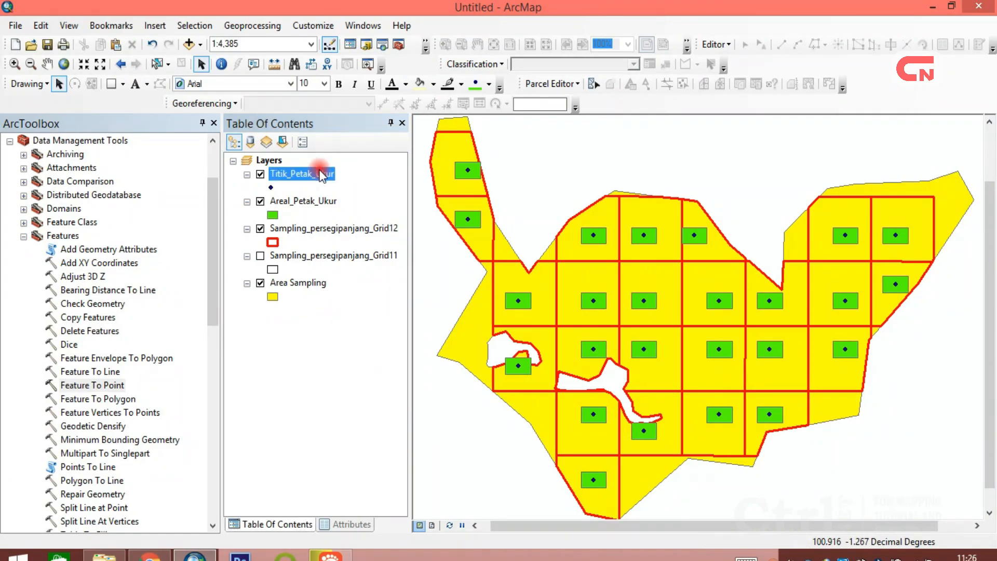
pyautogui.rightClick(321, 174)
pyautogui.click(397, 481)
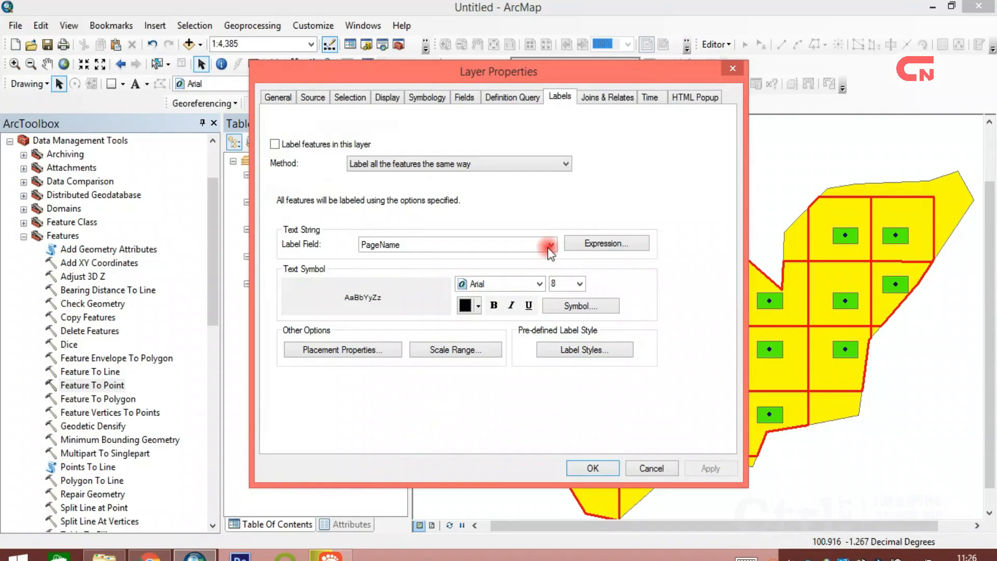
pyautogui.moveTo(631, 71); pyautogui.dragTo(428, 77)
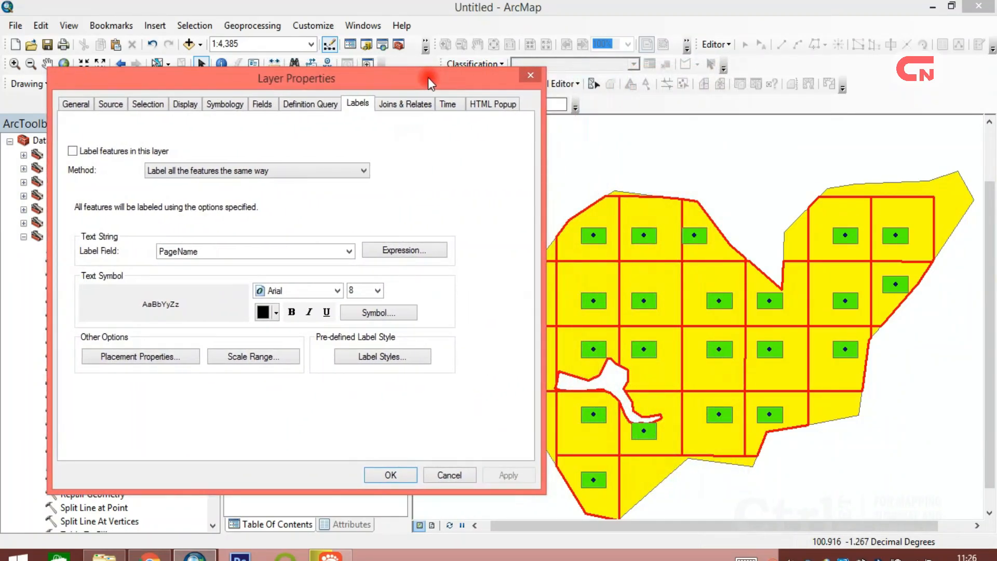
pyautogui.click(346, 251)
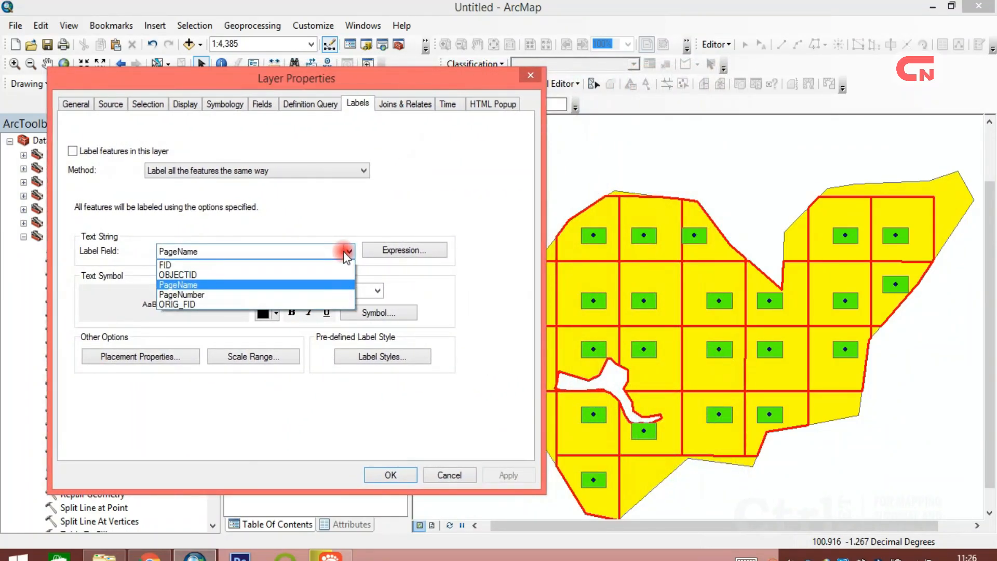
pyautogui.click(270, 273)
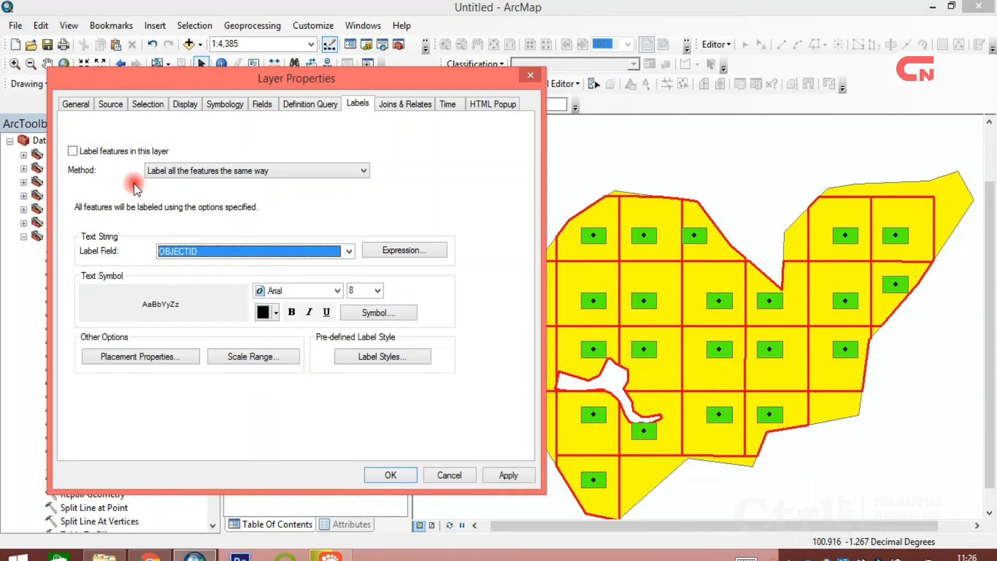
pyautogui.click(109, 151)
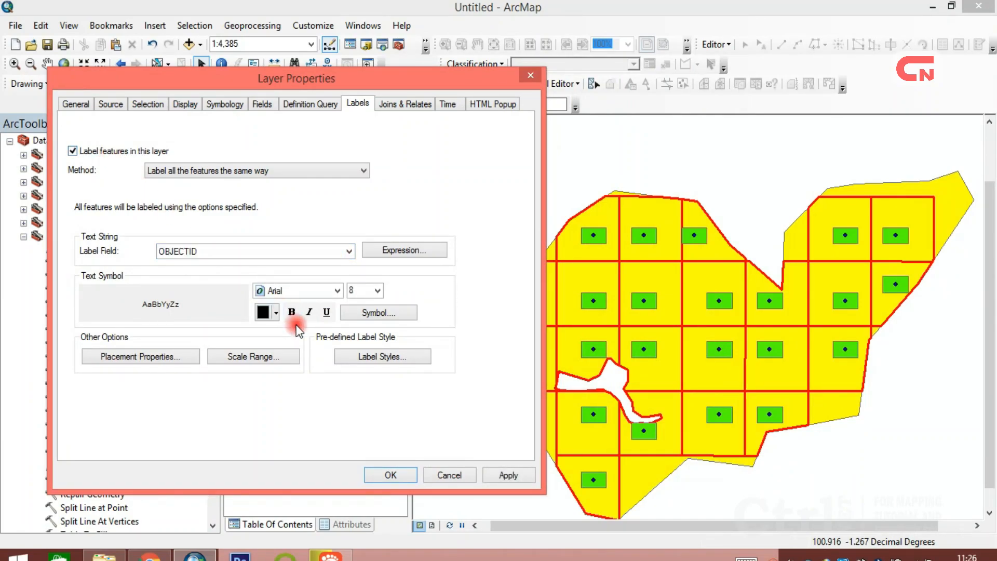
# Give the Titik_Petak_Ukur label text a halo mask and apply the label settings.
pyautogui.click(379, 314)
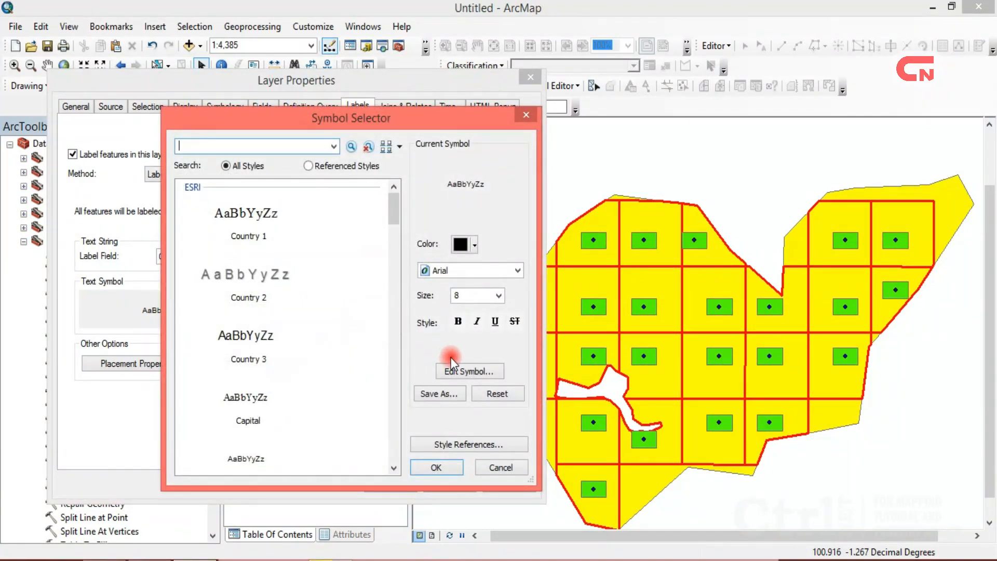
pyautogui.click(463, 369)
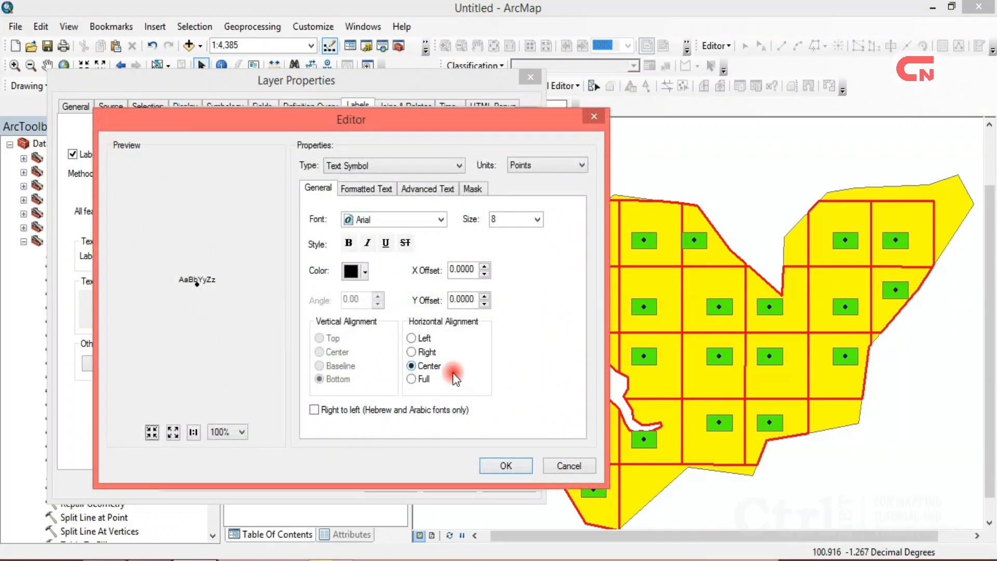
pyautogui.click(473, 190)
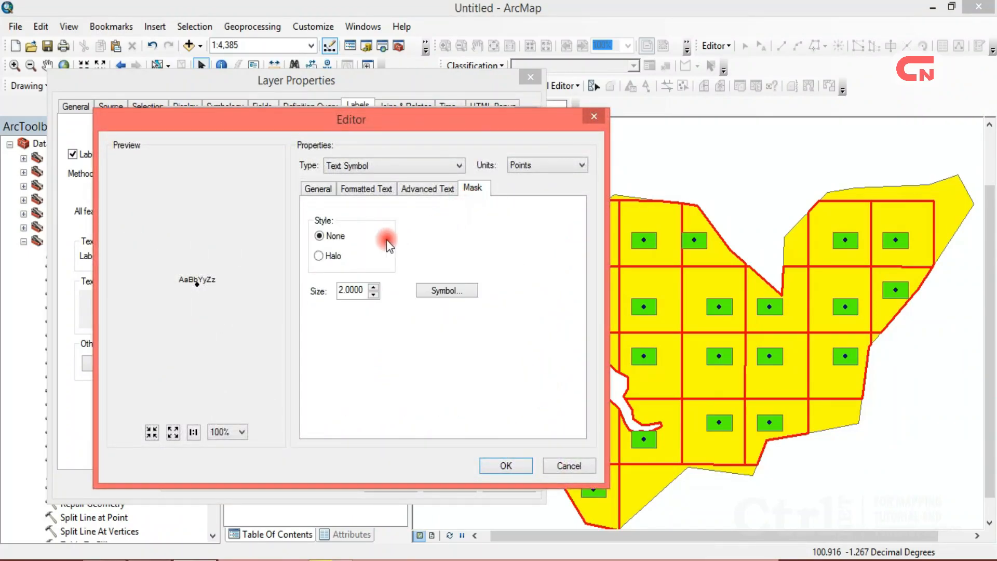
pyautogui.click(319, 255)
pyautogui.click(515, 463)
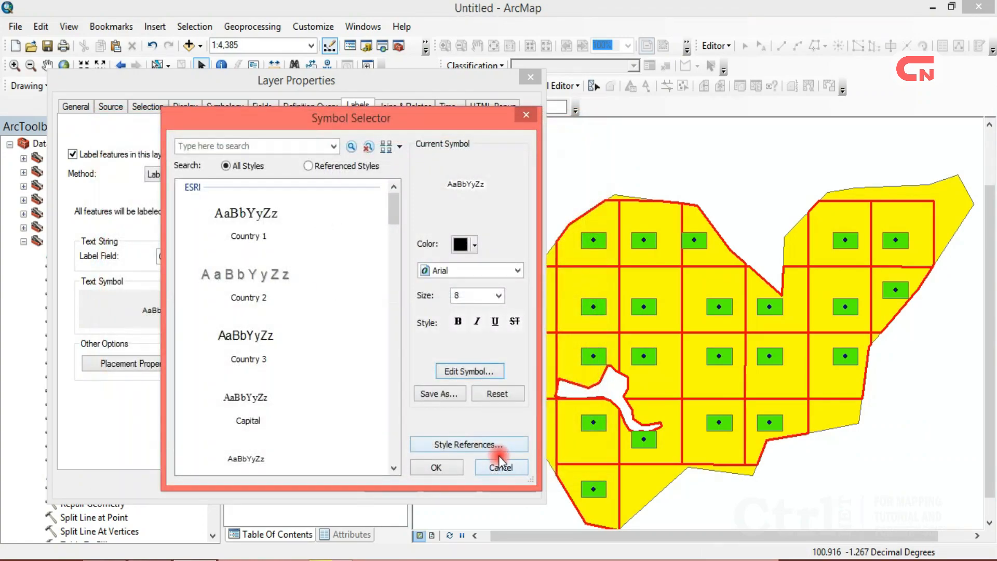
pyautogui.click(441, 465)
pyautogui.click(498, 482)
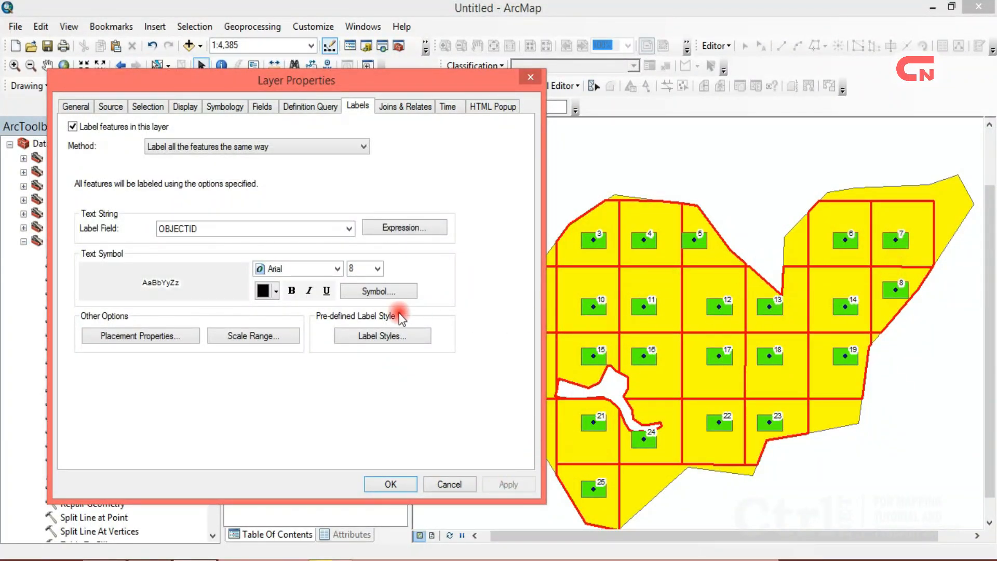
# Make the Titik_Petak_Ukur labels bold, apply the change and close the layer properties.
pyautogui.click(292, 290)
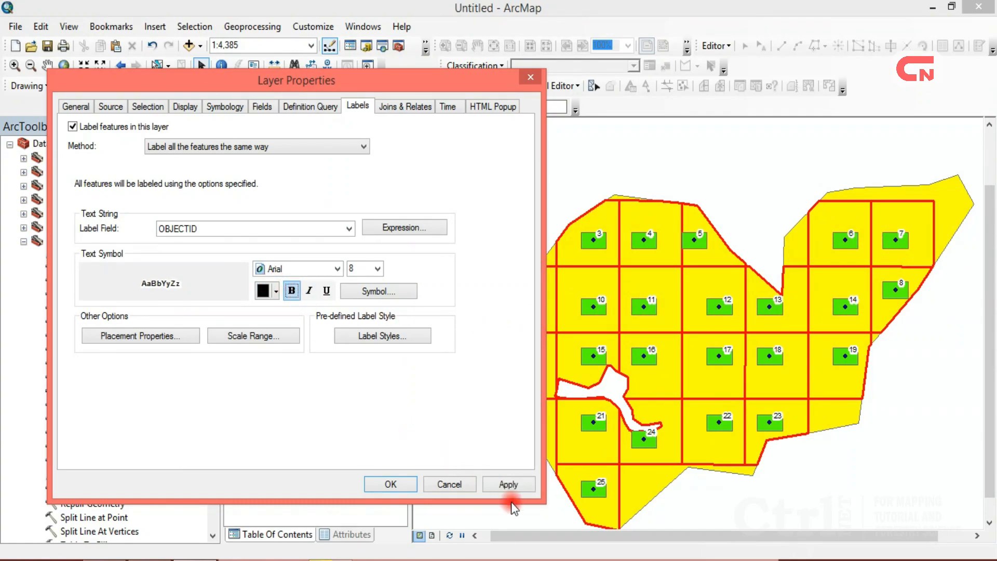
pyautogui.click(506, 484)
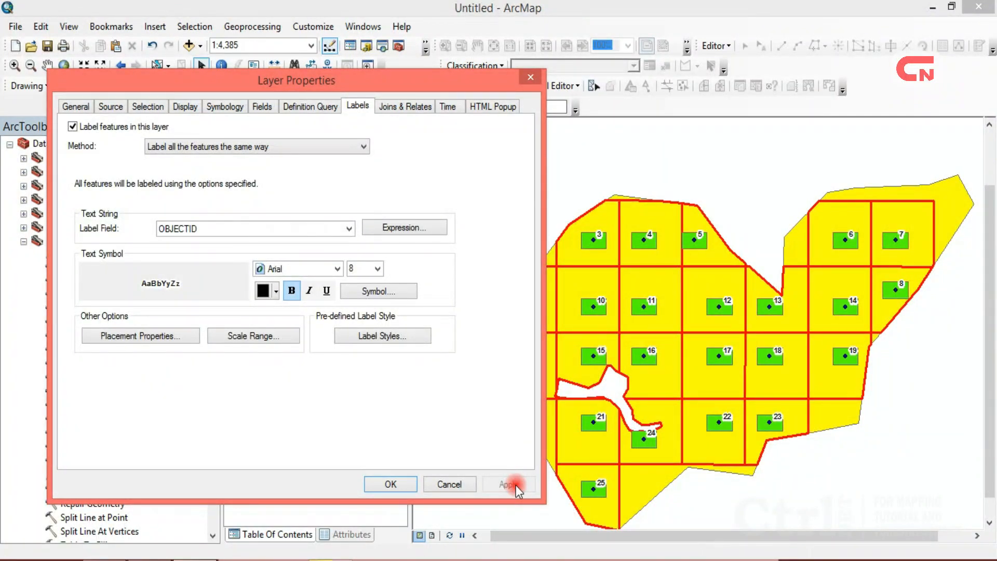
pyautogui.click(408, 484)
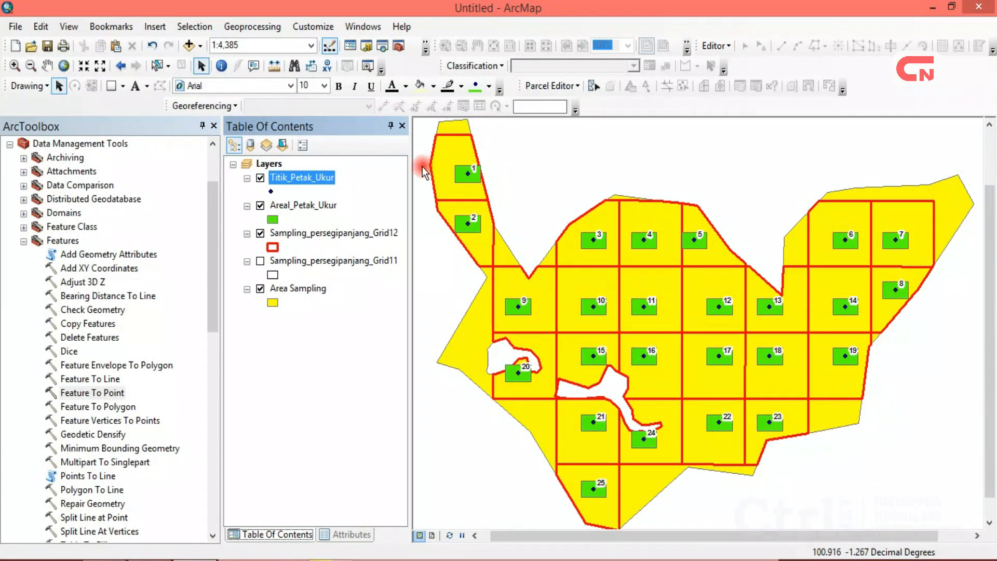
# Save the map document in the SAMPLING folder as Peta_Petak_Ukur.mxd.
pyautogui.scroll(-1, 431, 166)
pyautogui.click(47, 48)
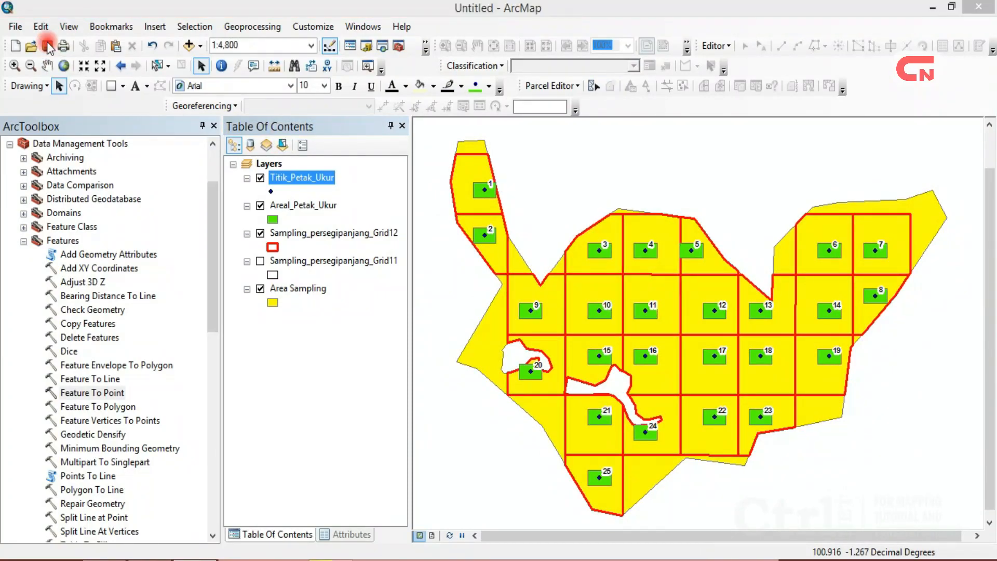
pyautogui.click(467, 400)
pyautogui.press('BackSpace')
pyautogui.press('BackSpace')
pyautogui.press('BackSpace')
pyautogui.press('BackSpace')
pyautogui.press('BackSpace')
pyautogui.press('BackSpace')
pyautogui.press('BackSpace')
pyautogui.press('BackSpace')
pyautogui.press('BackSpace')
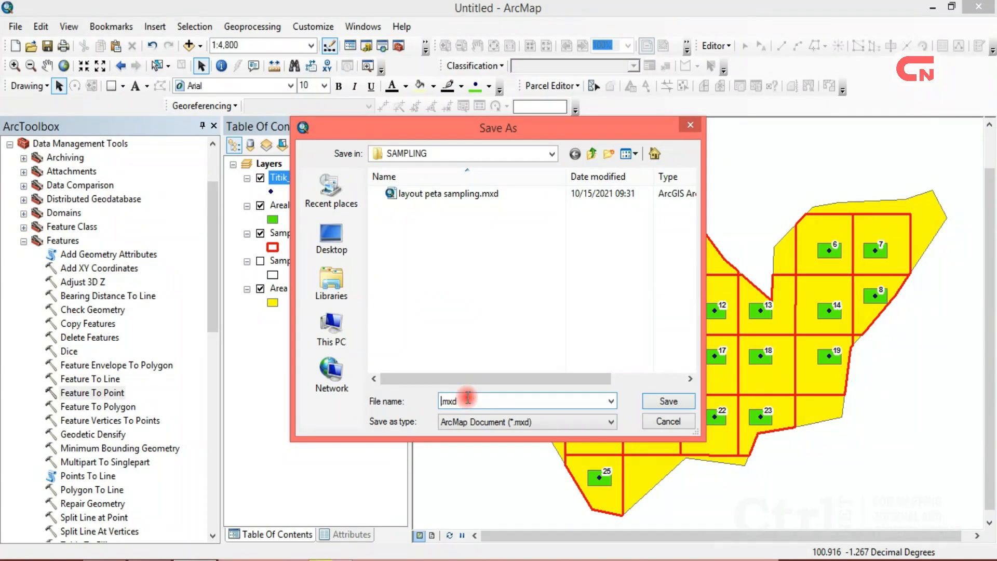
pyautogui.write('Peta_Petak_Ukur')
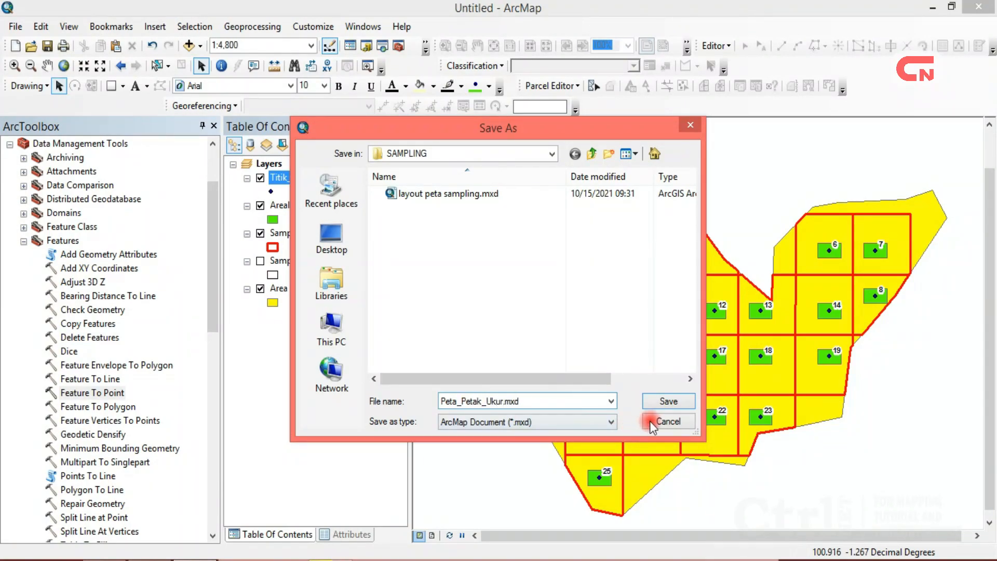
pyautogui.click(669, 402)
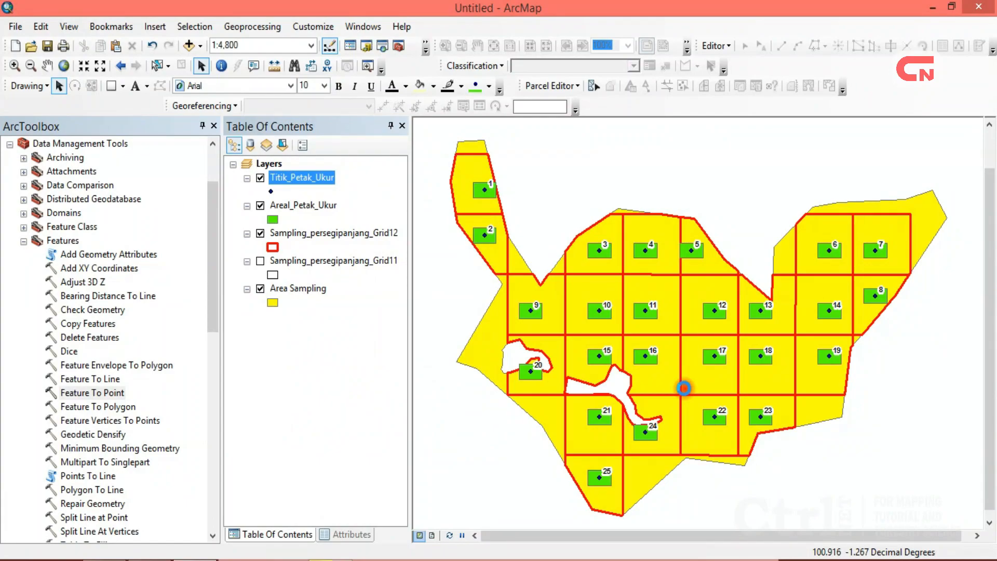
# Open the attribute table of the Titik_Petak_Ukur layer and add a Text field named x.
pyautogui.rightClick(322, 182)
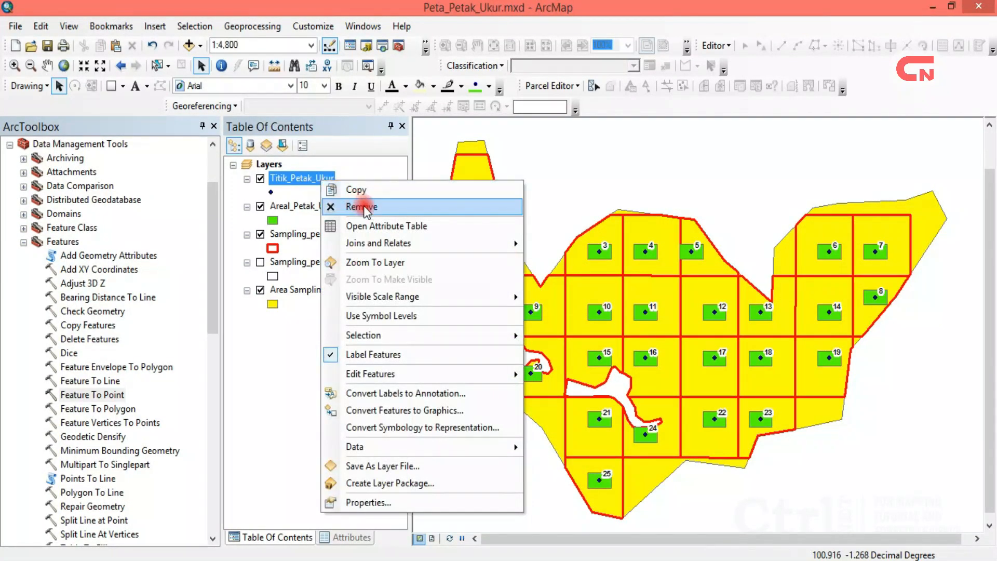
pyautogui.click(380, 227)
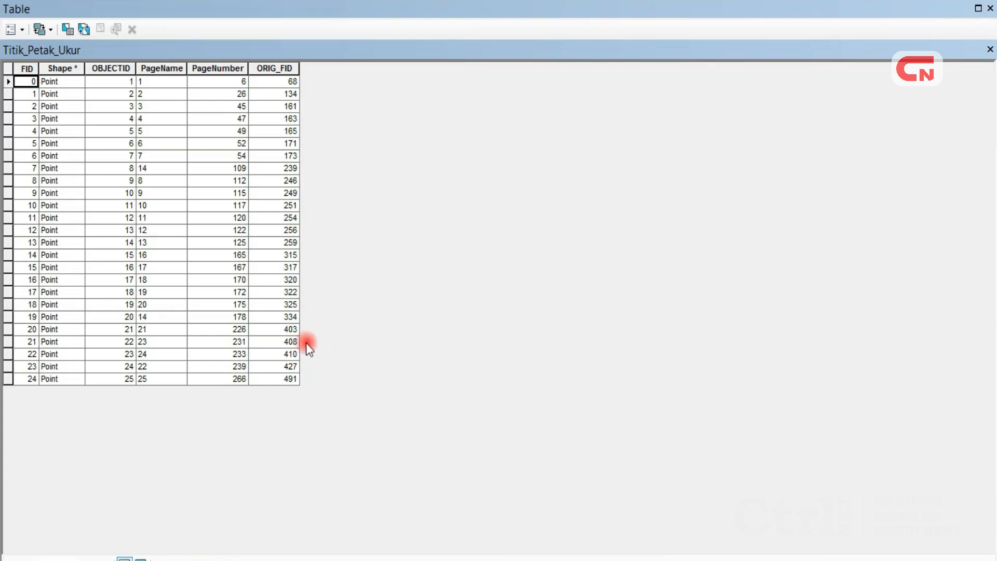
pyautogui.click(23, 30)
pyautogui.click(60, 139)
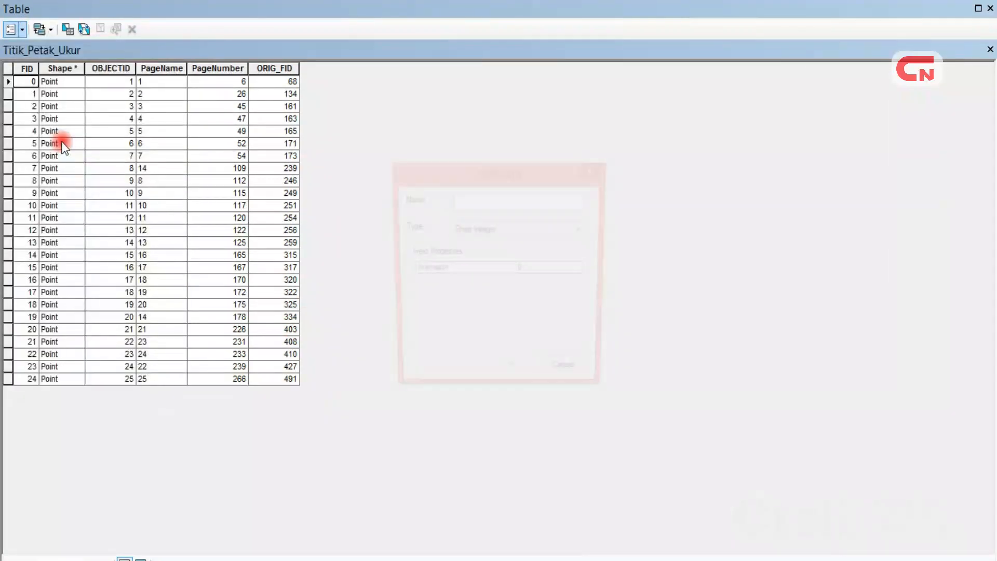
pyautogui.write('x')
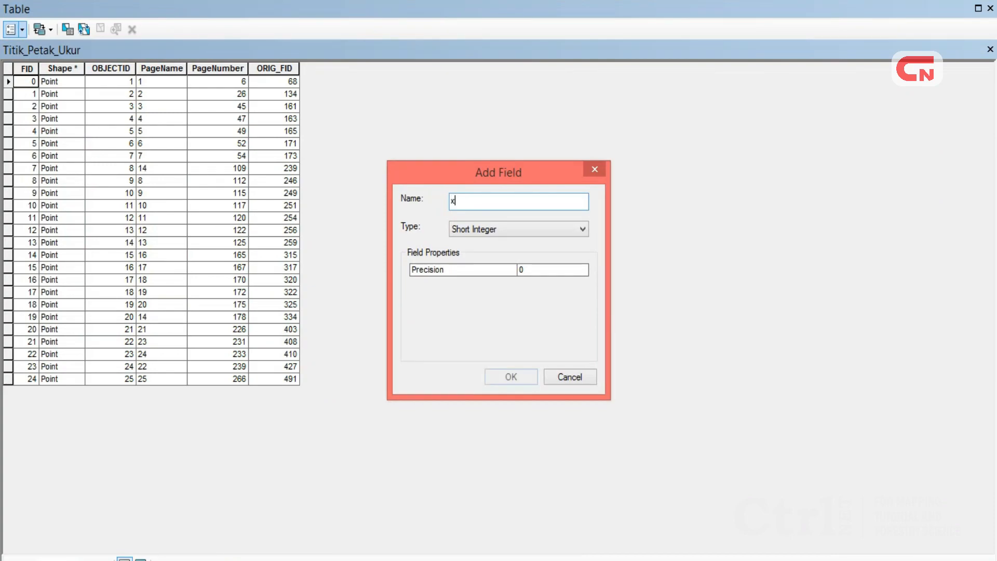
pyautogui.click(476, 230)
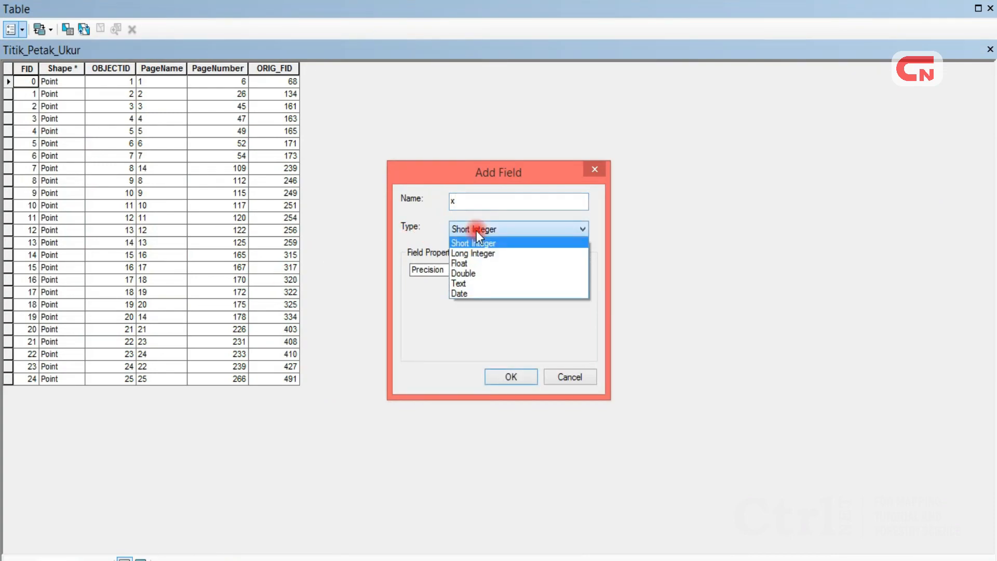
pyautogui.click(478, 283)
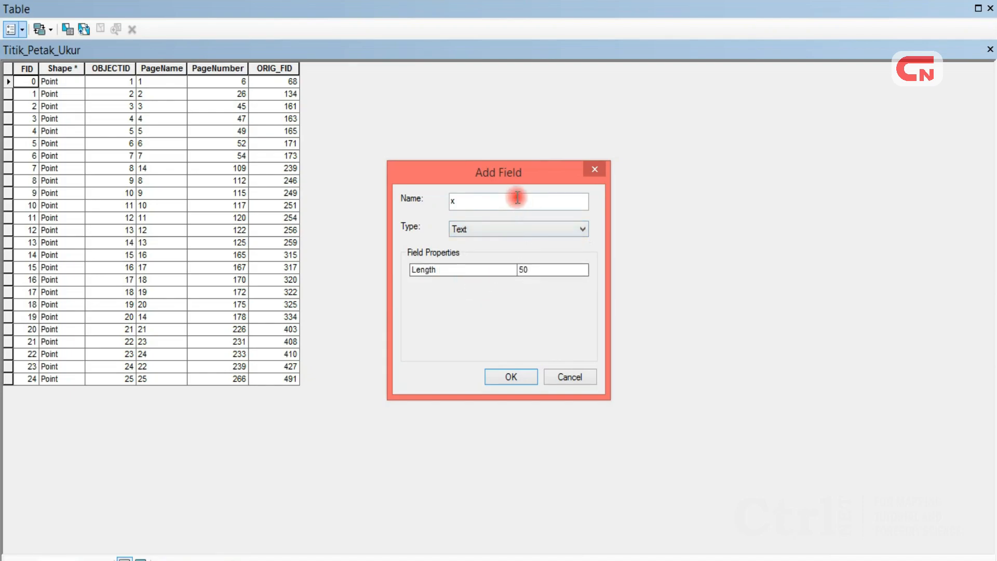
pyautogui.click(506, 376)
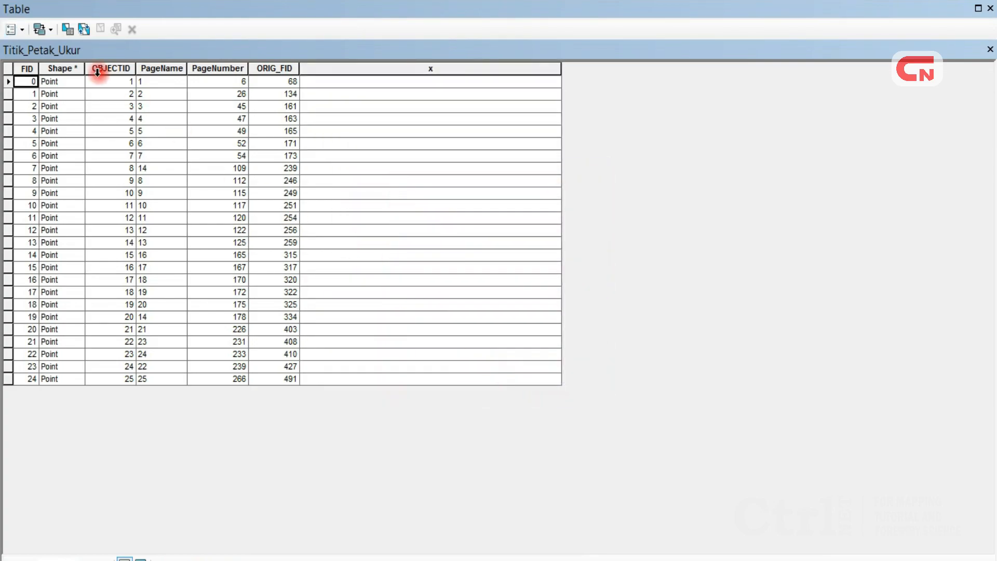
# Add a second Text field named y to the Titik_Petak_Ukur attribute table.
pyautogui.click(24, 29)
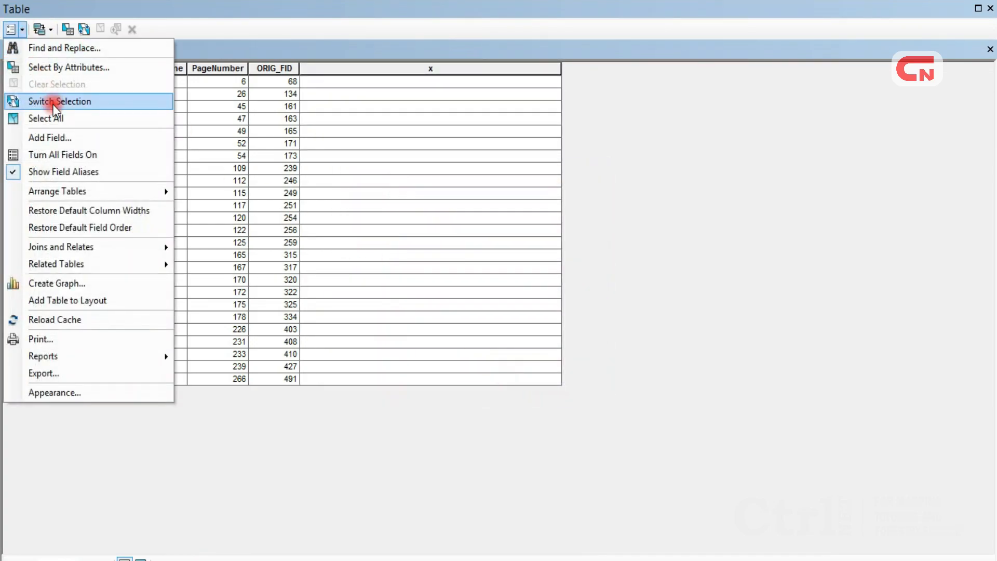
pyautogui.click(58, 139)
pyautogui.write('y')
pyautogui.click(556, 229)
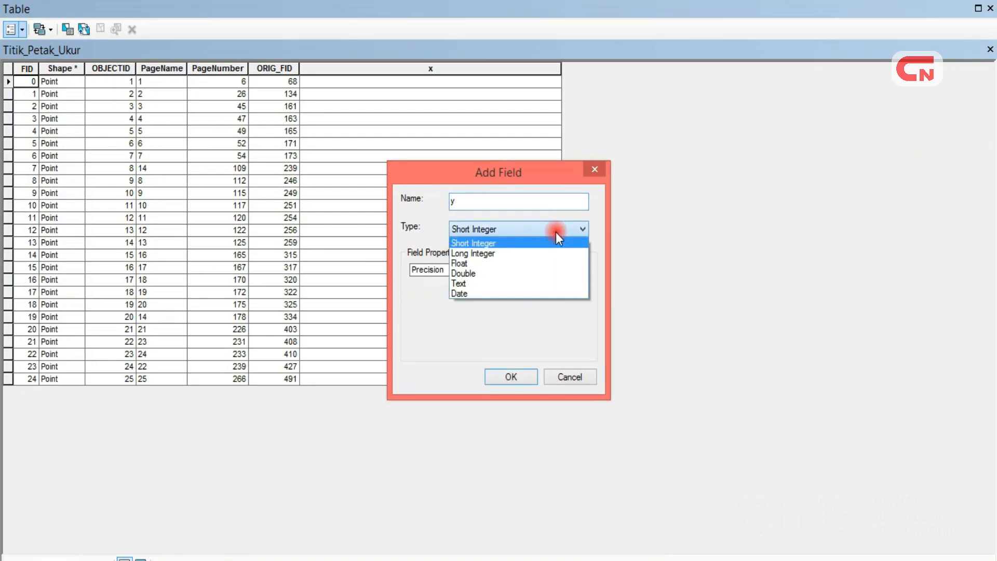
pyautogui.click(506, 285)
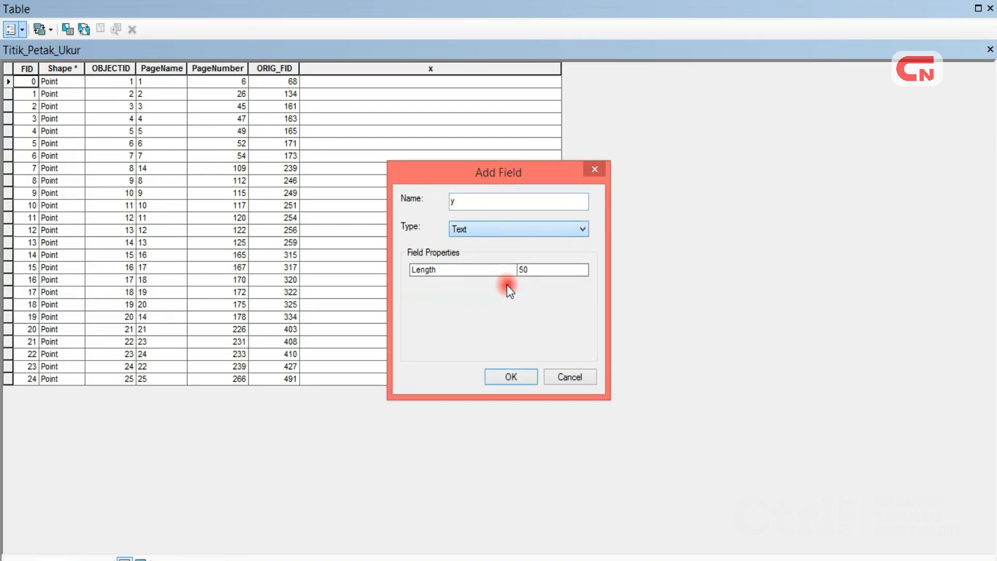
pyautogui.click(503, 381)
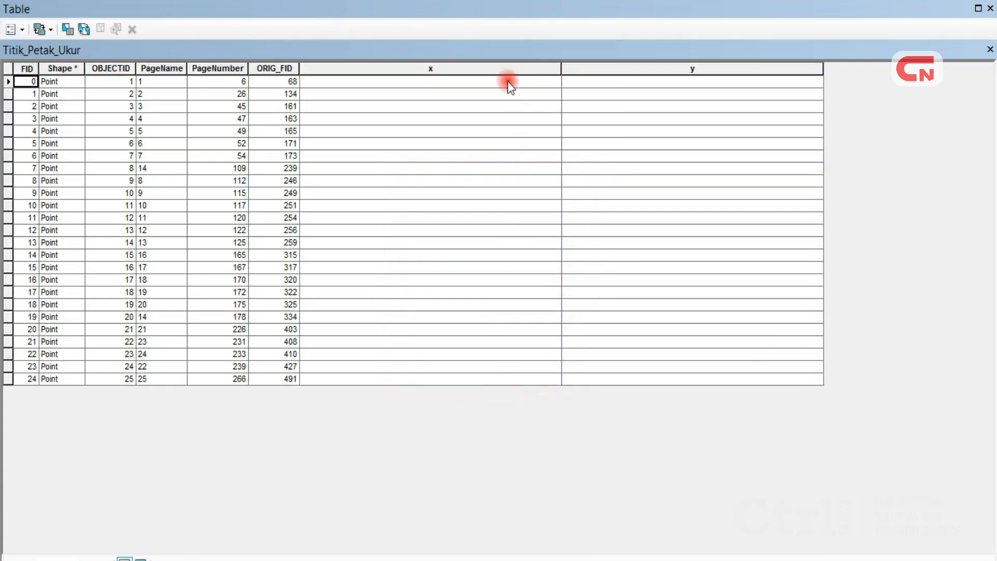
# Calculate geometry for the x field as X Coordinate of Point, in Degrees Minutes Seconds with the W|E suffix.
pyautogui.click(494, 68)
pyautogui.rightClick(494, 66)
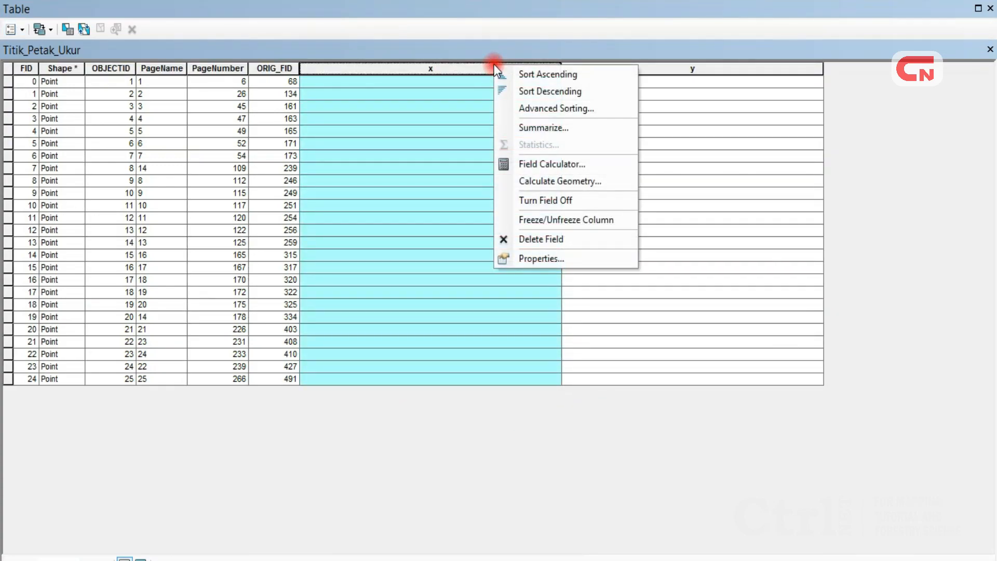
pyautogui.click(553, 181)
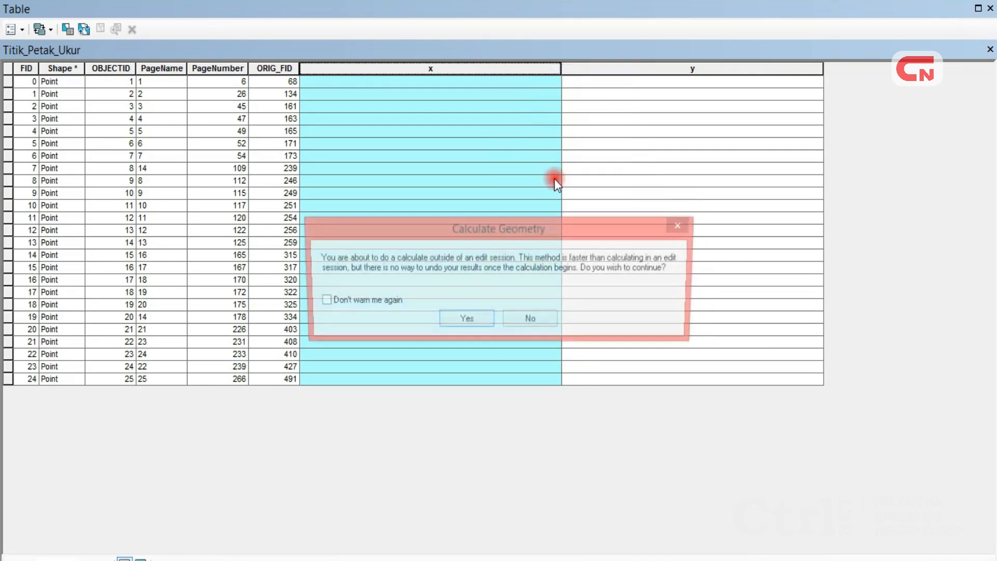
pyautogui.click(474, 321)
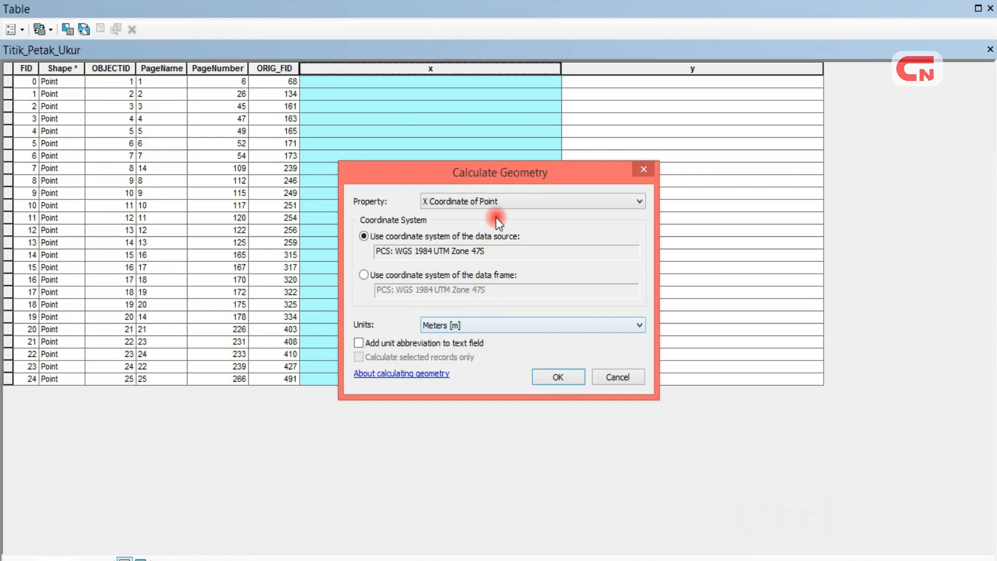
pyautogui.click(487, 206)
pyautogui.click(478, 215)
pyautogui.click(481, 324)
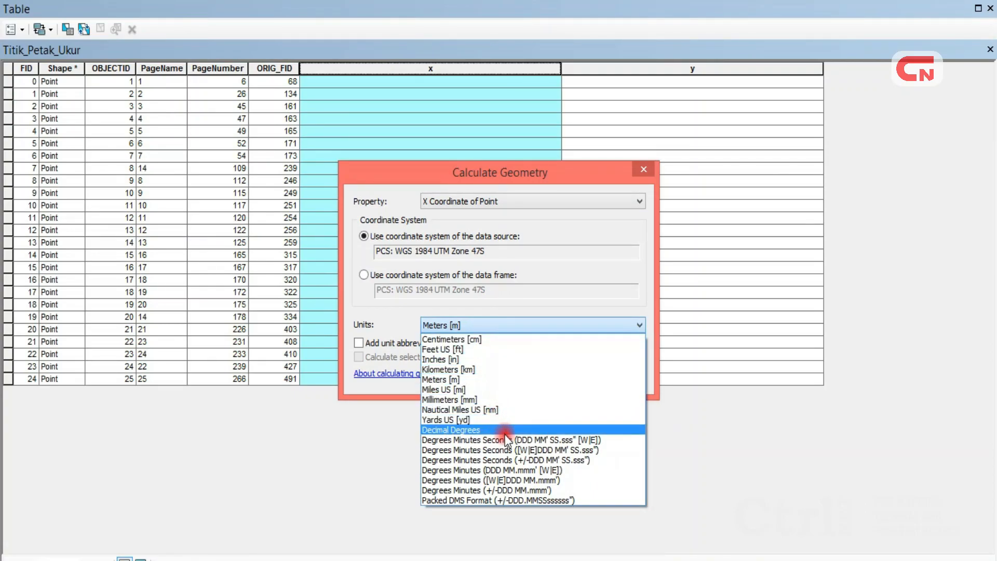
pyautogui.click(554, 441)
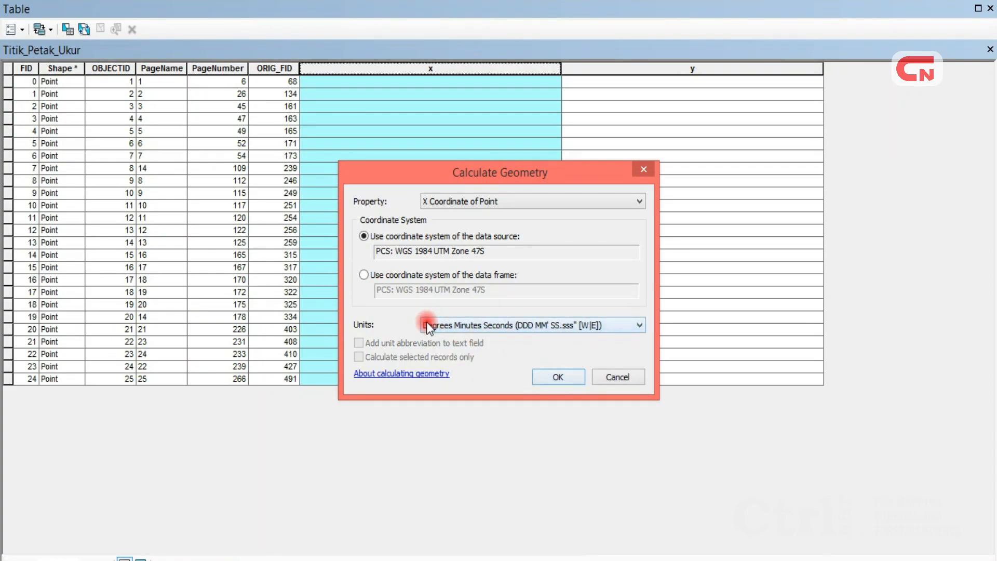
pyautogui.click(550, 377)
pyautogui.click(476, 318)
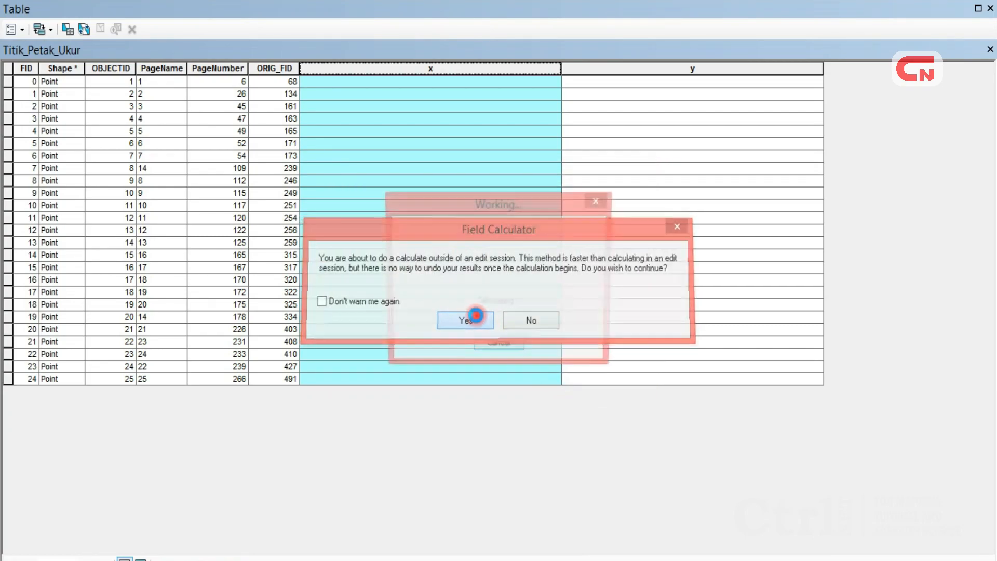
# Calculate geometry for the y field as Y Coordinate of Point, in Degrees Minutes Seconds with the N|S suffix.
pyautogui.click(687, 67)
pyautogui.rightClick(685, 66)
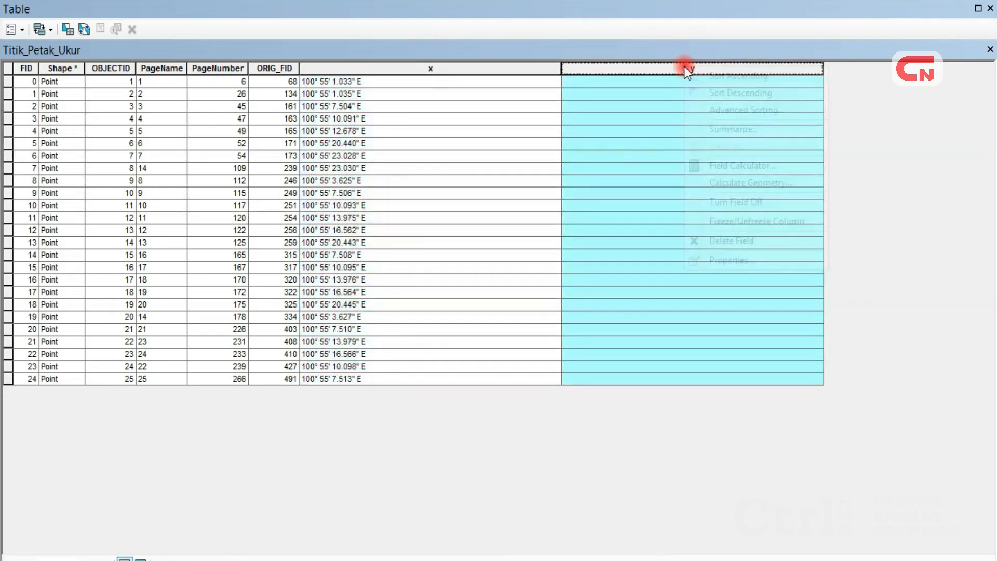
pyautogui.click(759, 180)
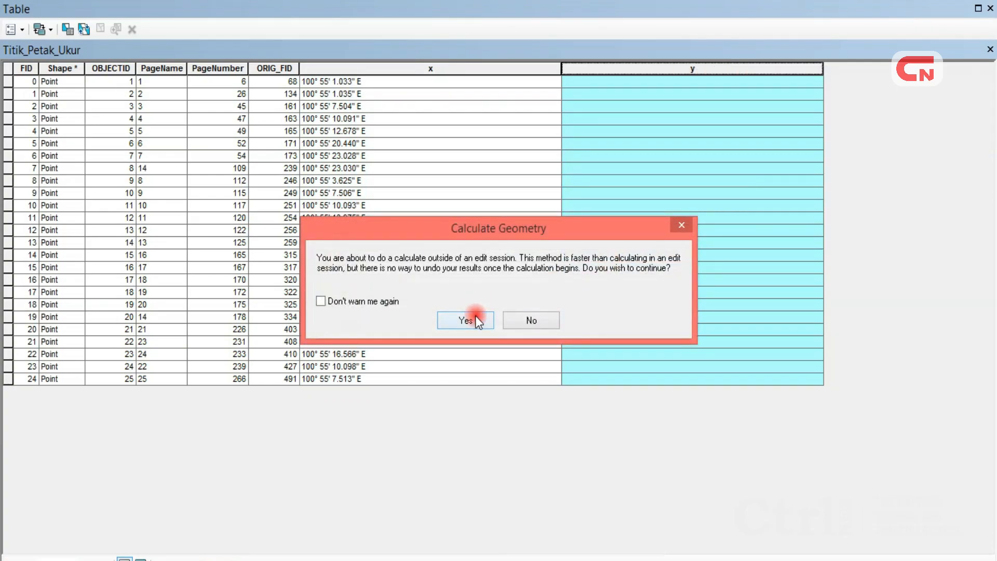
pyautogui.click(475, 317)
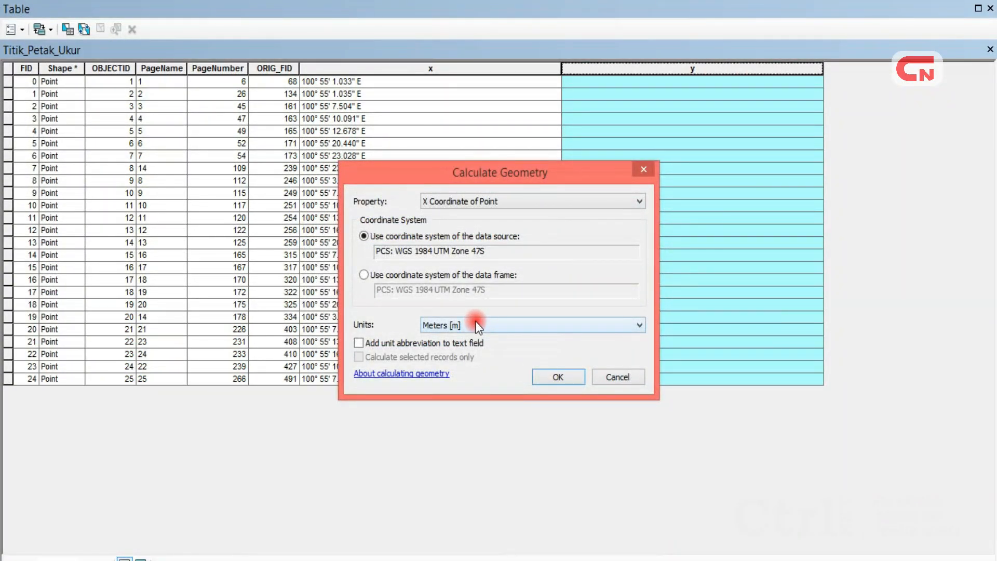
pyautogui.click(554, 201)
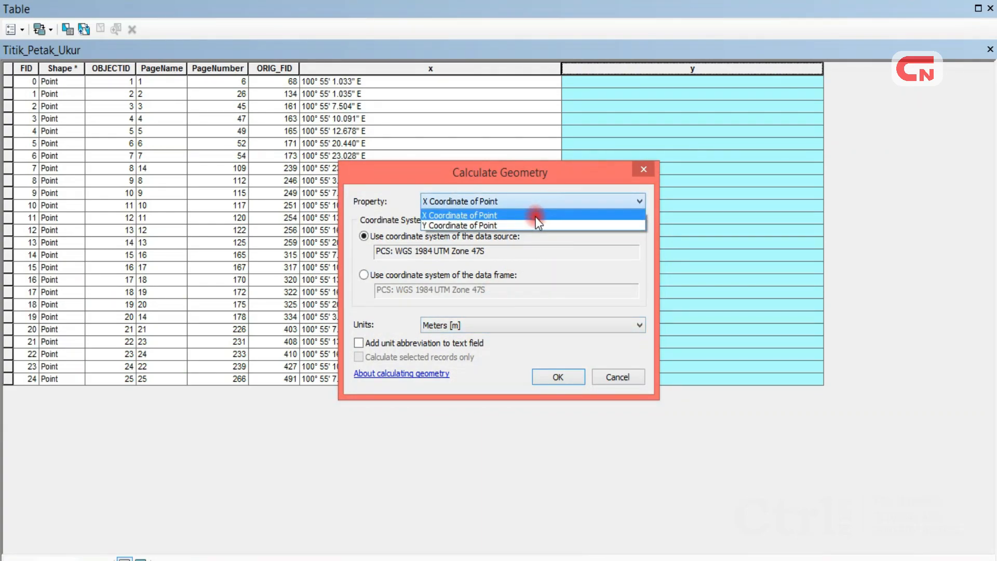
pyautogui.click(535, 216)
pyautogui.click(512, 324)
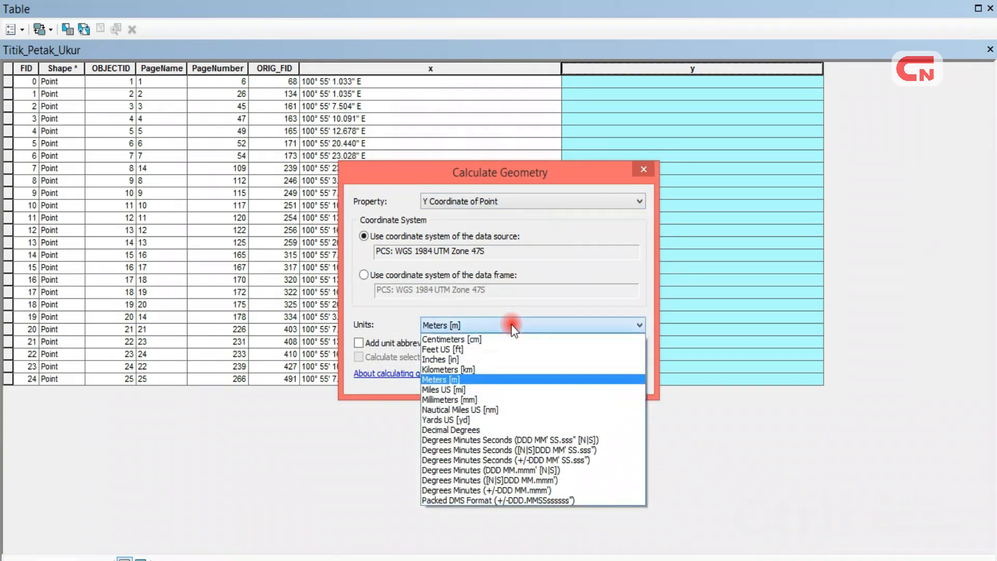
pyautogui.click(444, 439)
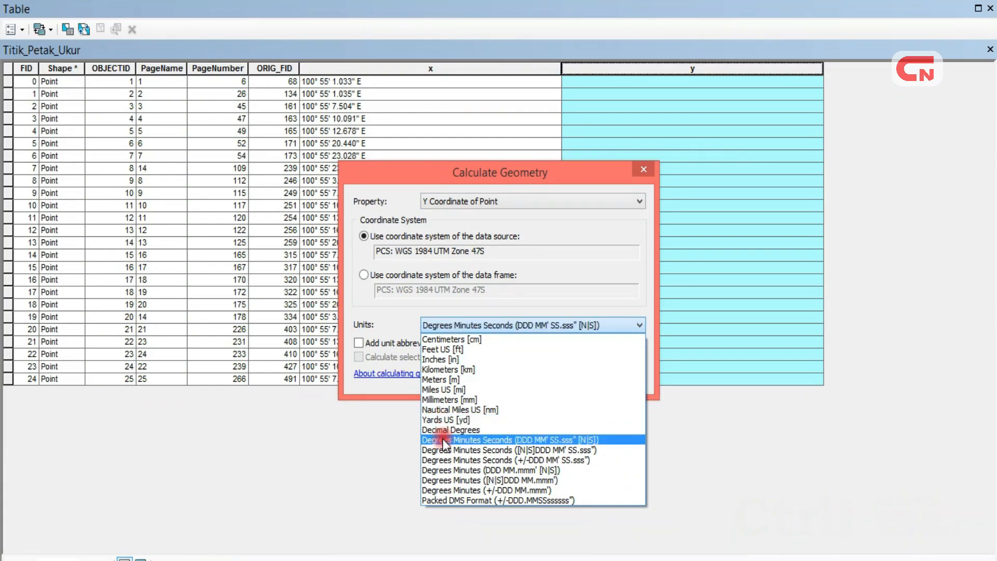
pyautogui.click(442, 439)
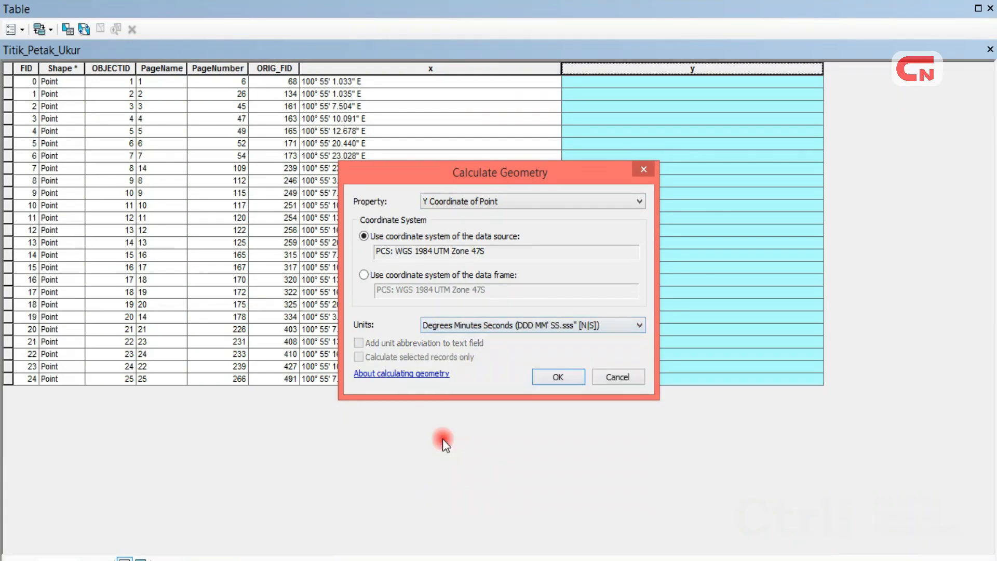
pyautogui.click(559, 378)
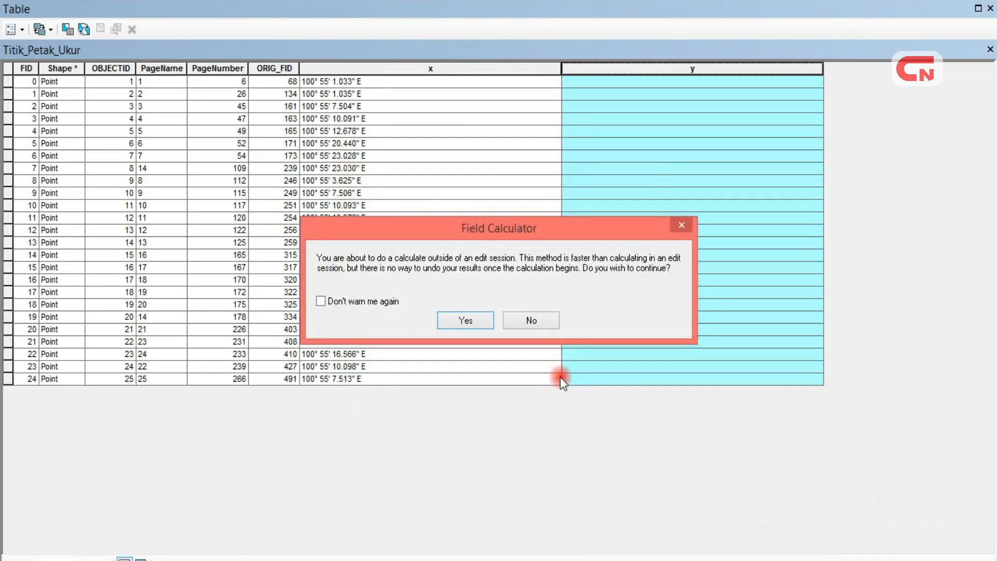
pyautogui.click(477, 319)
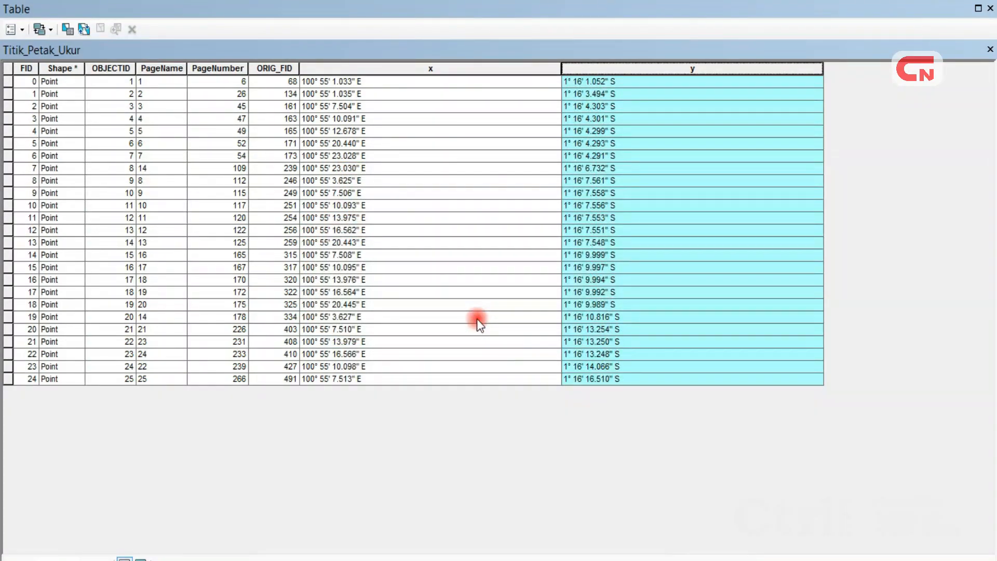
pyautogui.click(476, 319)
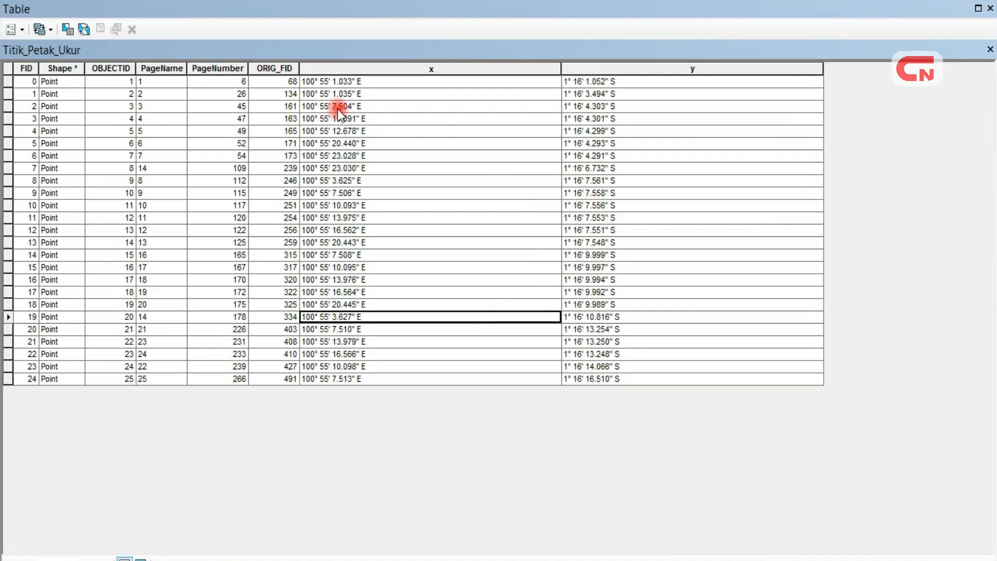
# Set up an export of all table records to the SAMPLING folder in dBASE Table format.
pyautogui.click(23, 30)
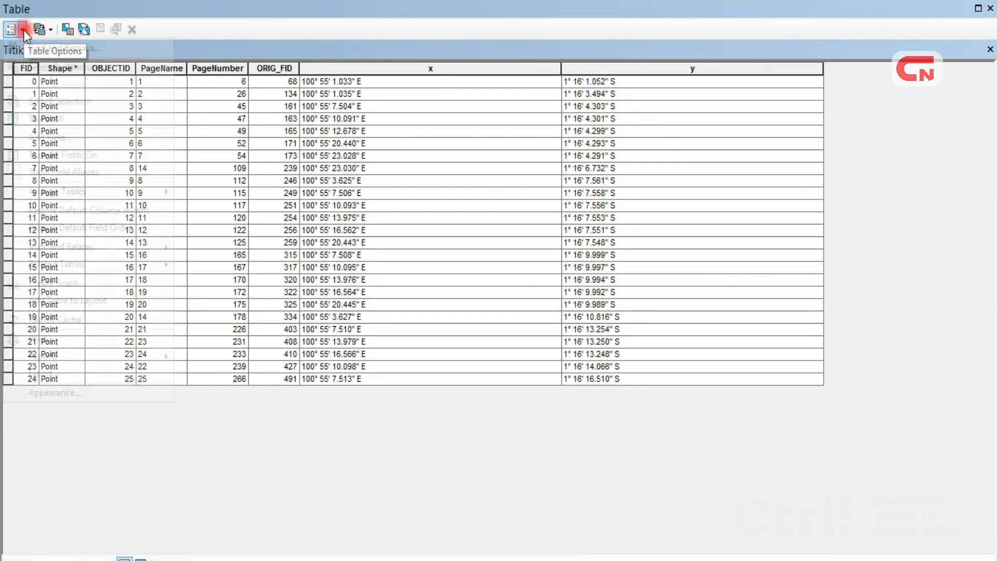
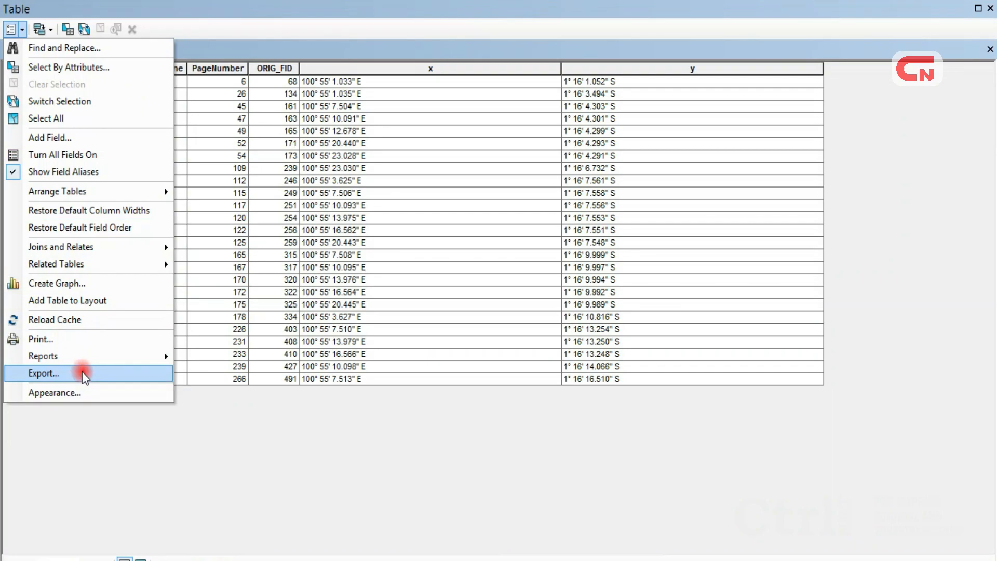
pyautogui.click(84, 374)
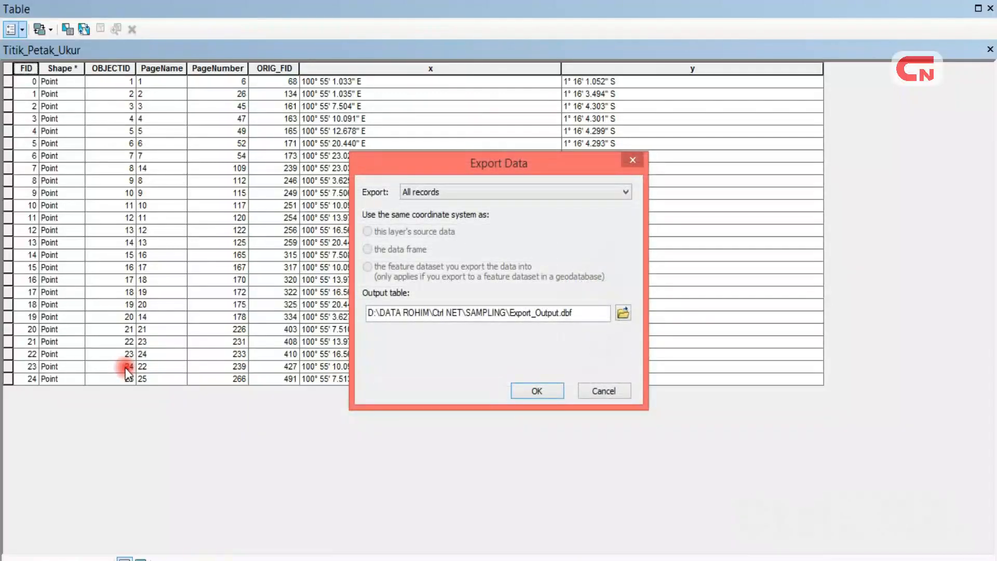
pyautogui.click(623, 312)
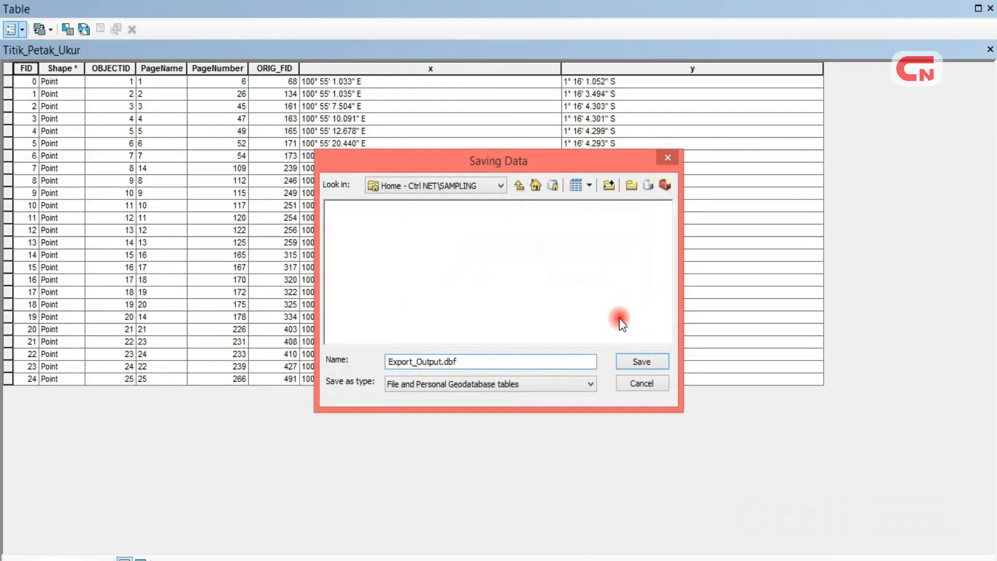
pyautogui.click(502, 186)
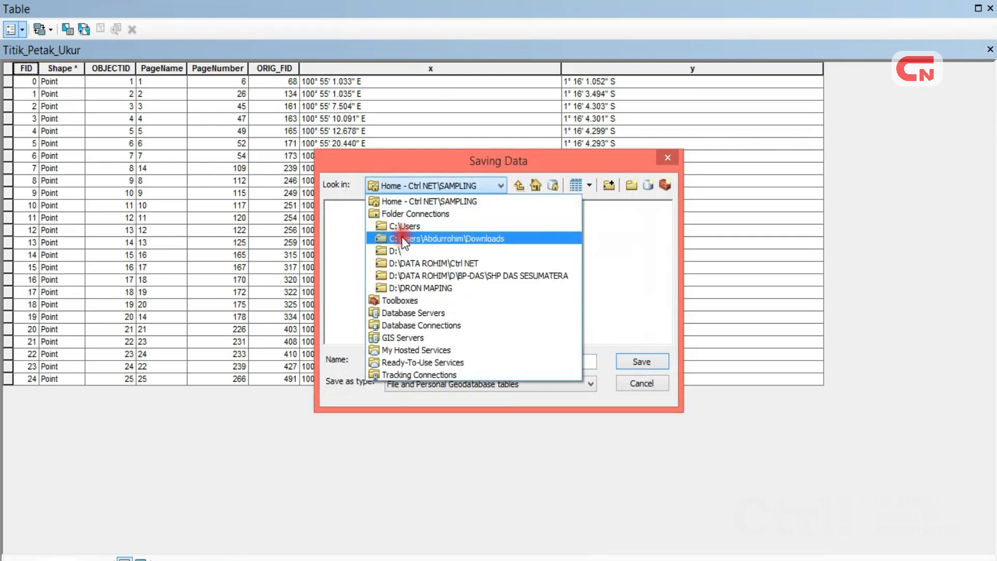
pyautogui.click(410, 263)
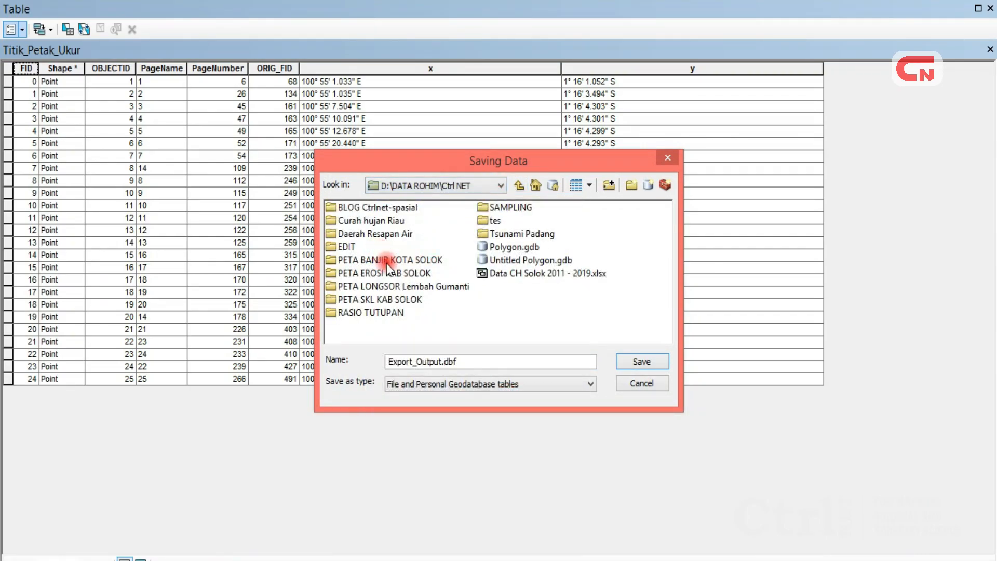
pyautogui.doubleClick(494, 207)
pyautogui.click(506, 388)
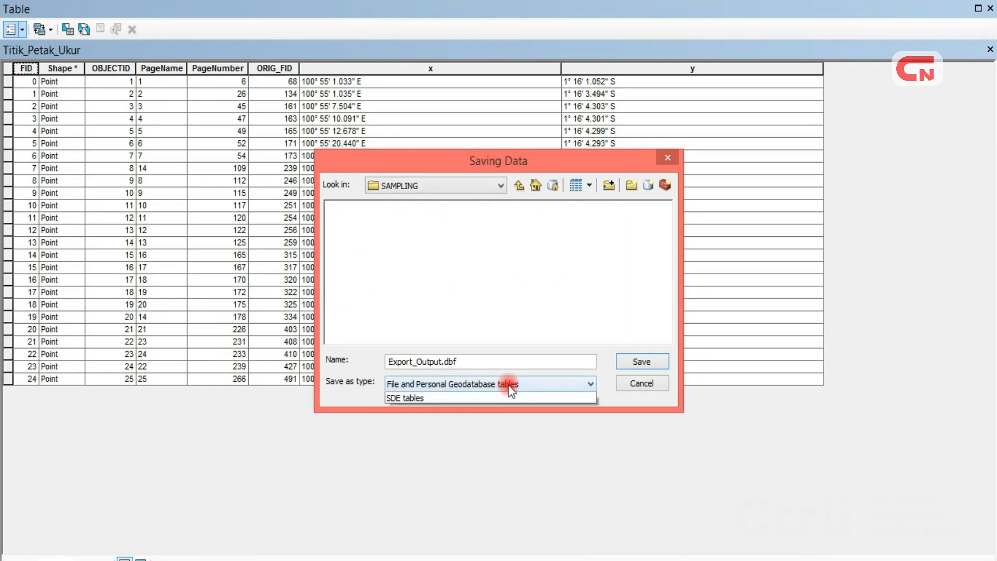
pyautogui.click(453, 408)
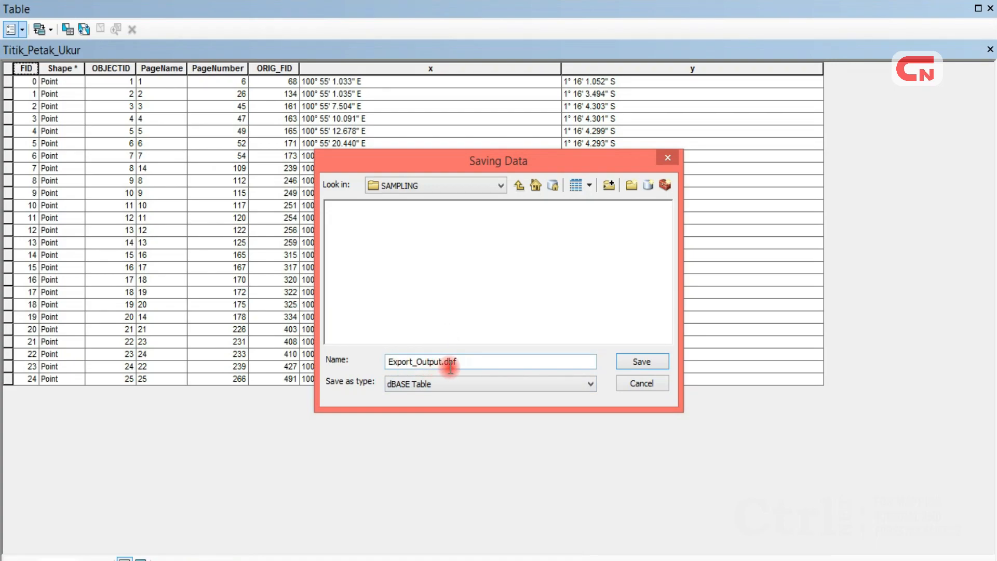
# Export all Titik_Petak_Ukur records to Export_Output.dbf in the SAMPLING folder without adding it to the map, and close the table.
pyautogui.click(658, 362)
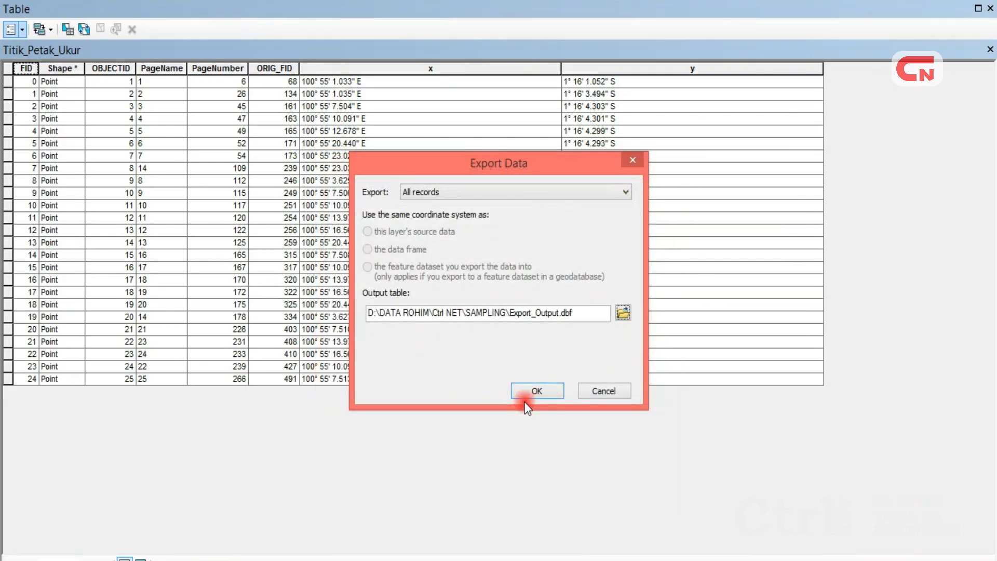
pyautogui.click(530, 395)
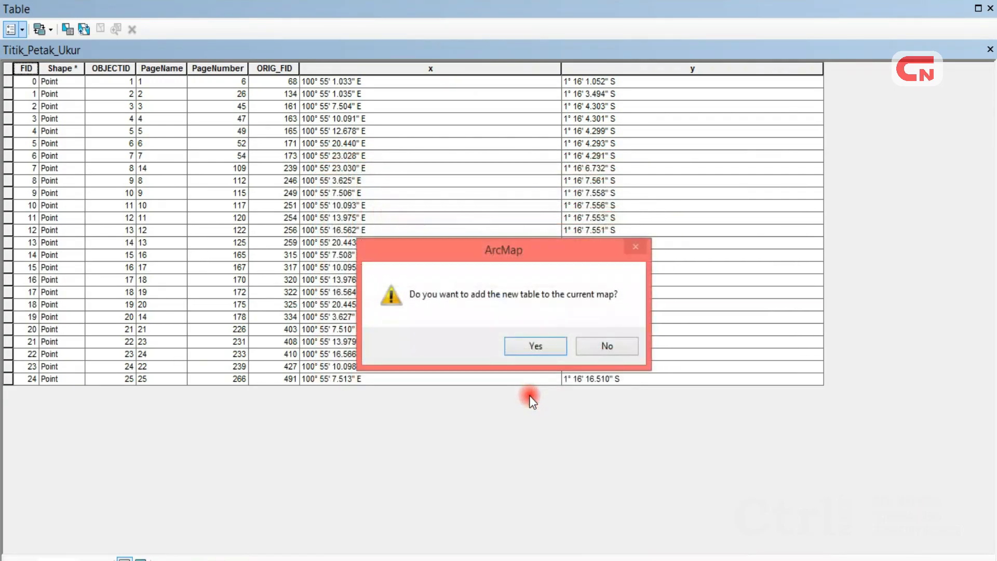
pyautogui.click(596, 345)
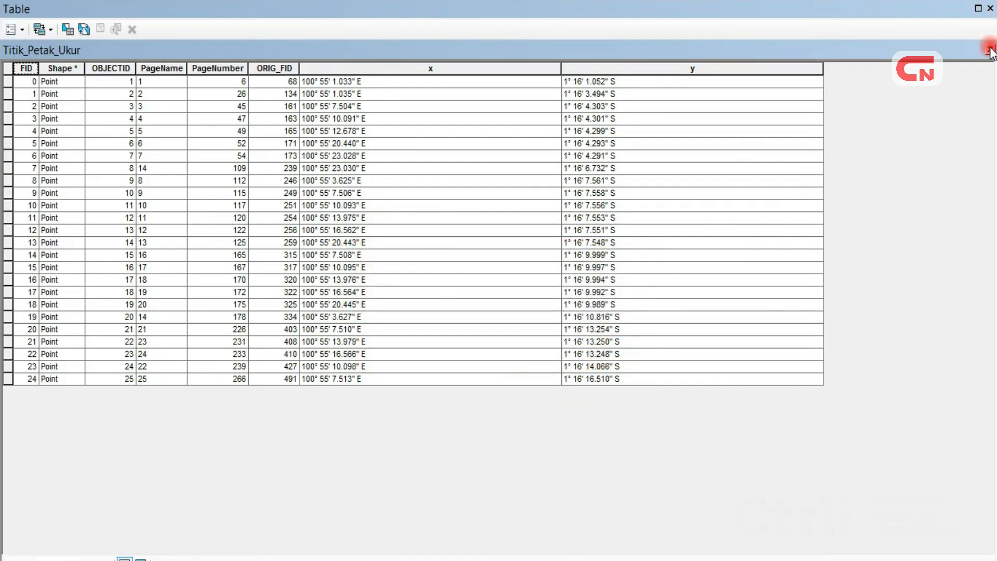
pyautogui.click(990, 51)
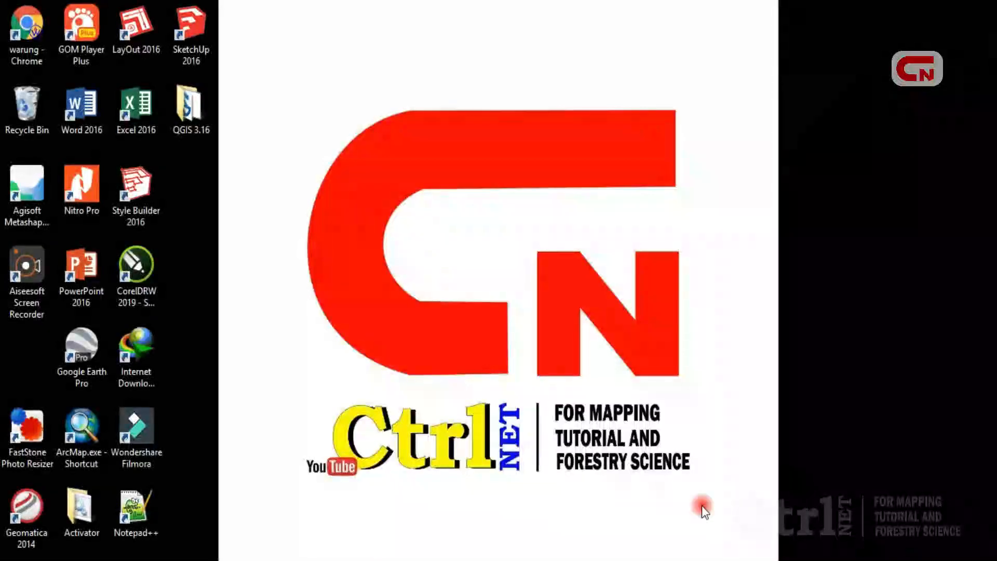
# Switch to Excel 2016 and create a blank workbook in a maximized window.
pyautogui.click(140, 126)
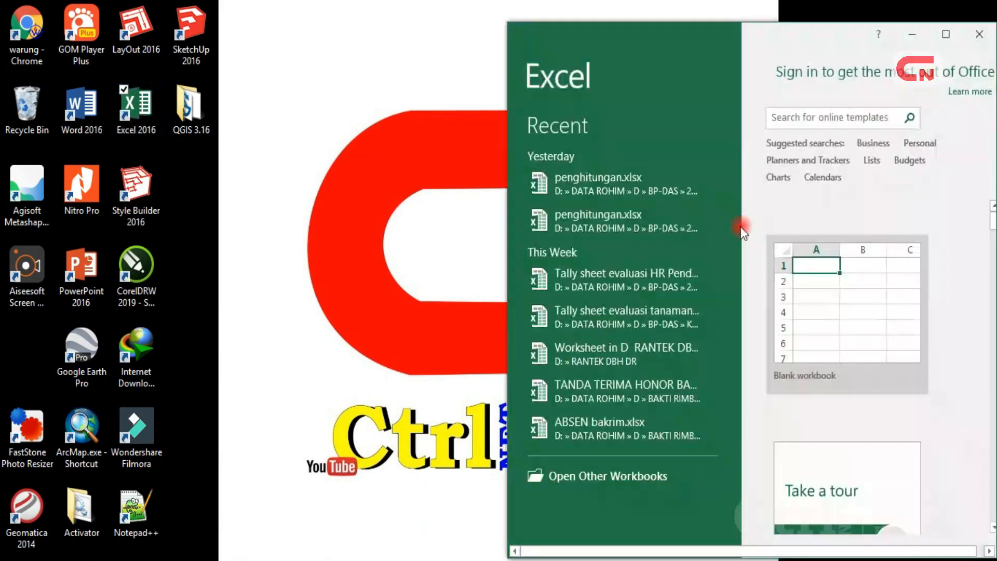
pyautogui.click(819, 269)
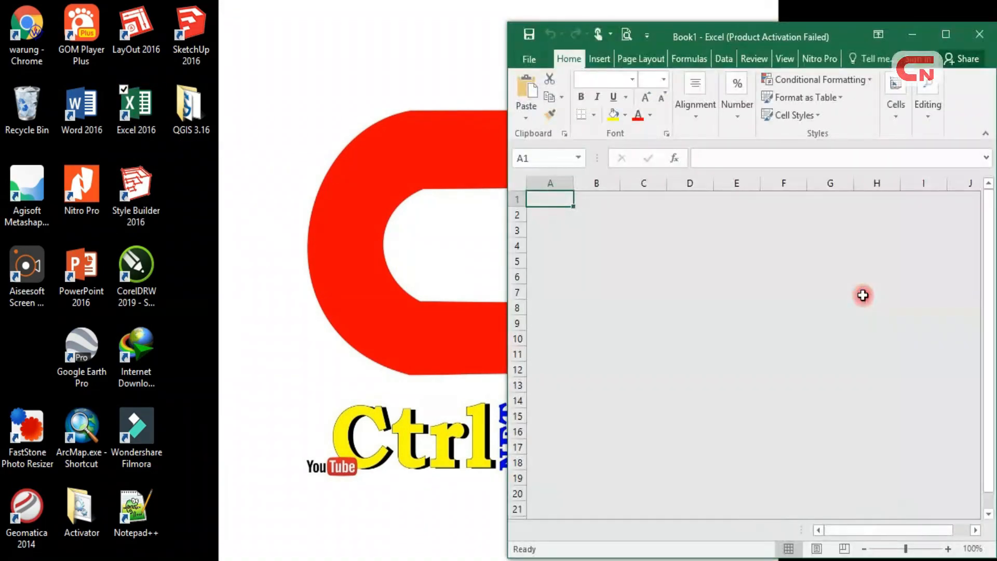
pyautogui.click(860, 294)
pyautogui.click(943, 41)
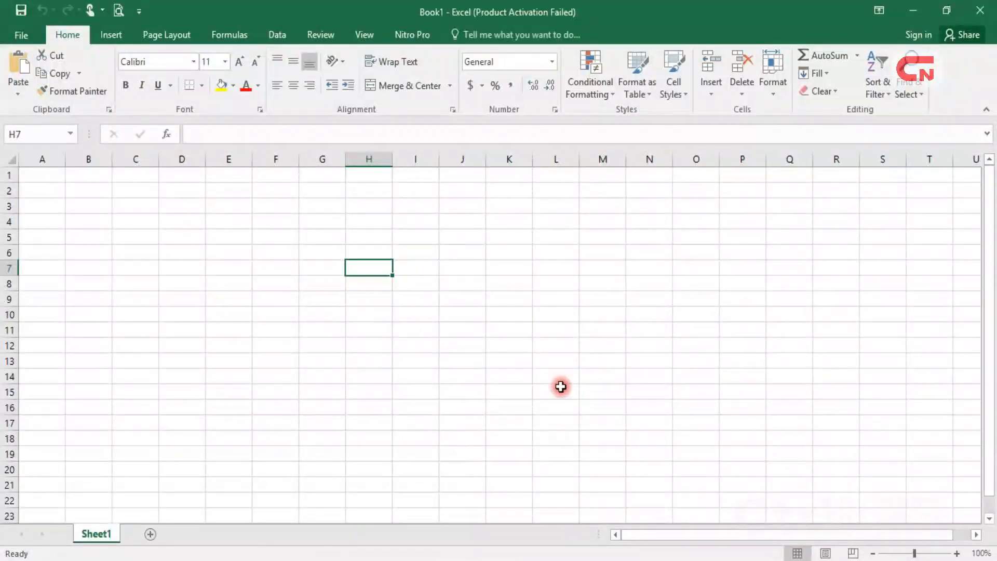
pyautogui.click(561, 388)
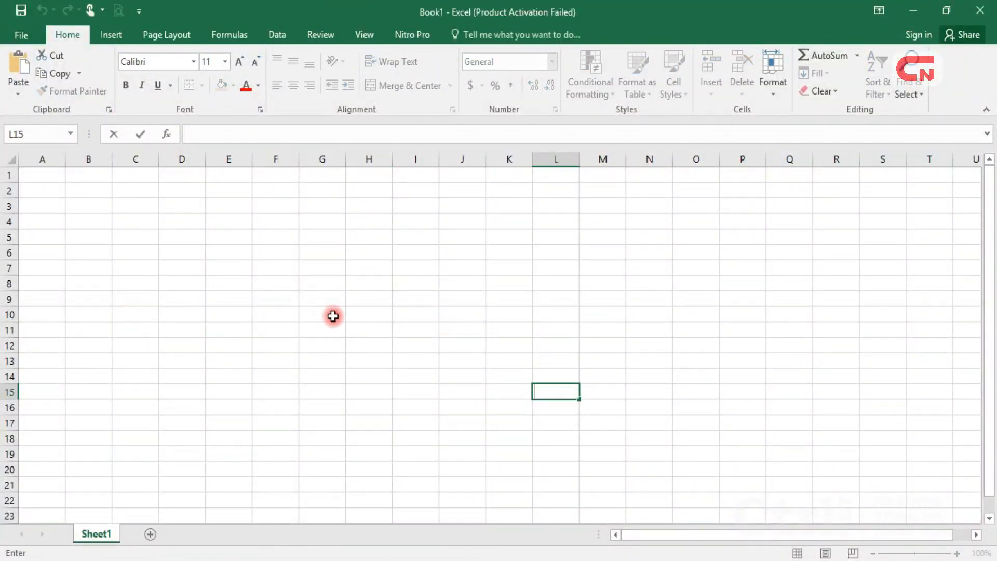
# Browse to the Ctrl NET\SAMPLING folder on Local Disk (D:) to open an existing file.
pyautogui.click(12, 34)
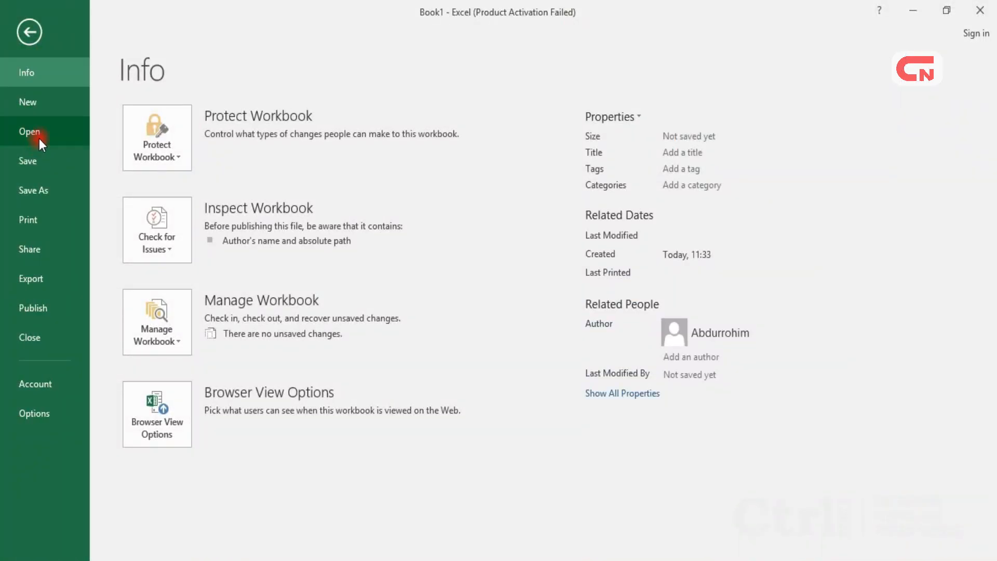
pyautogui.click(39, 138)
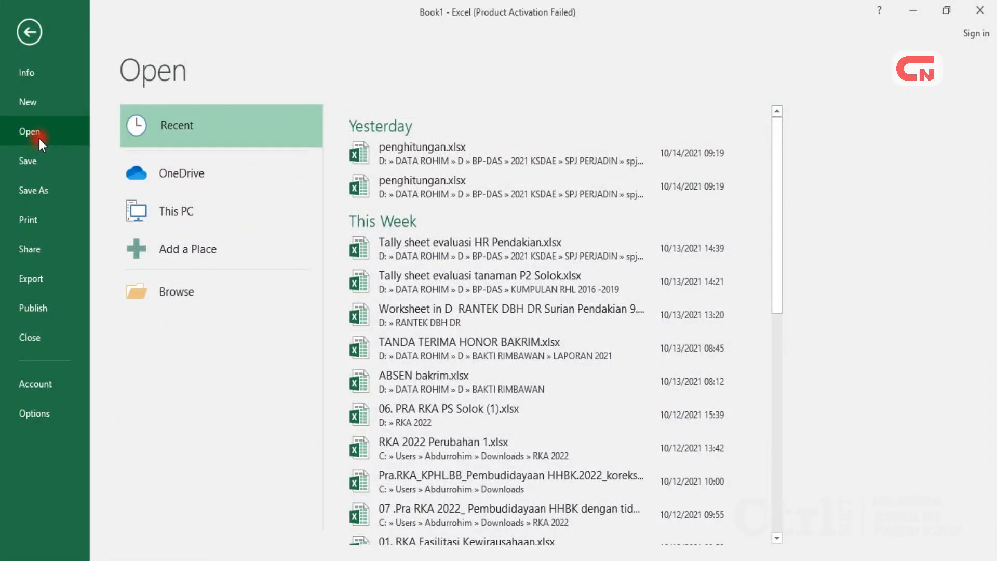
pyautogui.click(190, 292)
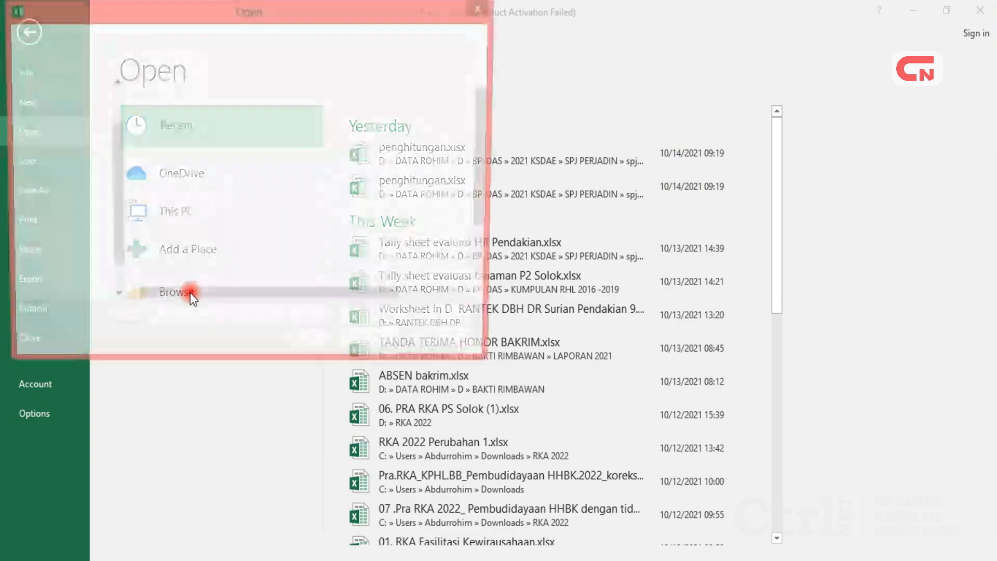
pyautogui.click(70, 279)
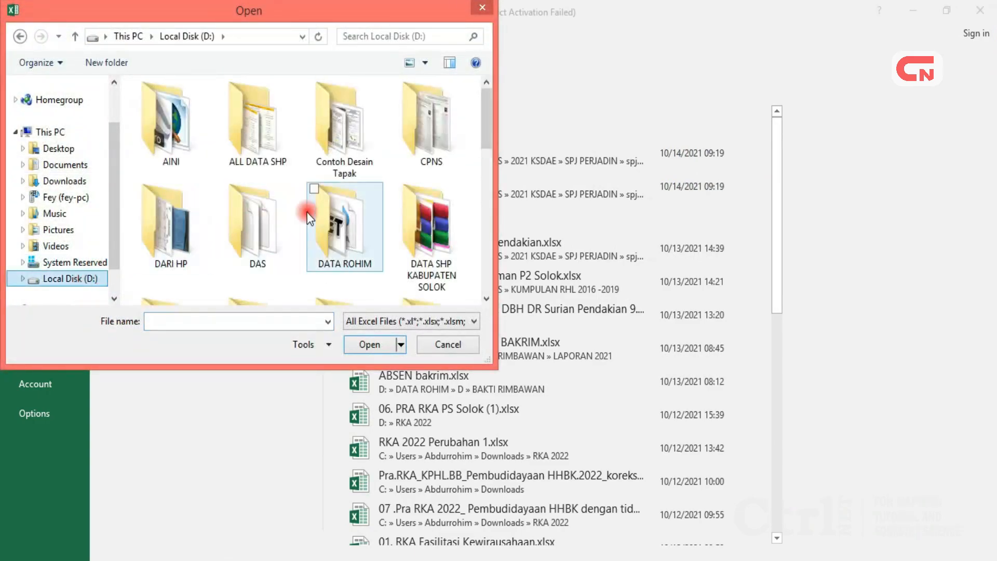
pyautogui.doubleClick(353, 204)
pyautogui.doubleClick(266, 156)
pyautogui.click(220, 271)
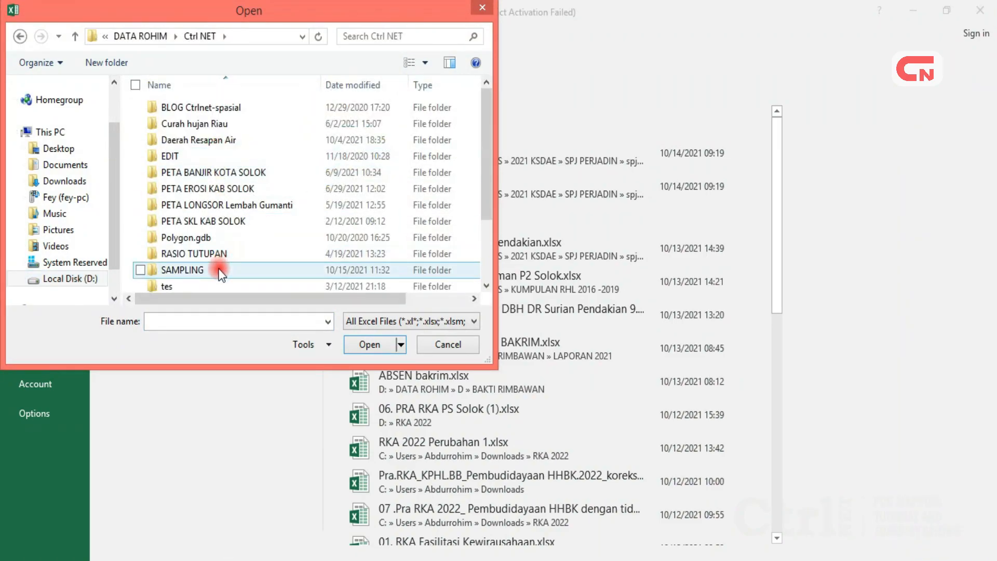
pyautogui.doubleClick(220, 271)
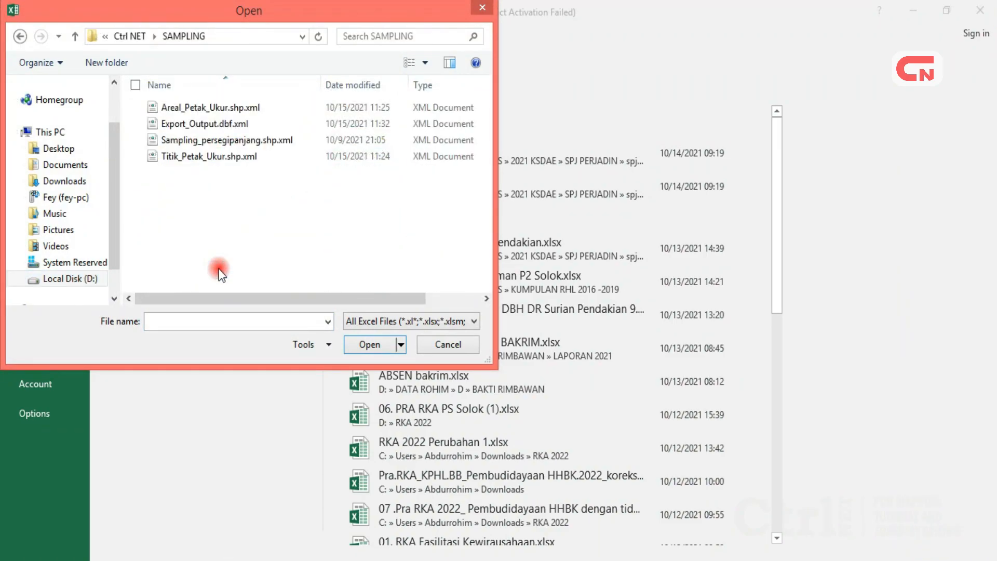
# Filter the file list to dBase Files (*.dbf) and open Export_Output.dbf.
pyautogui.click(356, 323)
pyautogui.click(381, 447)
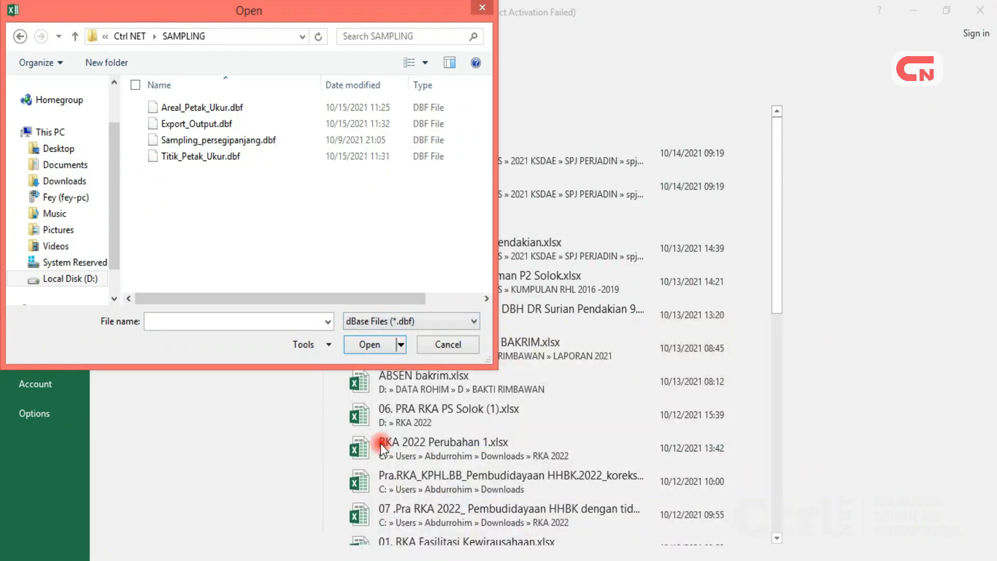
pyautogui.click(200, 124)
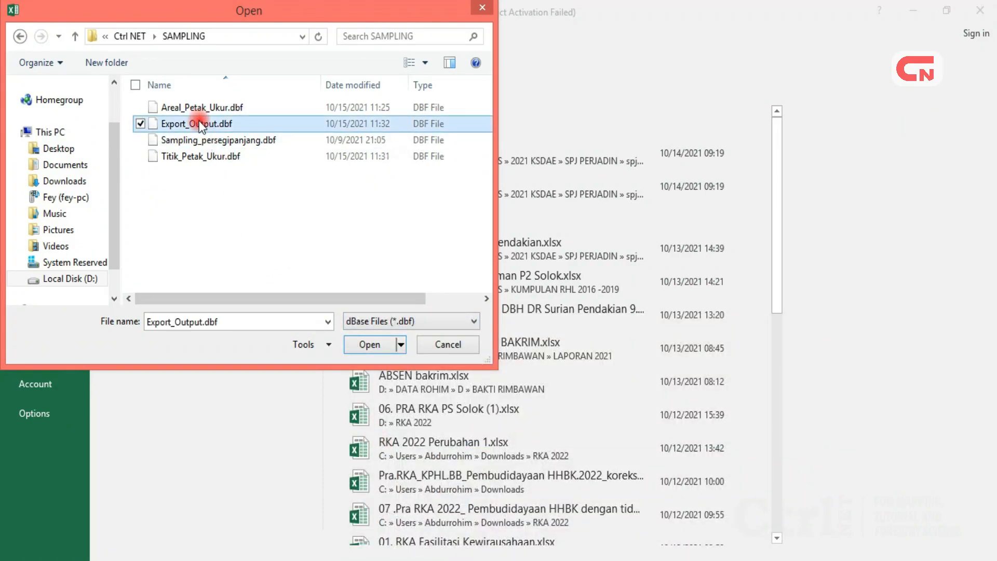
pyautogui.click(377, 350)
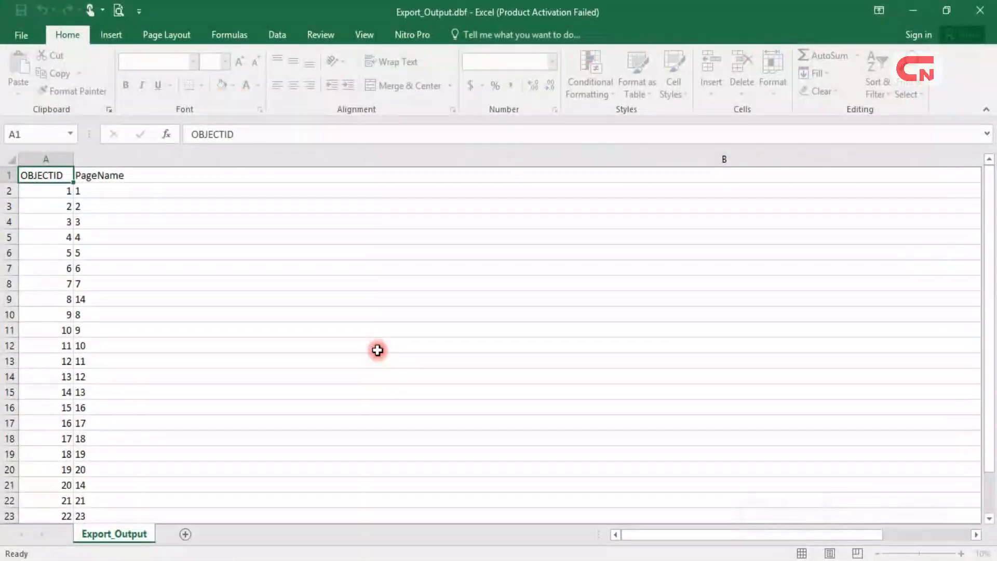
# Narrow the overly wide PageName column so that the x and y coordinate columns fit in view.
pyautogui.click(874, 554)
pyautogui.click(873, 553)
pyautogui.click(873, 553)
pyautogui.click(874, 554)
pyautogui.click(873, 554)
pyautogui.moveTo(693, 156); pyautogui.dragTo(82, 156)
pyautogui.click(957, 554)
pyautogui.click(956, 553)
pyautogui.click(957, 553)
pyautogui.click(957, 553)
pyautogui.click(956, 553)
pyautogui.click(605, 420)
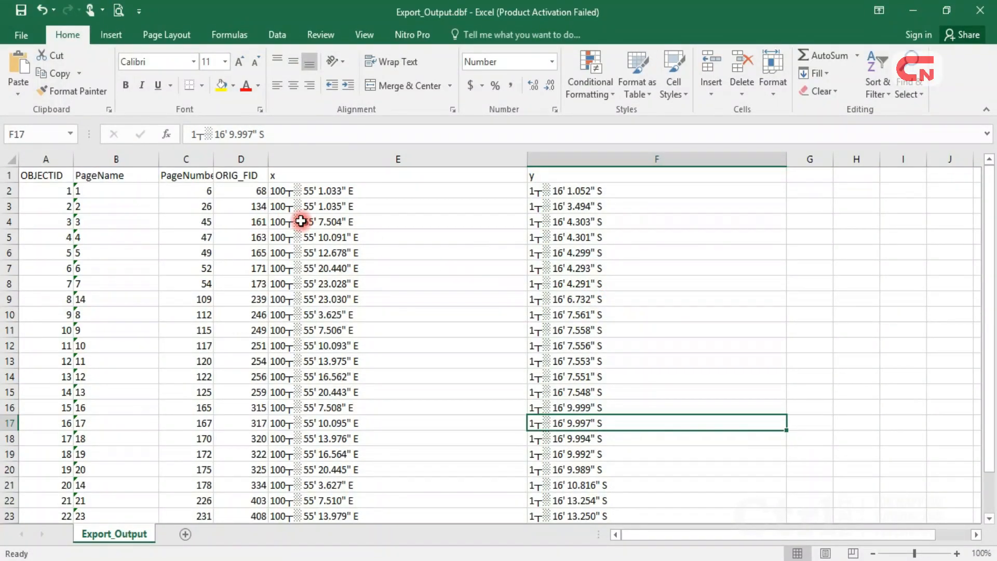
# Copy the garbled characters that follow 100 in the x coordinate in cell E2.
pyautogui.doubleClick(301, 192)
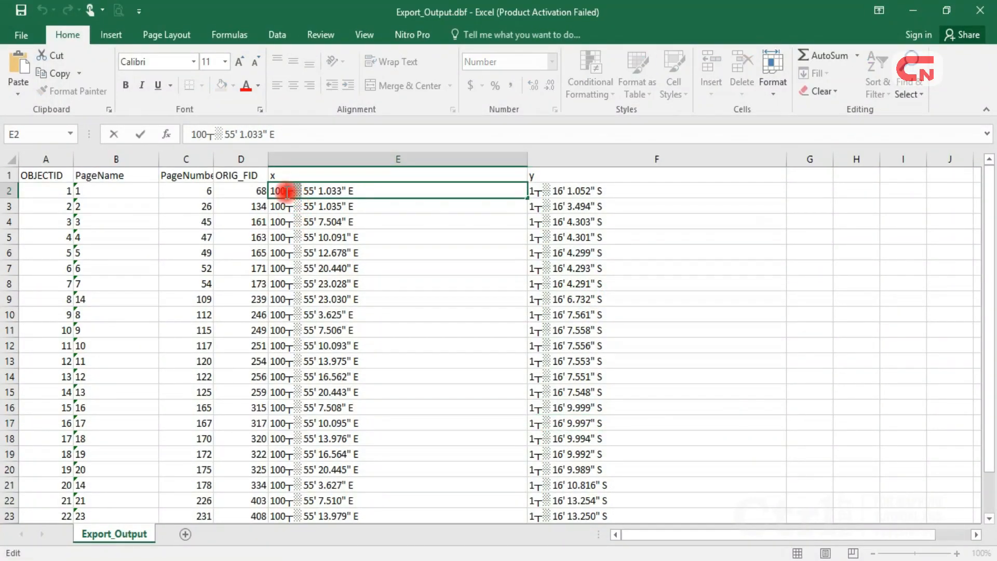
pyautogui.moveTo(289, 193); pyautogui.dragTo(285, 194)
pyautogui.hotkey('ctrl', 'c')
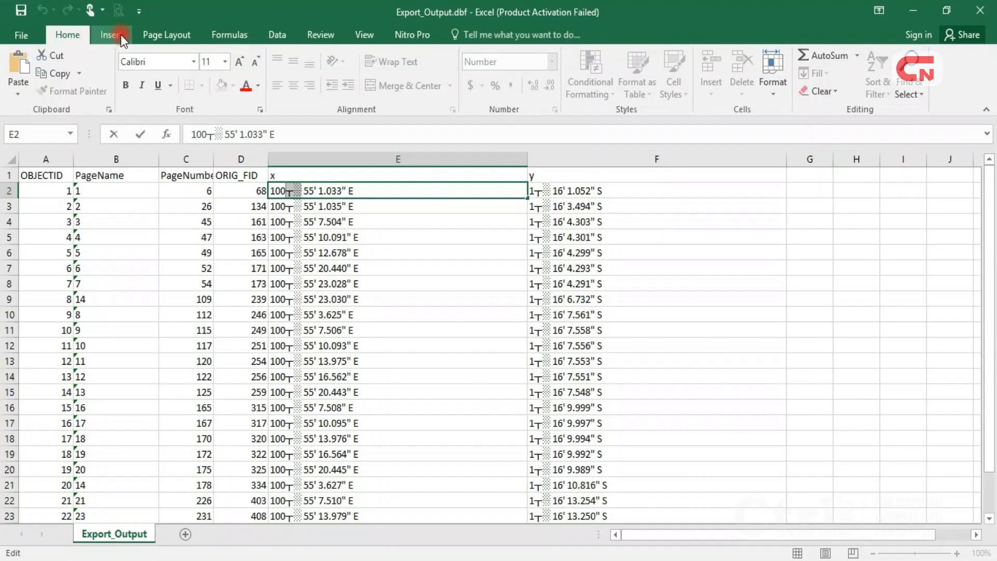
# Insert the Degree Sign symbol (°) into cell G2.
pyautogui.click(120, 34)
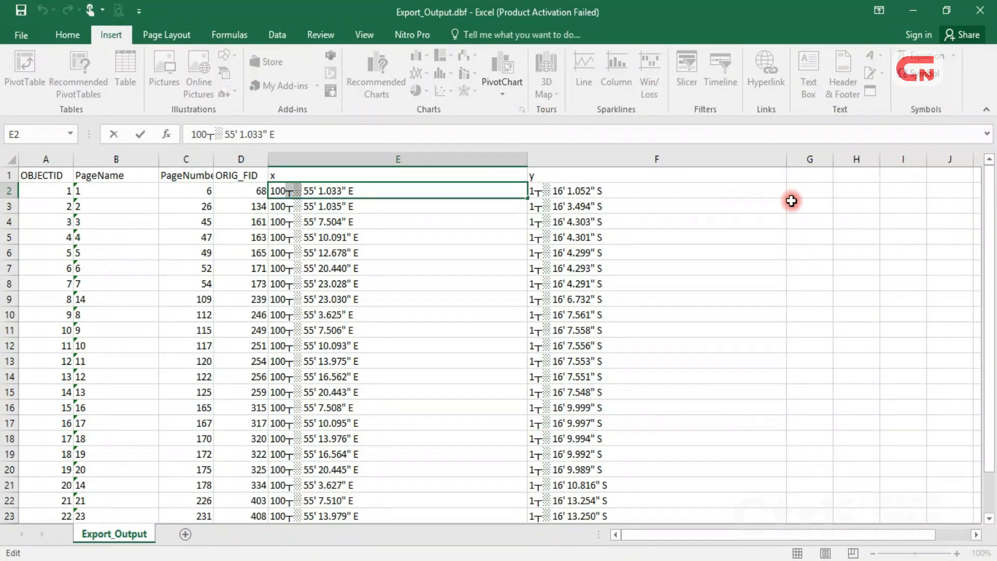
pyautogui.click(811, 192)
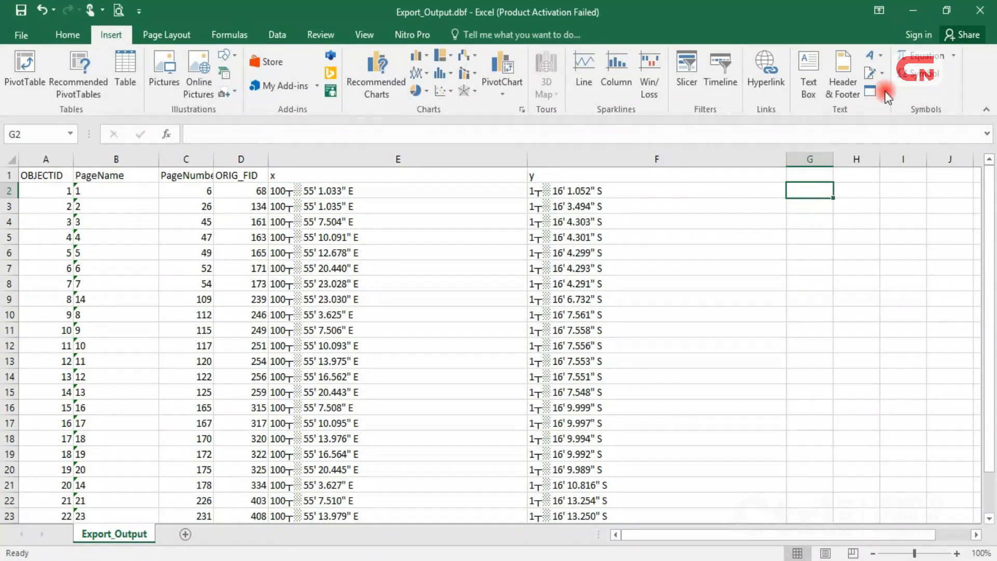
pyautogui.click(916, 78)
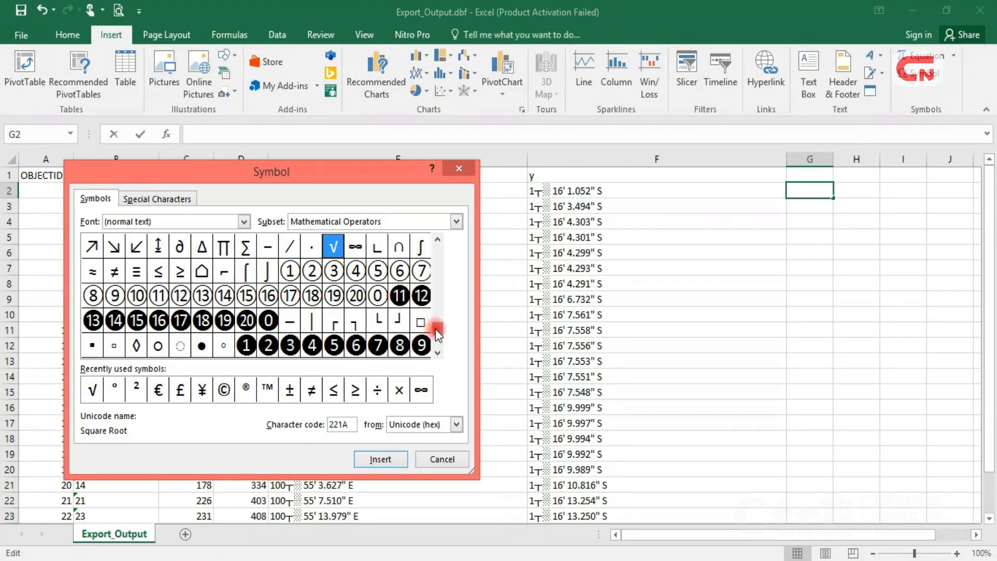
pyautogui.click(222, 345)
pyautogui.click(113, 390)
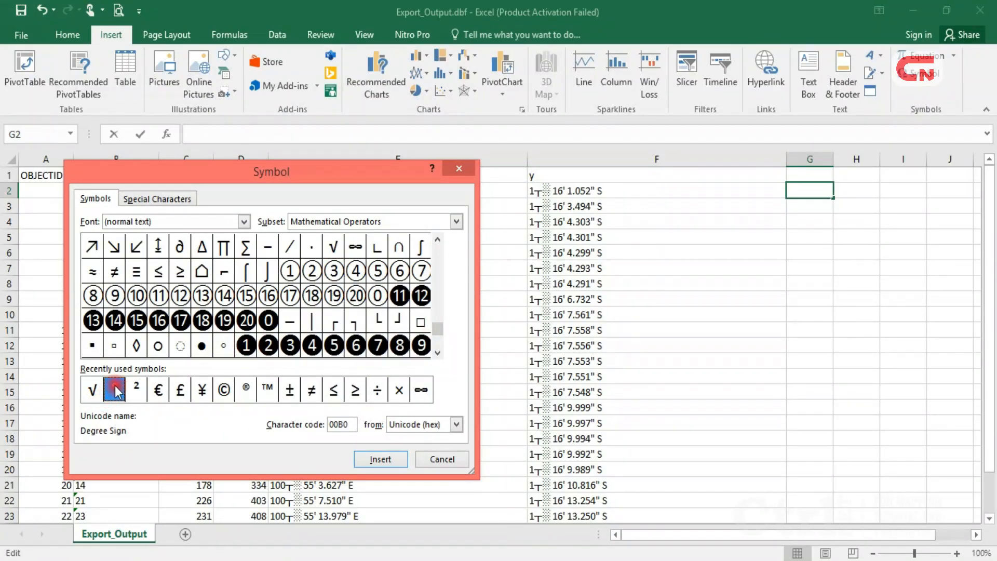
pyautogui.click(374, 458)
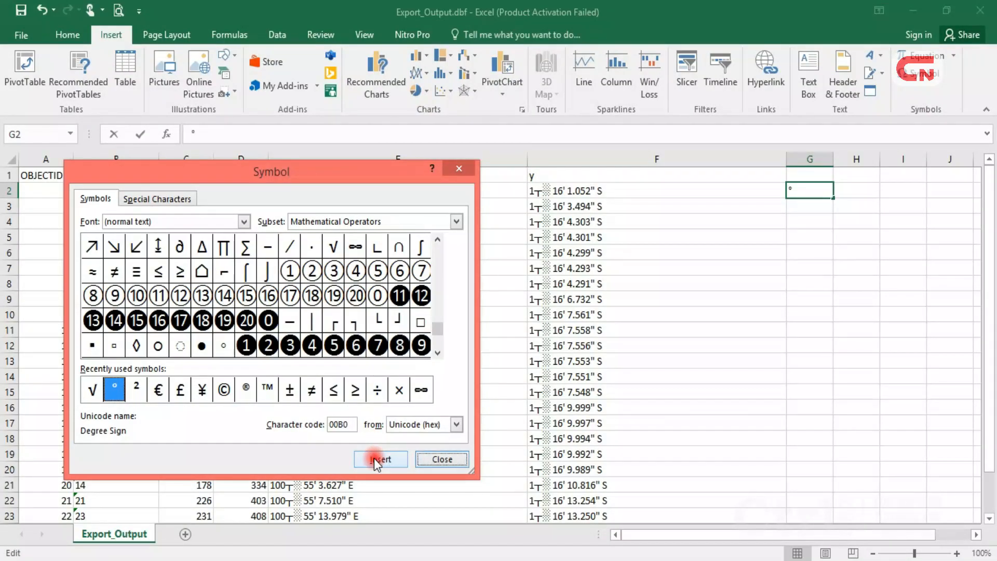
pyautogui.click(442, 459)
pyautogui.click(727, 296)
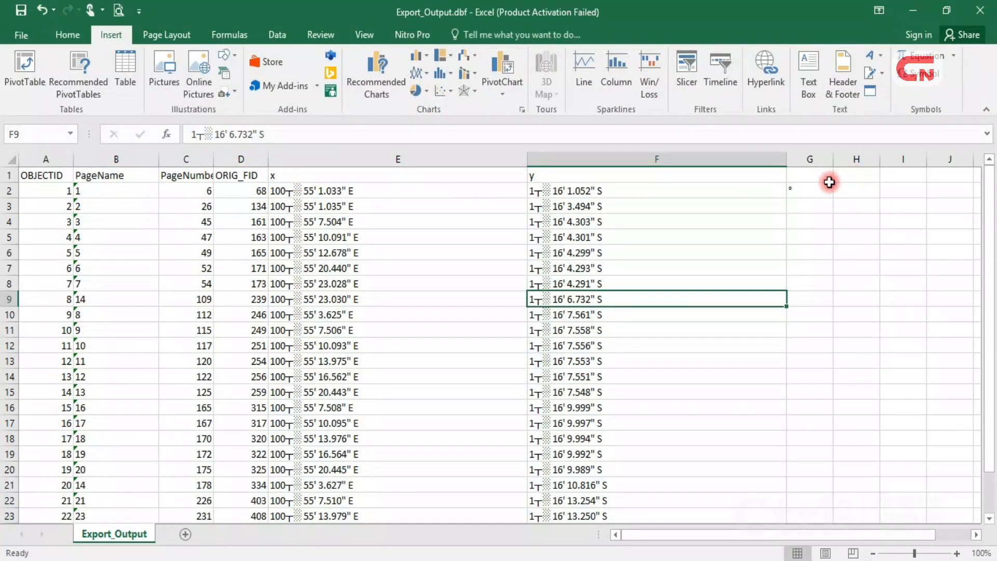
# Set up a find-and-replace with the garbled characters from cell E2 as the search text.
pyautogui.doubleClick(302, 190)
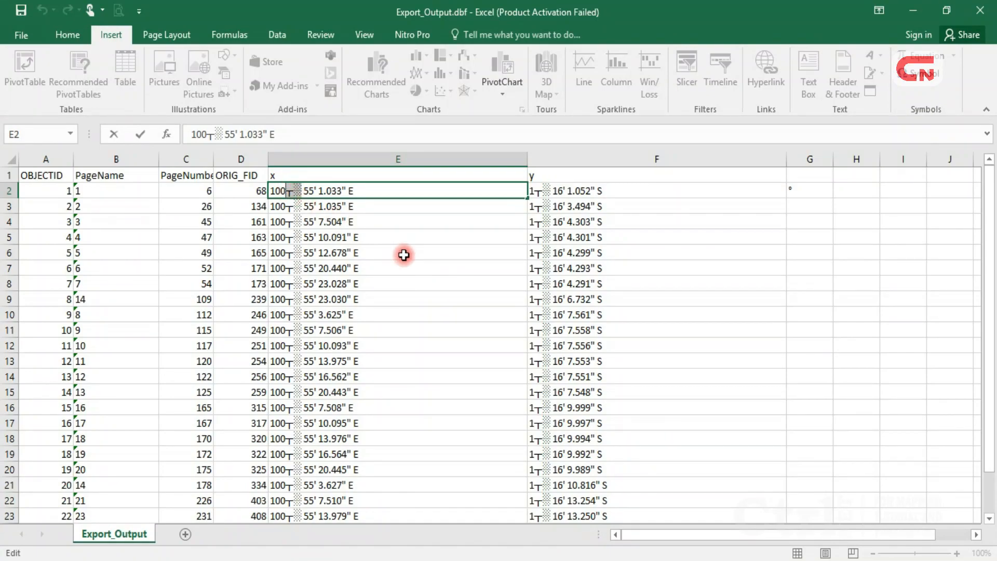
pyautogui.click(644, 254)
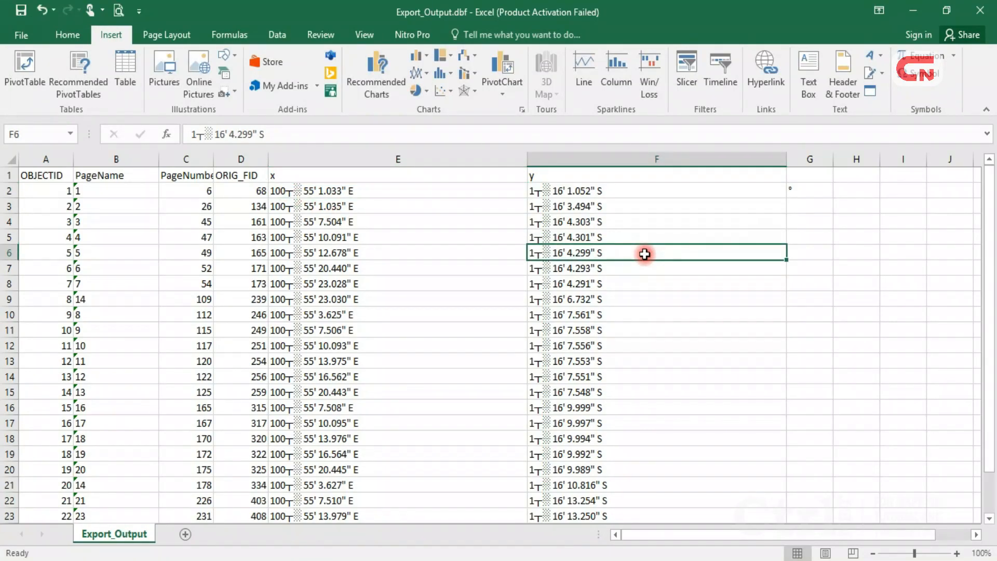
pyautogui.hotkey('ctrl', 'f')
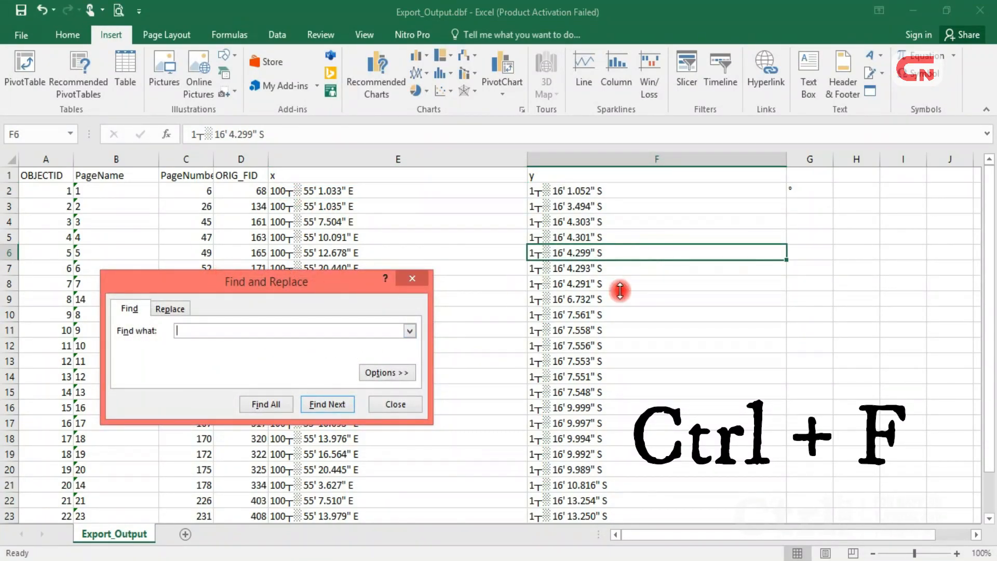
pyautogui.moveTo(291, 285); pyautogui.dragTo(784, 316)
pyautogui.click(666, 342)
pyautogui.click(691, 365)
pyautogui.hotkey('ctrl', 'v')
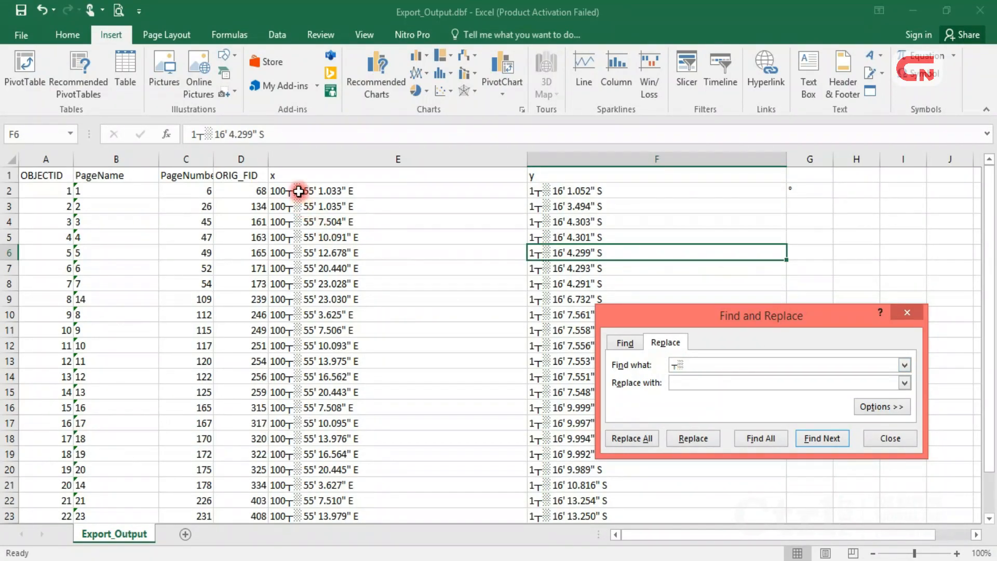
# Replace all occurrences of the garbled characters with the degree sign copied from cell G2.
pyautogui.click(802, 192)
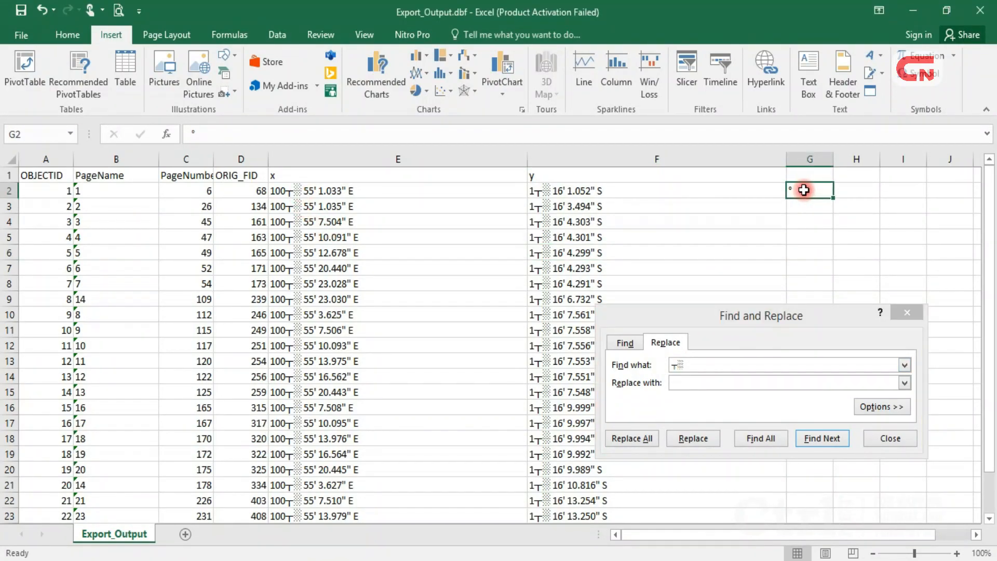
pyautogui.doubleClick(805, 190)
pyautogui.doubleClick(789, 190)
pyautogui.hotkey('ctrl', 'c')
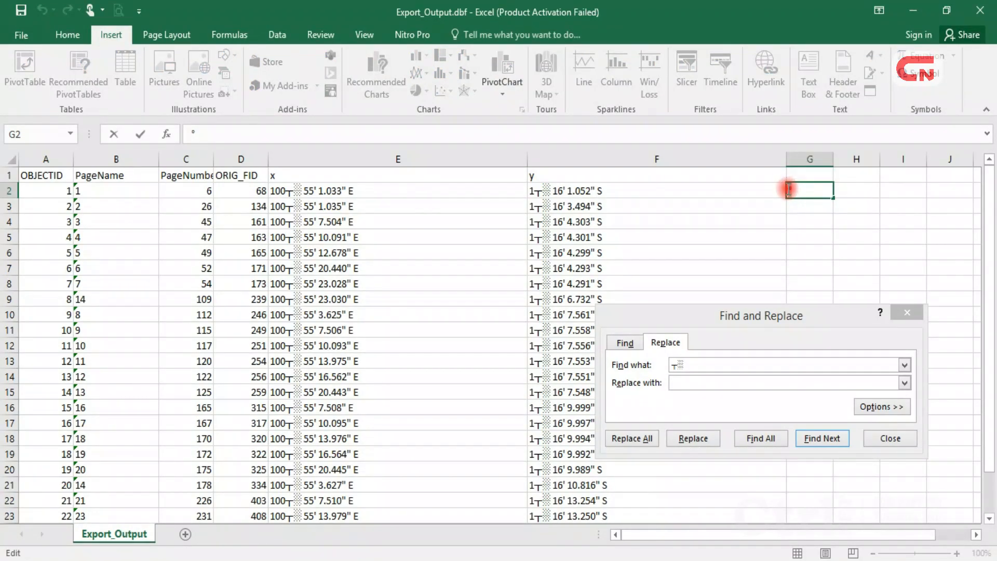
pyautogui.click(734, 383)
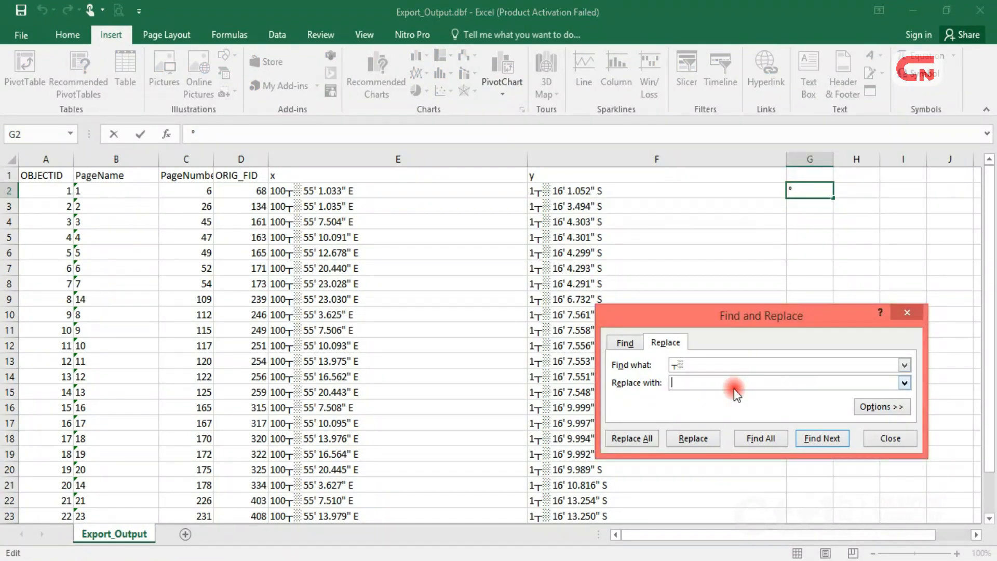
pyautogui.hotkey('ctrl', 'v')
pyautogui.click(647, 437)
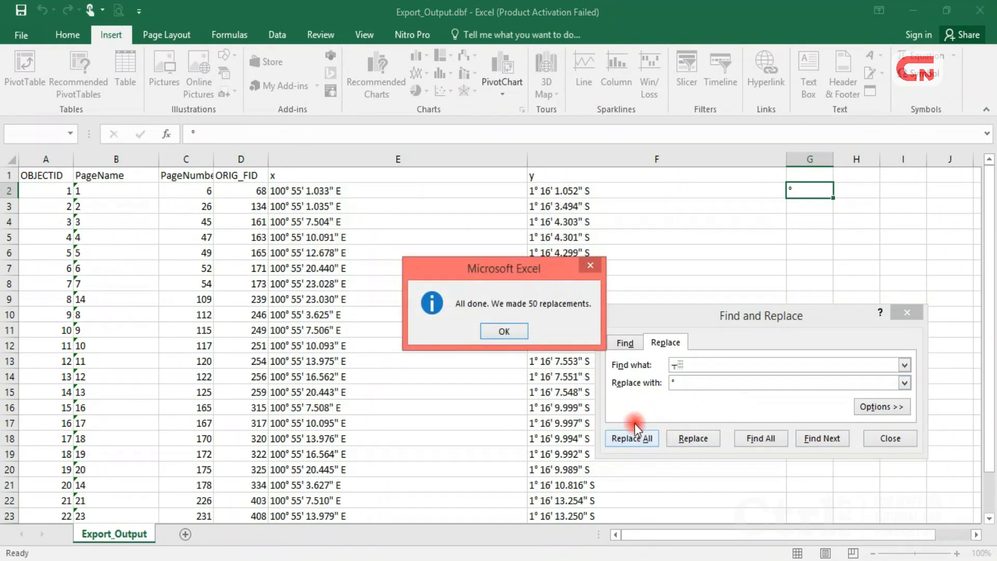
pyautogui.click(507, 331)
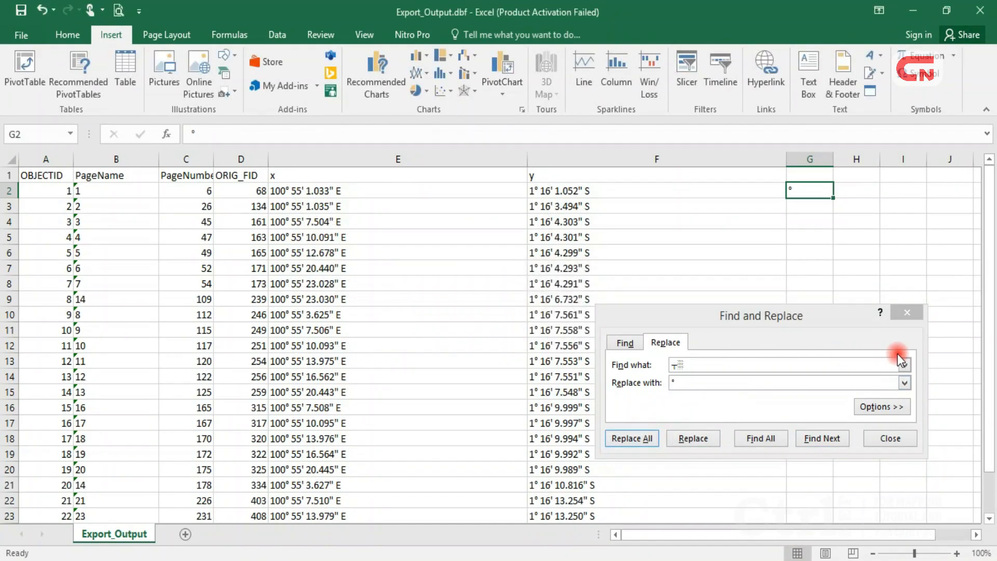
# Close the find-and-replace dialog and add a new worksheet to the workbook.
pyautogui.click(915, 313)
pyautogui.click(763, 314)
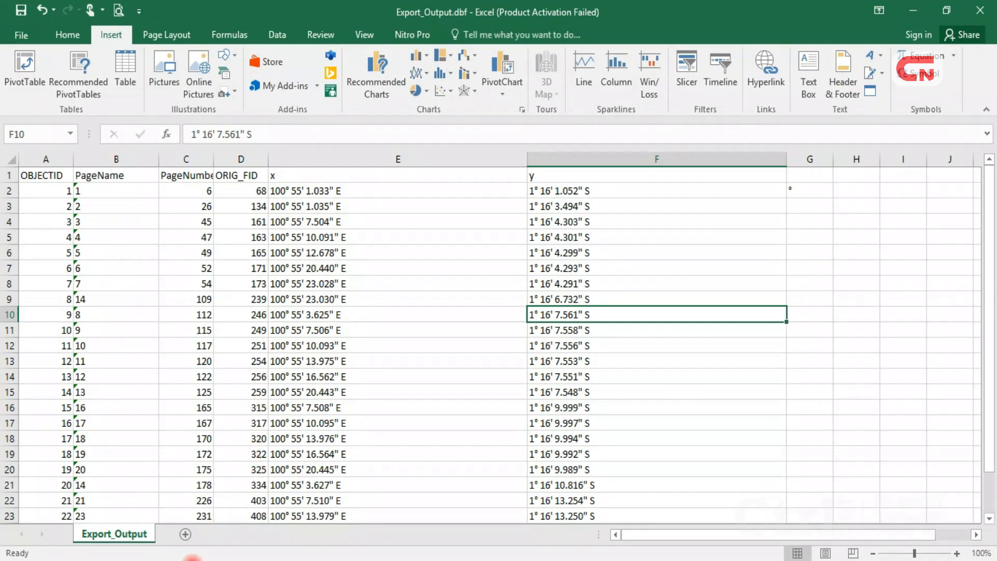
pyautogui.click(185, 534)
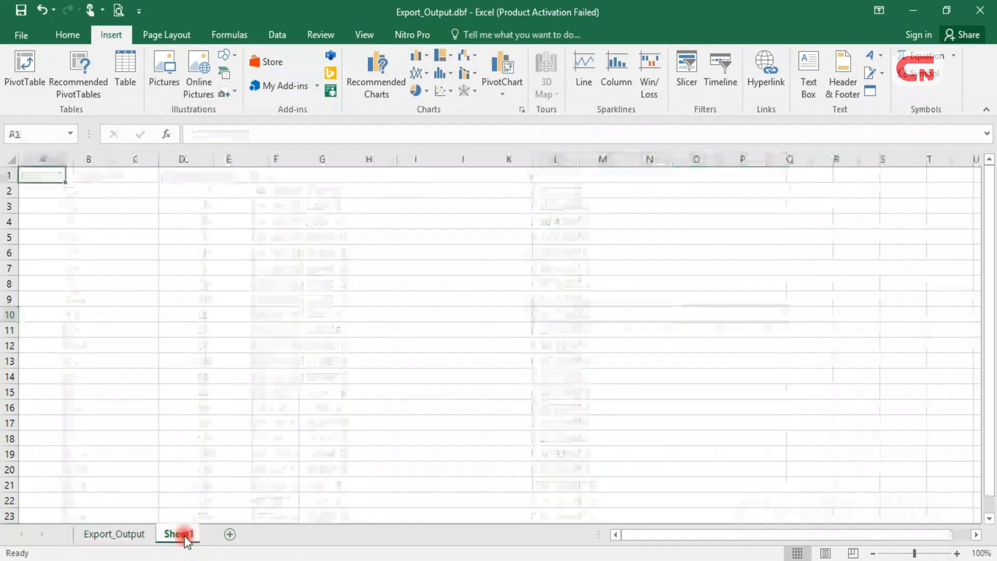
# Enter the header "No Petak Ukur" in cell B2 of the new sheet and widen column B to fit it.
pyautogui.click(98, 195)
pyautogui.write('No P')
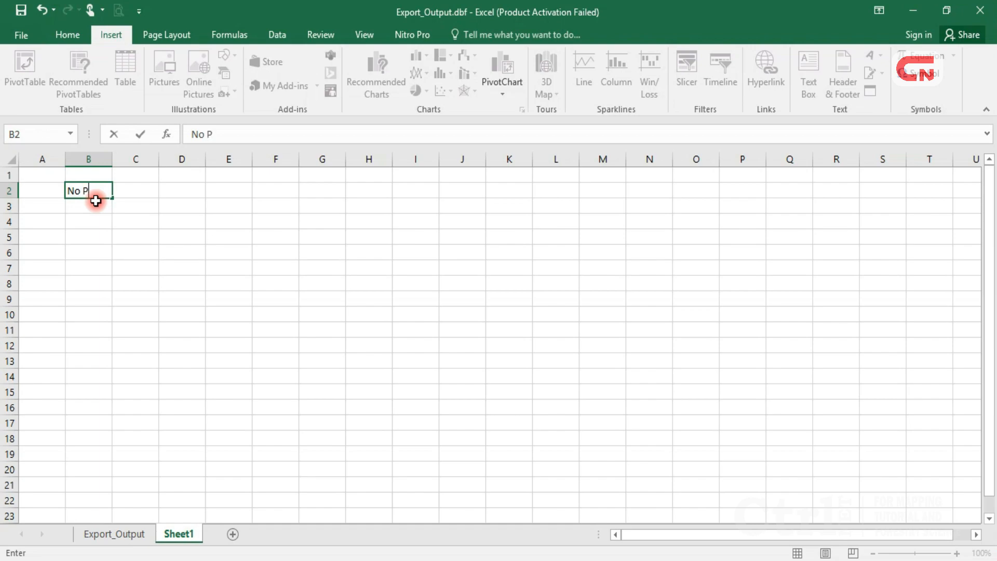
pyautogui.write('etak Ukur')
pyautogui.click(106, 159)
pyautogui.moveTo(112, 159); pyautogui.dragTo(147, 159)
pyautogui.click(112, 200)
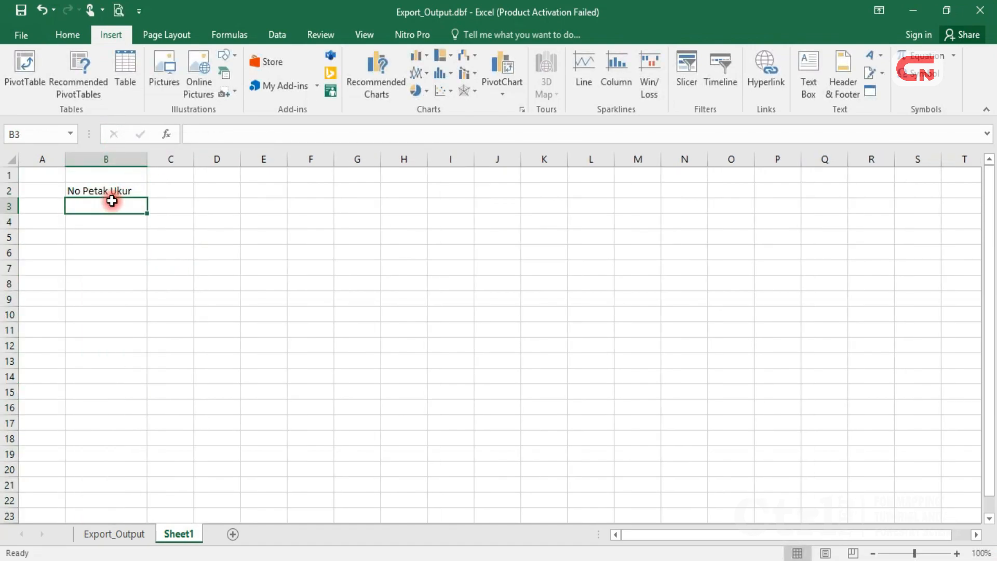
# Enter the header "Koordinat" in C2, with the subheaders "X" in C3 and "Y" in D3.
pyautogui.click(184, 190)
pyautogui.write('Koordinat')
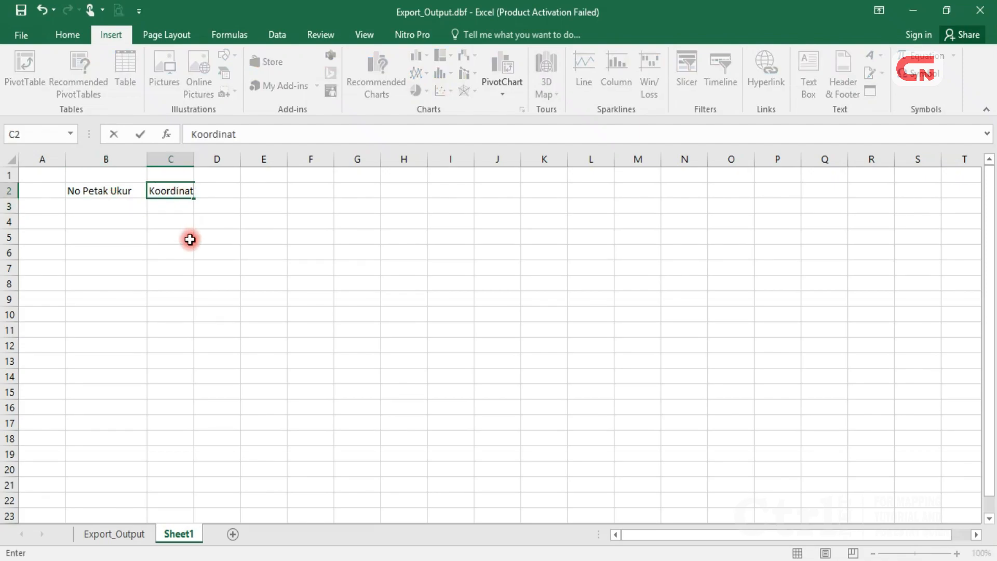
pyautogui.click(183, 237)
pyautogui.click(175, 207)
pyautogui.write('X')
pyautogui.click(225, 205)
pyautogui.write('Y')
# Widen columns C and D, and merge and center the Koordinat header across C2:D2.
pyautogui.click(187, 159)
pyautogui.moveTo(194, 163); pyautogui.dragTo(331, 159)
pyautogui.moveTo(228, 159); pyautogui.dragTo(241, 159)
pyautogui.moveTo(192, 190); pyautogui.dragTo(249, 188)
pyautogui.click(68, 34)
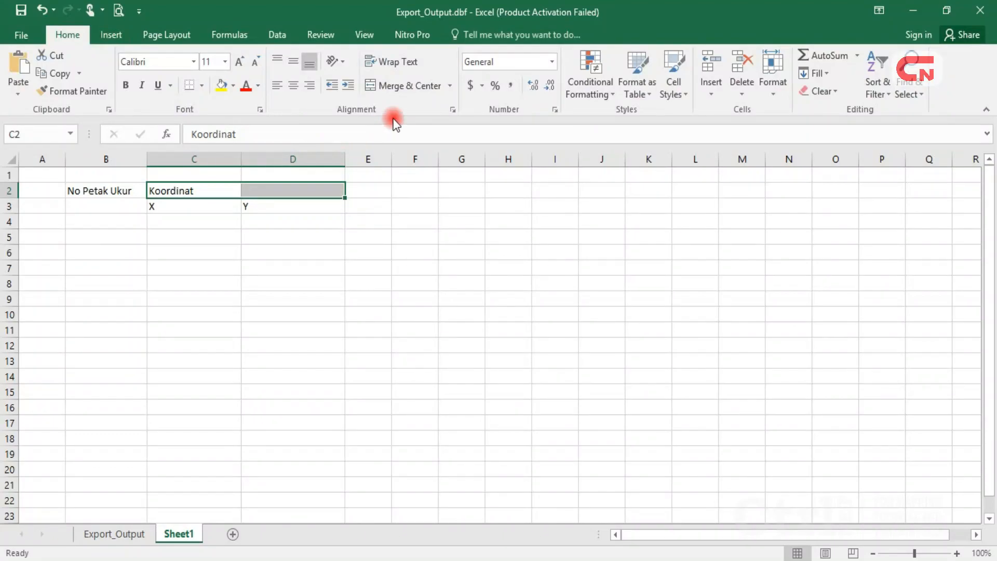
pyautogui.click(415, 84)
pyautogui.click(311, 235)
# Center the X and Y subheaders, and merge B2:B3 with the No Petak Ukur header centered horizontally and vertically.
pyautogui.moveTo(262, 206); pyautogui.dragTo(202, 205)
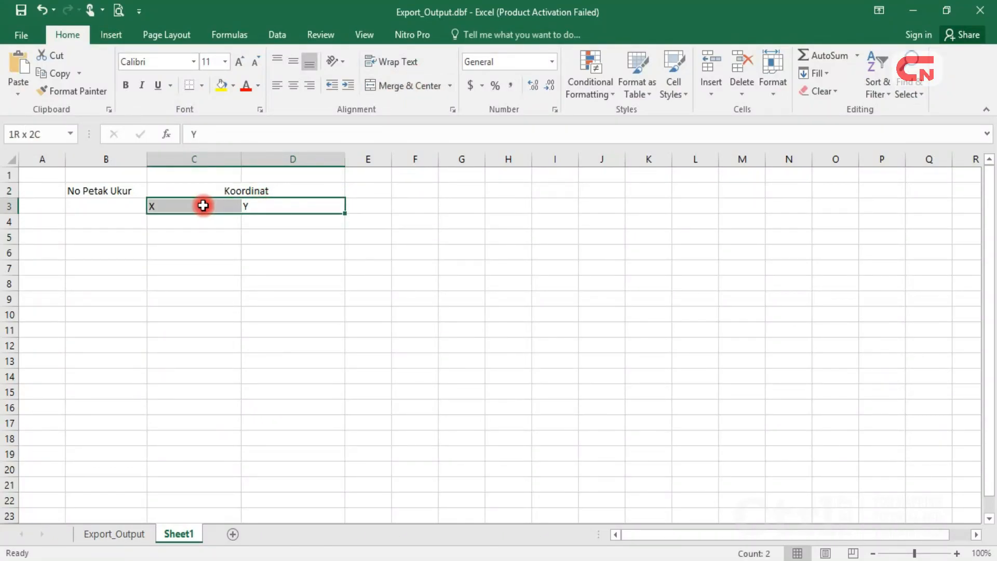
pyautogui.click(295, 84)
pyautogui.moveTo(104, 191); pyautogui.dragTo(105, 206)
pyautogui.click(410, 85)
pyautogui.click(294, 63)
pyautogui.click(331, 335)
# Number the plots from 1 to 25 in cells B4:B28 by entering the first values and filling the series down.
pyautogui.click(121, 222)
pyautogui.write('1')
pyautogui.press('Return')
pyautogui.write('2')
pyautogui.press('Return')
pyautogui.write('3')
pyautogui.press('Return')
pyautogui.moveTo(133, 237); pyautogui.dragTo(148, 497)
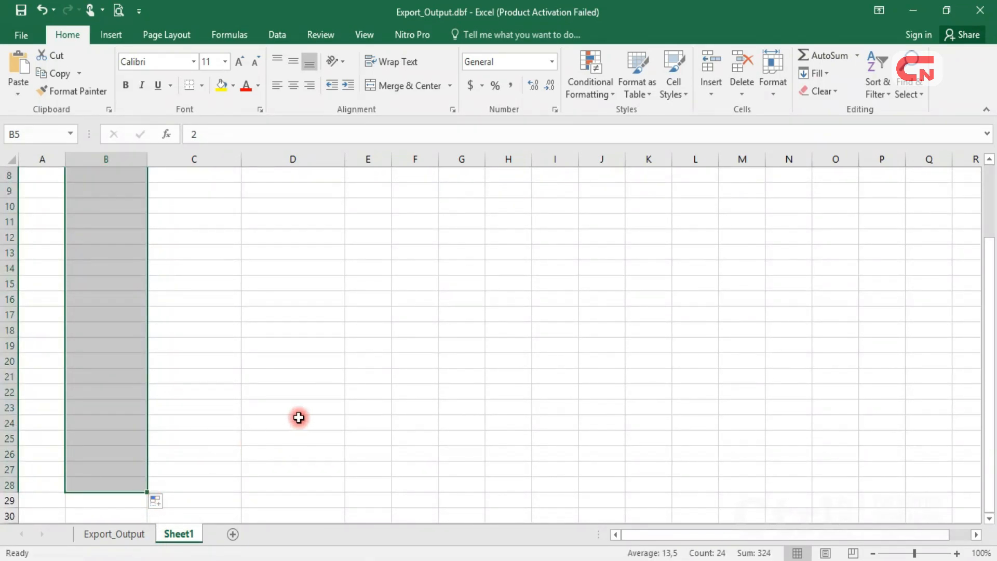
# Center all the plot numbers in column B, including the 1 in cell B4.
pyautogui.click(292, 86)
pyautogui.scroll(3, 383, 351)
pyautogui.click(393, 359)
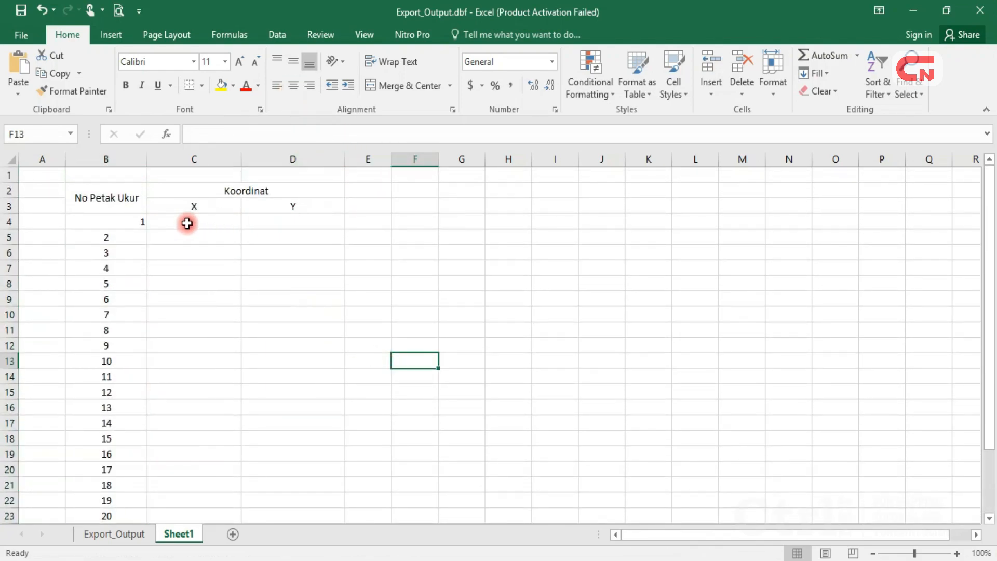
pyautogui.click(138, 224)
pyautogui.click(295, 89)
# Copy the x and y coordinates in E2:F26 of the Export_Output sheet into Sheet1 starting at cell C4.
pyautogui.click(135, 534)
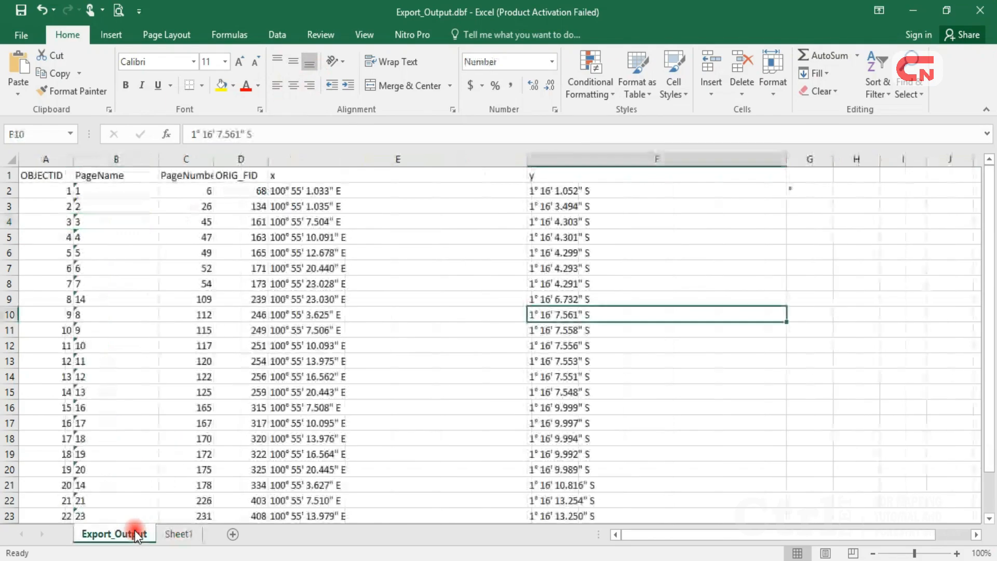
pyautogui.moveTo(291, 194); pyautogui.dragTo(575, 493)
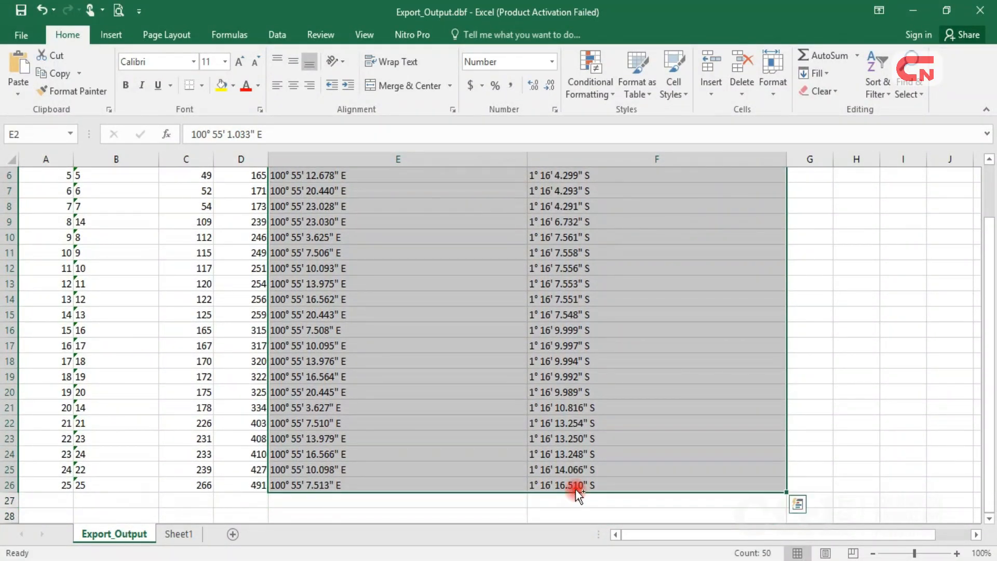
pyautogui.hotkey('ctrl', 'c')
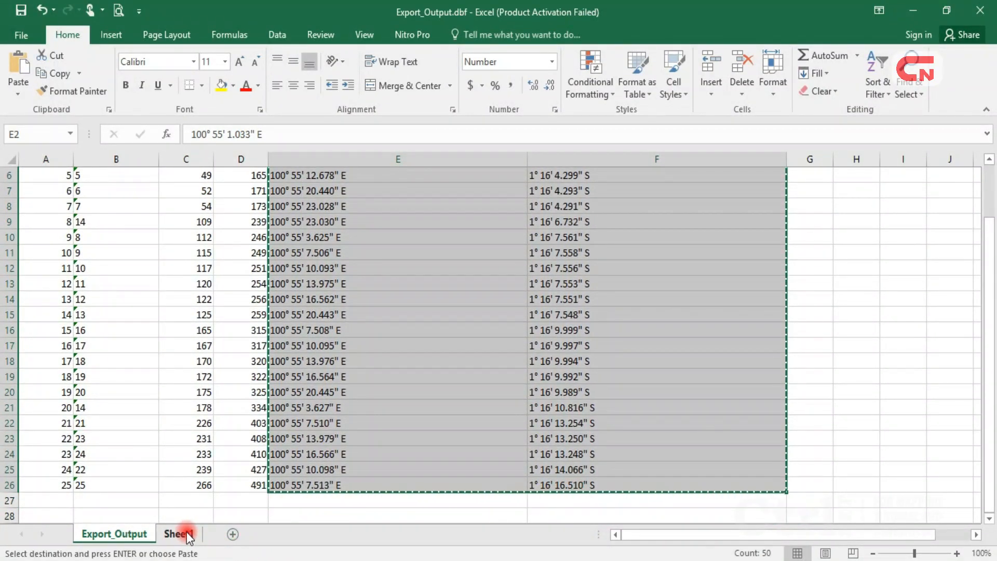
pyautogui.click(183, 534)
pyautogui.click(188, 221)
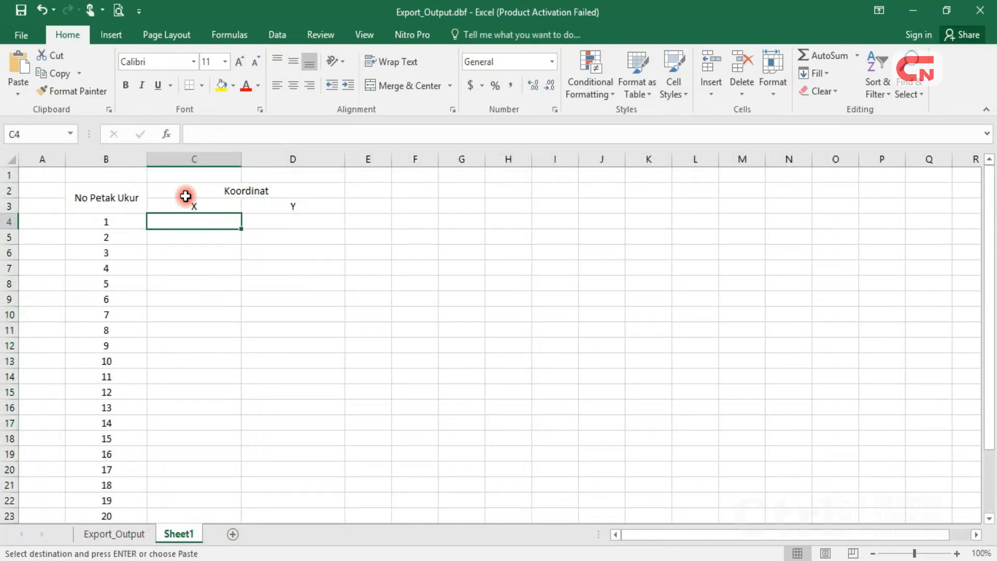
pyautogui.hotkey('ctrl', 'v')
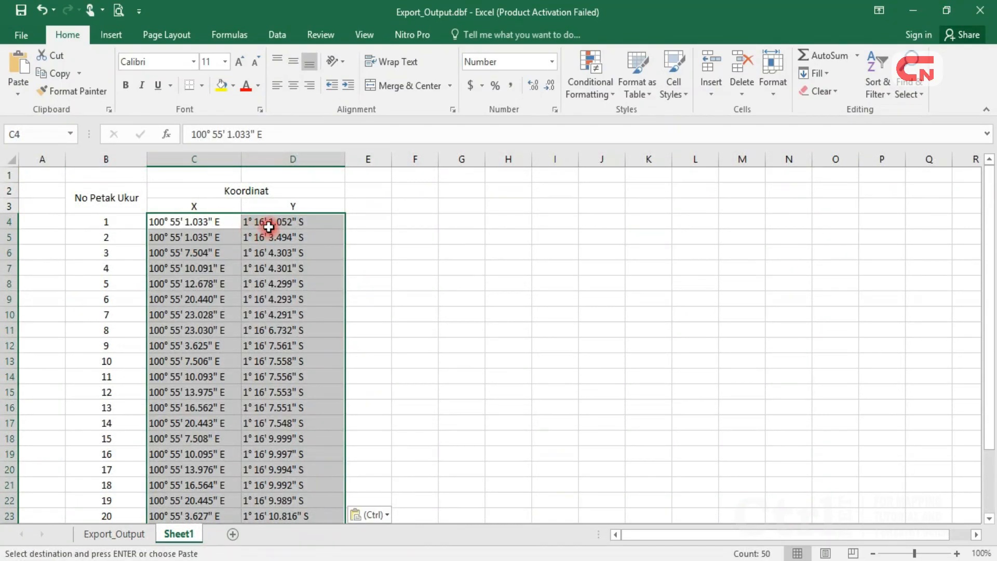
# Narrow column B and wrap the No Petak Ukur header onto two lines.
pyautogui.moveTo(148, 158); pyautogui.dragTo(129, 159)
pyautogui.click(111, 193)
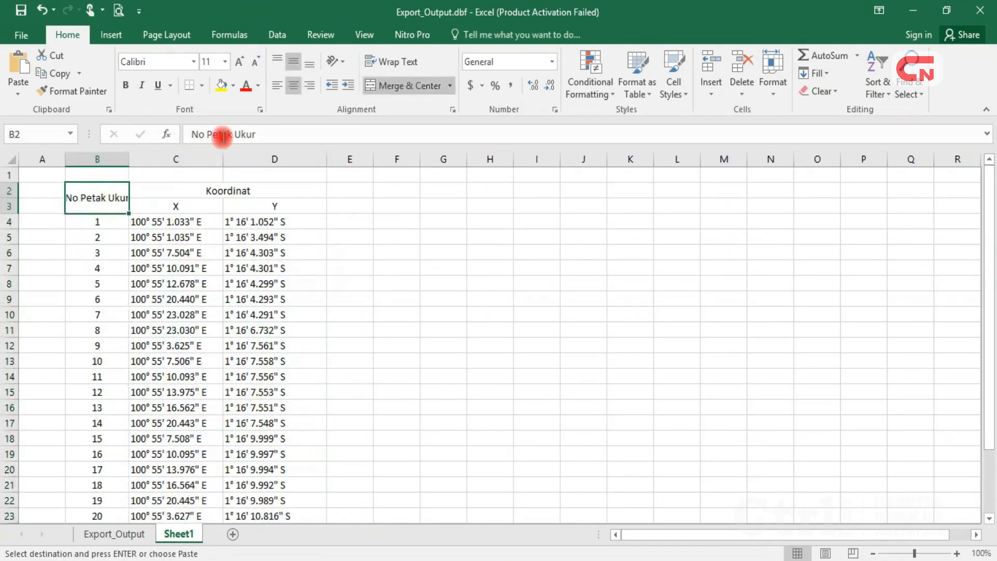
pyautogui.click(394, 66)
pyautogui.moveTo(129, 158); pyautogui.dragTo(119, 157)
pyautogui.click(332, 234)
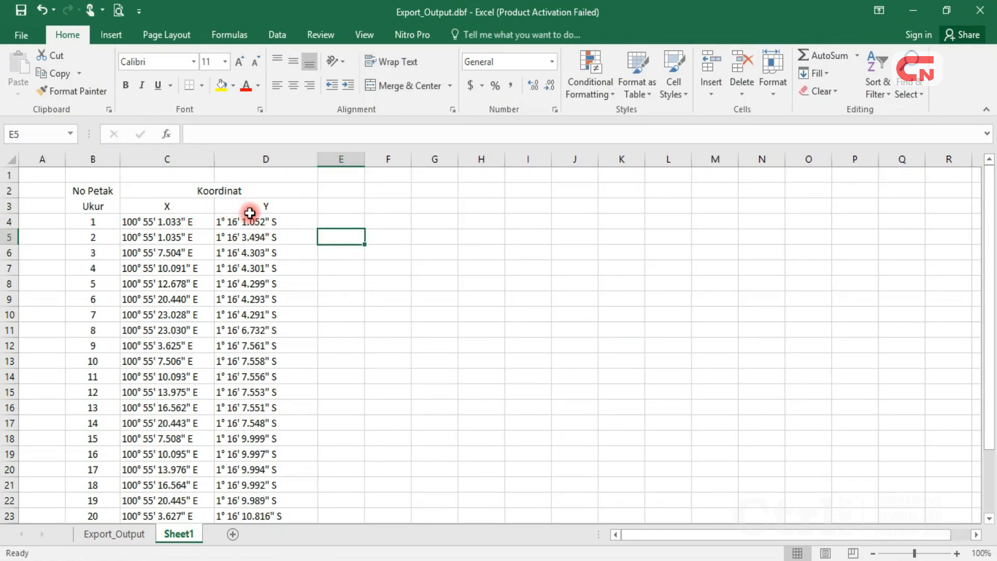
# Center the contents of the coordinate columns C and D.
pyautogui.moveTo(151, 158); pyautogui.dragTo(245, 178)
pyautogui.click(293, 85)
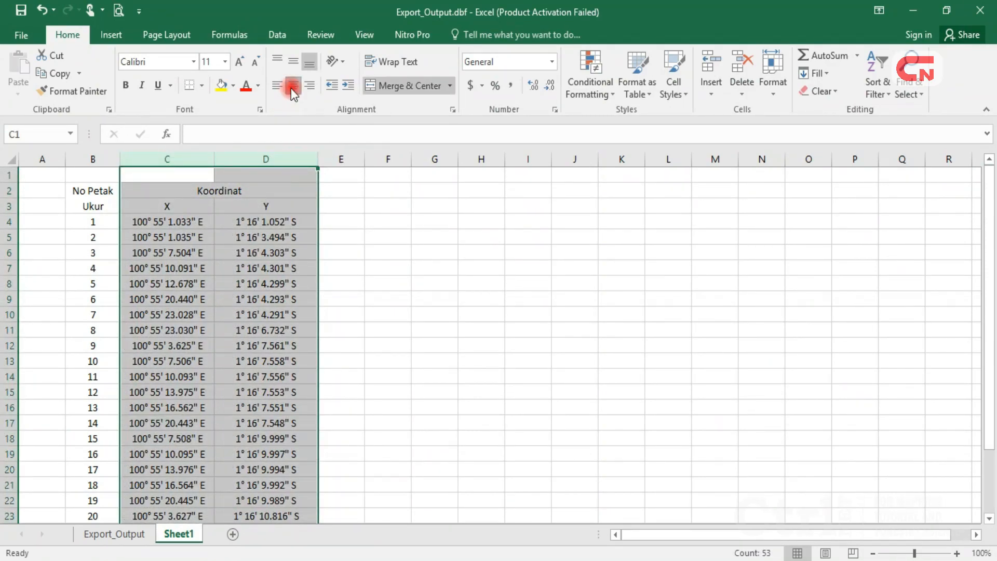
pyautogui.click(345, 253)
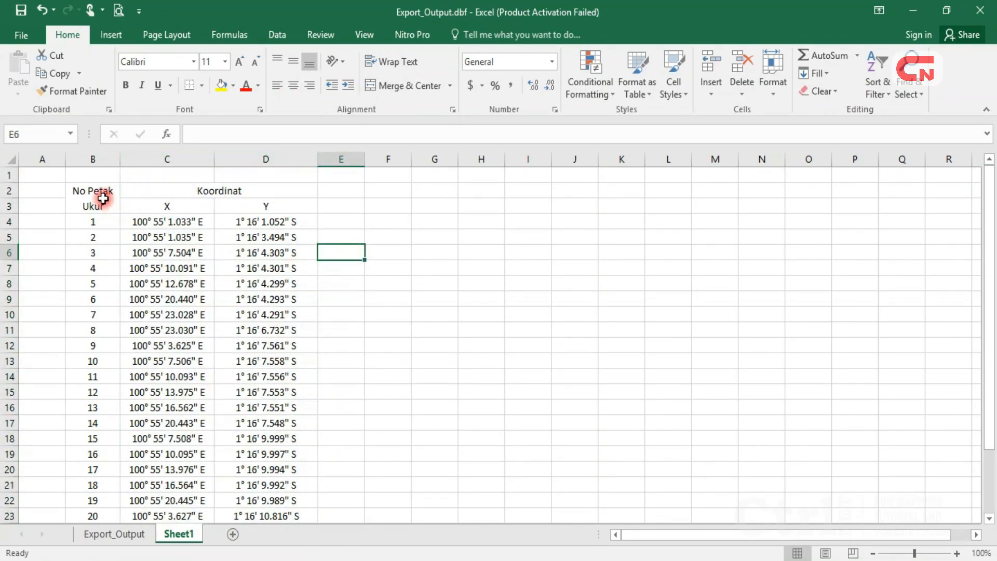
# Apply all borders to the table in B2:D28 and make its header rows bold.
pyautogui.moveTo(101, 198); pyautogui.dragTo(251, 497)
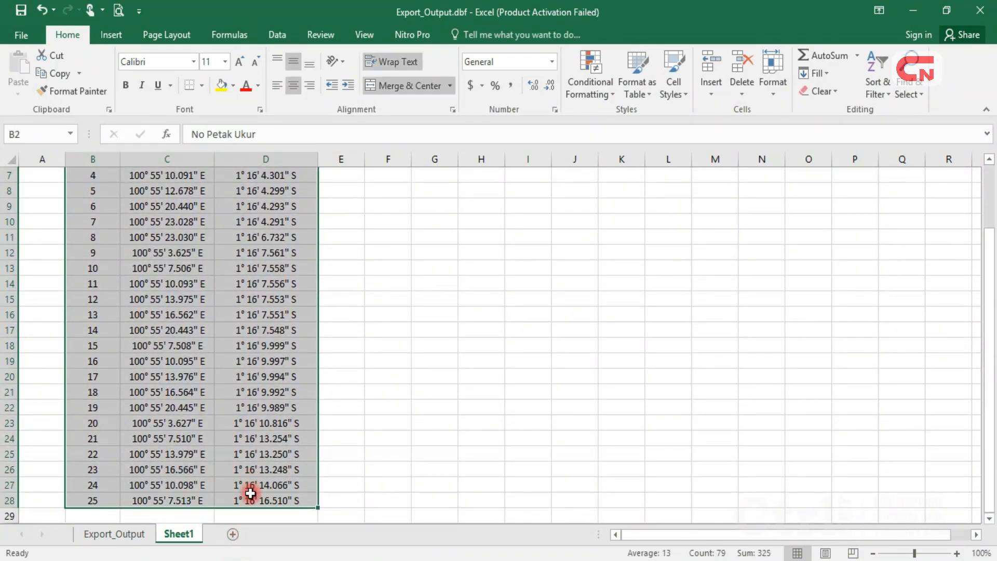
pyautogui.click(201, 85)
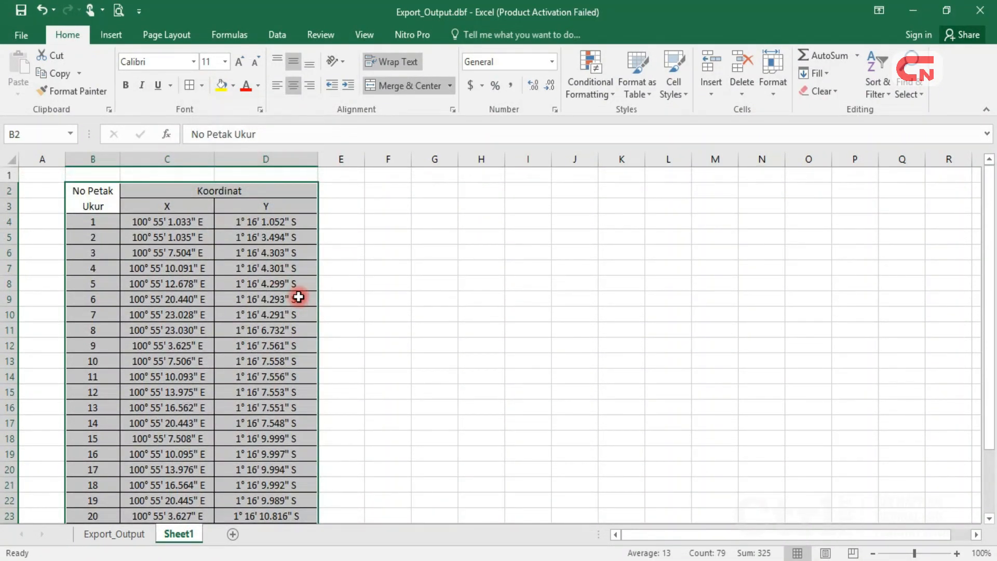
pyautogui.click(358, 315)
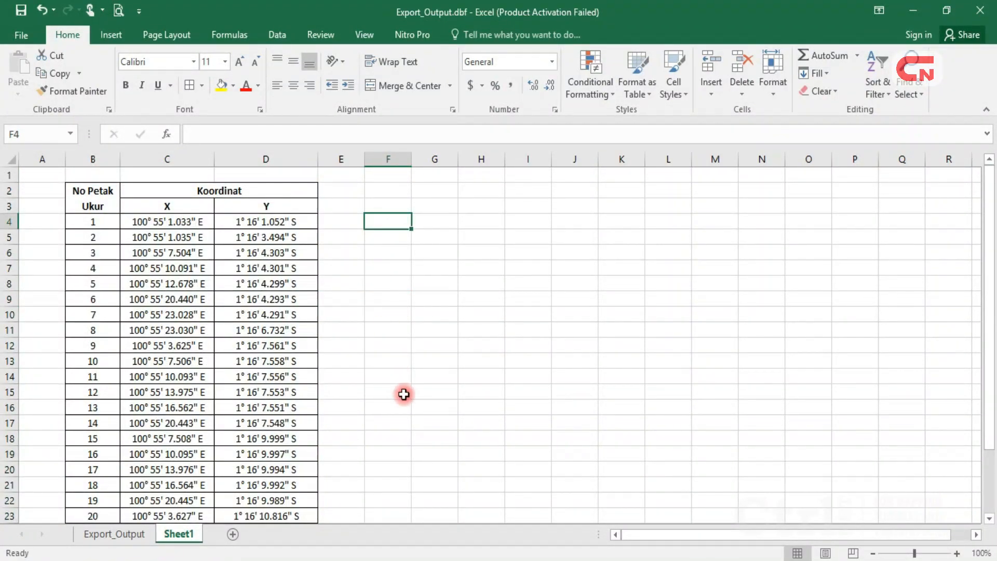
# Select the finished table B2:D28 and hide the worksheet's gridlines.
pyautogui.moveTo(78, 195); pyautogui.dragTo(188, 497)
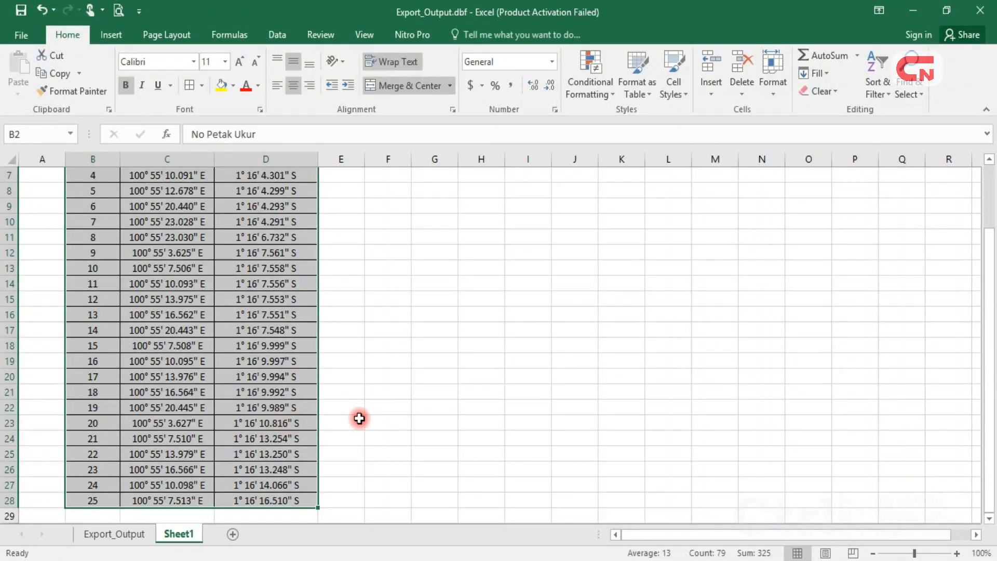
pyautogui.click(362, 37)
pyautogui.click(160, 86)
pyautogui.click(429, 283)
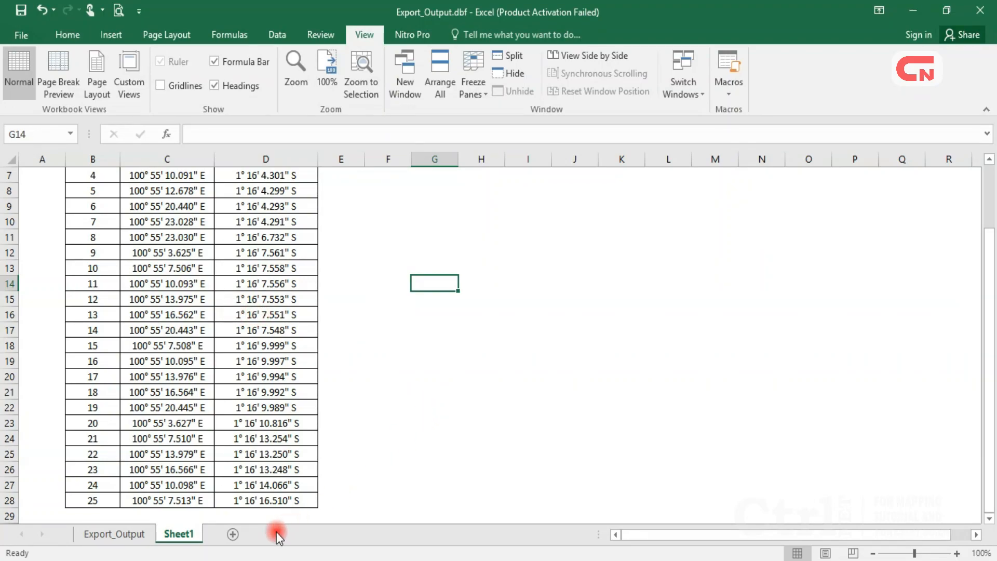
# Switch to the ArcMap layout and add Sampling_persegipanjang.shp, Titik_Petak_Ukur.shp and Areal_Petak_Ukur.shp to the View6 data frame.
pyautogui.click(195, 560)
pyautogui.click(262, 532)
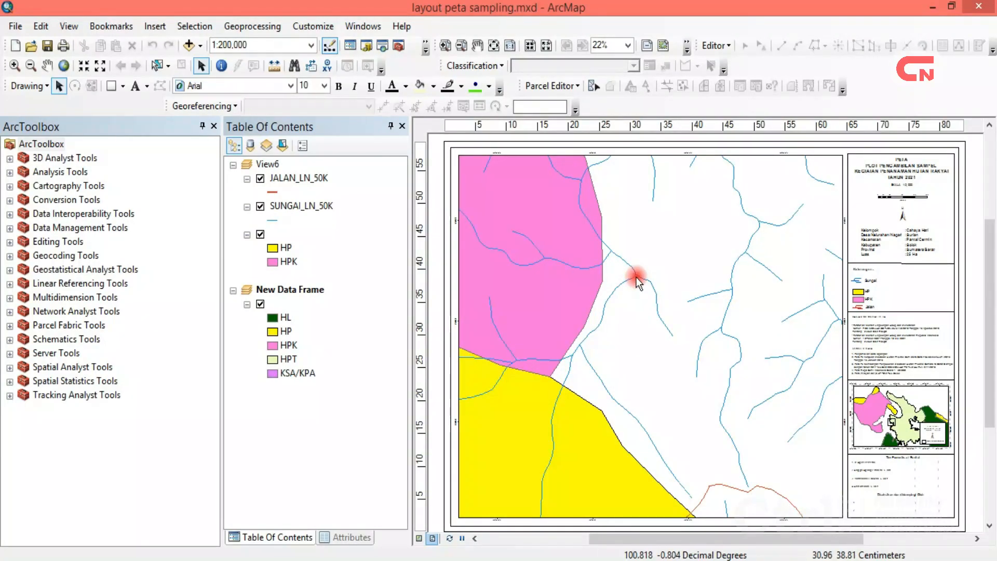
pyautogui.rightClick(269, 165)
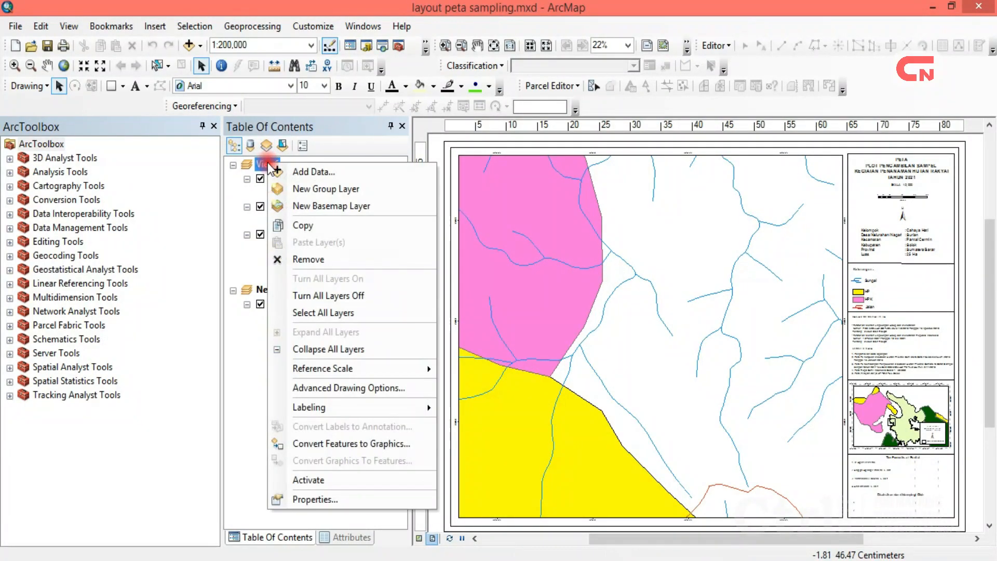
pyautogui.click(298, 173)
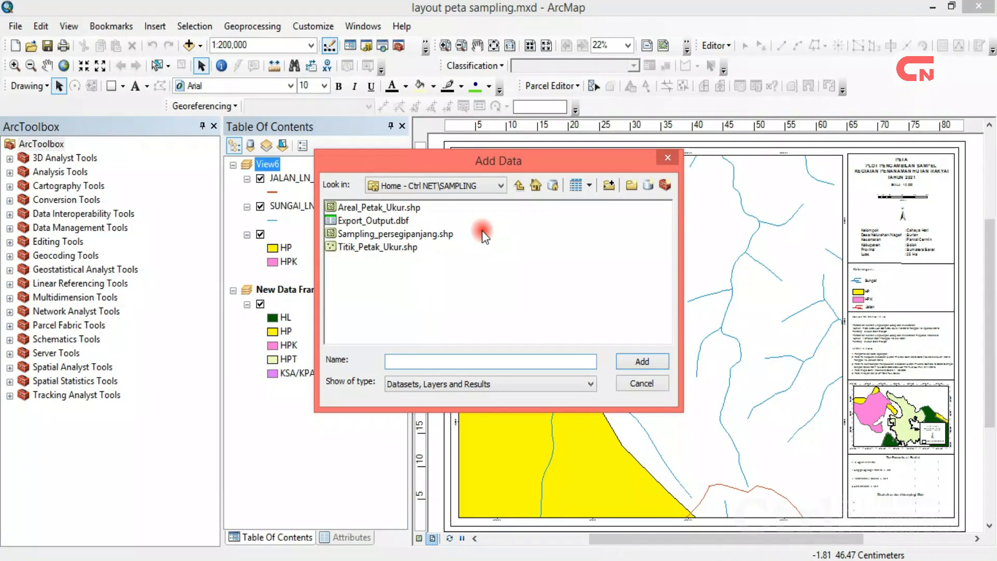
pyautogui.click(444, 235)
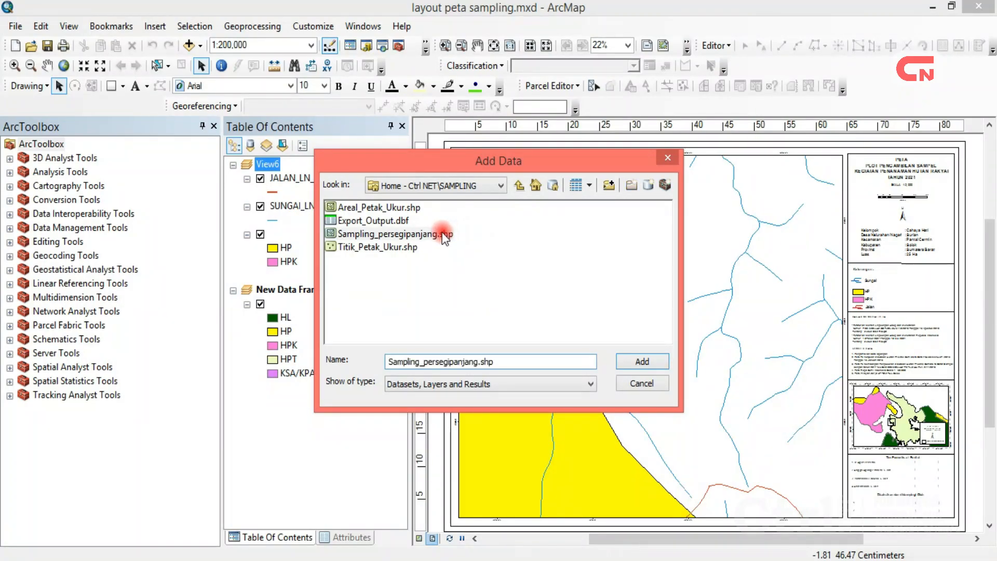
pyautogui.keyDown('ctrl'); pyautogui.click(410, 248); pyautogui.keyUp('ctrl')
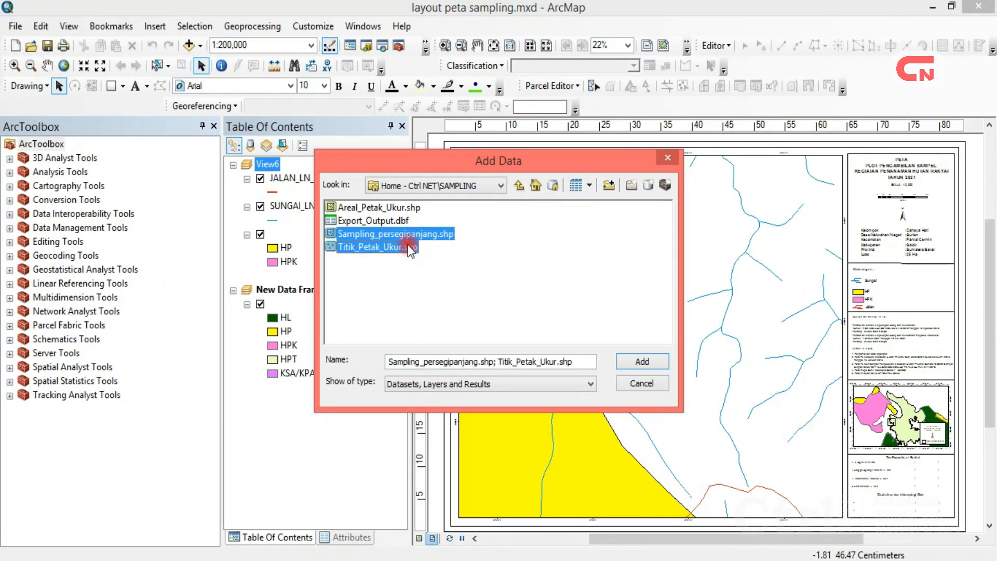
pyautogui.keyDown('ctrl'); pyautogui.click(399, 207); pyautogui.keyUp('ctrl')
pyautogui.click(654, 359)
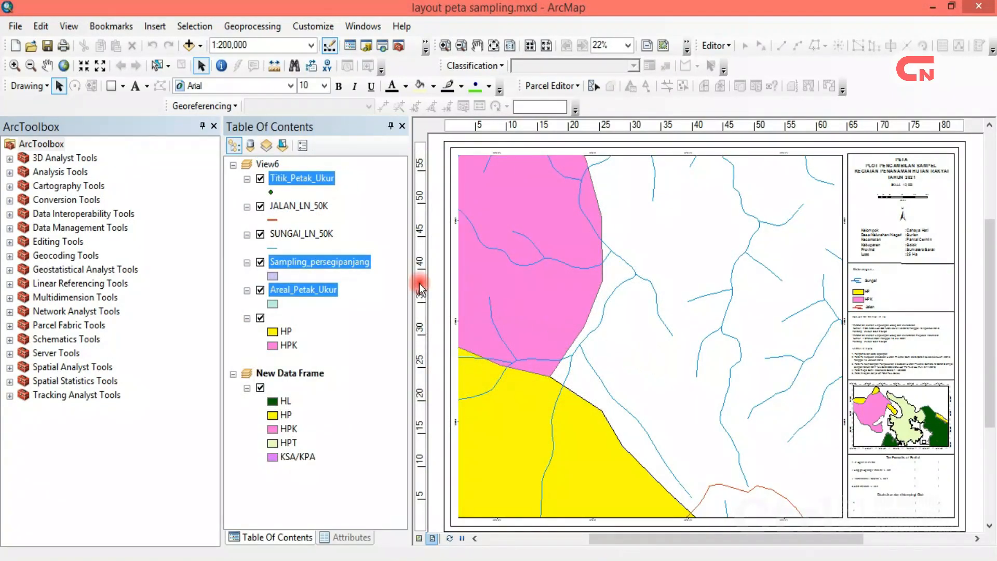
# Zoom the View6 data frame to the extent of the Sampling_persegipanjang layer.
pyautogui.click(348, 263)
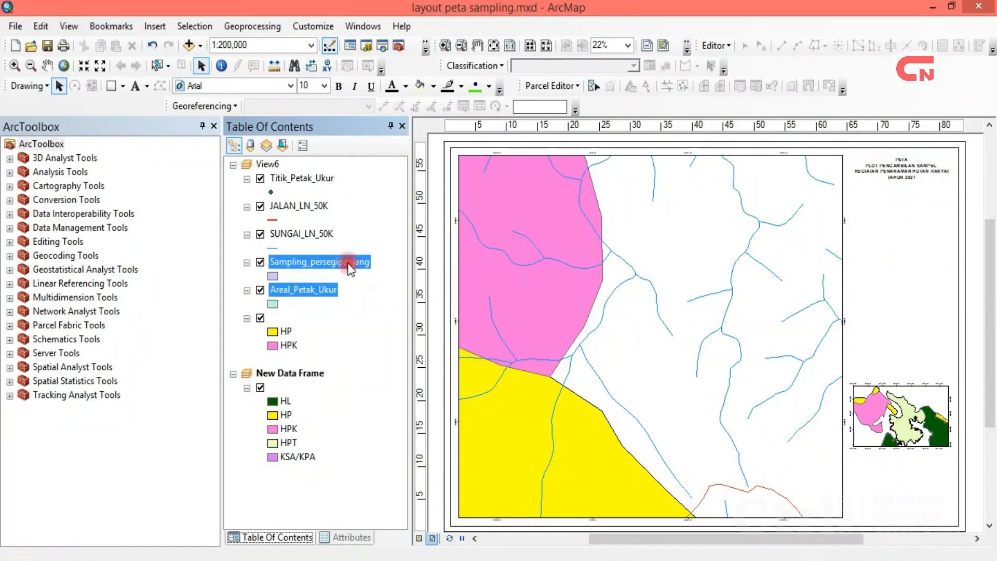
pyautogui.rightClick(347, 263)
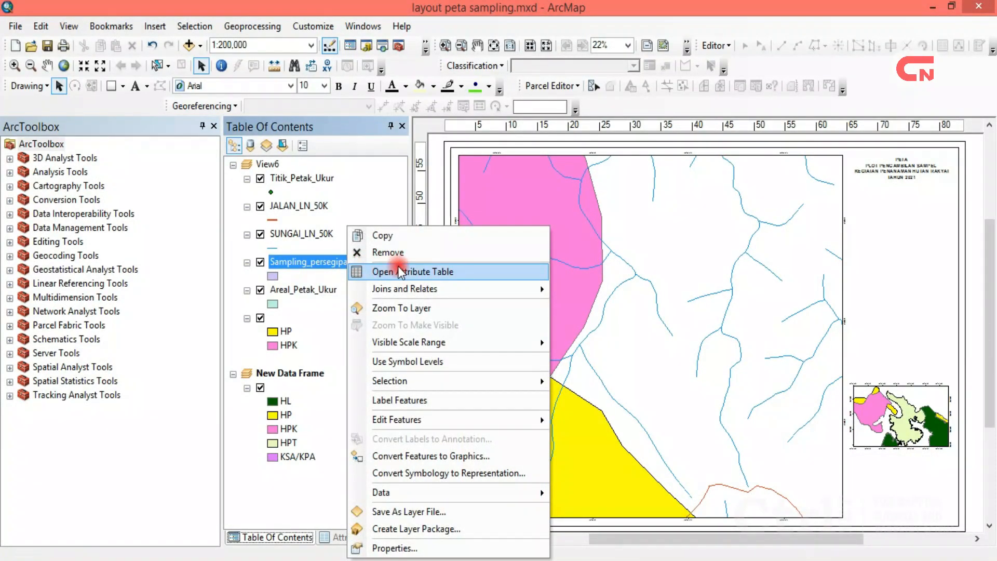
pyautogui.click(401, 309)
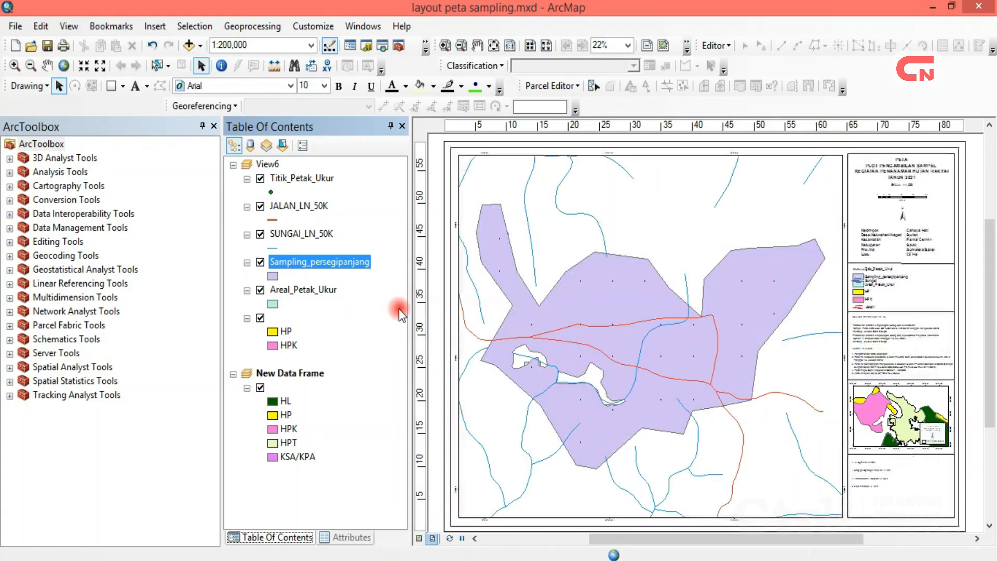
# Check the scale text in the layout's title block and set the View6 data frame's map scale to 1:1,500.
pyautogui.click(570, 277)
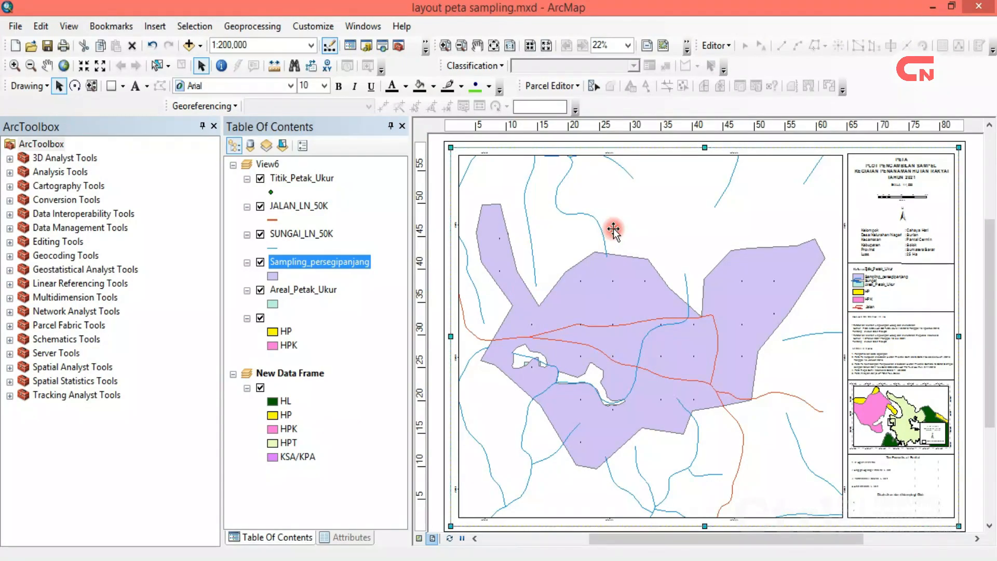
pyautogui.click(613, 230)
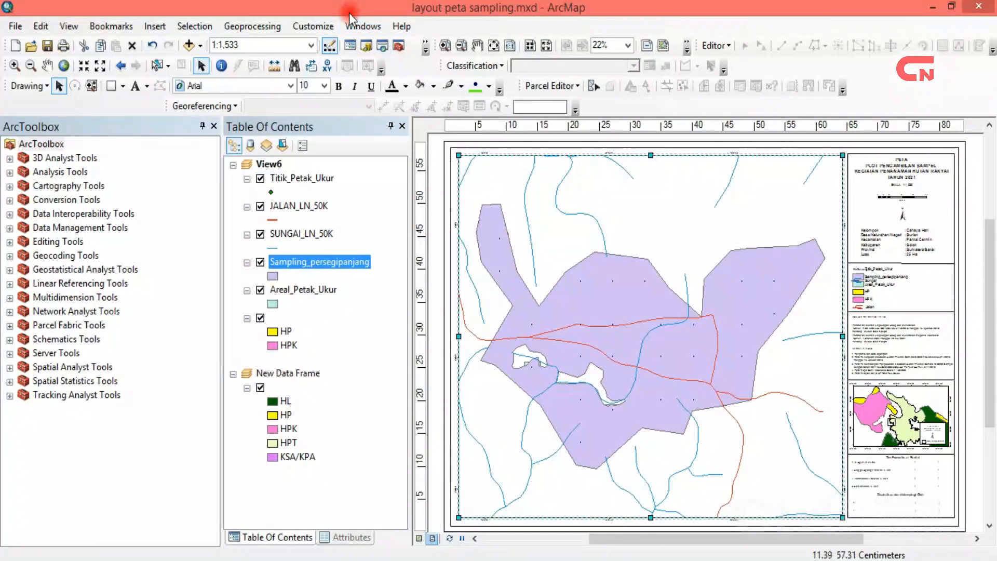
pyautogui.click(447, 46)
pyautogui.moveTo(841, 153); pyautogui.dragTo(934, 231)
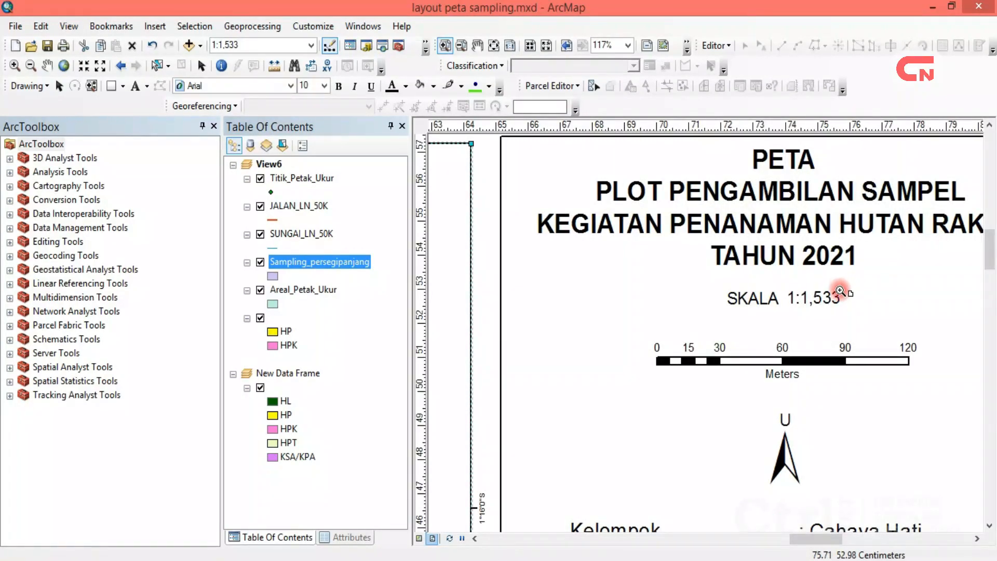
pyautogui.click(493, 46)
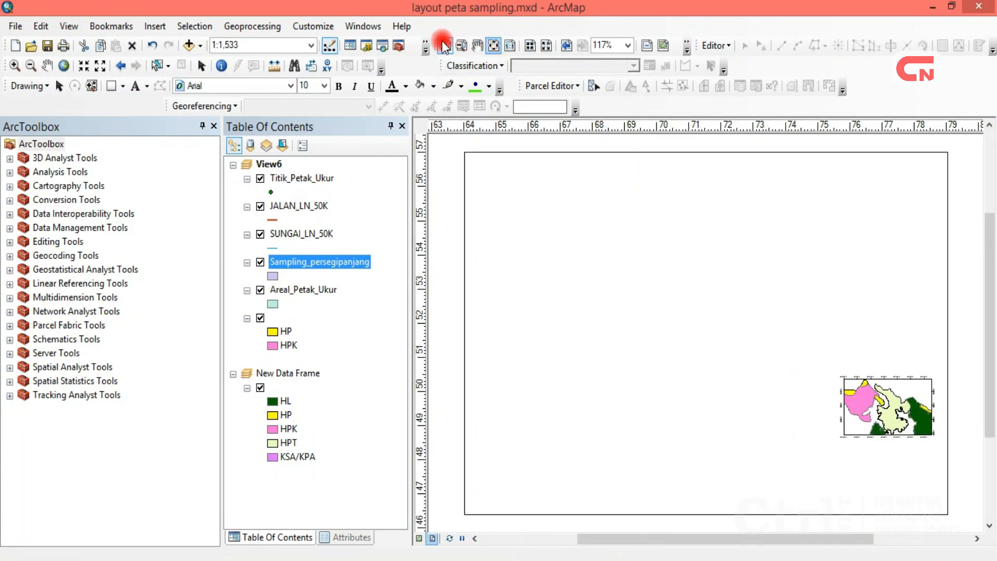
pyautogui.click(310, 45)
pyautogui.click(253, 47)
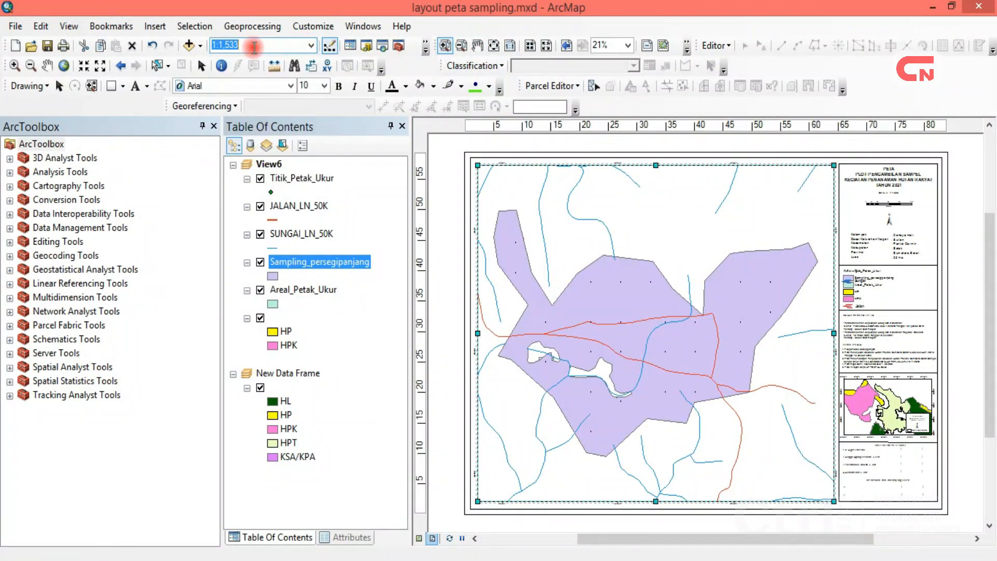
pyautogui.write('00')
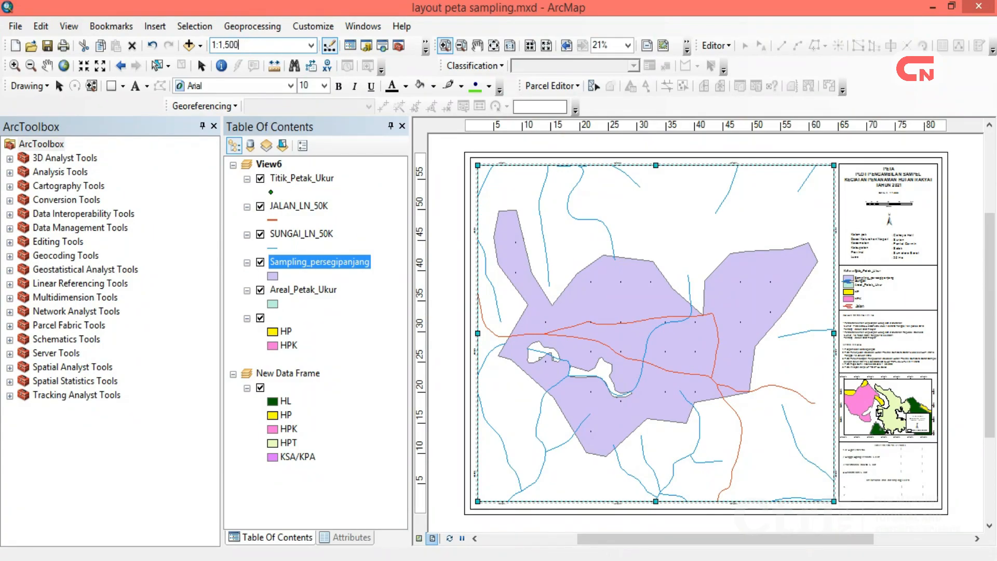
pyautogui.press('Return')
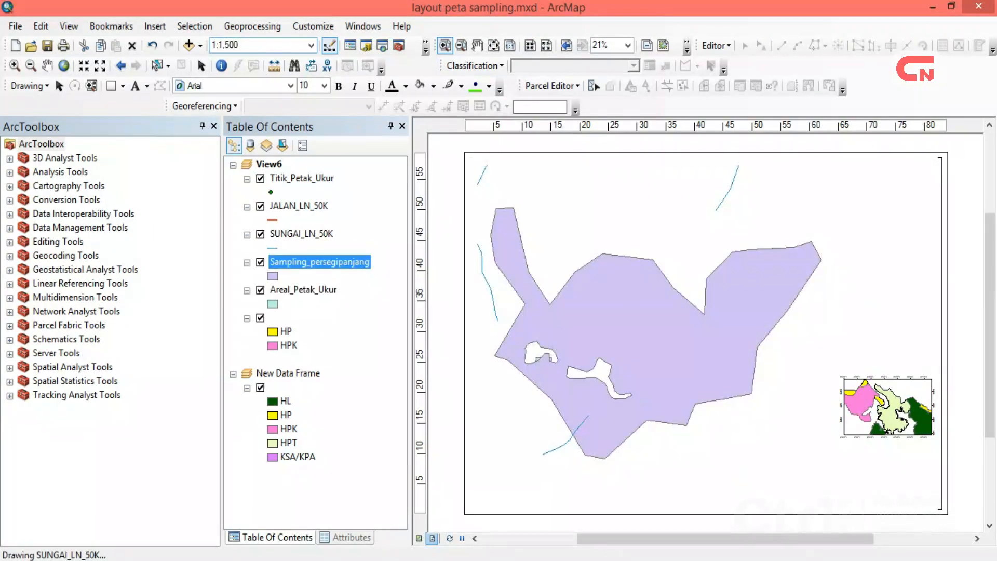
# Reorder View6's layers so Areal_Petak_Ukur lies above SUNGAI_LN_50K, followed by JALAN_LN_50K and Sampling_persegipanjang.
pyautogui.click(358, 331)
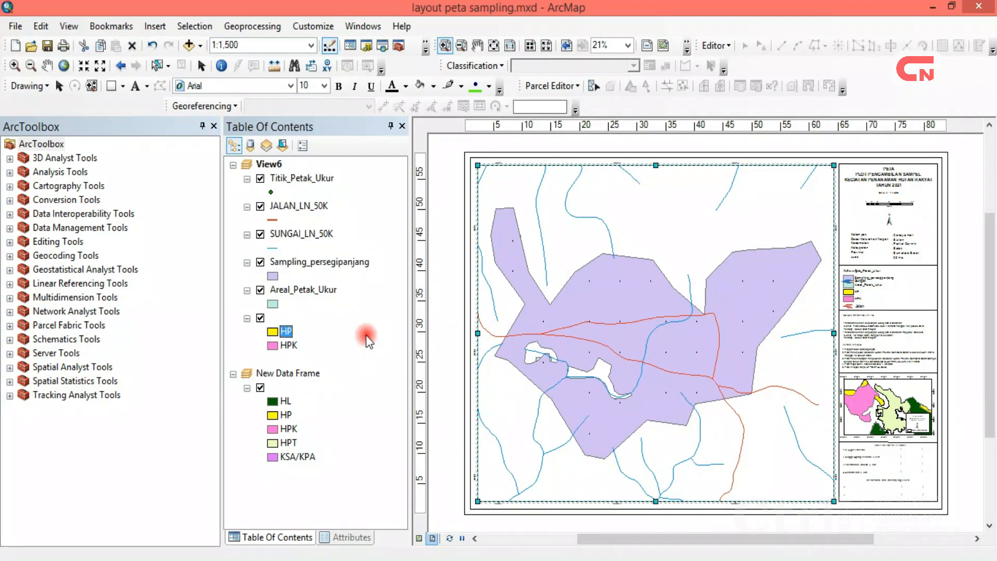
pyautogui.moveTo(309, 295); pyautogui.dragTo(313, 257)
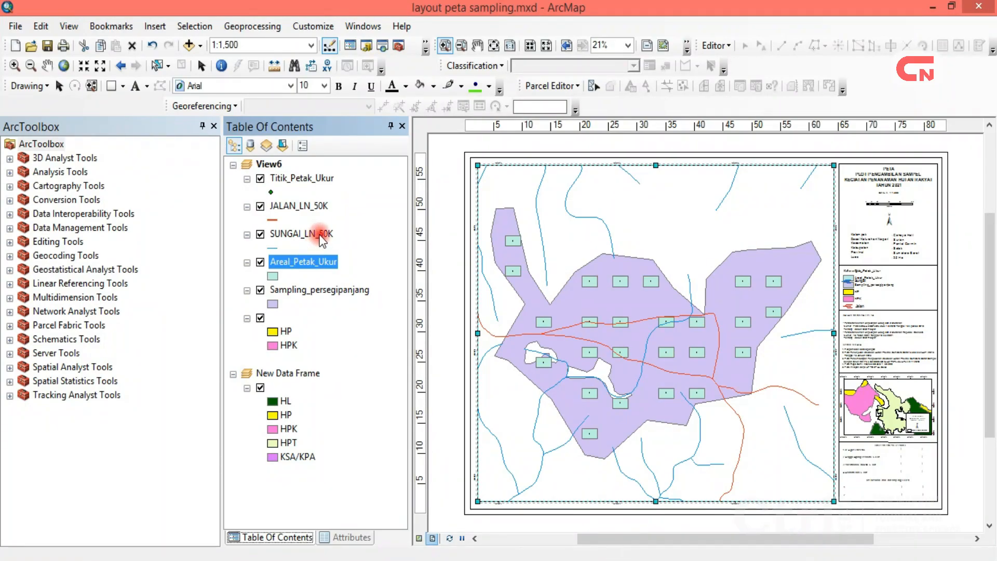
pyautogui.moveTo(321, 240); pyautogui.dragTo(322, 270)
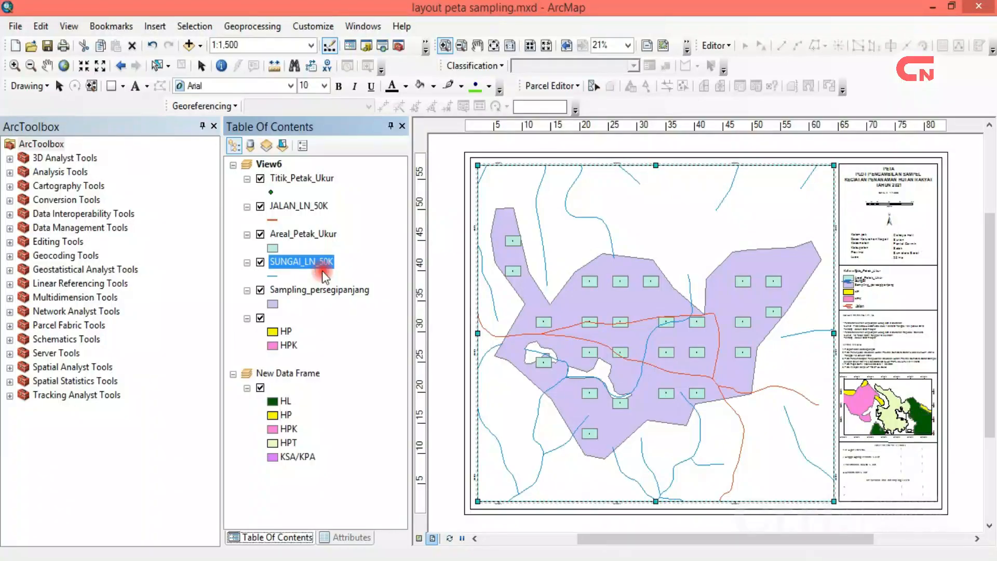
pyautogui.click(319, 208)
pyautogui.moveTo(314, 247); pyautogui.dragTo(305, 269)
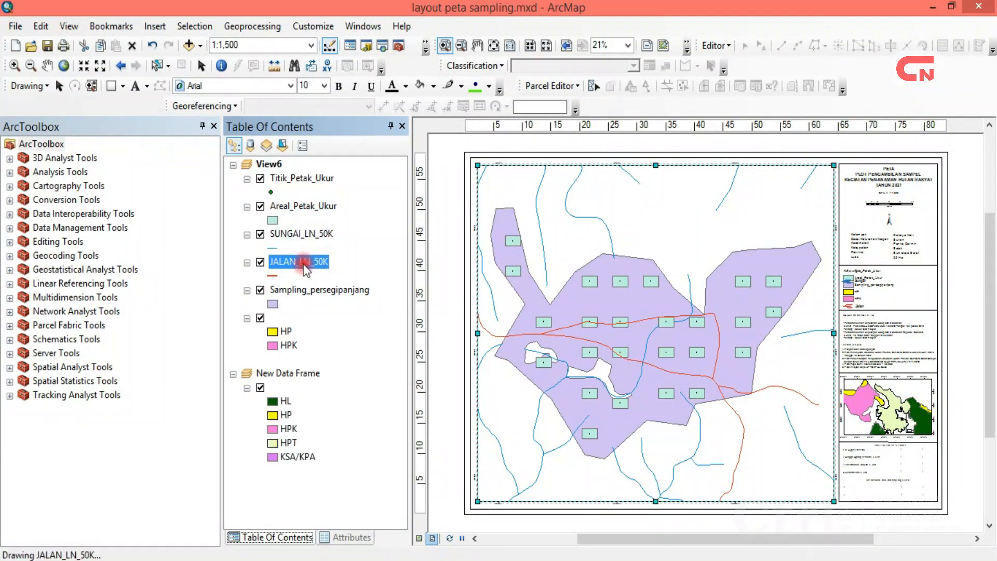
# Change the fill color of the Areal_Petak_Ukur plot areas to bright yellow-green.
pyautogui.click(273, 248)
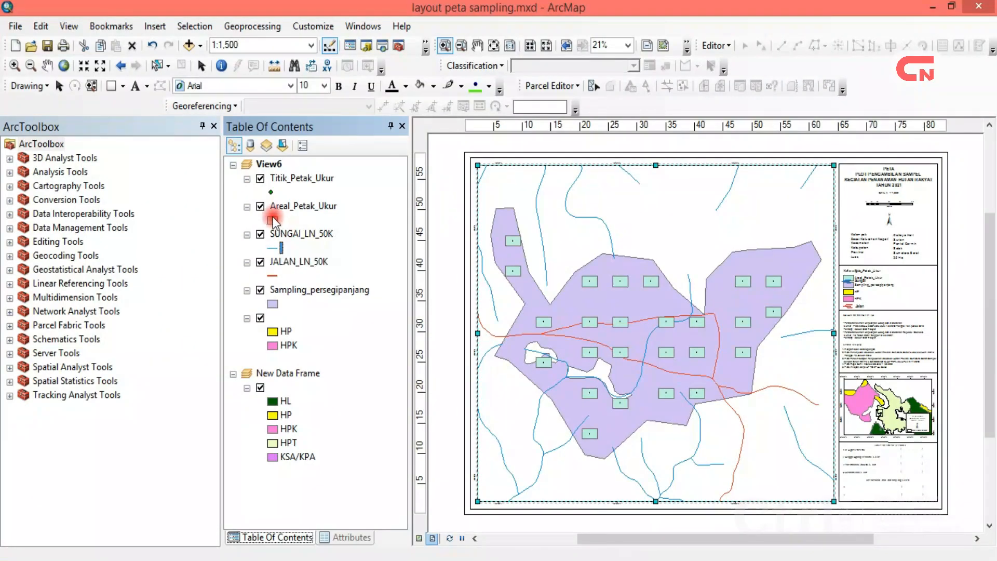
pyautogui.click(273, 222)
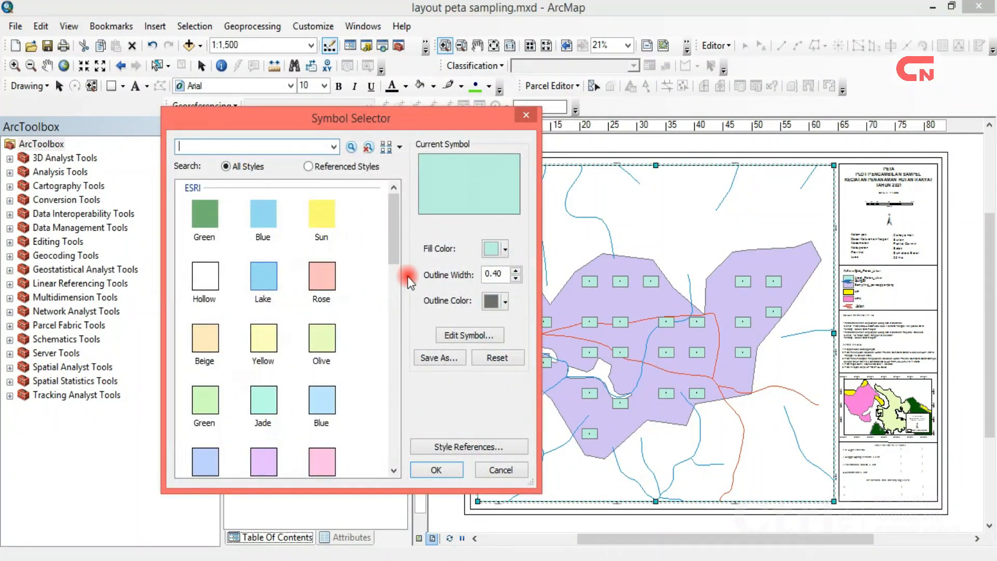
pyautogui.click(504, 249)
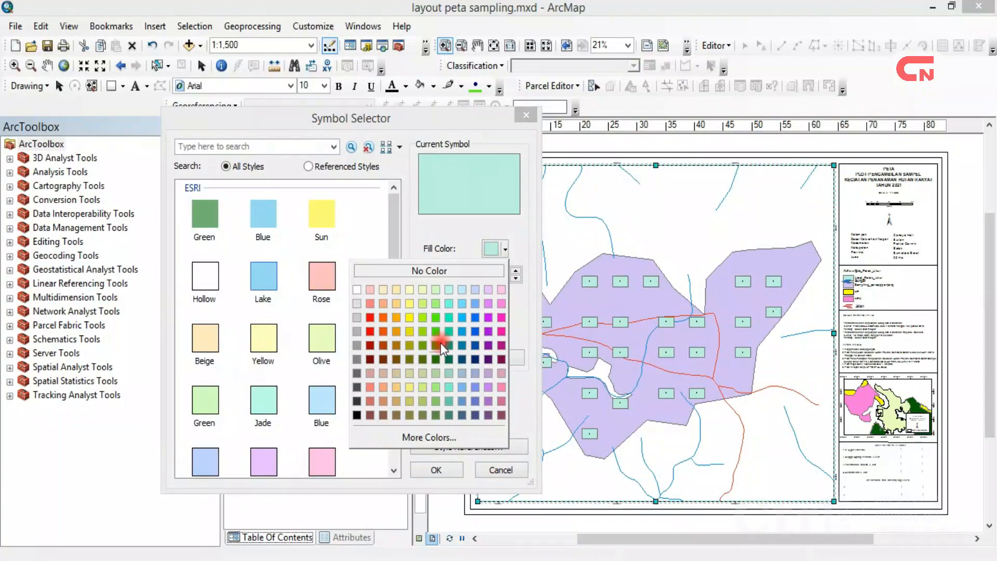
pyautogui.click(423, 315)
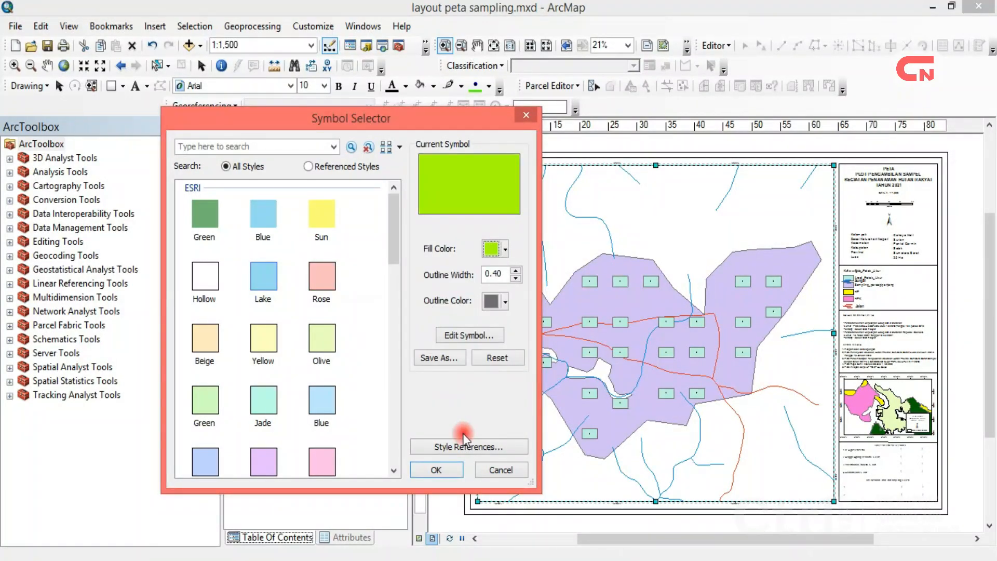
pyautogui.click(453, 468)
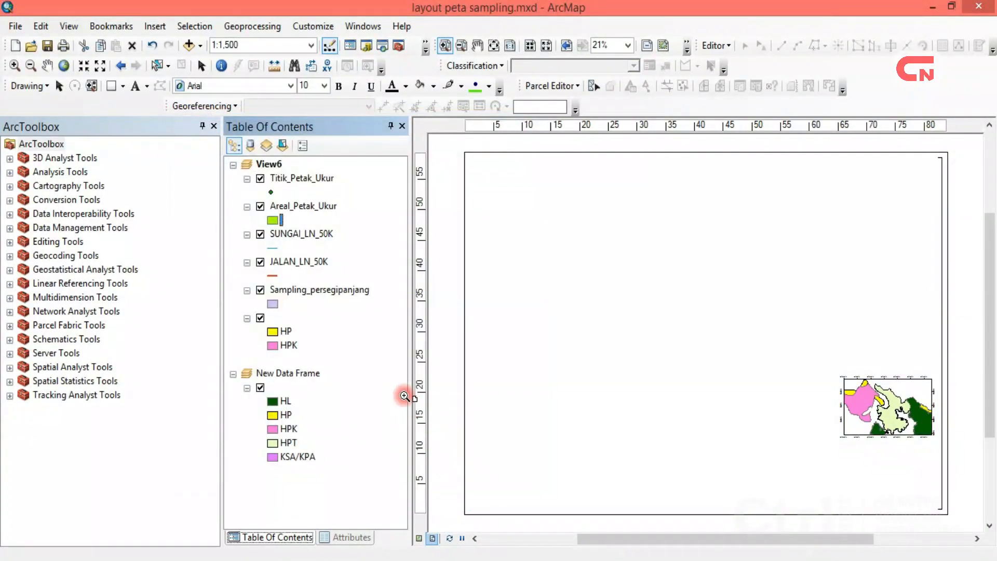
# Symbolize the Titik_Petak_Ukur points with the black Circle 1 marker at size 8.
pyautogui.click(271, 192)
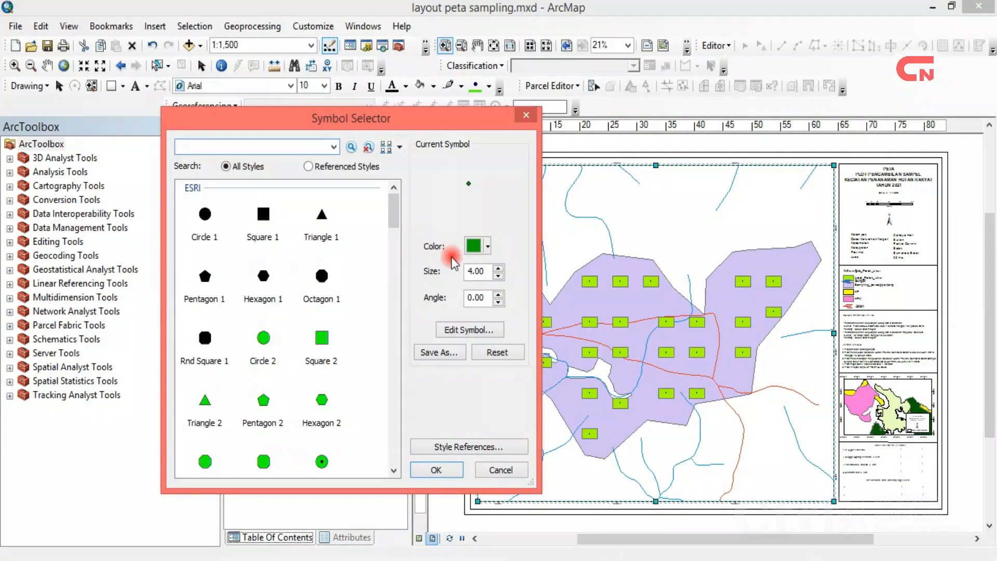
pyautogui.click(204, 215)
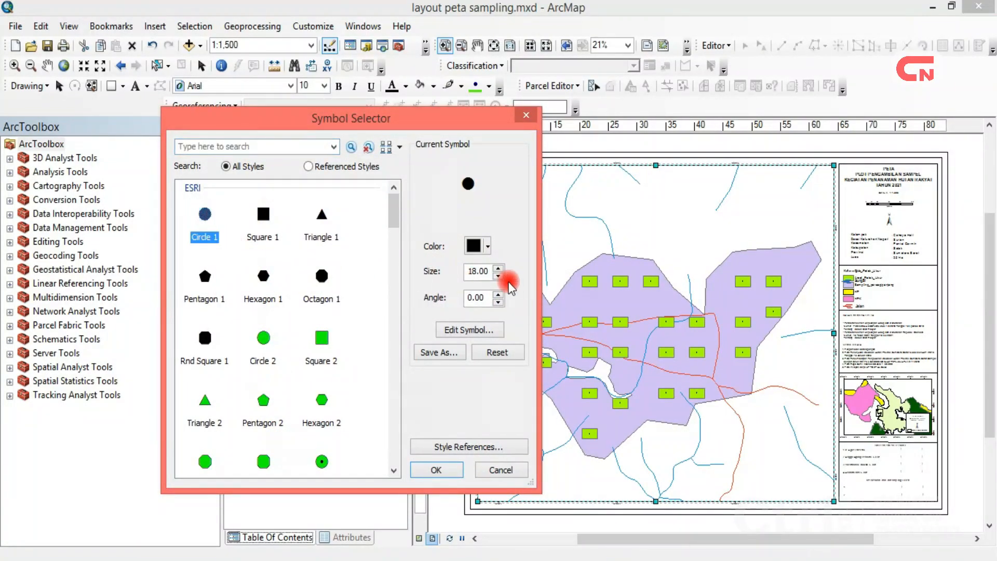
pyautogui.click(498, 275)
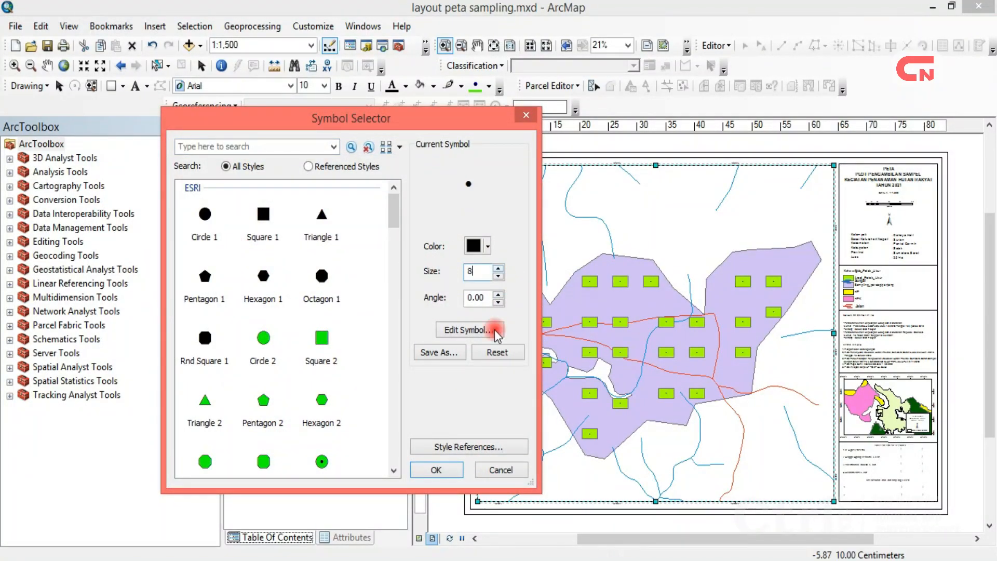
pyautogui.click(436, 470)
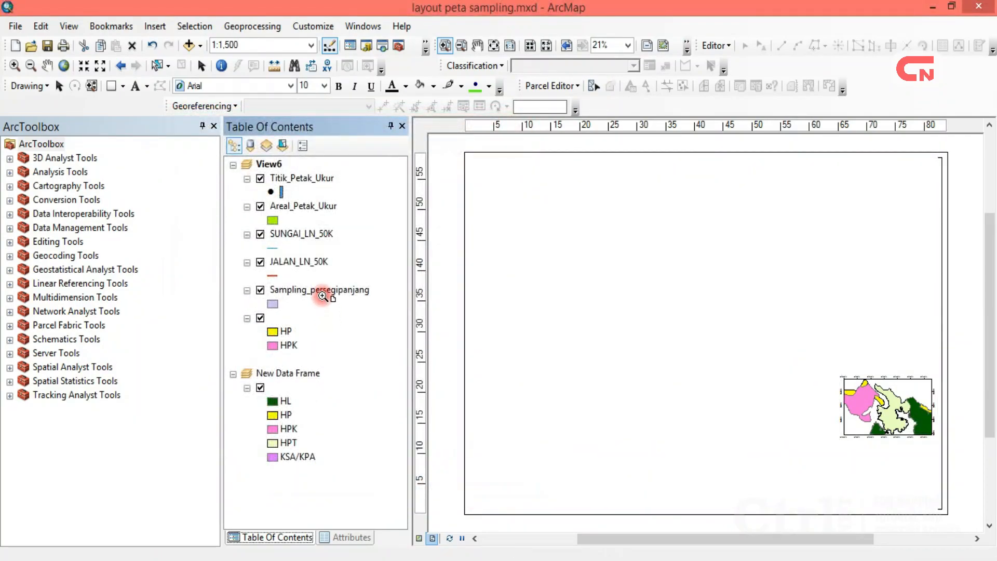
# Try no fill and yellow for the Sampling_persegipanjang polygon, and settle on a blue fill color.
pyautogui.click(274, 304)
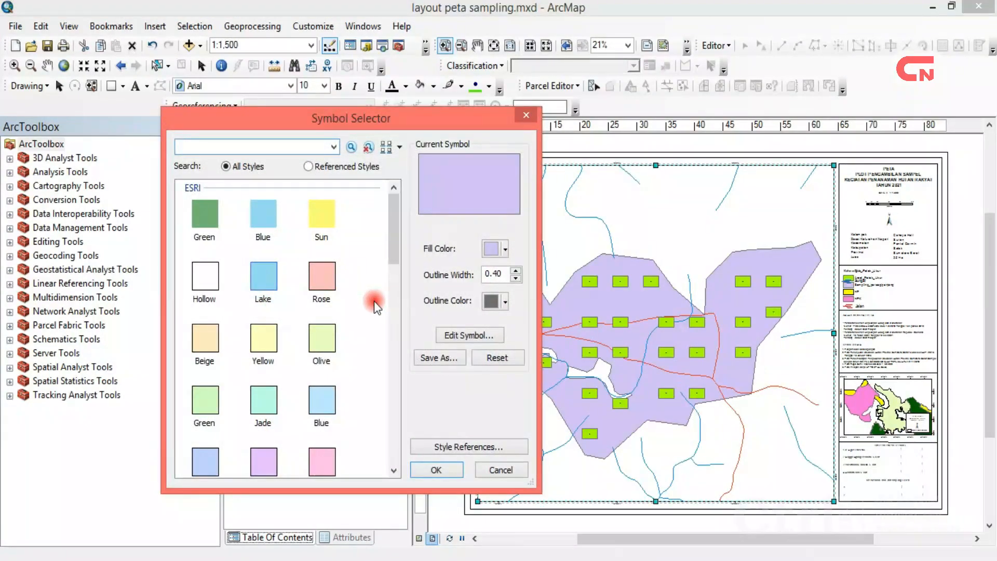
pyautogui.click(506, 249)
pyautogui.click(407, 271)
pyautogui.click(513, 252)
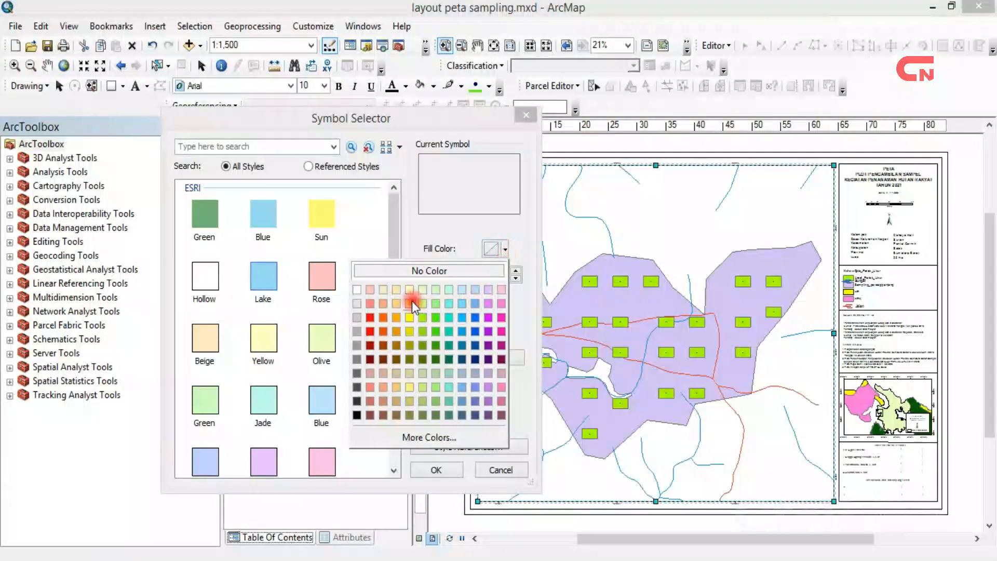
pyautogui.click(410, 316)
pyautogui.click(504, 251)
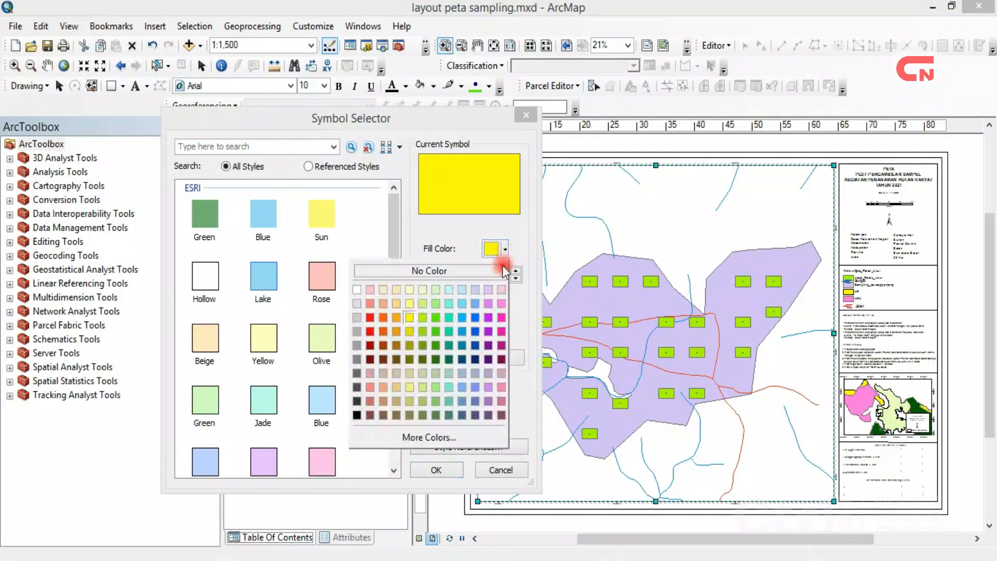
pyautogui.click(479, 333)
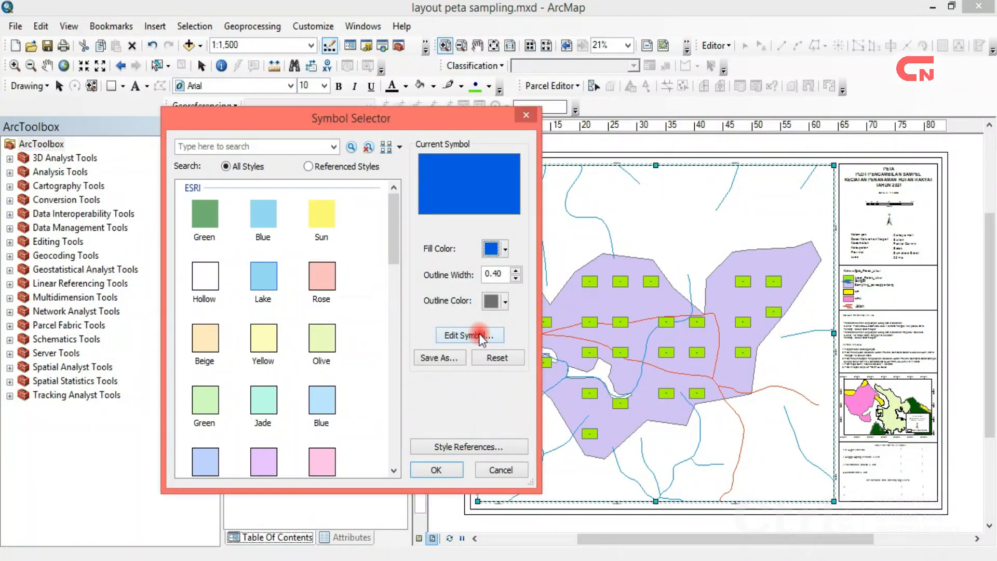
pyautogui.click(441, 471)
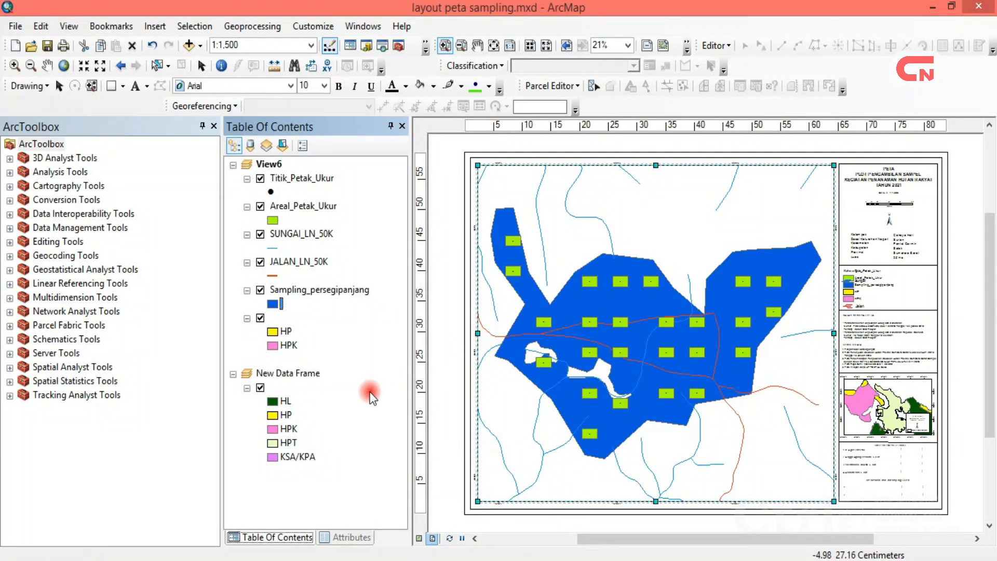
# Add the Area_sampling.shp shapefile from the SAMPLING folder to the View6 data frame.
pyautogui.rightClick(276, 161)
pyautogui.click(295, 166)
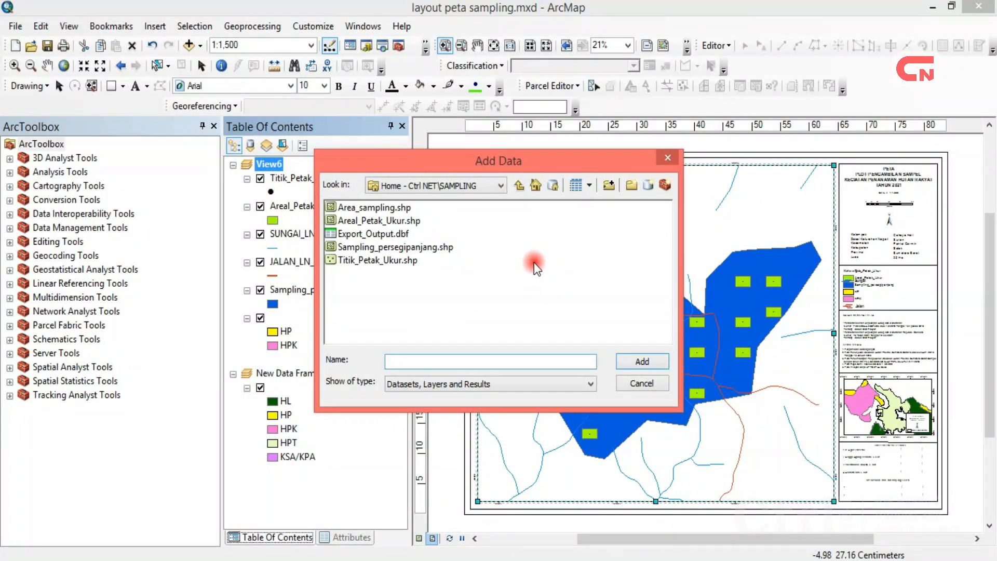
pyautogui.click(386, 208)
pyautogui.click(632, 361)
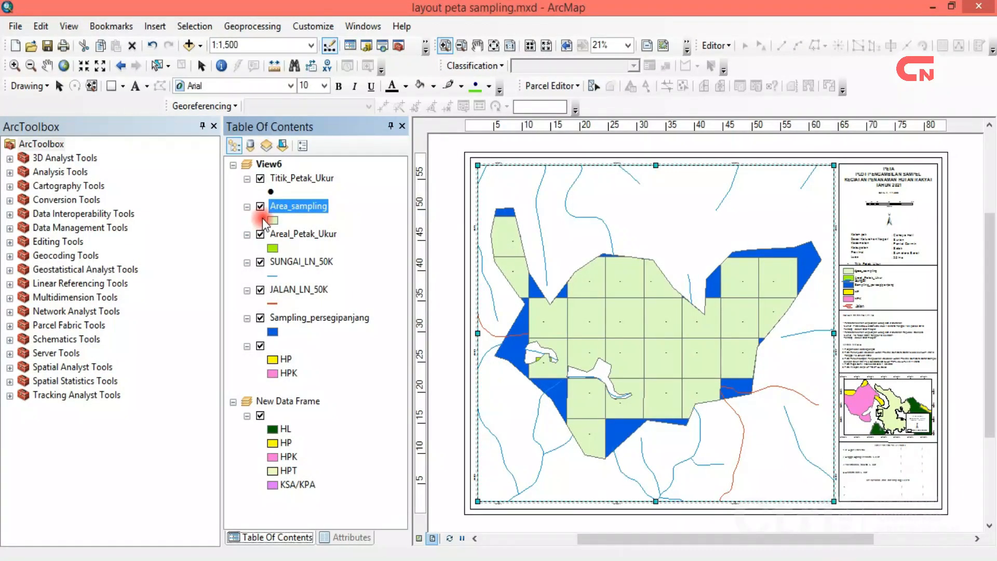
# Symbolize the Area_sampling layer with the Hollow style and a red outline of width 1.
pyautogui.click(272, 219)
pyautogui.click(209, 271)
pyautogui.click(506, 303)
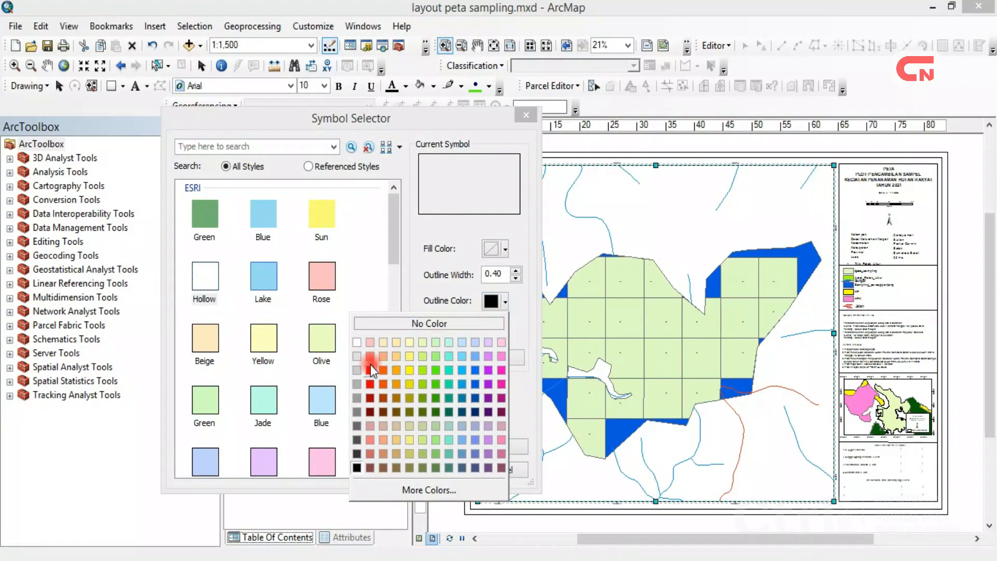
pyautogui.click(370, 367)
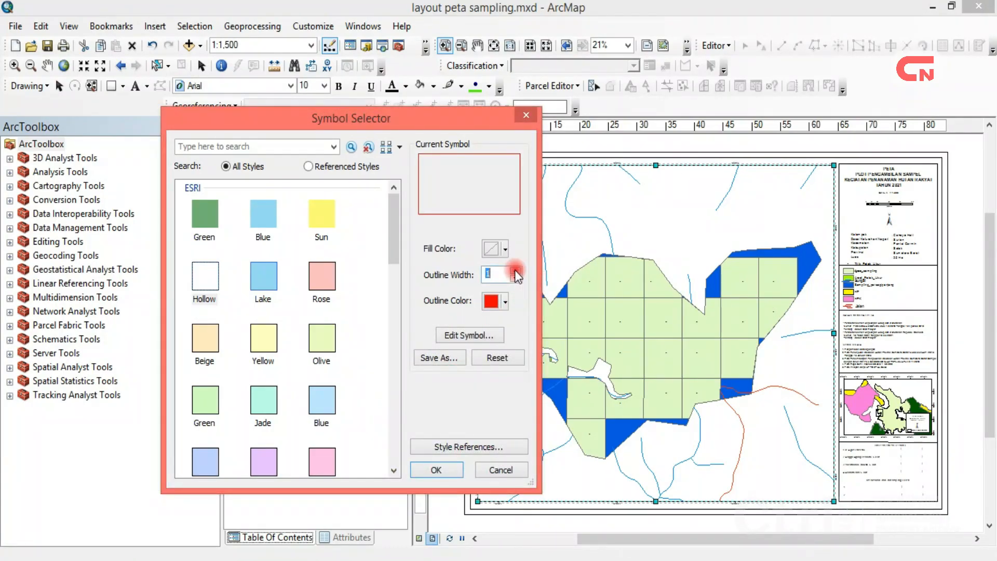
pyautogui.click(438, 470)
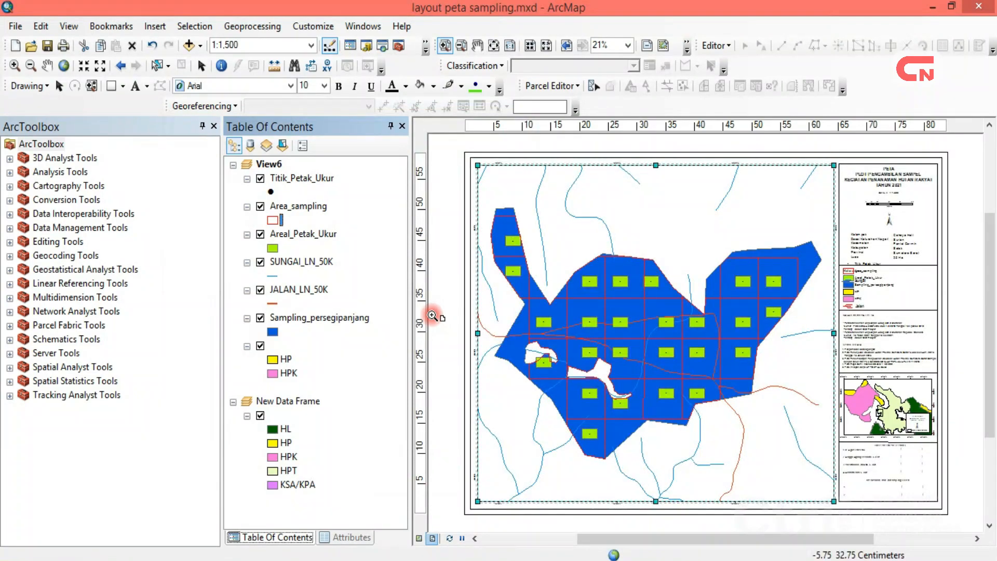
# Turn on labels for the Titik_Petak_Ukur layer using the OBJECTID field.
pyautogui.rightClick(307, 179)
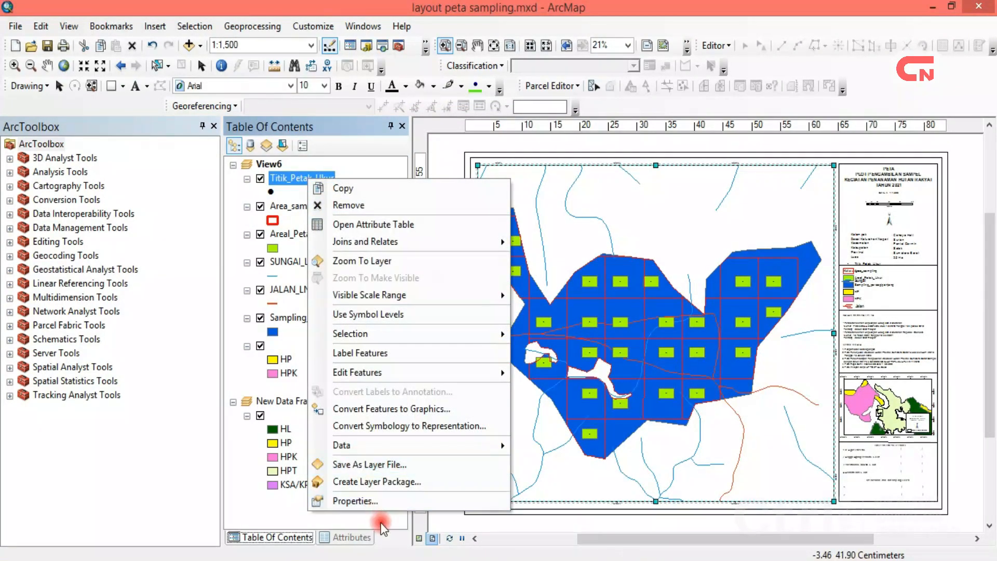
pyautogui.click(364, 501)
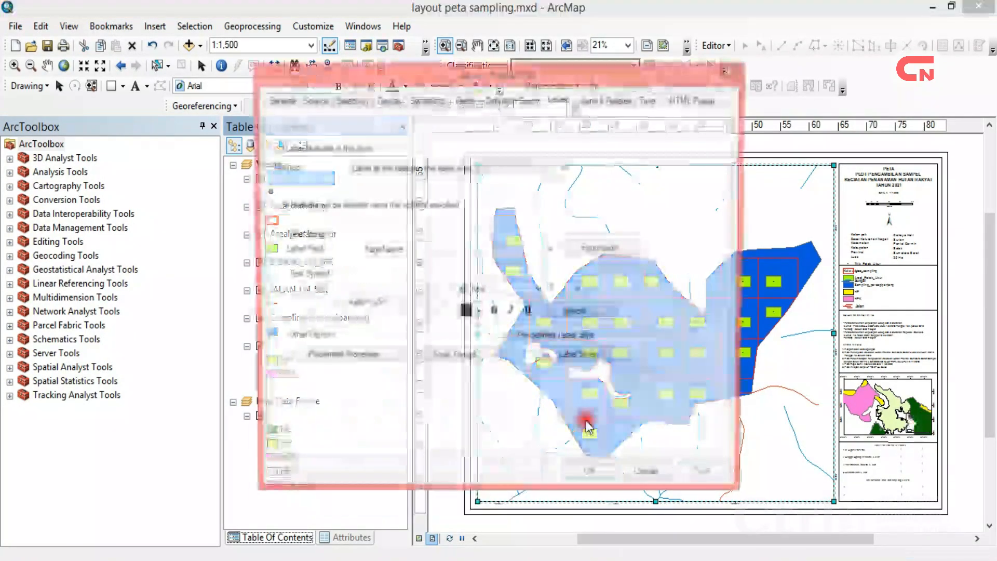
pyautogui.click(550, 250)
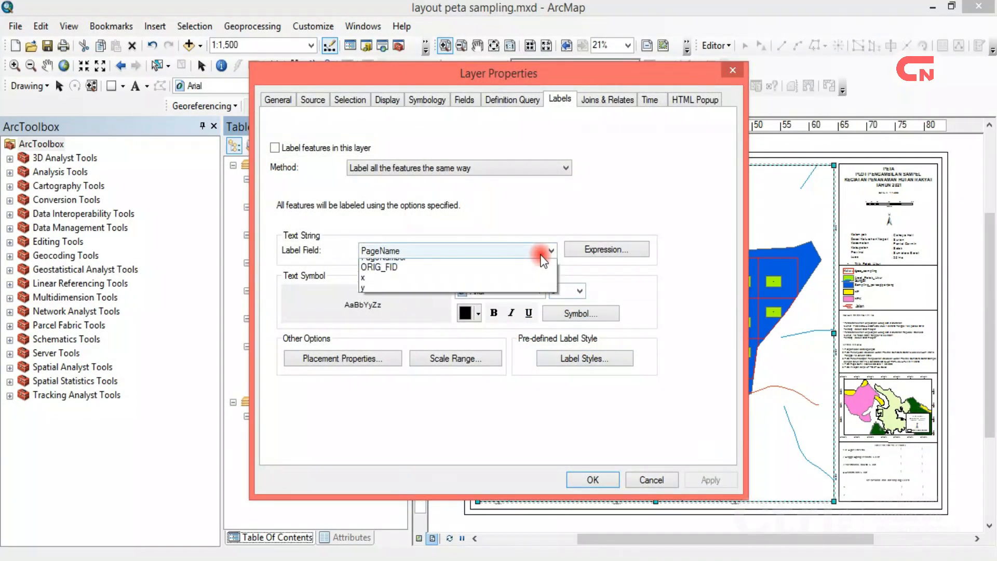
pyautogui.click(403, 274)
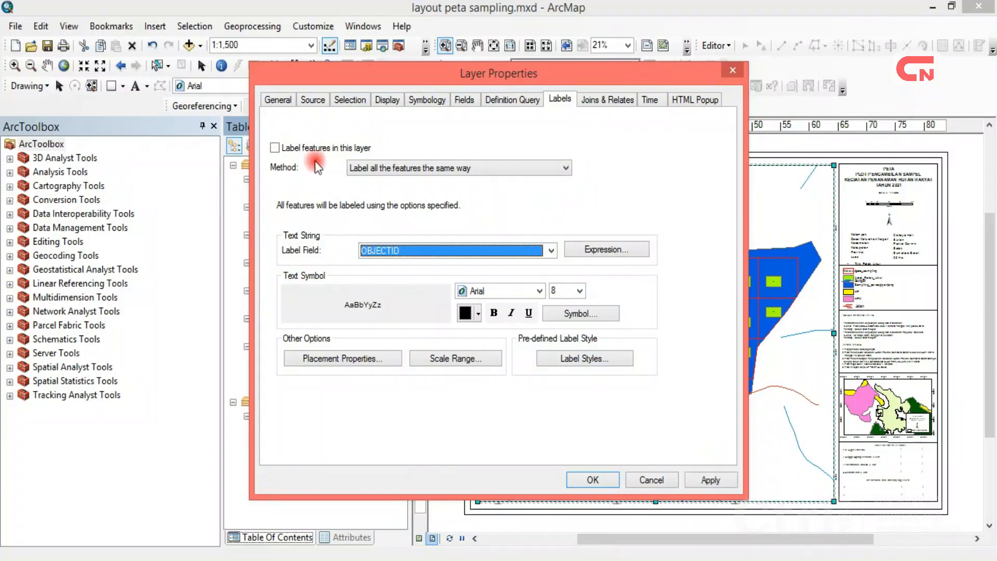
pyautogui.click(291, 147)
# Give the Titik_Petak_Ukur label text a halo mask and bold style, and apply the changes.
pyautogui.click(601, 313)
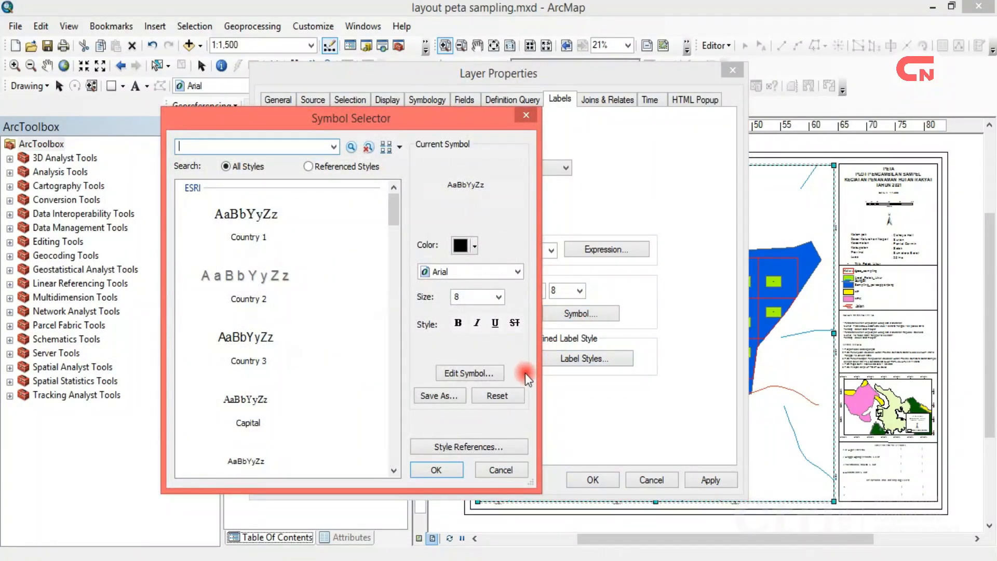
pyautogui.click(488, 372)
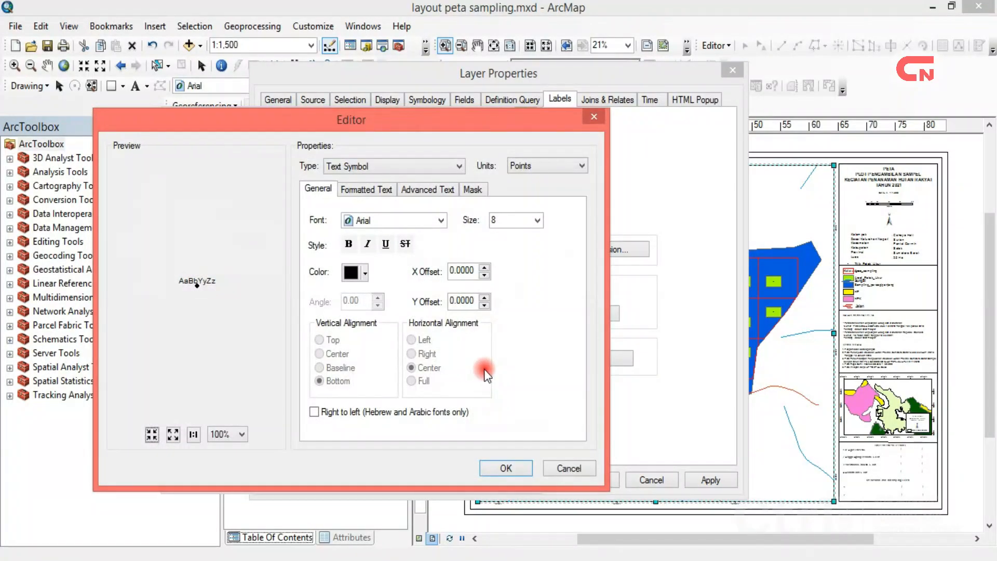
pyautogui.click(474, 189)
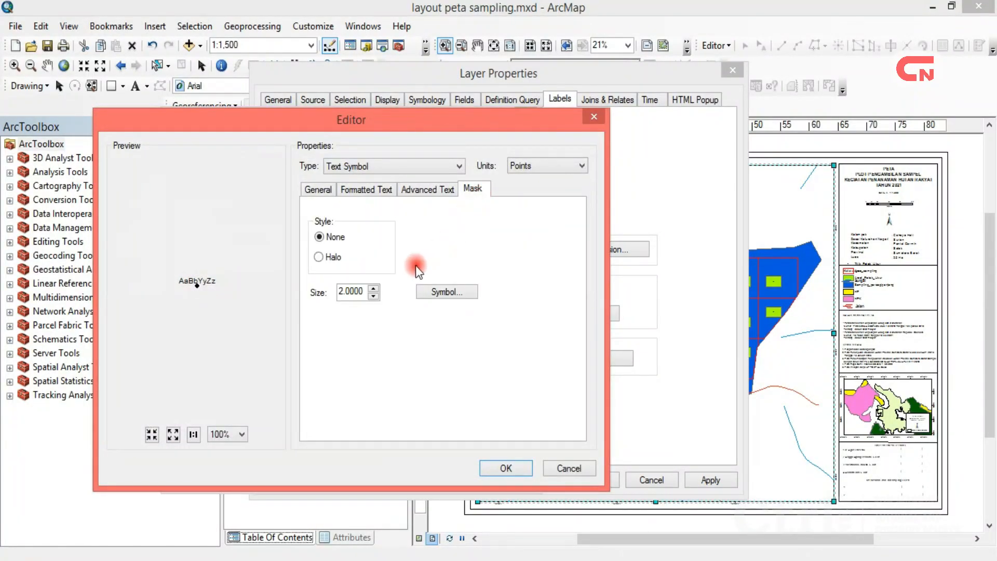
pyautogui.click(319, 257)
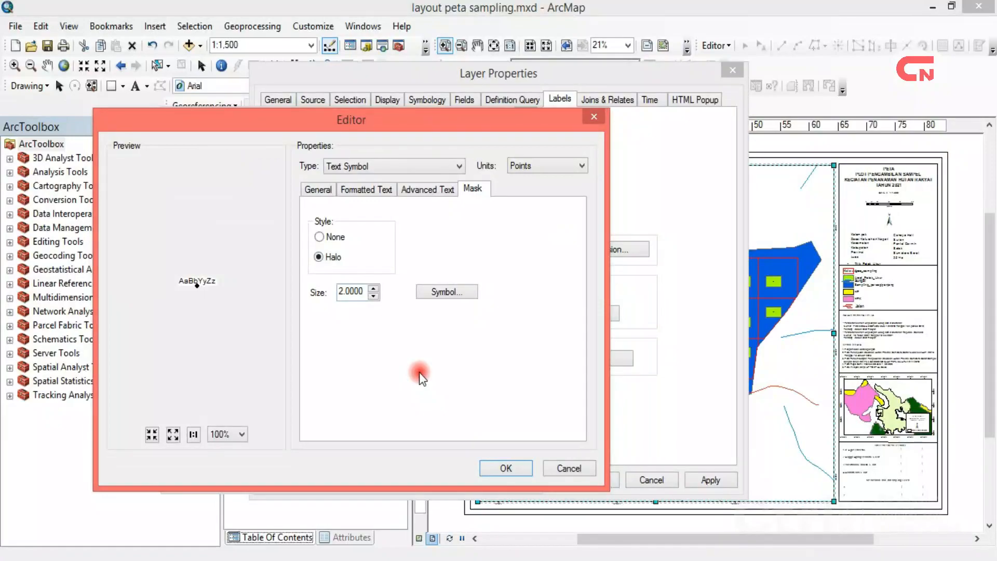
pyautogui.click(487, 463)
pyautogui.click(457, 323)
pyautogui.click(436, 469)
pyautogui.click(698, 480)
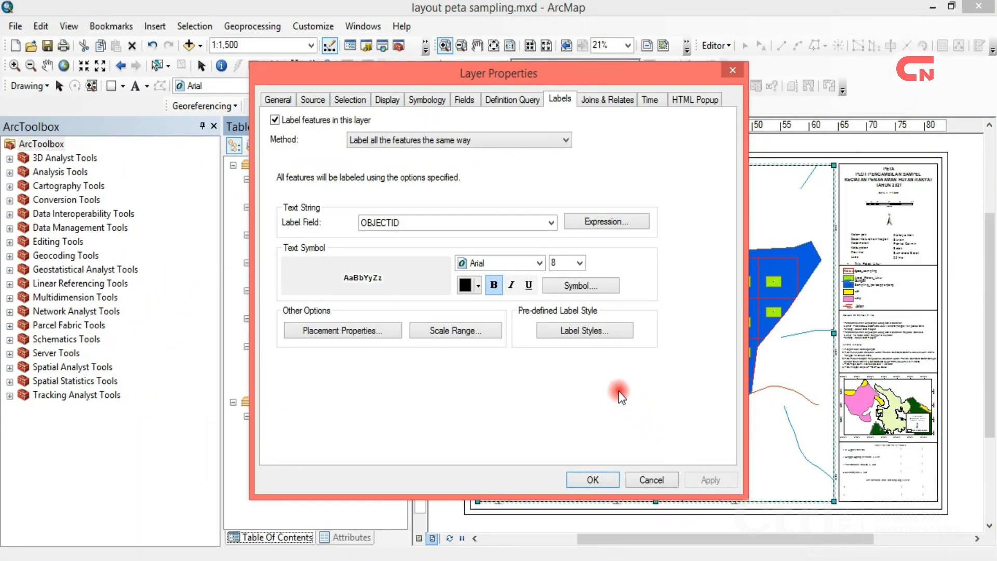
# Set the Titik_Petak_Ukur label size to 10, apply it, and check the plot numbers on the layout.
pyautogui.click(579, 262)
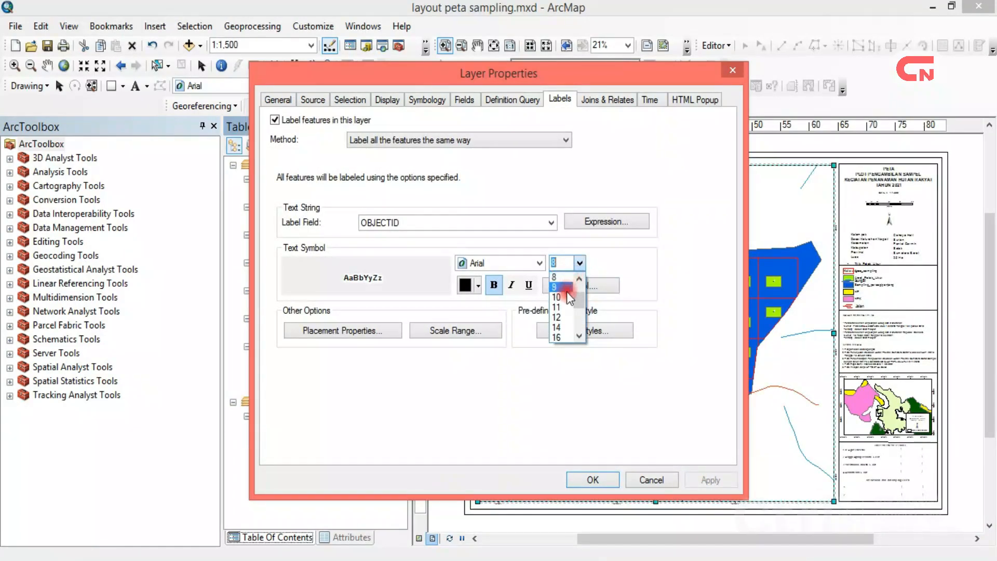
pyautogui.click(567, 298)
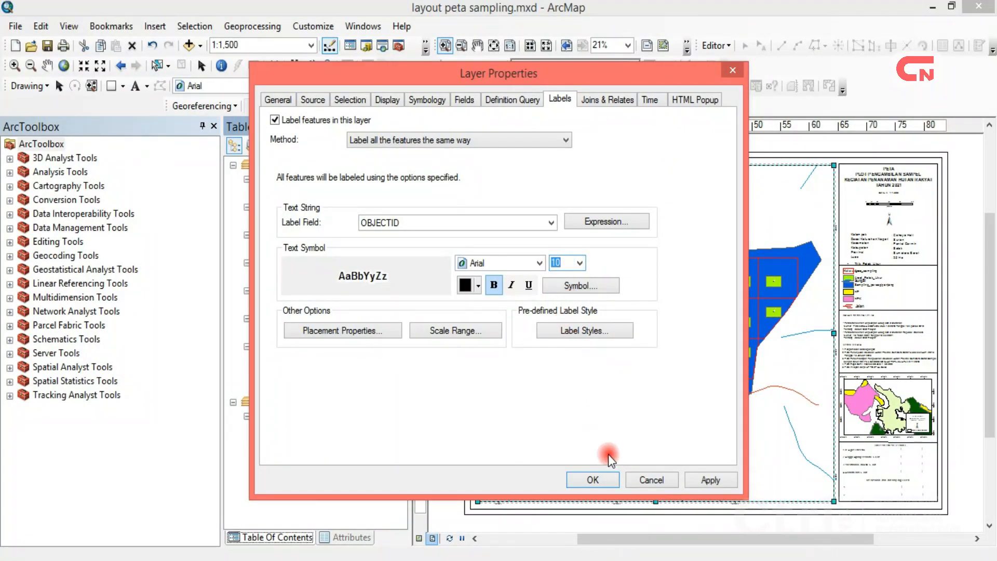
pyautogui.click(710, 478)
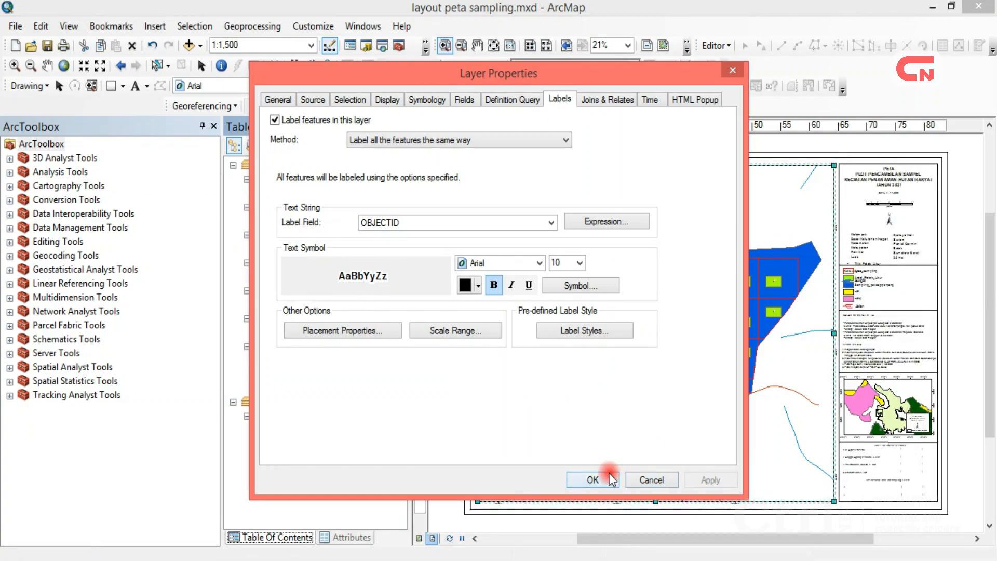
pyautogui.click(592, 479)
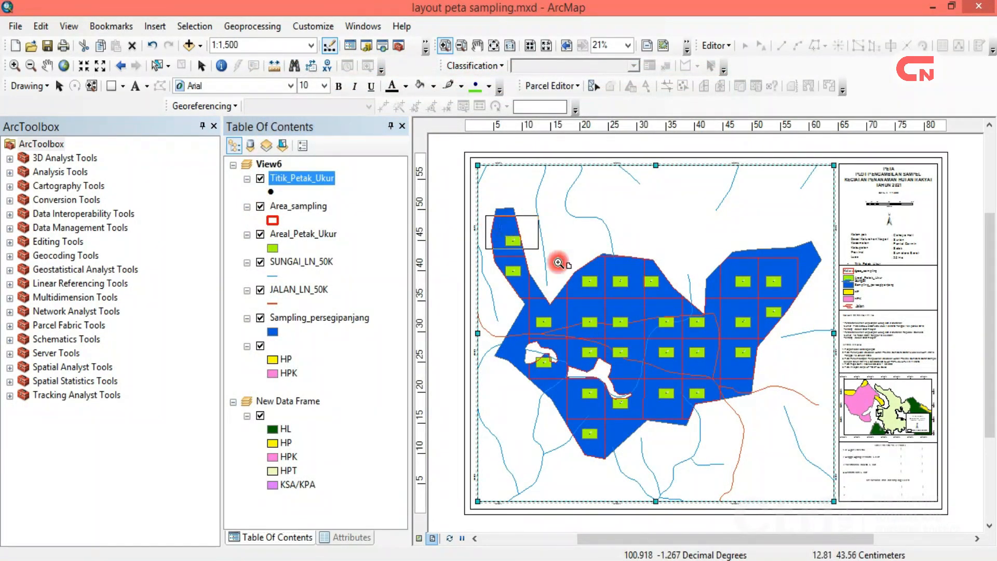
pyautogui.click(684, 342)
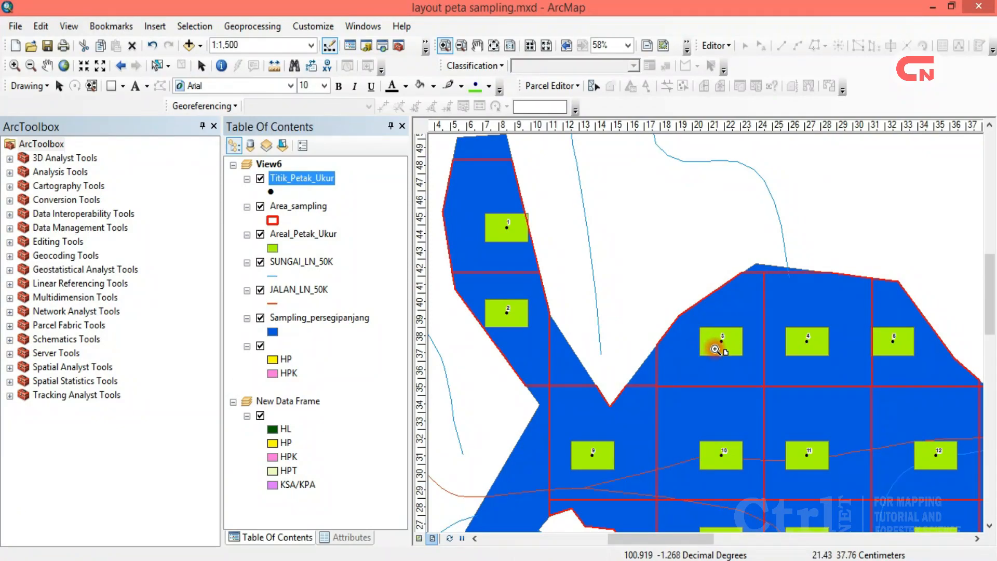
pyautogui.moveTo(483, 210); pyautogui.dragTo(793, 399)
pyautogui.click(776, 401)
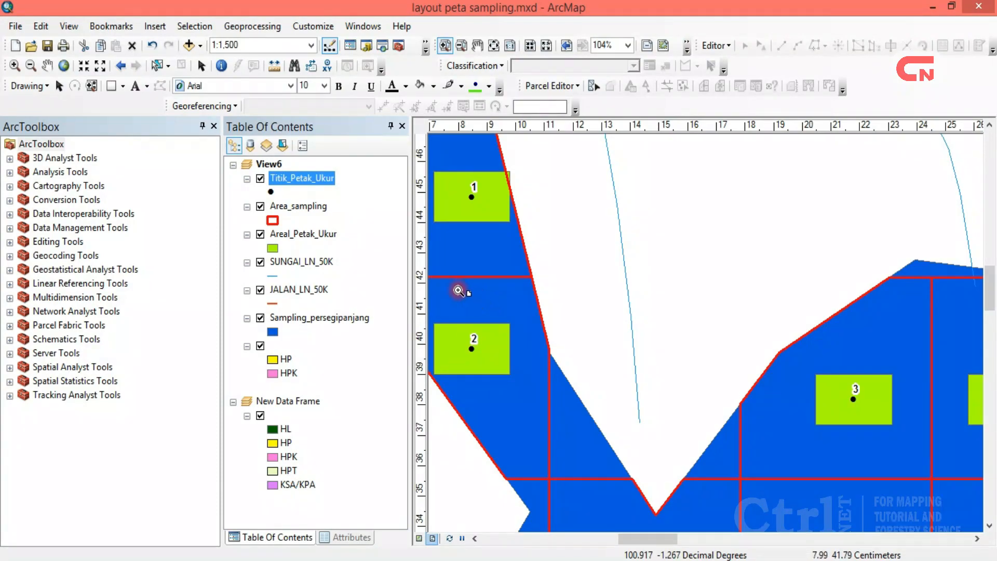
pyautogui.click(493, 46)
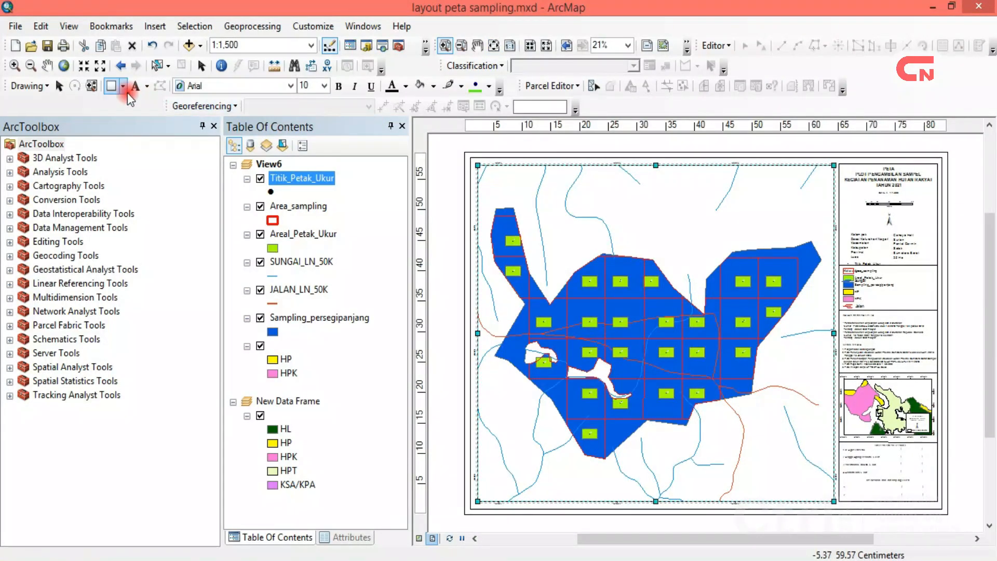
# Display the main data frame's graticule as a grid of lines and save the map document.
pyautogui.click(59, 86)
pyautogui.click(453, 235)
pyautogui.click(661, 215)
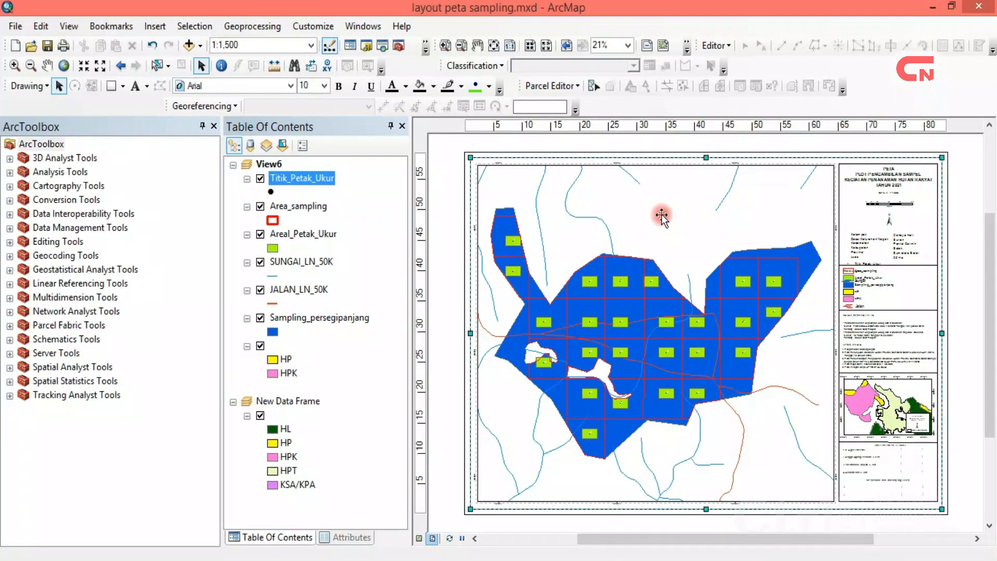
pyautogui.click(661, 215)
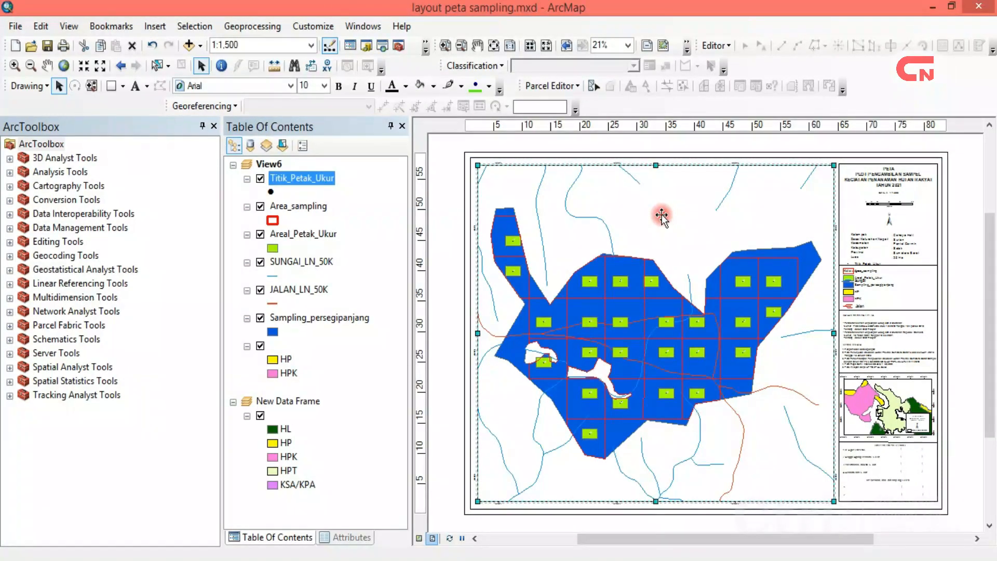
pyautogui.rightClick(661, 215)
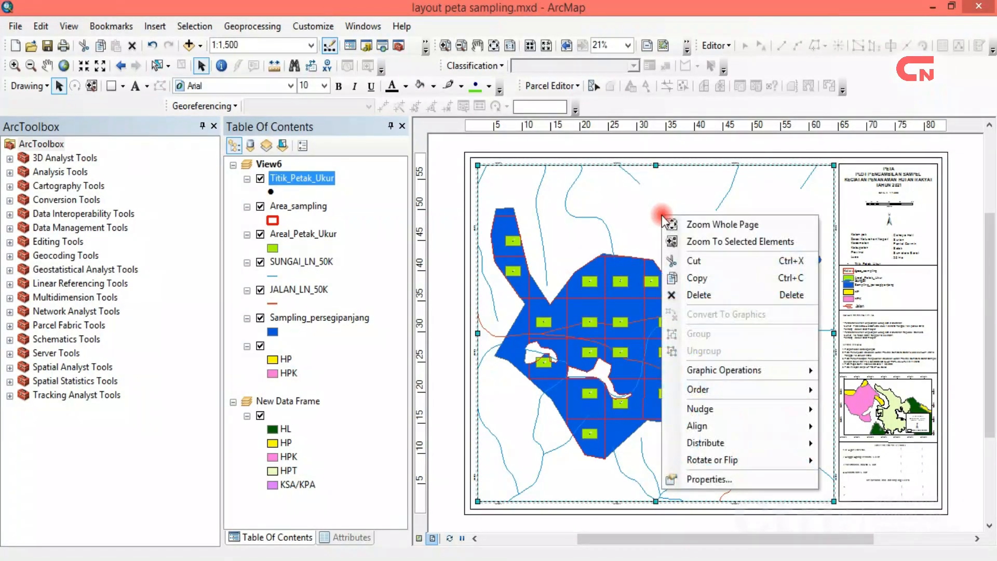
pyautogui.click(720, 479)
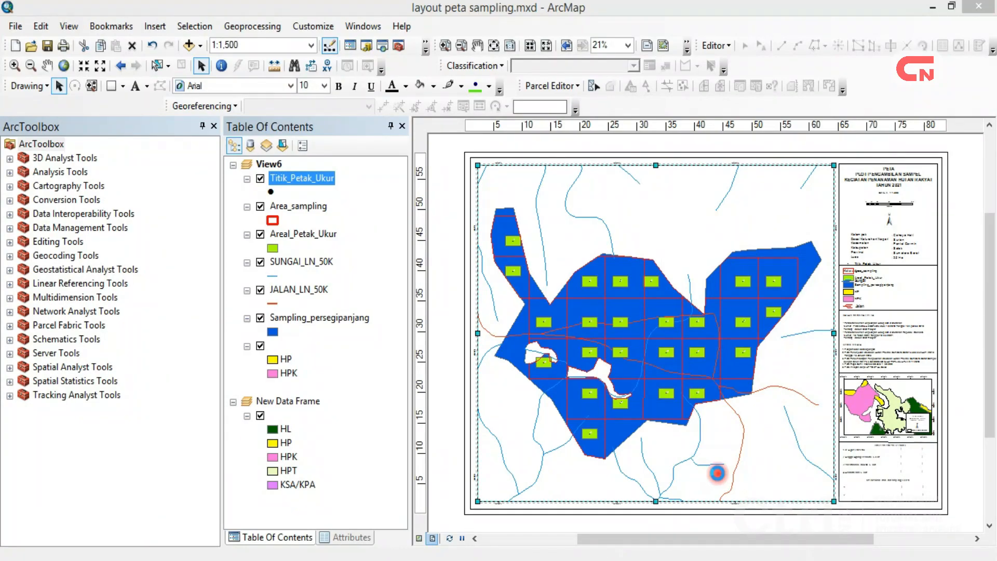
pyautogui.click(640, 73)
pyautogui.click(585, 202)
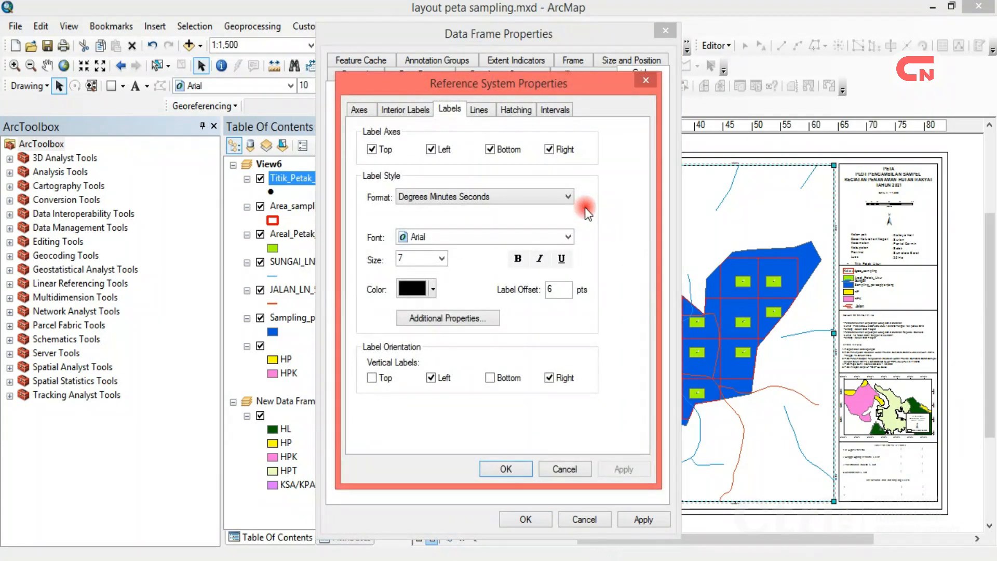
pyautogui.click(473, 110)
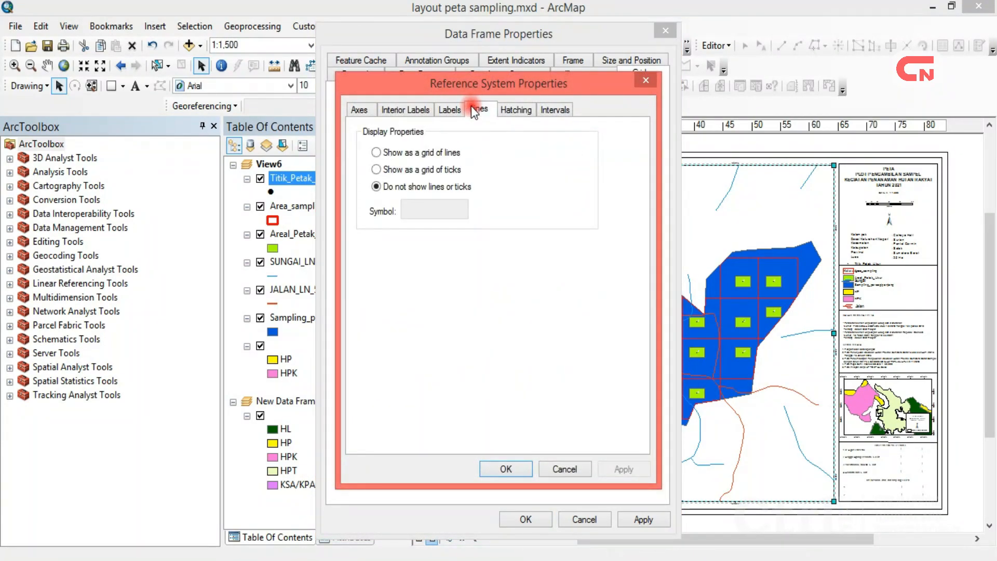
pyautogui.click(441, 154)
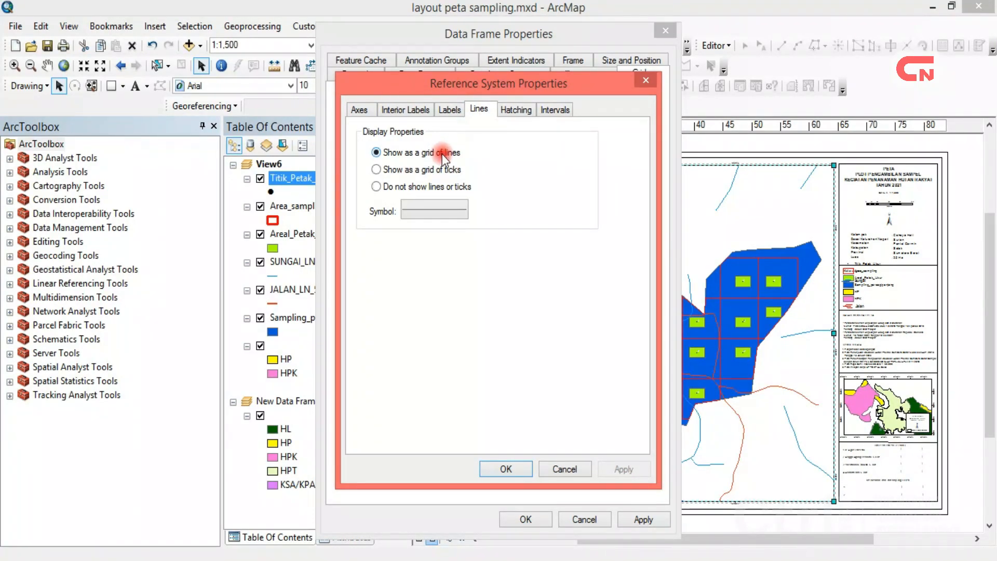
pyautogui.click(518, 470)
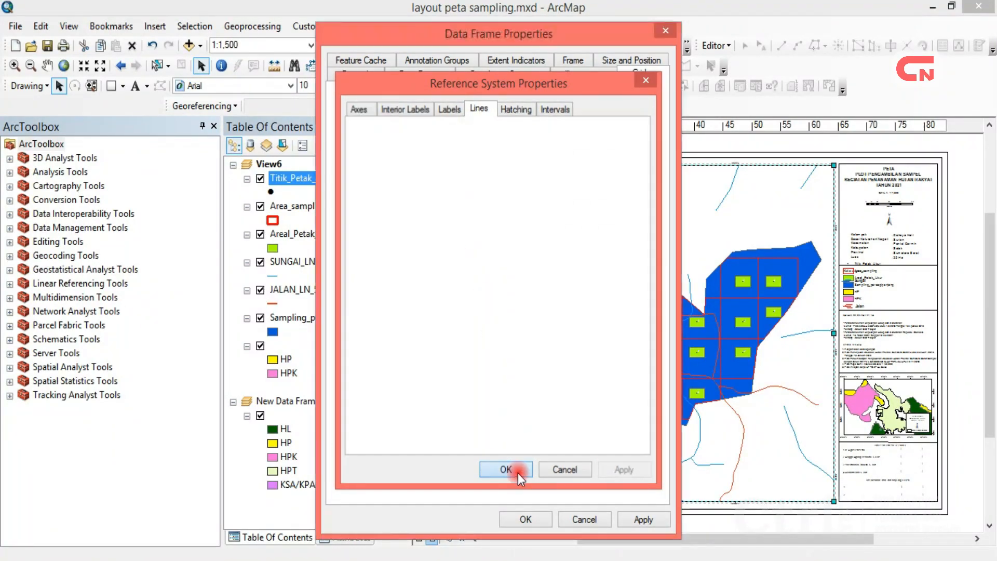
pyautogui.click(638, 519)
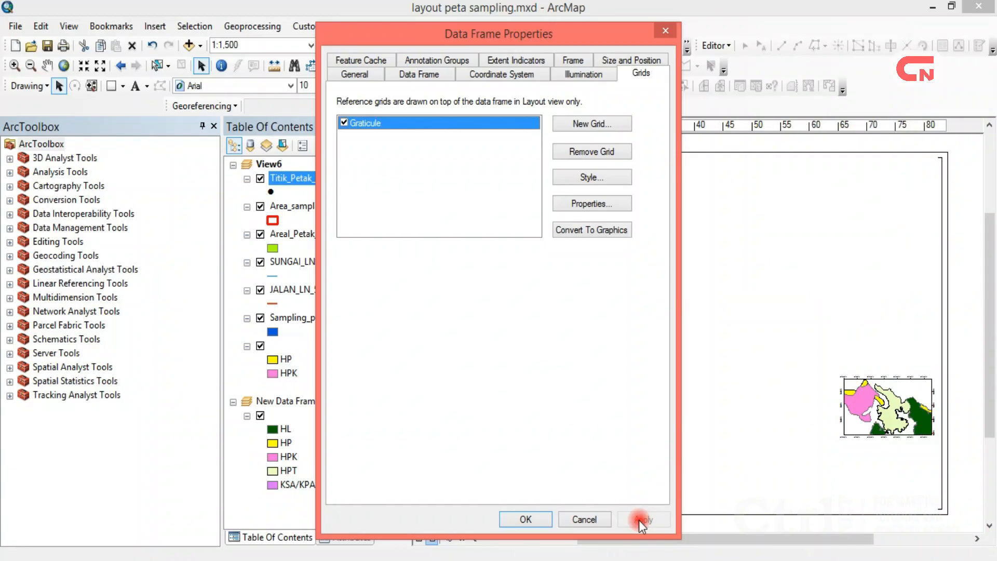
pyautogui.click(524, 519)
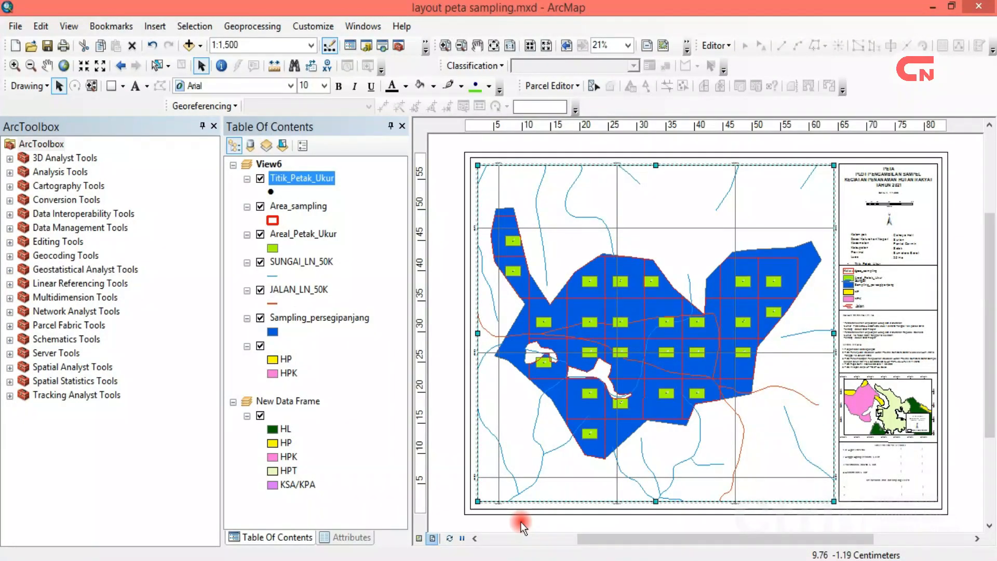
pyautogui.click(47, 50)
# Switch to the Export_Output.dbf workbook in Excel and copy the full coordinate table B2:D28 from Sheet1.
pyautogui.moveTo(410, 555)
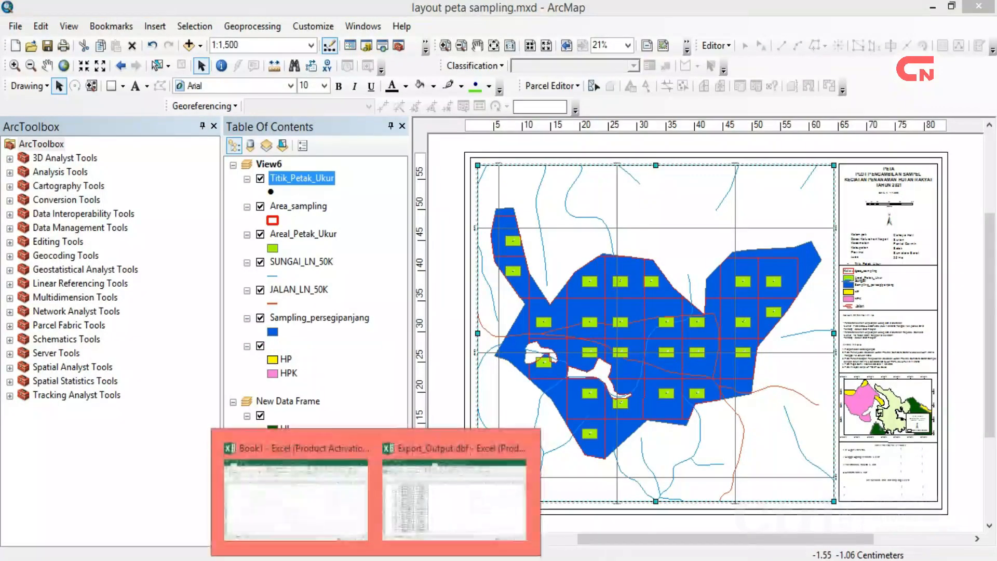
pyautogui.click(498, 488)
pyautogui.click(392, 372)
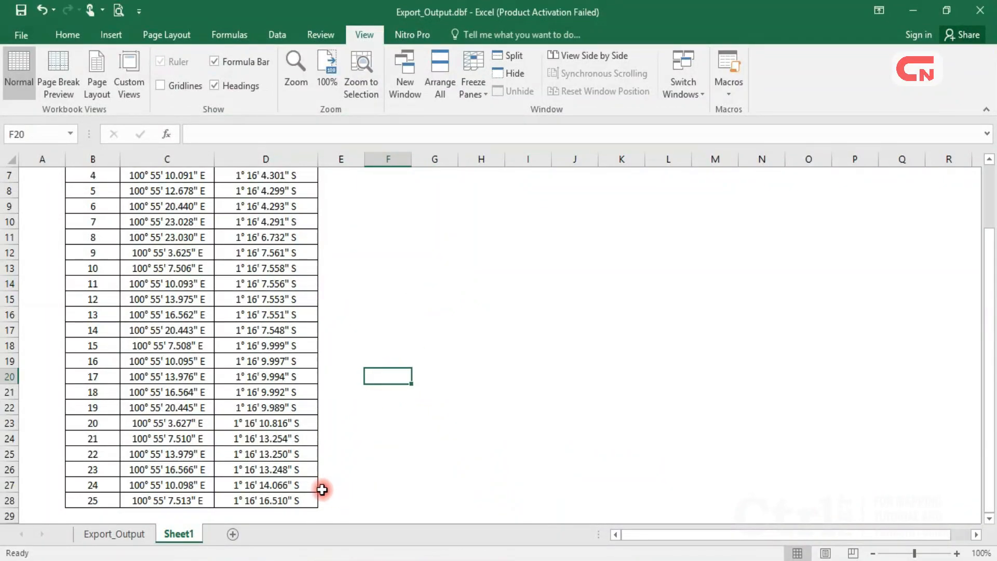
pyautogui.moveTo(313, 500); pyautogui.dragTo(237, 501)
pyautogui.click(100, 223)
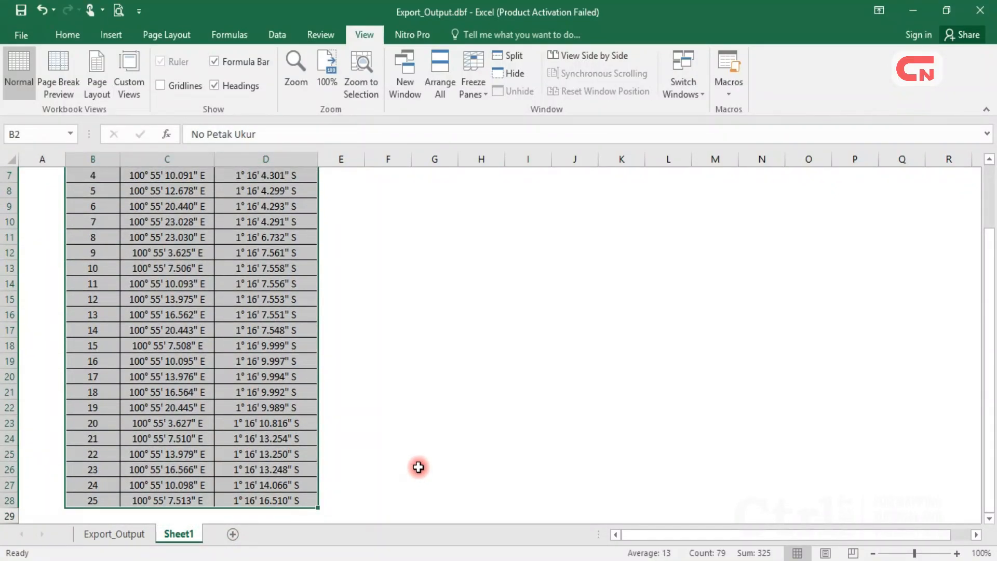
pyautogui.hotkey('ctrl', 'c')
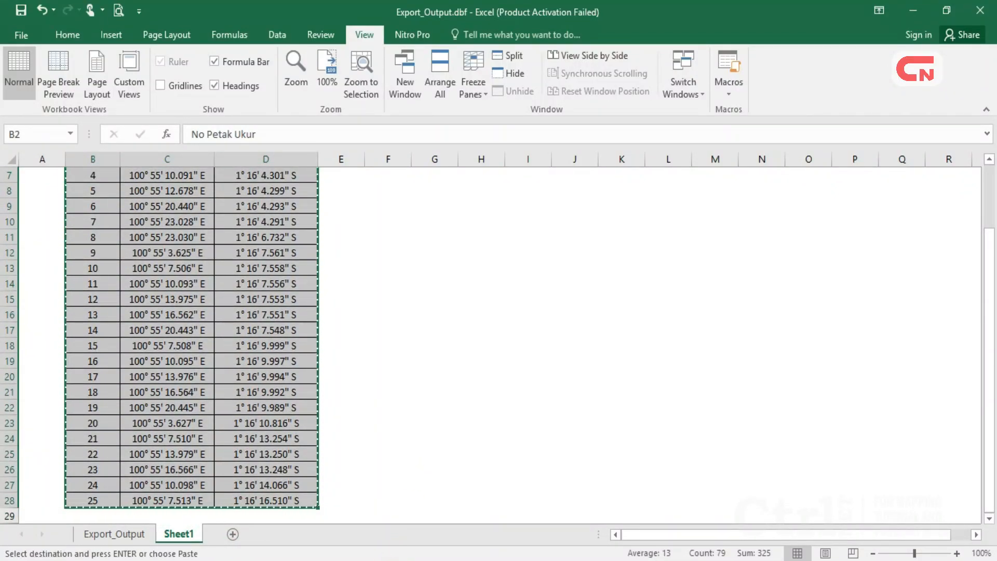
# Paste the coordinate table into the ArcMap layout and fit it, reduced in size, into the lower-left corner of the main map frame.
pyautogui.click(194, 560)
pyautogui.click(250, 527)
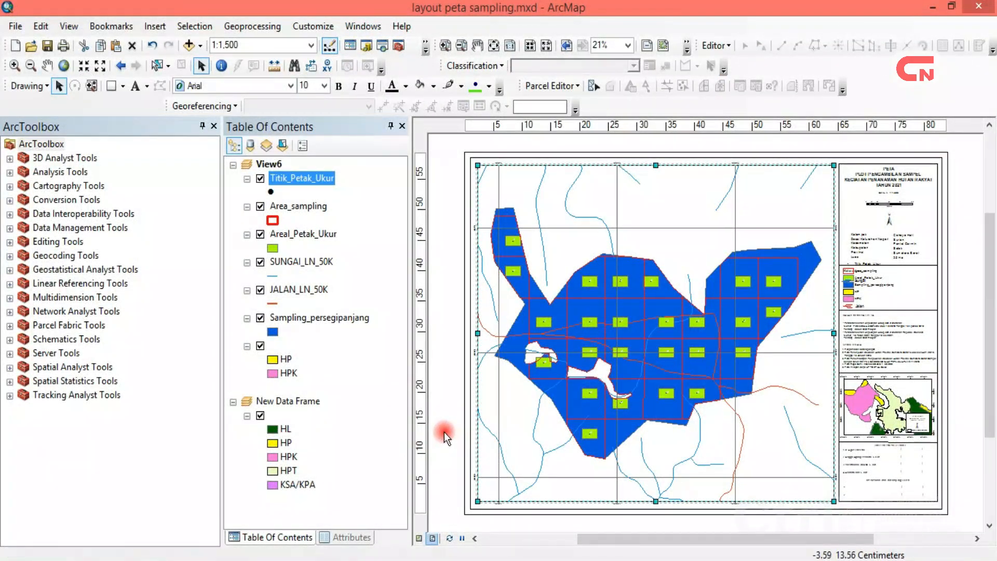
pyautogui.hotkey('ctrl', 'v')
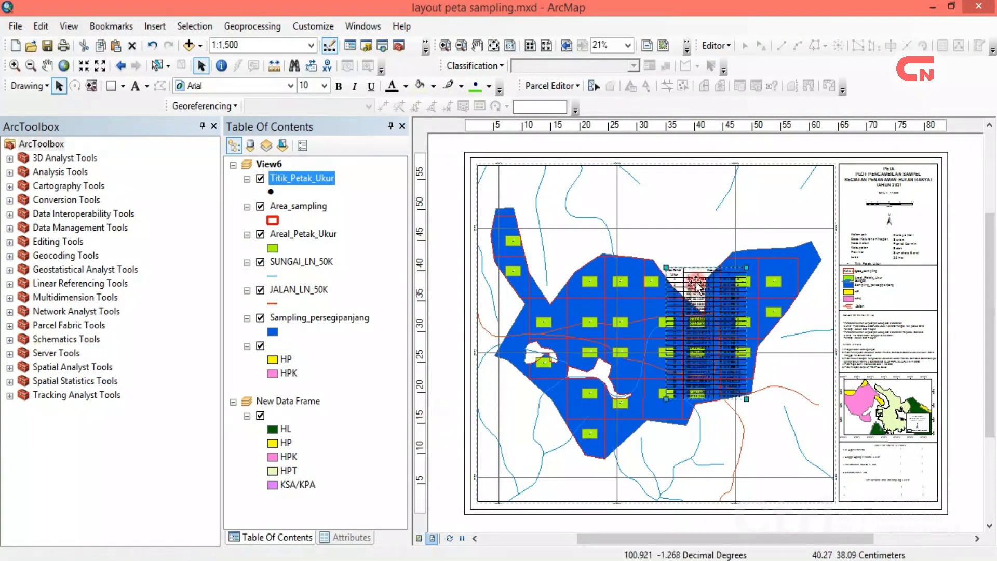
pyautogui.moveTo(691, 325); pyautogui.dragTo(512, 383)
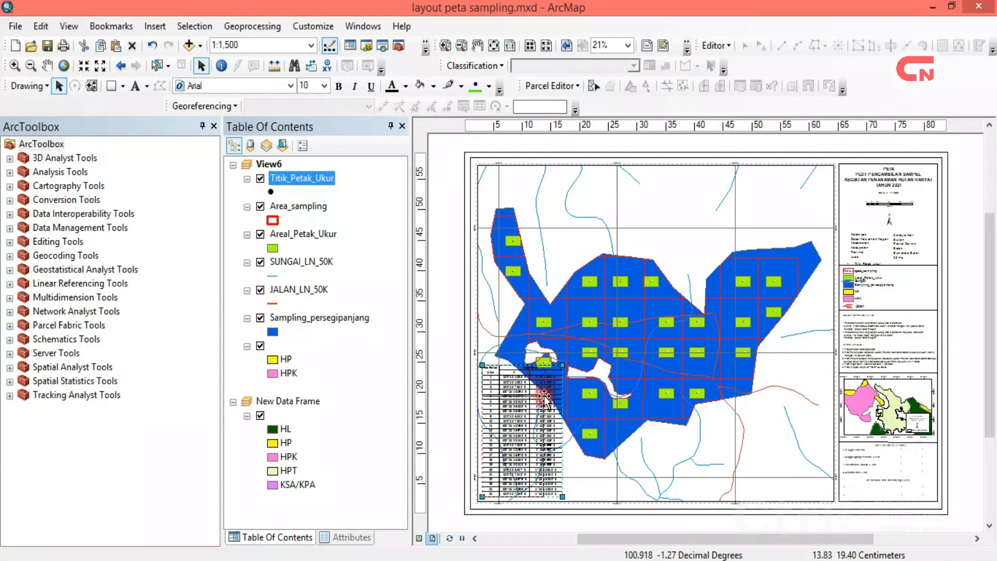
pyautogui.moveTo(542, 399); pyautogui.dragTo(530, 426)
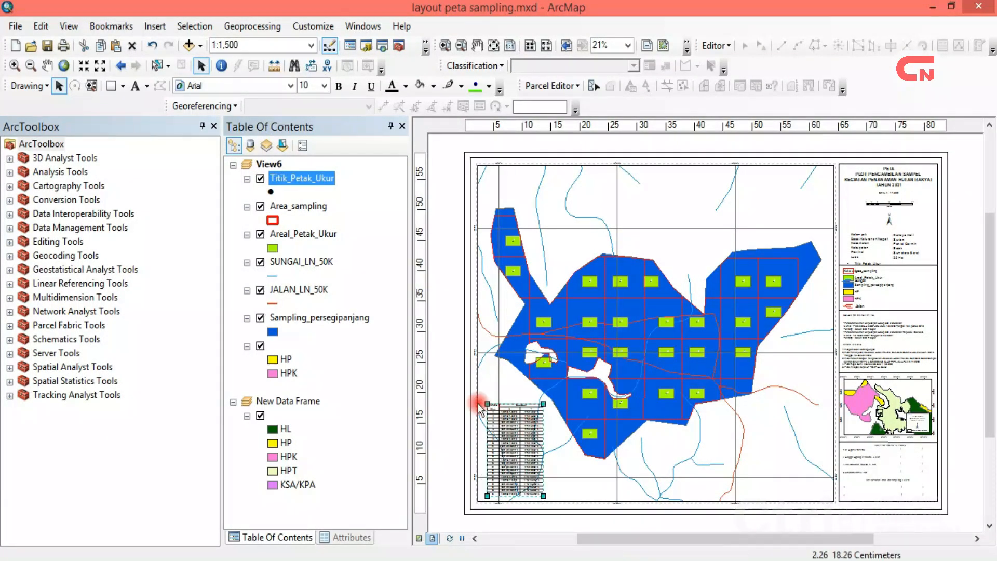
pyautogui.click(452, 401)
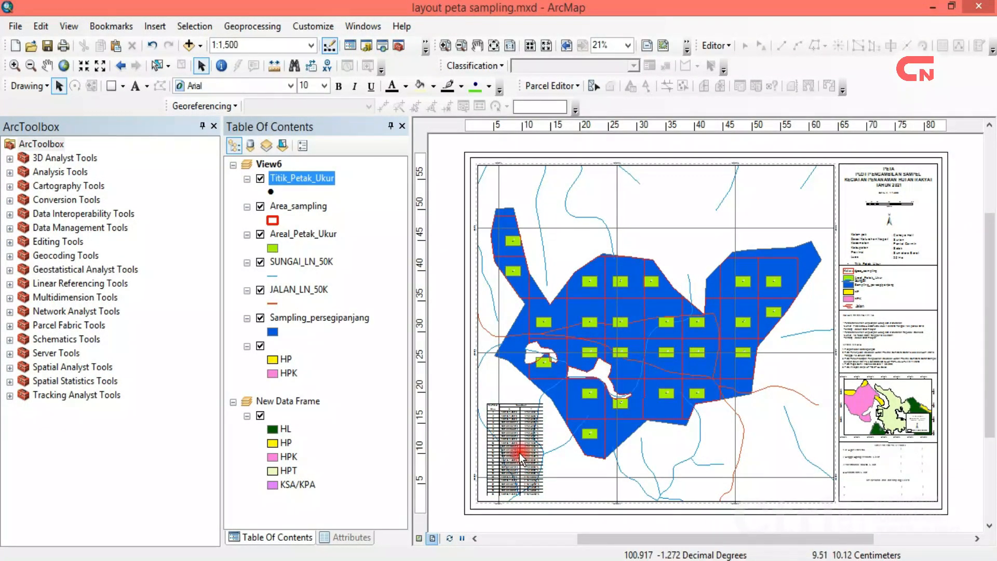
# Move the coordinate table aside and draw a rectangle about 11.7 by 18.4 cm in the main map frame's lower-left corner, trimming it slightly.
pyautogui.moveTo(521, 457); pyautogui.dragTo(629, 455)
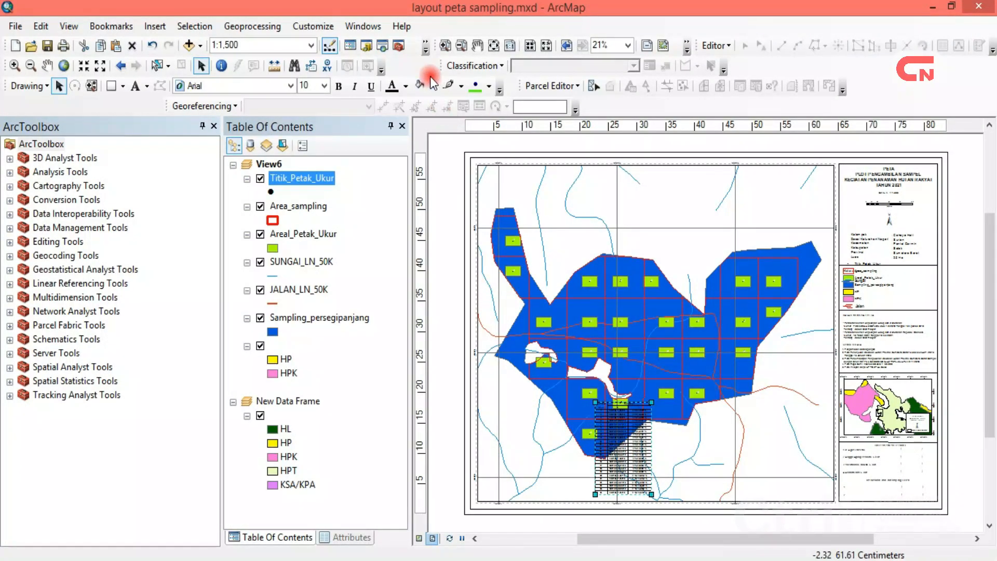
pyautogui.click(112, 86)
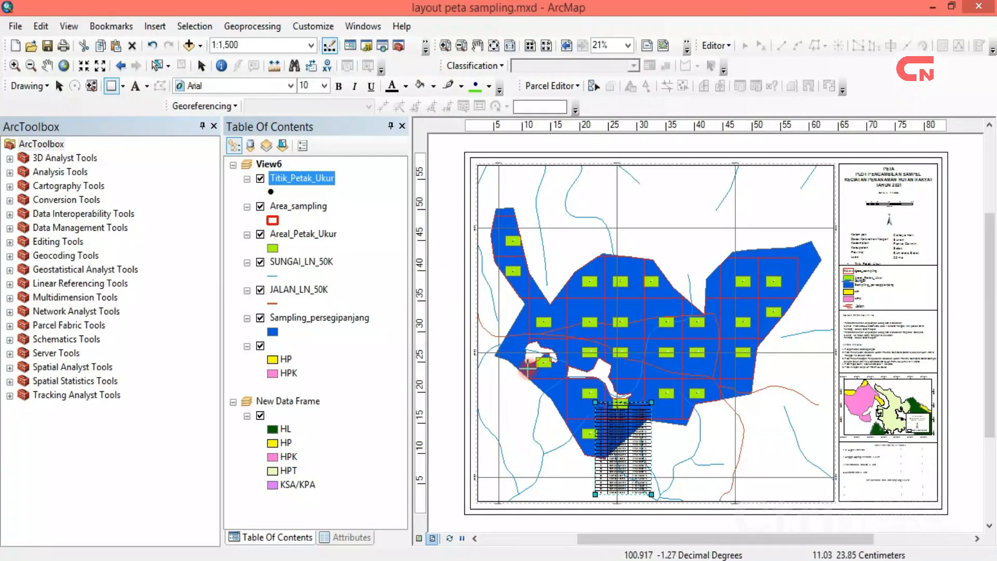
pyautogui.moveTo(482, 384); pyautogui.dragTo(550, 497)
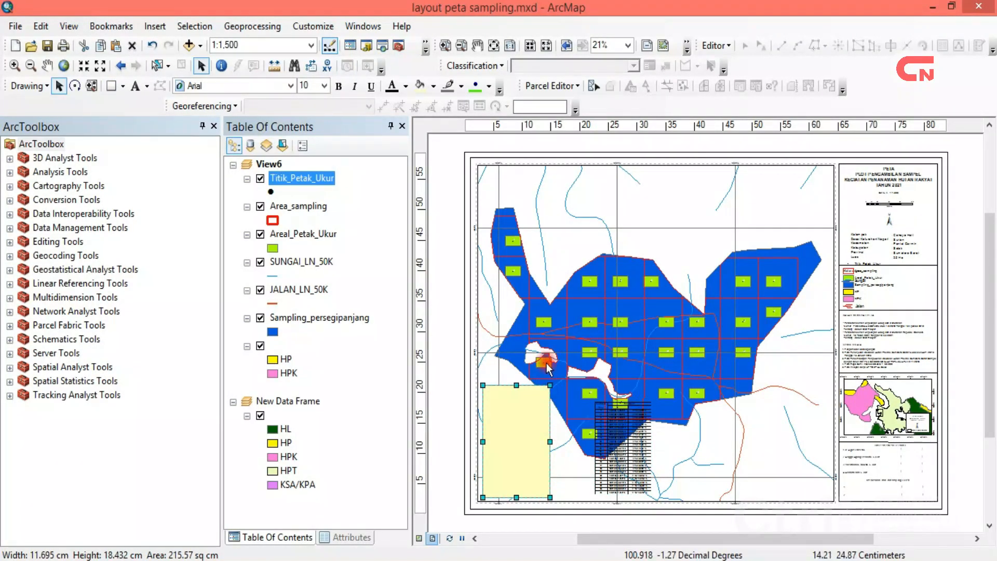
pyautogui.moveTo(516, 390); pyautogui.dragTo(517, 395)
pyautogui.moveTo(545, 445); pyautogui.dragTo(545, 445)
# Give the new rectangle a white fill and a black outline.
pyautogui.rightClick(518, 440)
pyautogui.click(520, 435)
pyautogui.click(455, 218)
pyautogui.click(322, 233)
pyautogui.click(456, 260)
pyautogui.click(307, 422)
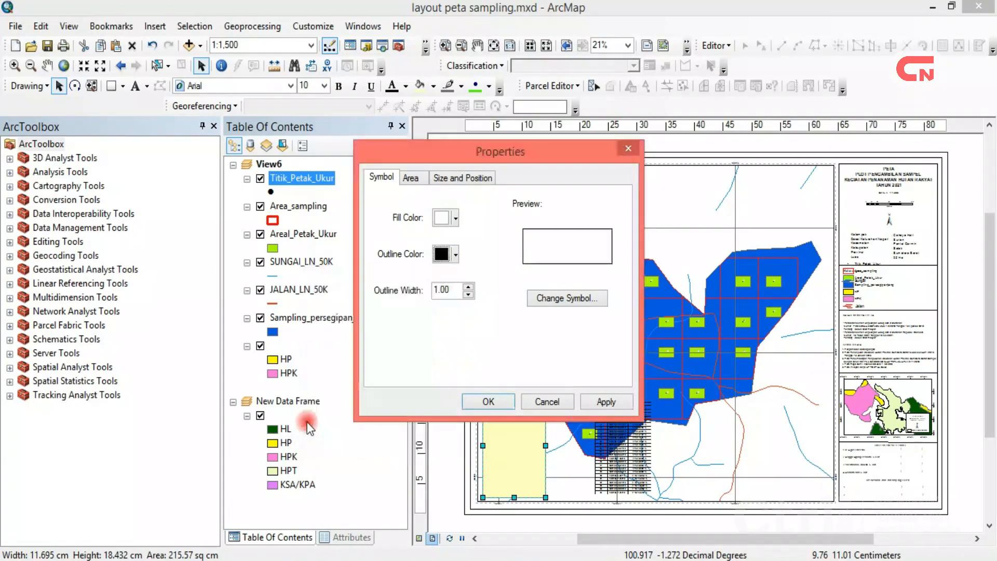
pyautogui.click(485, 400)
# Bring the coordinate table to the front of the layout and place it on the white rectangle.
pyautogui.click(627, 473)
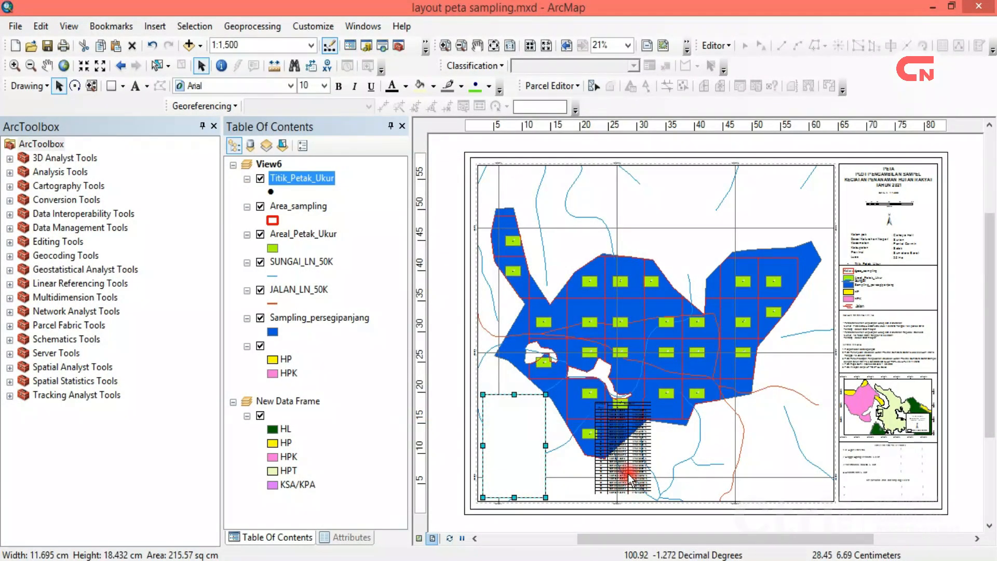
pyautogui.rightClick(627, 473)
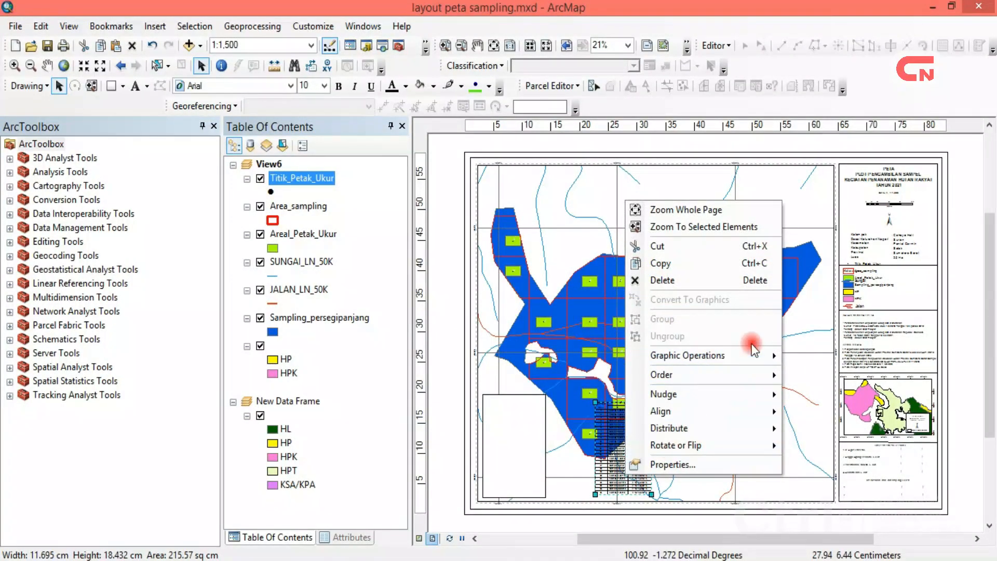
pyautogui.moveTo(737, 377)
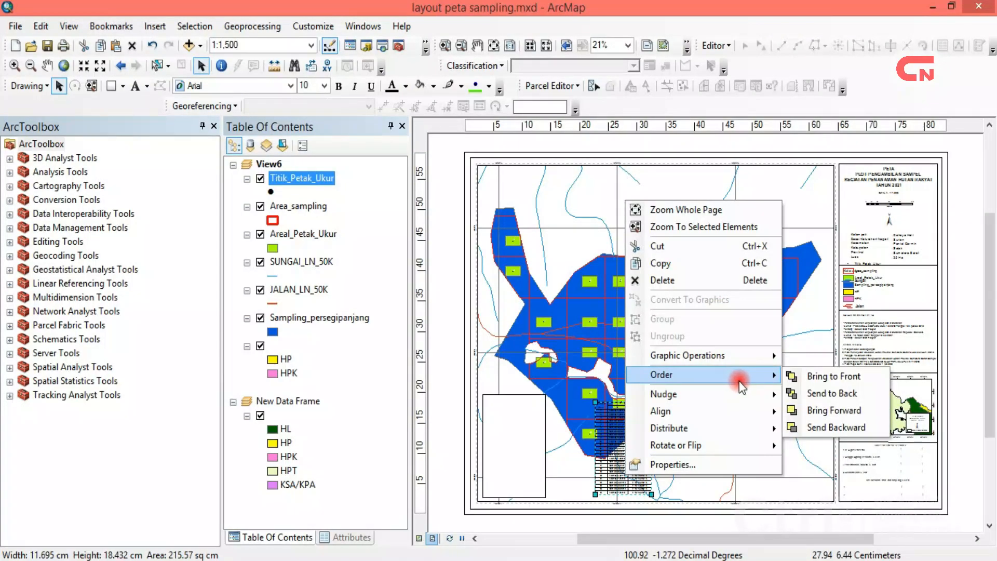
pyautogui.click(824, 377)
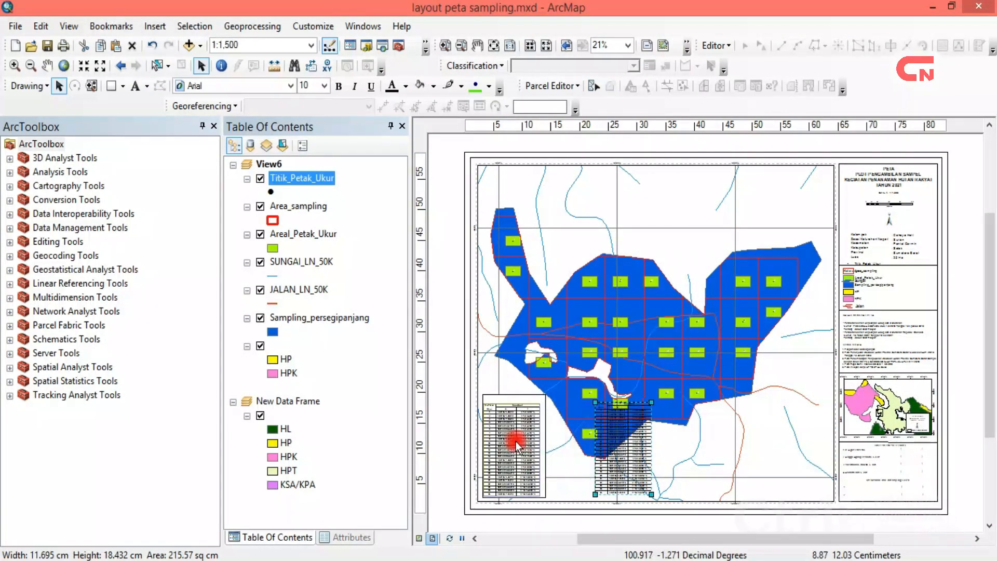
pyautogui.click(520, 438)
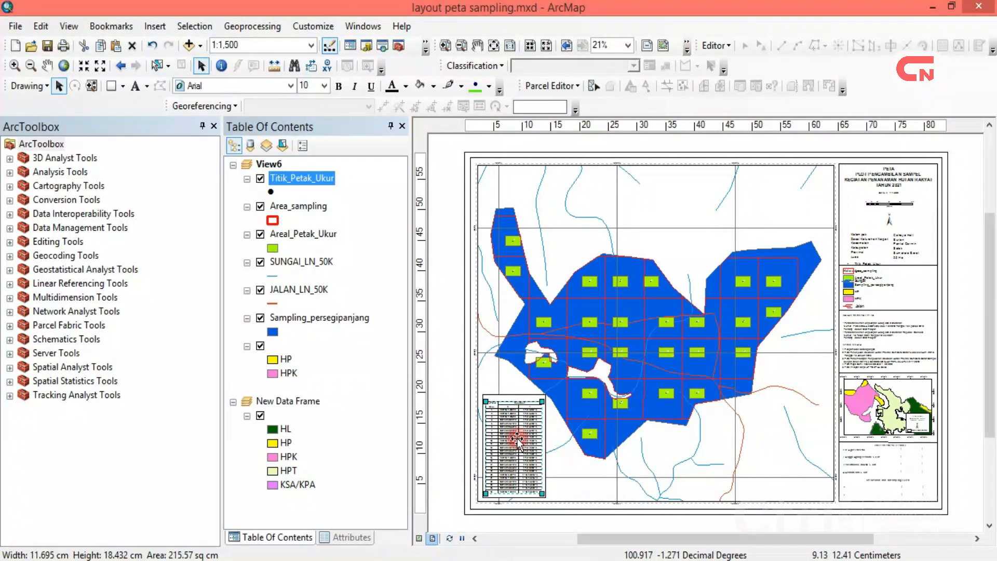
pyautogui.click(456, 403)
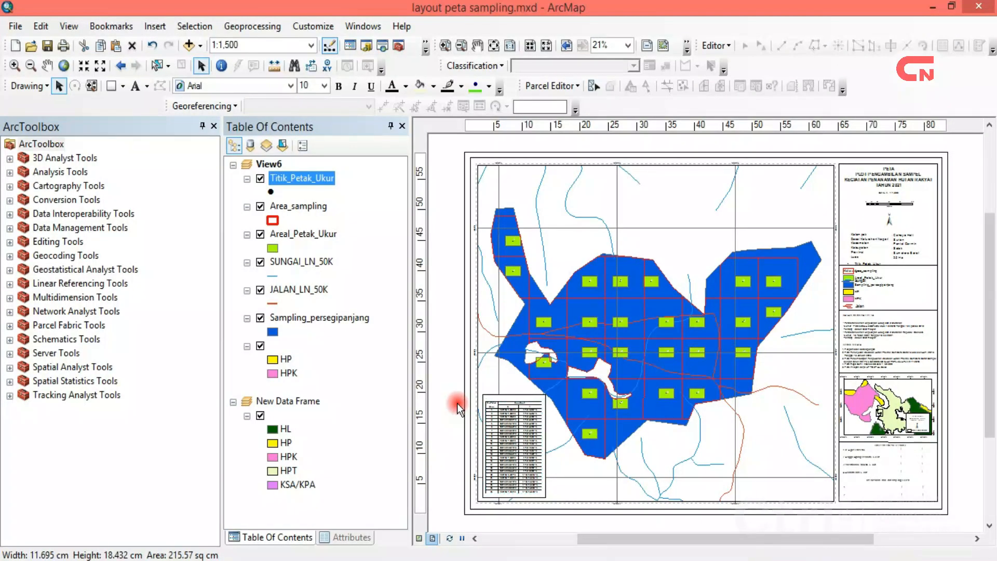
# Reposition and enlarge the coordinate table so it fills the white rectangle with a narrow margin all around.
pyautogui.click(508, 394)
pyautogui.click(444, 45)
pyautogui.moveTo(462, 367); pyautogui.dragTo(576, 509)
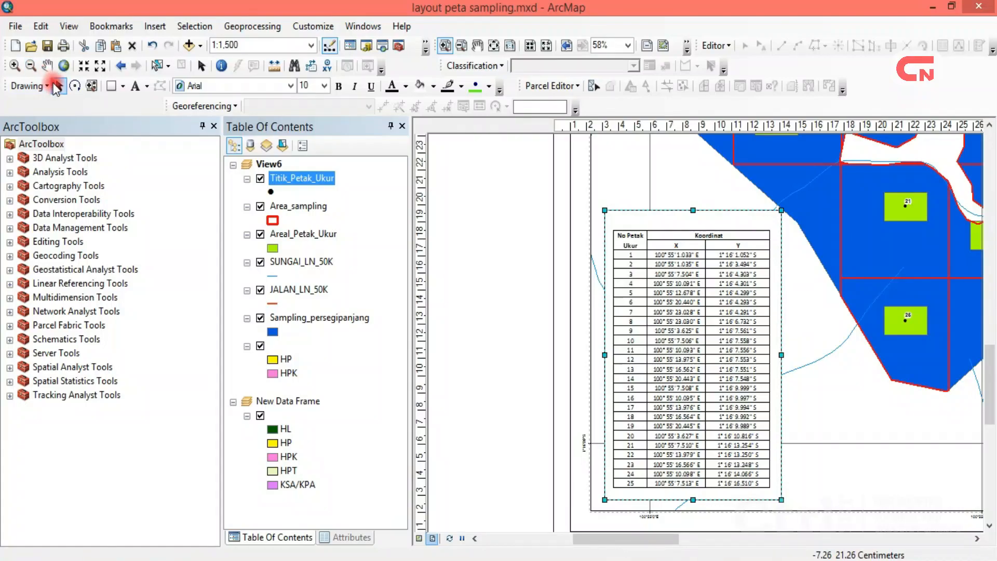
pyautogui.click(59, 87)
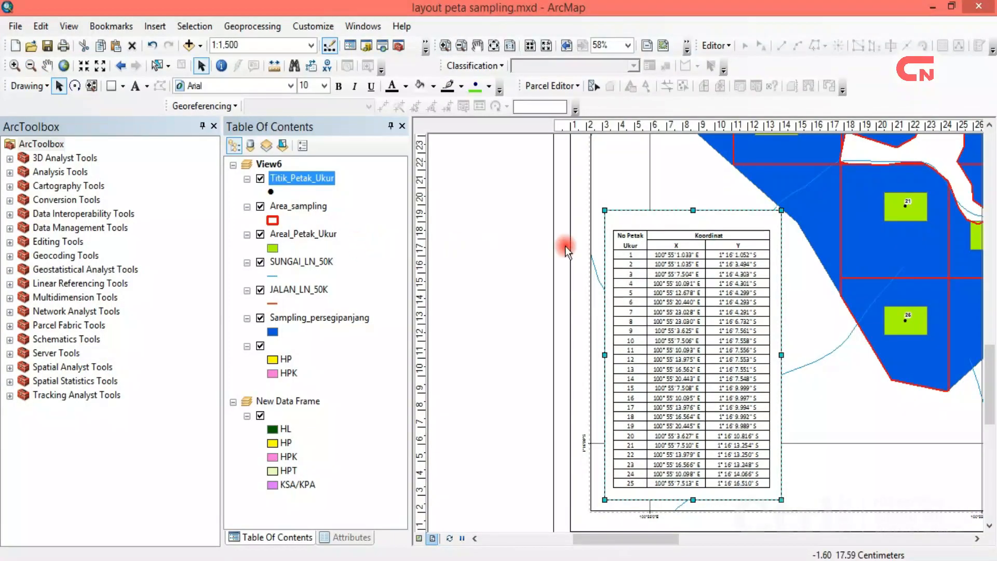
pyautogui.doubleClick(780, 211)
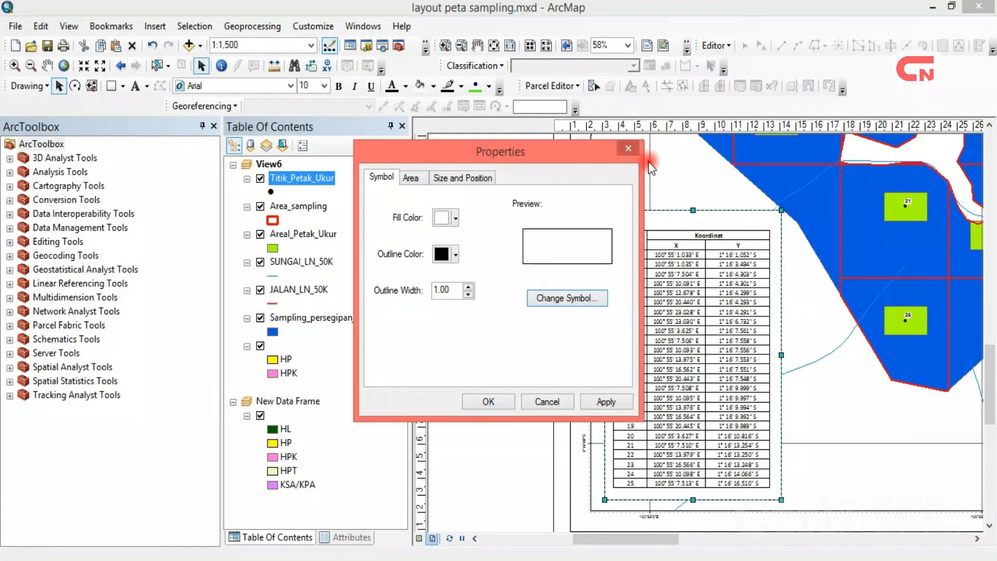
pyautogui.click(629, 149)
pyautogui.click(732, 334)
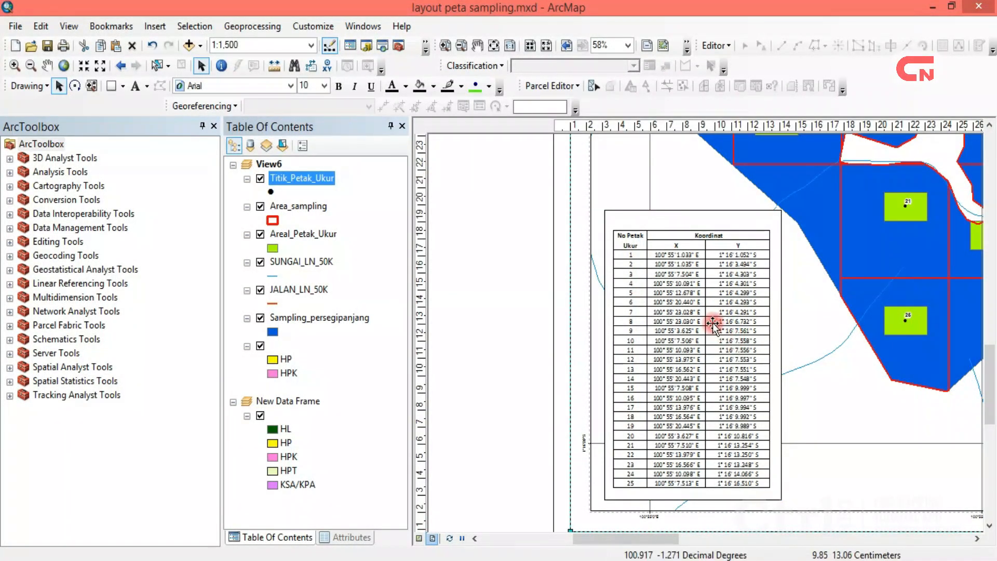
pyautogui.moveTo(712, 324); pyautogui.dragTo(709, 328)
pyautogui.moveTo(766, 238); pyautogui.dragTo(776, 217)
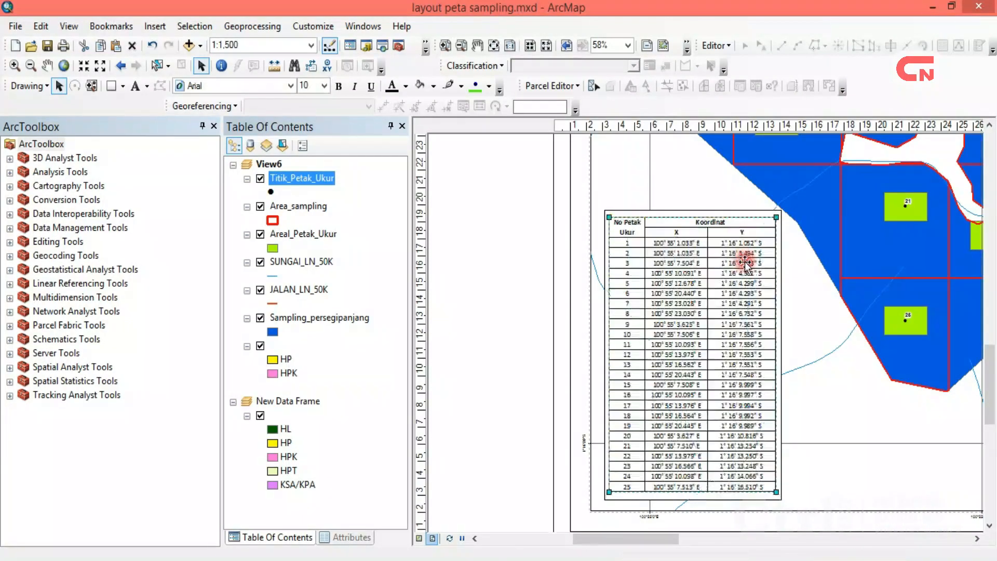
pyautogui.click(543, 254)
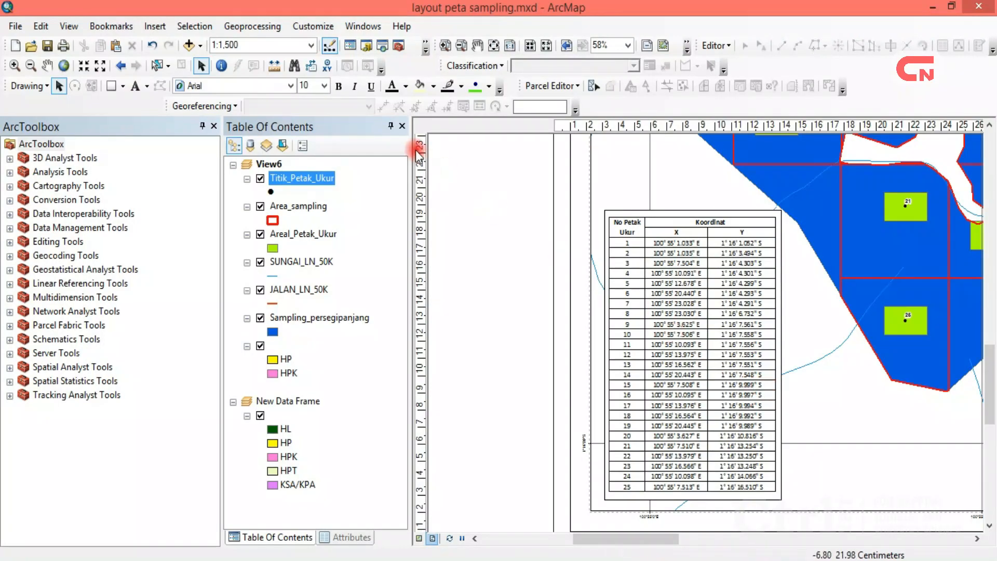
# Move the map legend clear of the Keterangan heading and the Sungai symbol, and reduce its size.
pyautogui.click(493, 45)
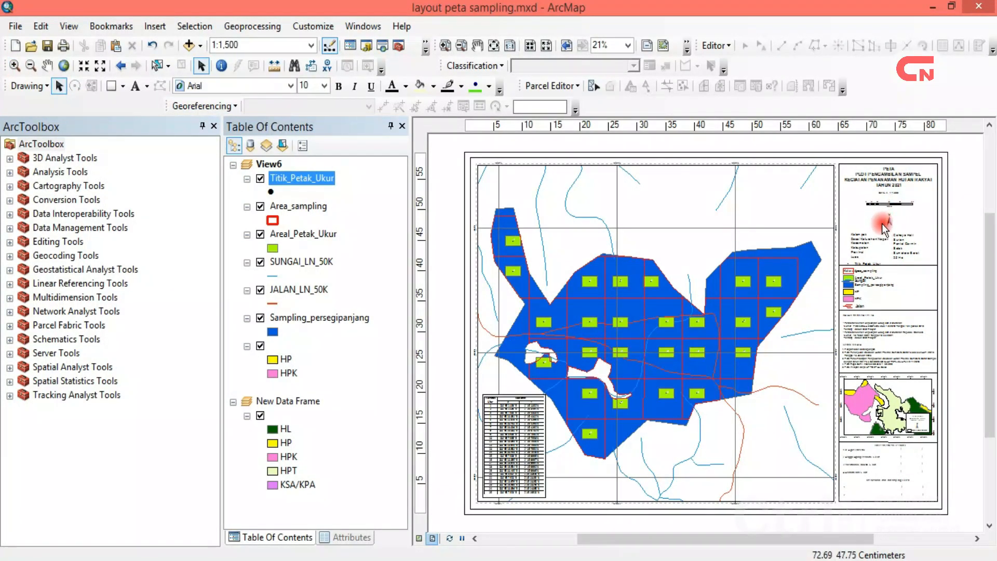
pyautogui.click(444, 45)
pyautogui.moveTo(811, 157); pyautogui.dragTo(952, 328)
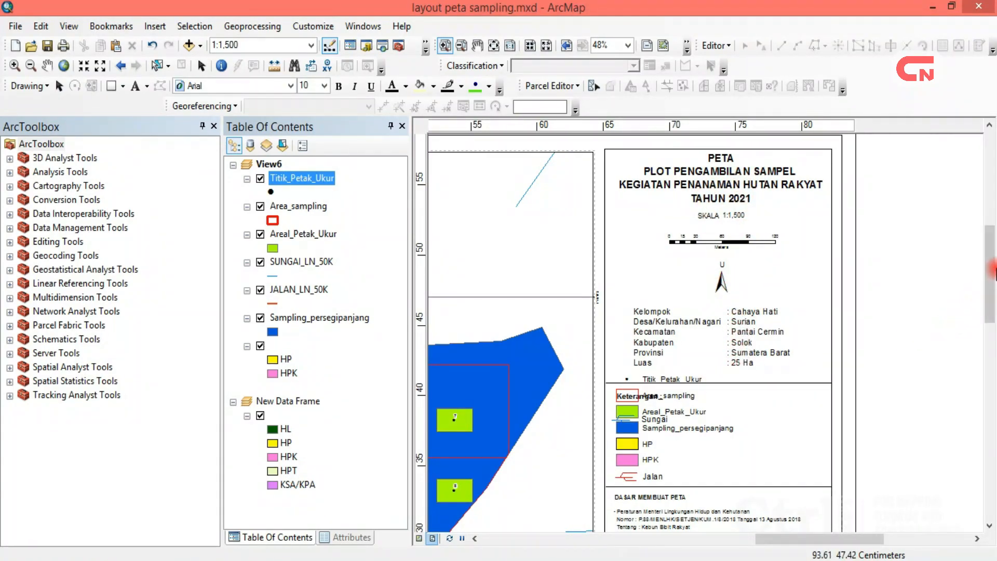
pyautogui.moveTo(989, 275); pyautogui.dragTo(990, 311)
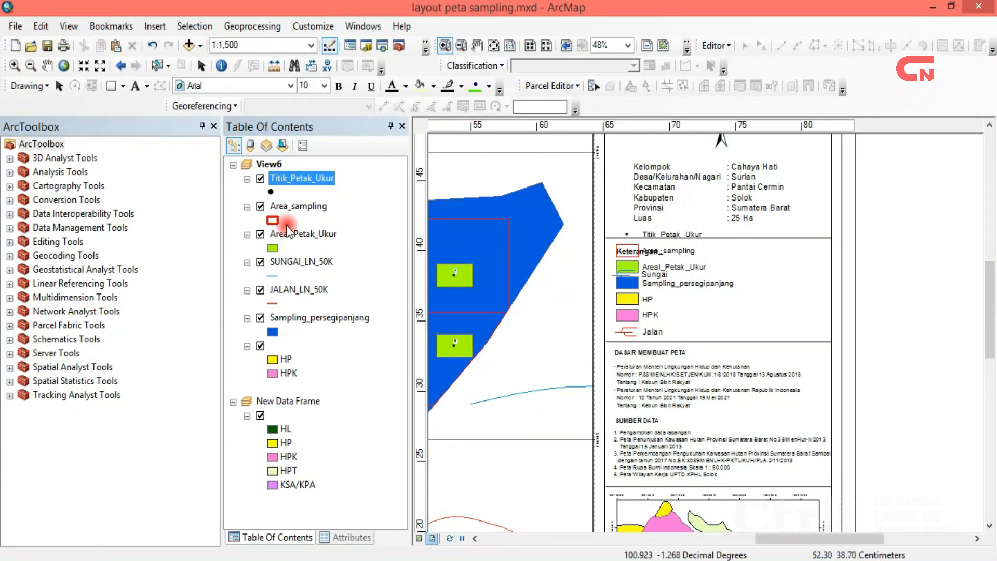
pyautogui.click(60, 86)
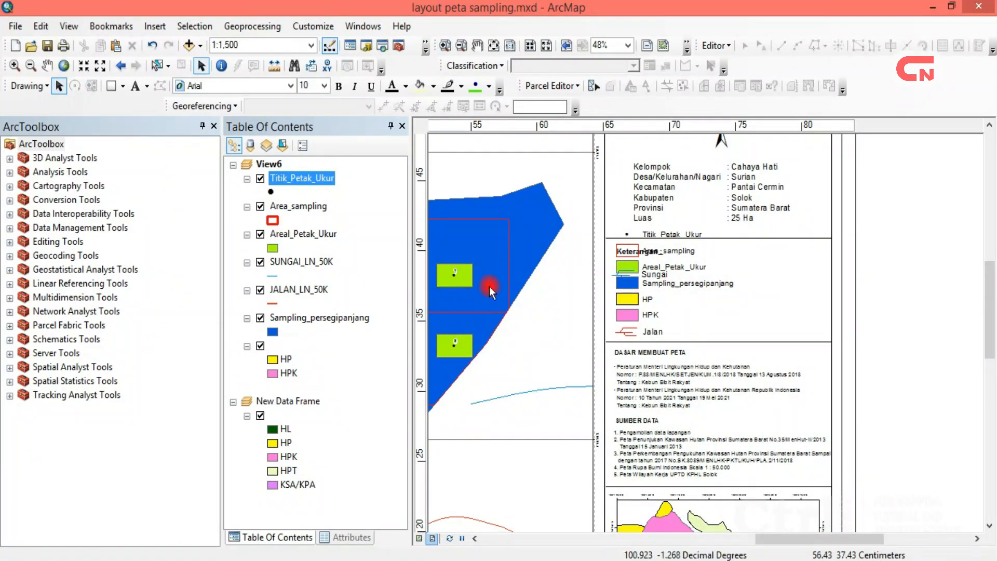
pyautogui.click(684, 281)
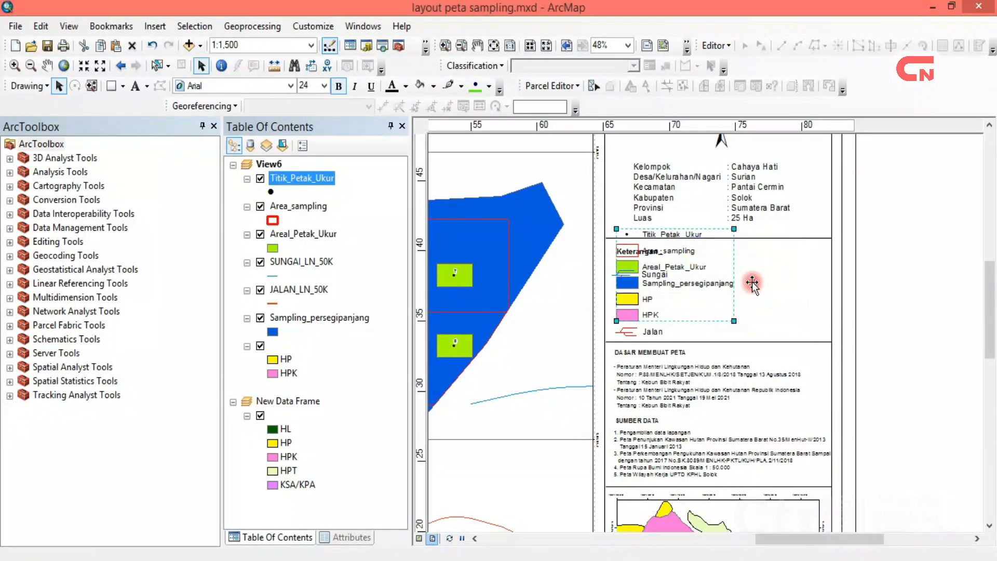
pyautogui.moveTo(689, 283); pyautogui.dragTo(752, 283)
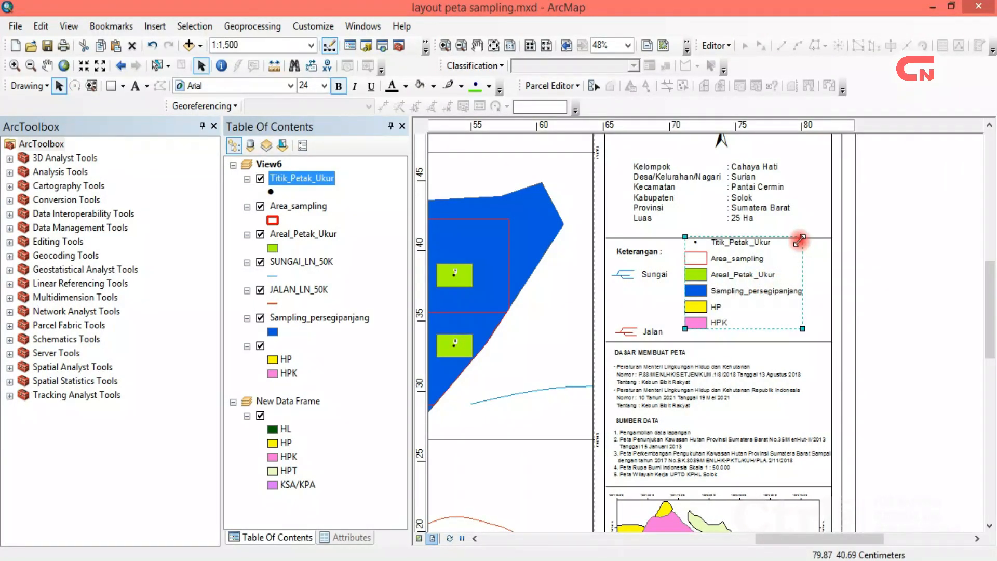
pyautogui.moveTo(802, 238); pyautogui.dragTo(771, 261)
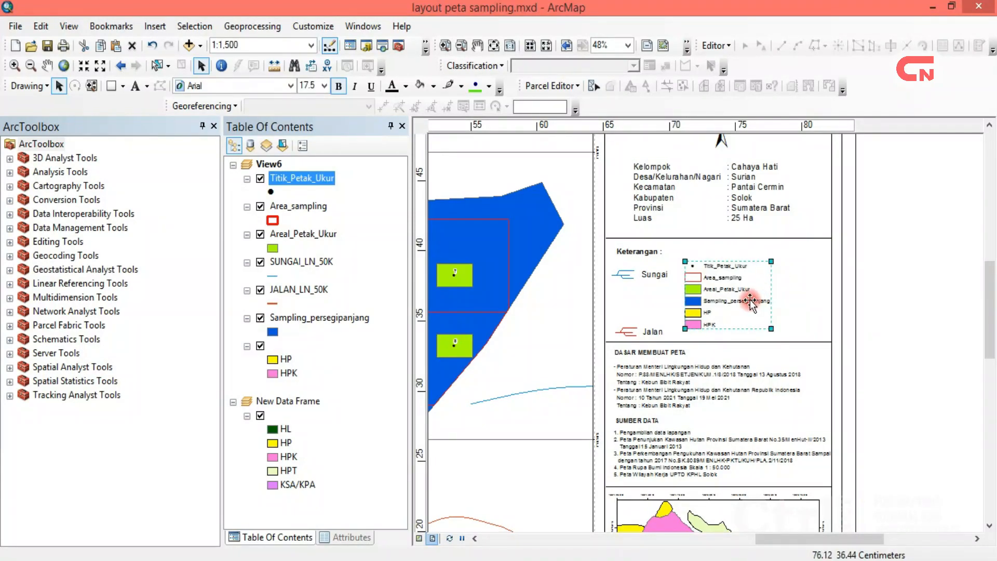
# Move the Jalan and Sungai legend entries outside the page and place the reduced legend directly beneath the Keterangan heading.
pyautogui.moveTo(724, 321); pyautogui.dragTo(744, 261)
pyautogui.click(590, 256)
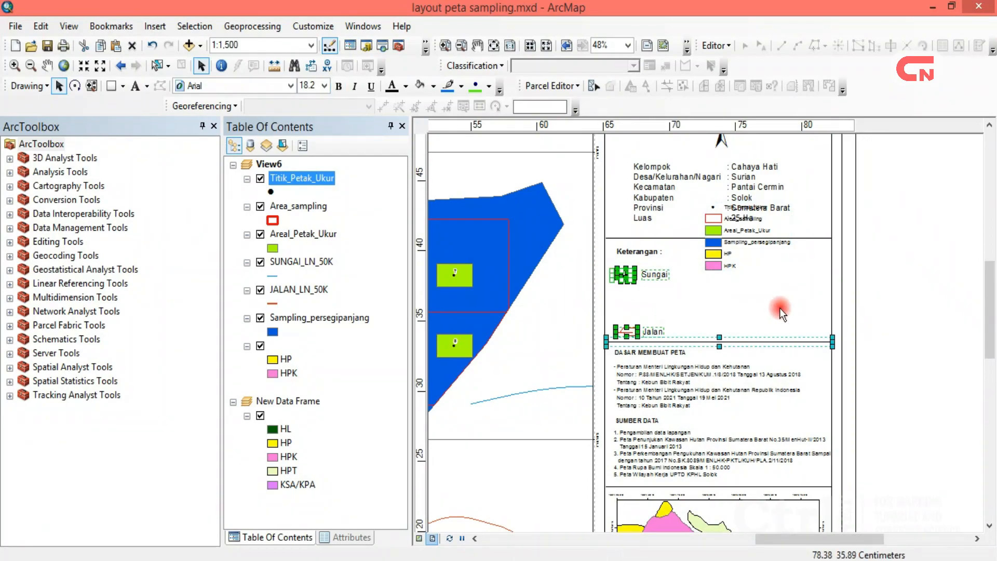
pyautogui.moveTo(678, 307); pyautogui.dragTo(609, 297)
pyautogui.moveTo(651, 330); pyautogui.dragTo(928, 265)
pyautogui.moveTo(838, 307); pyautogui.dragTo(914, 276)
pyautogui.moveTo(728, 262); pyautogui.dragTo(638, 319)
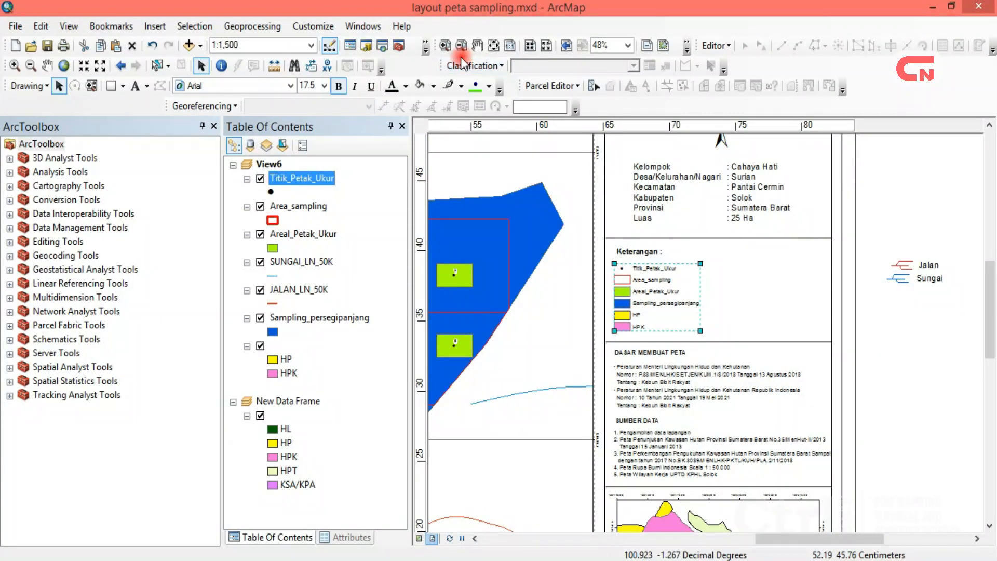
# Hide the HP/HPK layer in the View6 data frame and move the shortened legend up beneath the Keterangan heading.
pyautogui.click(493, 45)
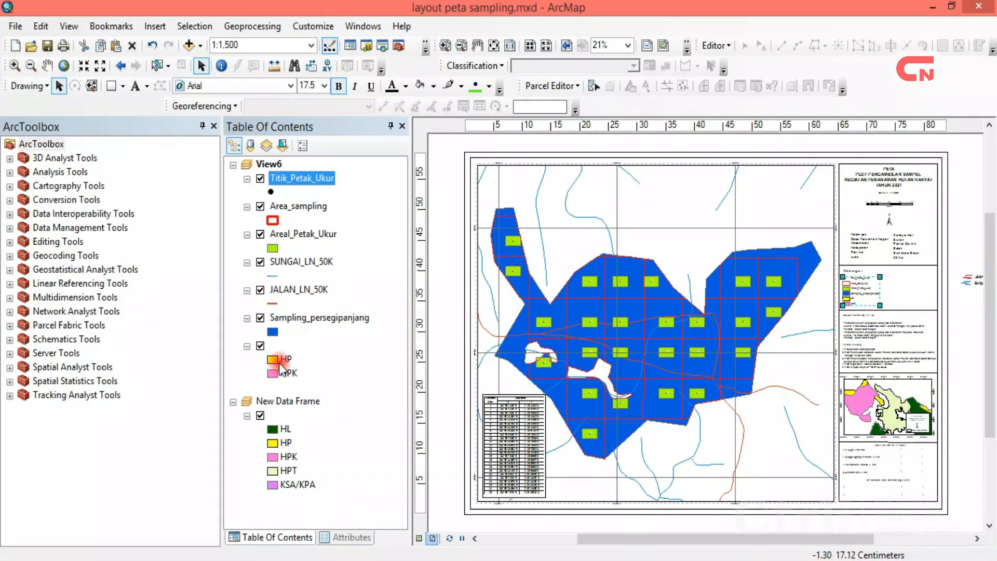
pyautogui.click(260, 346)
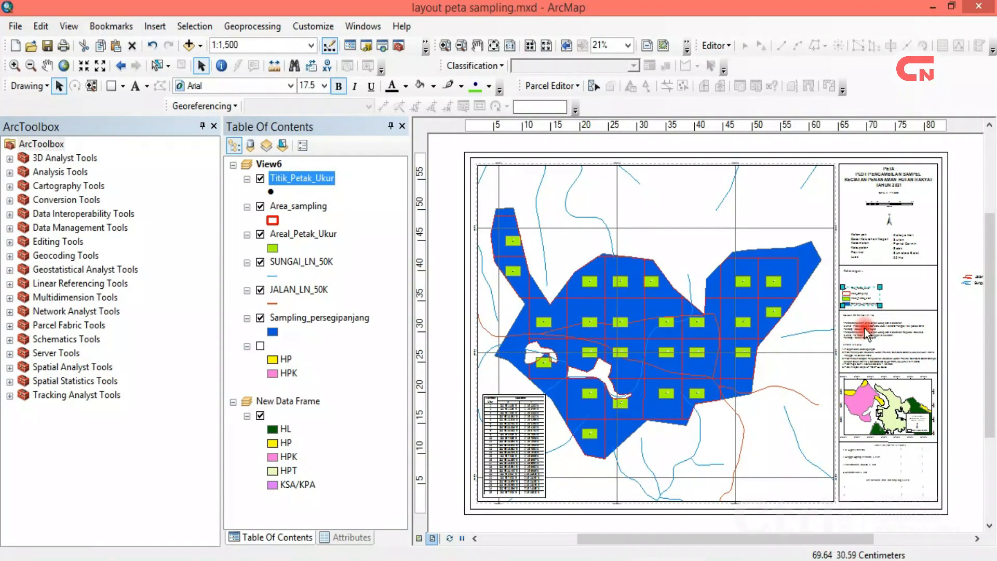
pyautogui.click(445, 46)
pyautogui.click(990, 338)
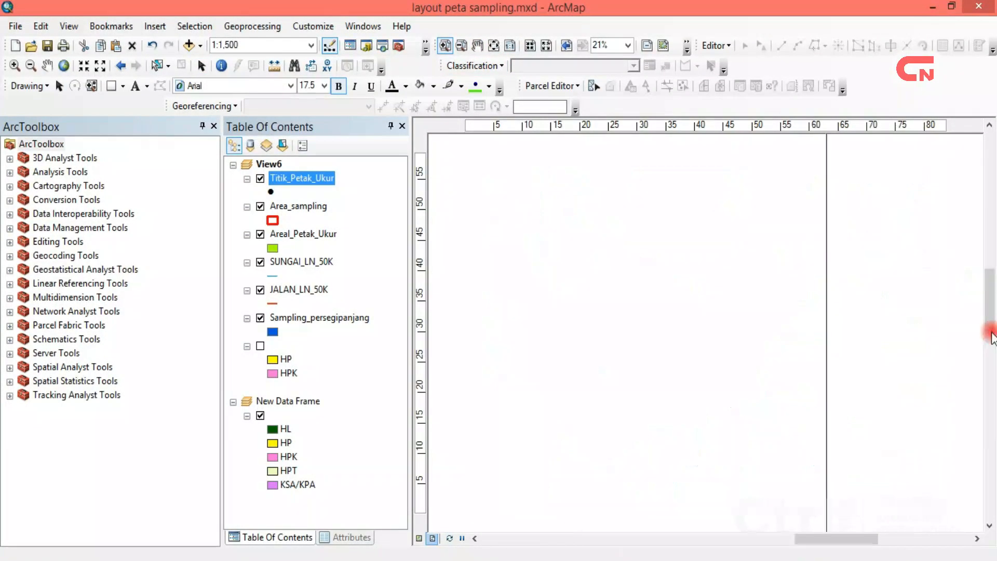
pyautogui.click(60, 86)
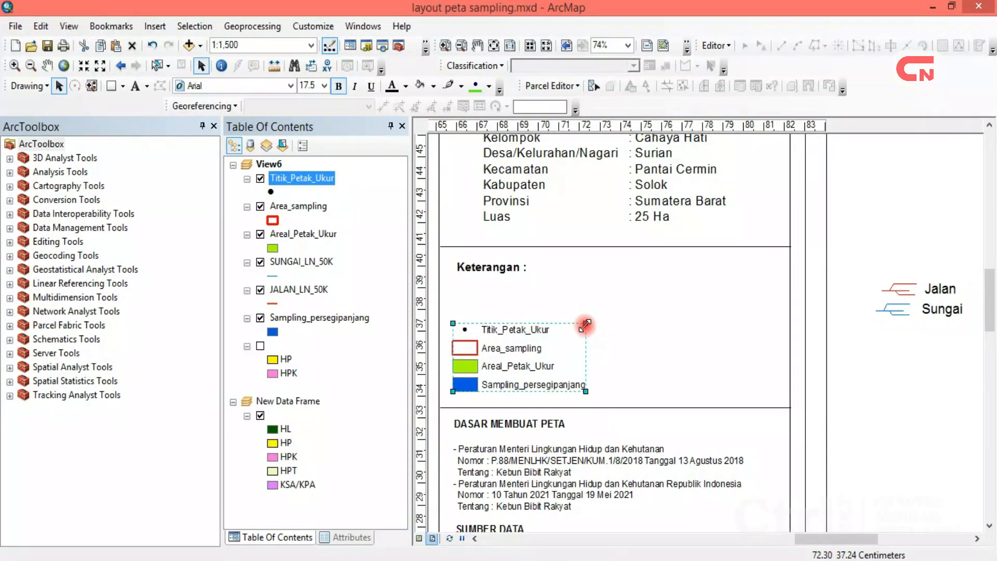
pyautogui.moveTo(553, 349); pyautogui.dragTo(557, 312)
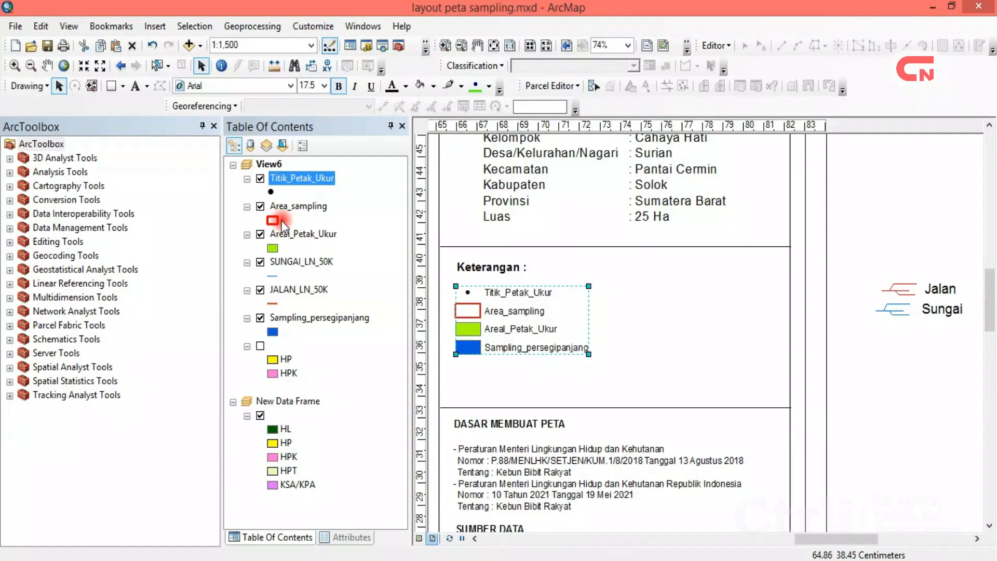
# Rename the Titik_Petak_Ukur layer as "Titik Petak Ukur" for the legend.
pyautogui.click(318, 179)
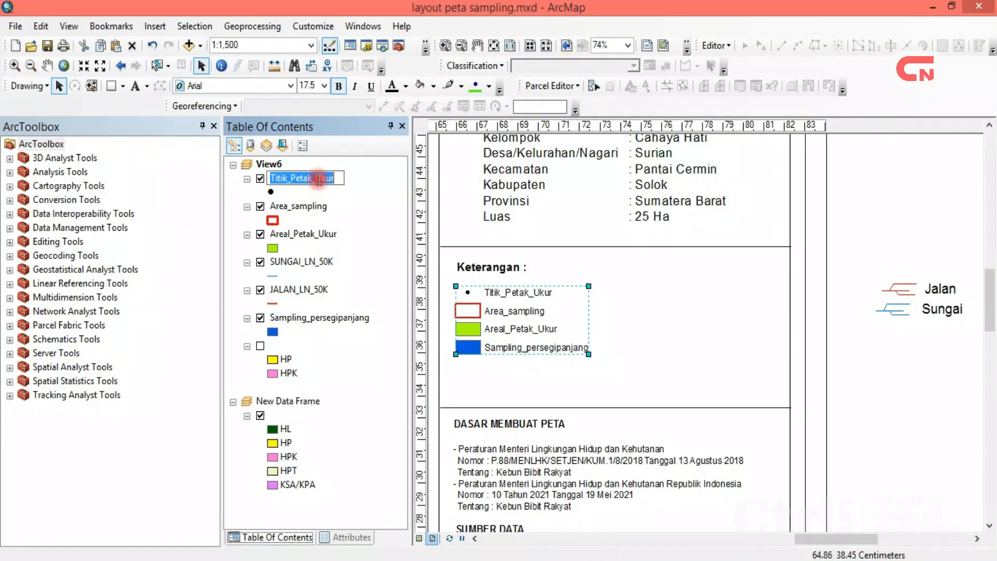
pyautogui.write('Titik Petak Ukur')
pyautogui.press('Return')
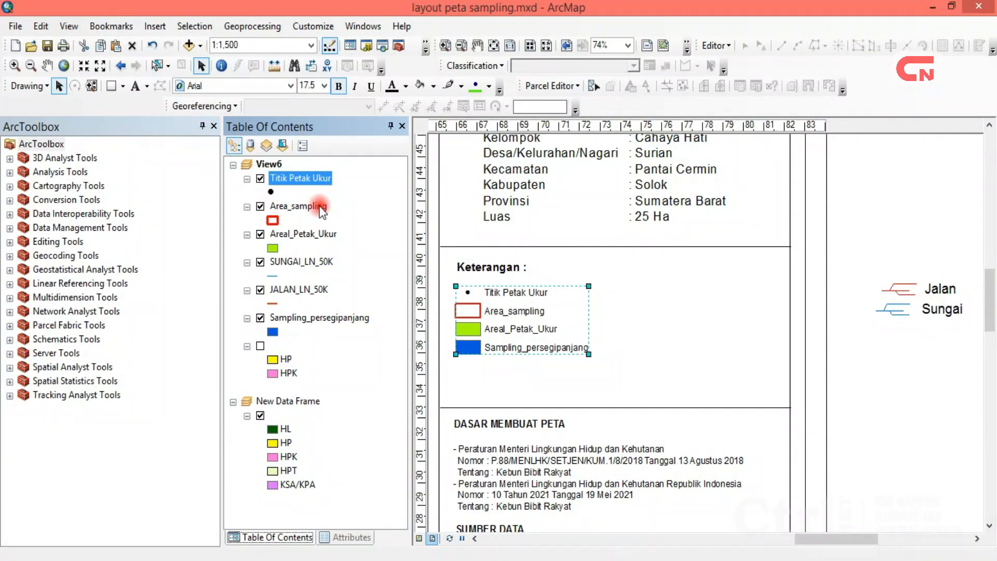
# Rename the Area_sampling layer as "Area Sampling" for the legend.
pyautogui.click(319, 206)
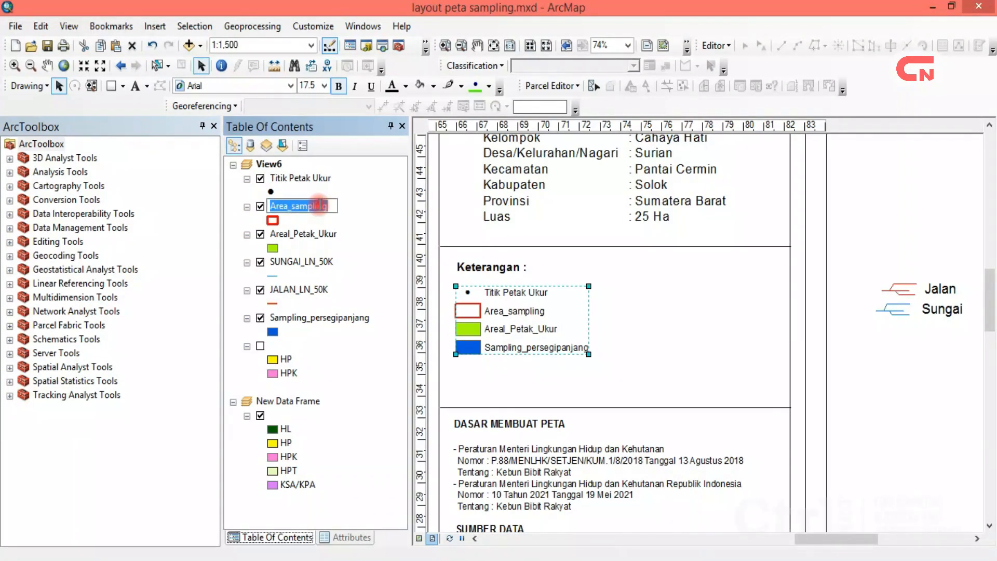
pyautogui.click(297, 205)
pyautogui.click(296, 207)
pyautogui.press('BackSpace')
pyautogui.press('BackSpace')
pyautogui.write('S')
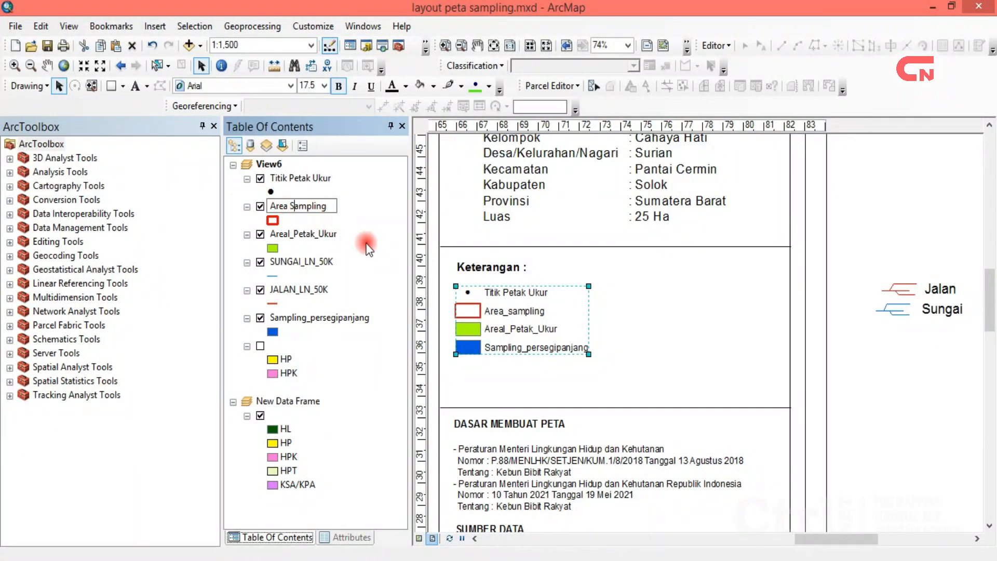
pyautogui.press('Return')
# Rename the Areal_Petak_Ukur layer as "Areal Petak Ukur" for the legend.
pyautogui.click(318, 235)
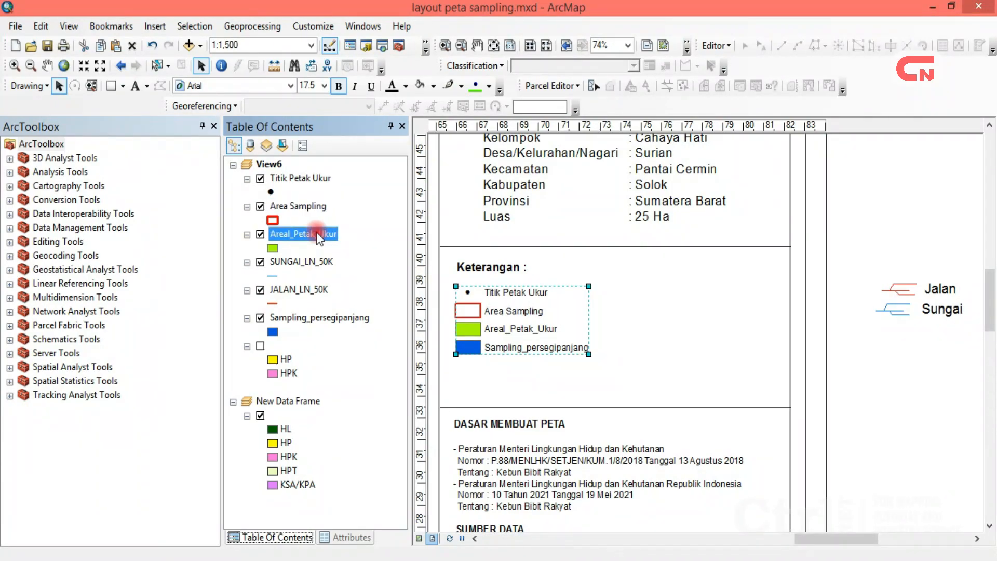
pyautogui.click(291, 233)
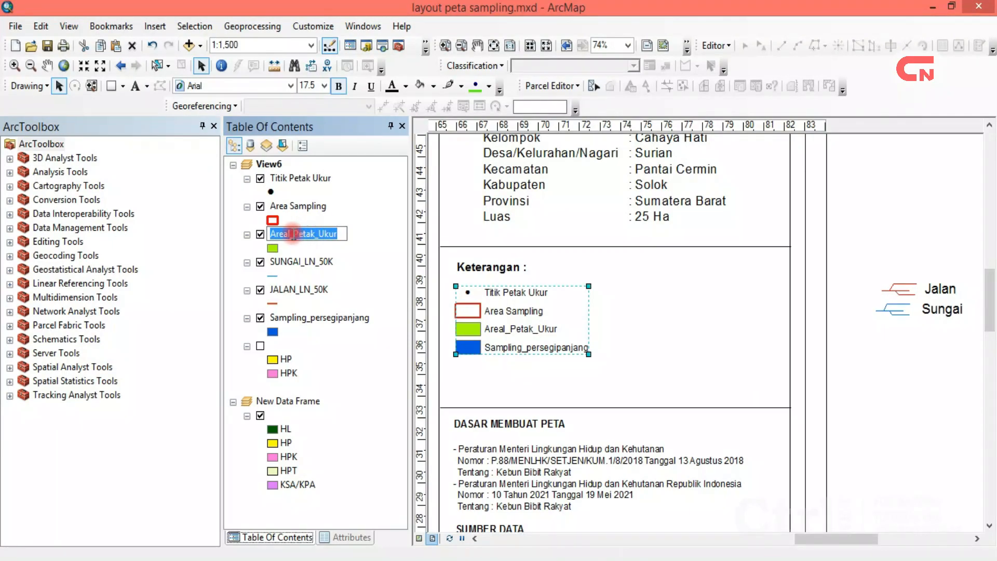
pyautogui.press('BackSpace')
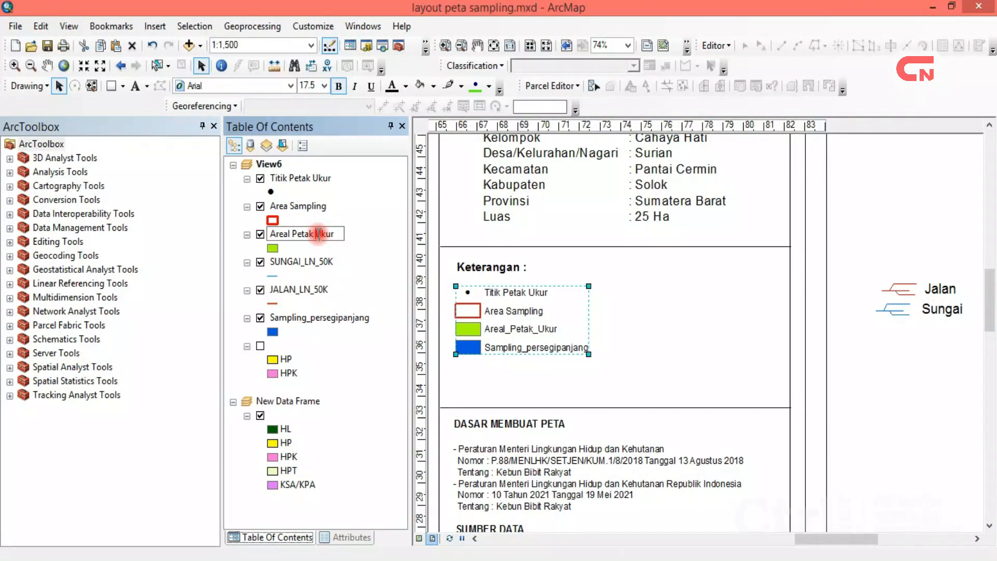
pyautogui.press('Return')
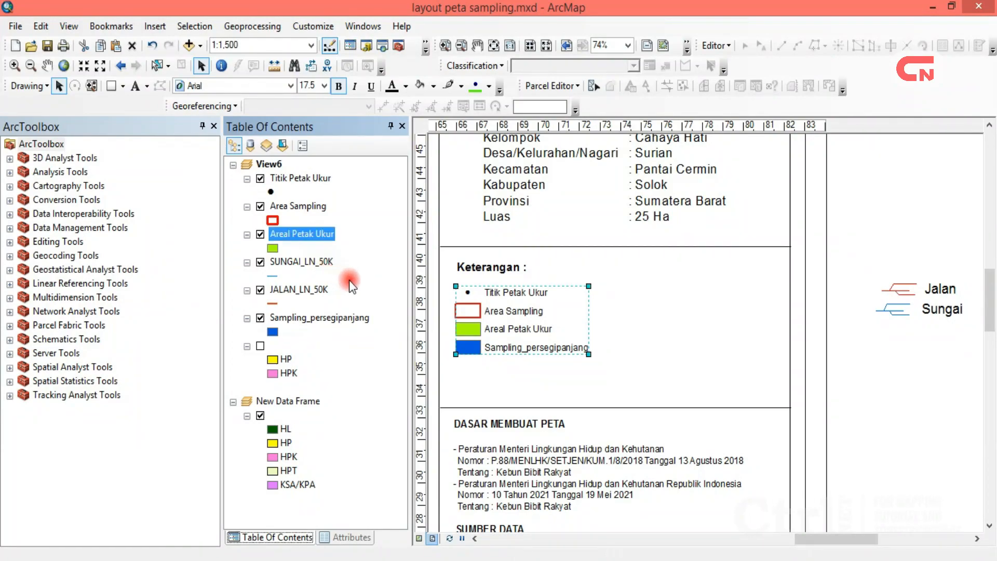
# Rename the Sampling_persegipanjang layer as "Lokasi Kegiatan Hutan Rakyat" for the legend.
pyautogui.keyDown('ctrl'); pyautogui.click(354, 315); pyautogui.keyUp('ctrl')
pyautogui.click(354, 315)
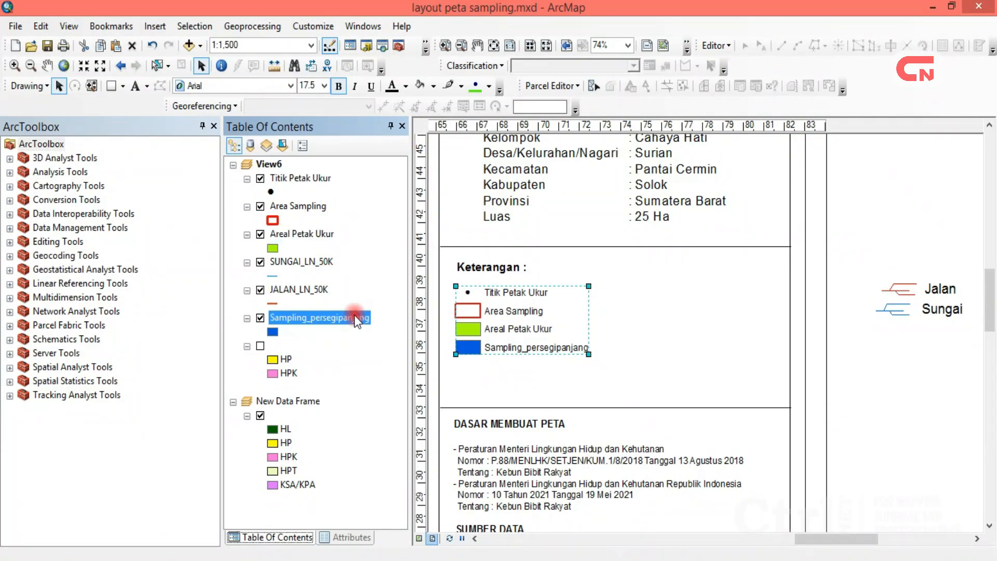
pyautogui.write('lOKAS')
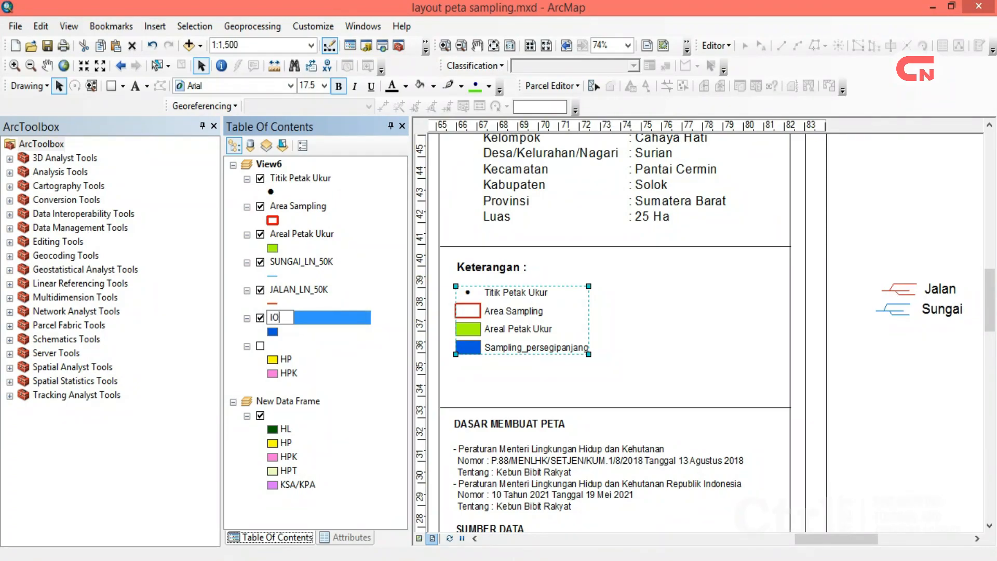
pyautogui.press('BackSpace')
pyautogui.press('BackSpace')
pyautogui.press('BackSpace')
pyautogui.press('BackSpace')
pyautogui.press('BackSpace')
pyautogui.write('Lokasi Kegiatan')
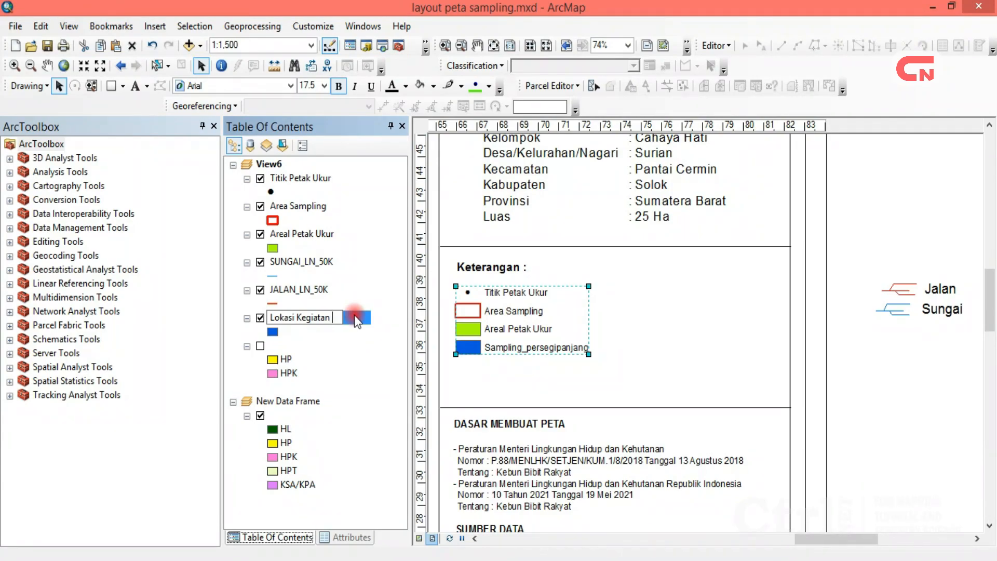
pyautogui.write(' Hutan Rakyat')
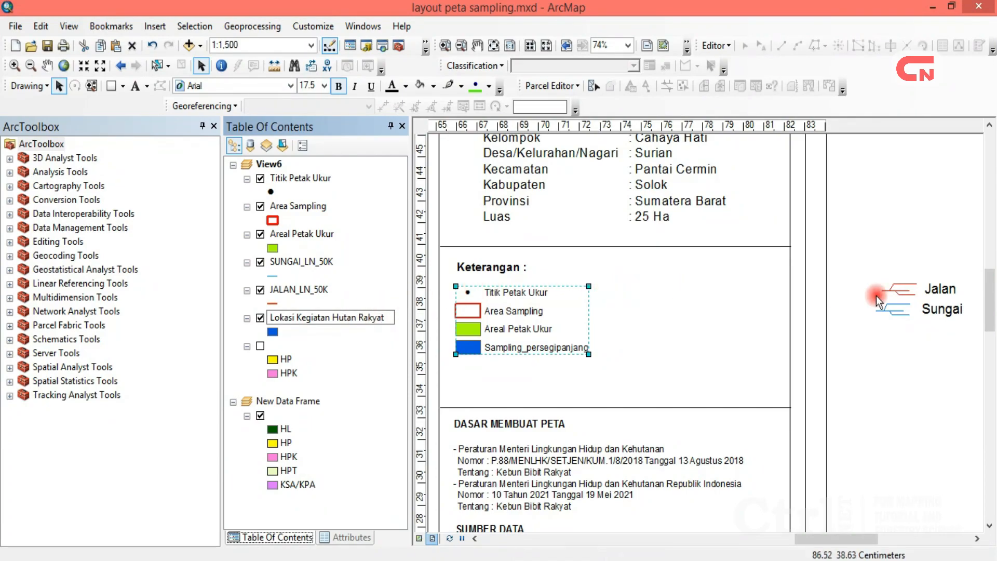
pyautogui.scroll(5, 988, 298)
pyautogui.scroll(5, 723, 285)
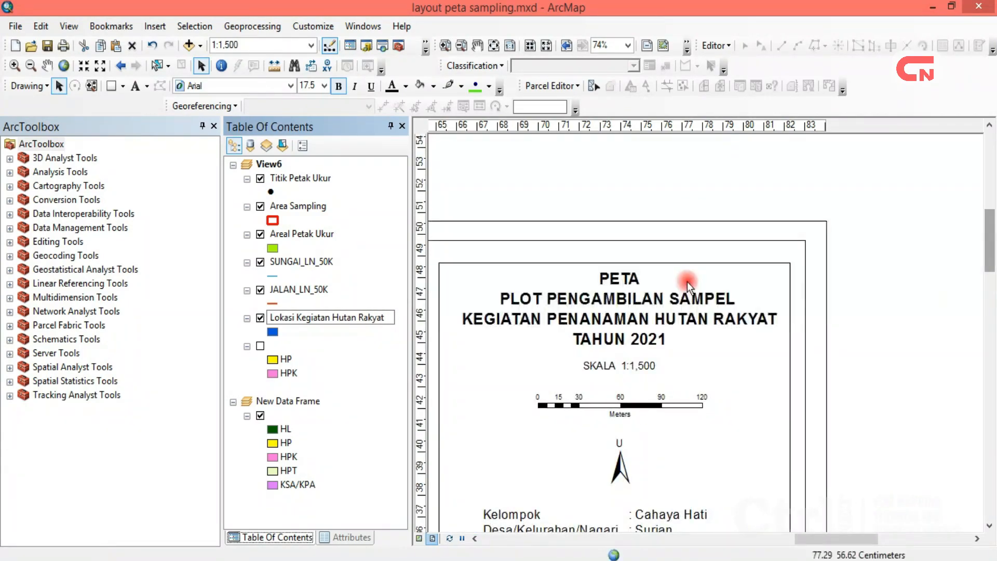
pyautogui.moveTo(988, 233); pyautogui.dragTo(991, 321)
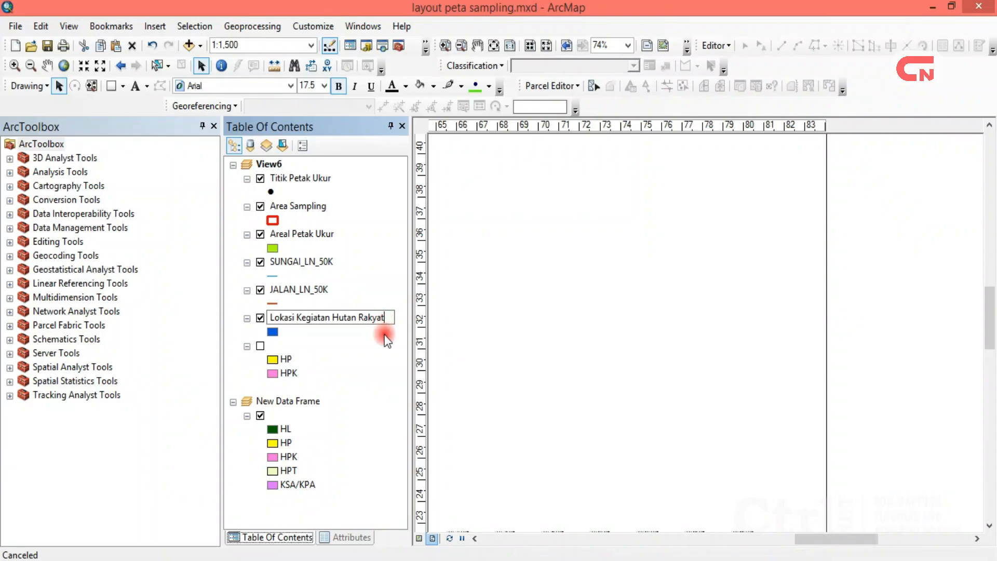
pyautogui.press('Return')
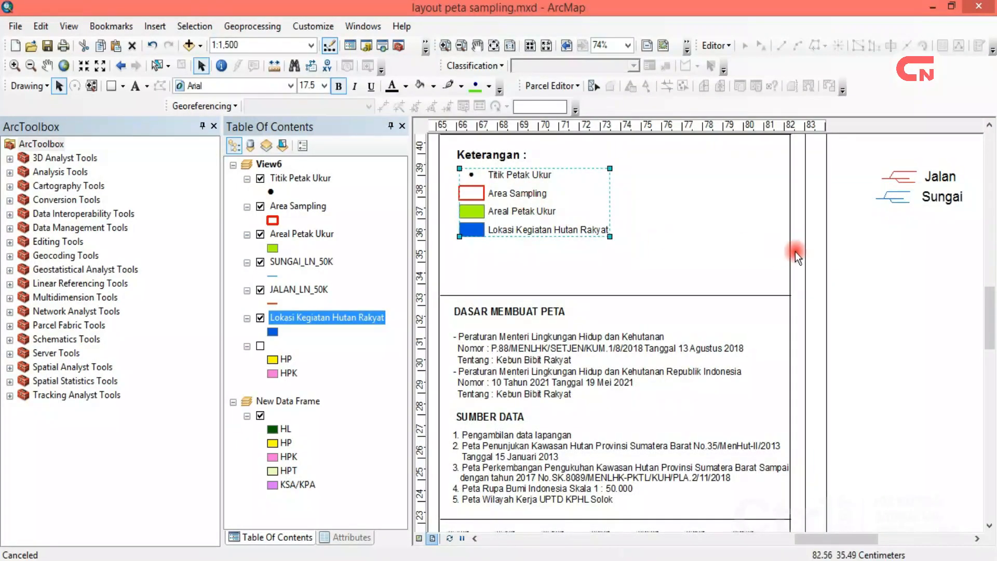
# Group the Jalan and Sungai legend elements outside the page and move the group beneath the Keterangan legend entries.
pyautogui.click(913, 179)
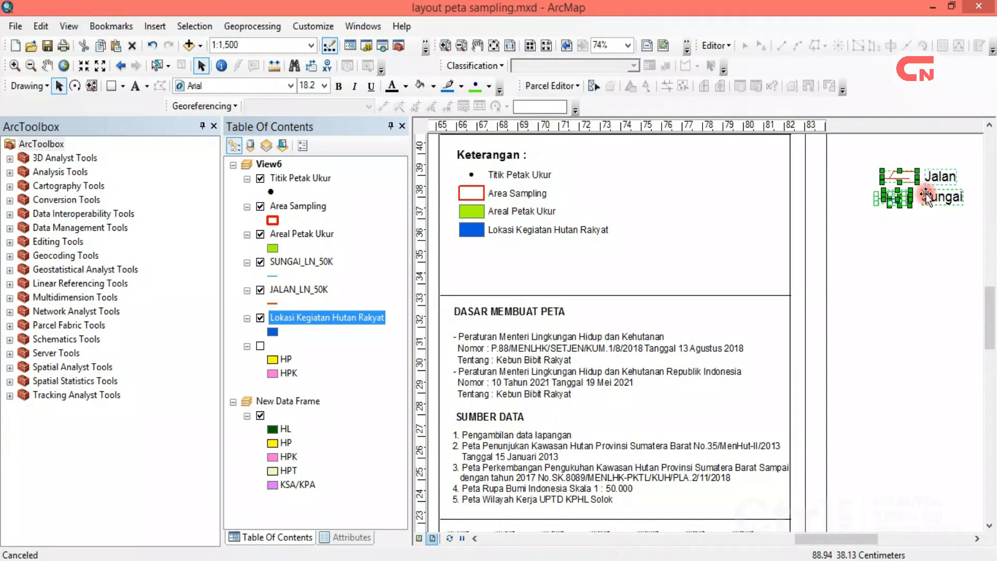
pyautogui.rightClick(926, 193)
pyautogui.click(911, 315)
pyautogui.moveTo(932, 177); pyautogui.dragTo(515, 257)
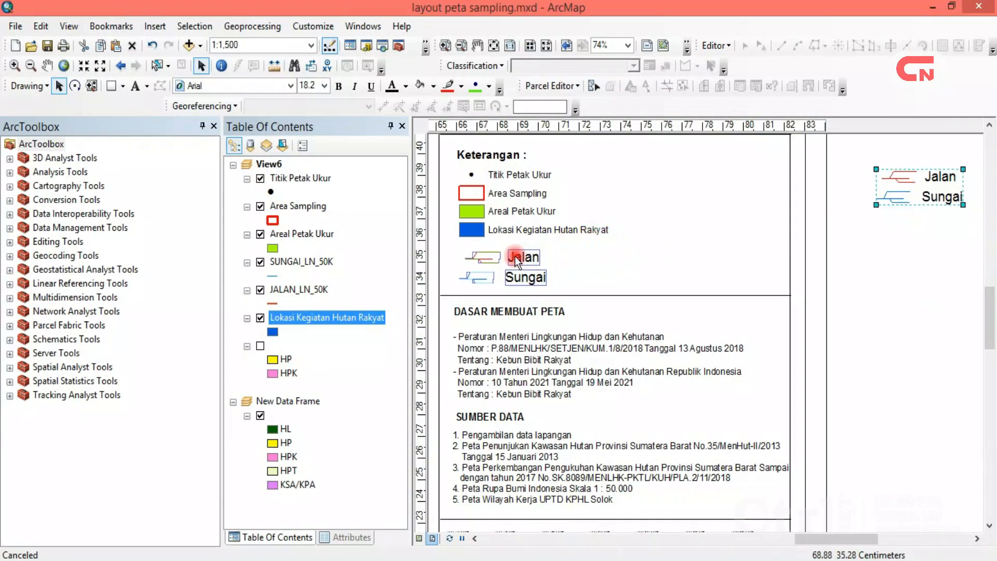
# Enlarge the Keterangan legend and move the Jalan and Sungai group beside its upper entries.
pyautogui.click(546, 223)
pyautogui.moveTo(611, 237); pyautogui.dragTo(667, 278)
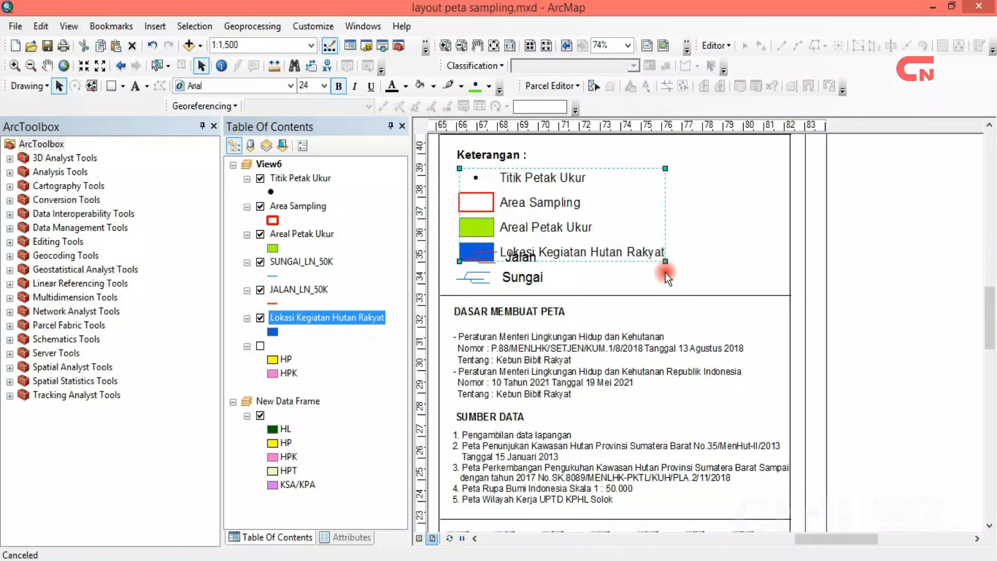
pyautogui.click(525, 282)
pyautogui.moveTo(525, 281); pyautogui.dragTo(539, 262)
pyautogui.moveTo(520, 273); pyautogui.dragTo(723, 210)
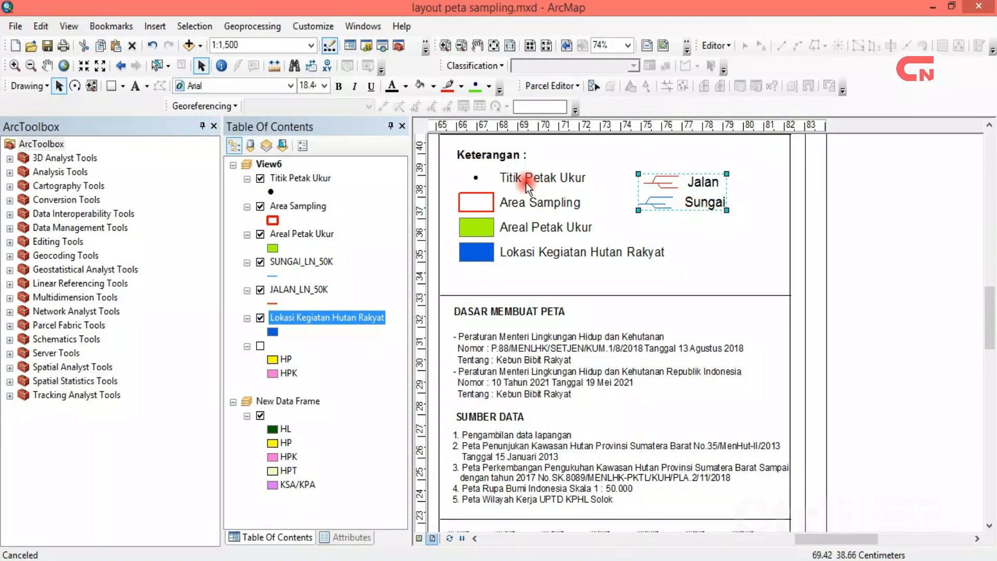
# Shrink the Keterangan legend and place the reduced Jalan and Sungai group directly beneath the Lokasi Kegiatan Hutan Rakyat entry.
pyautogui.click(467, 200)
pyautogui.moveTo(654, 264); pyautogui.dragTo(633, 242)
pyautogui.click(691, 192)
pyautogui.moveTo(691, 192); pyautogui.dragTo(511, 272)
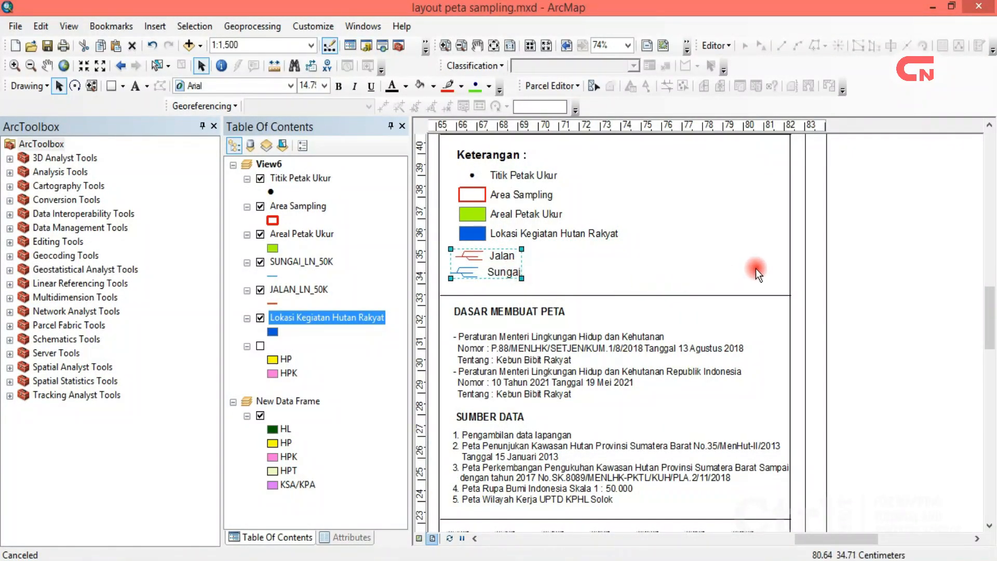
pyautogui.click(869, 289)
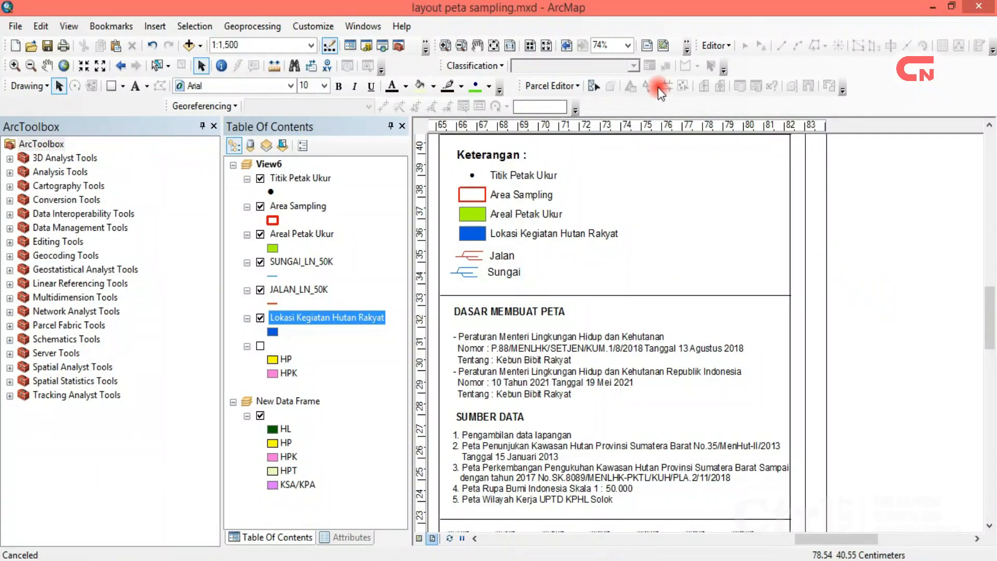
# Copy the Lokasi Kegiatan Hutan Rakyat layer from View6 into New Data Frame, above the forest status layer.
pyautogui.moveTo(992, 329); pyautogui.dragTo(992, 363)
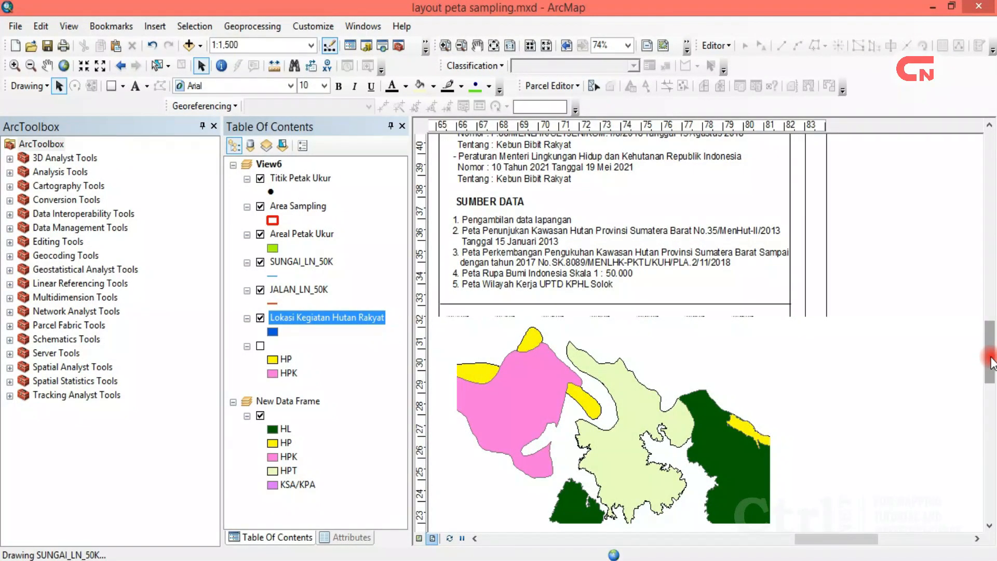
pyautogui.moveTo(991, 362); pyautogui.dragTo(991, 384)
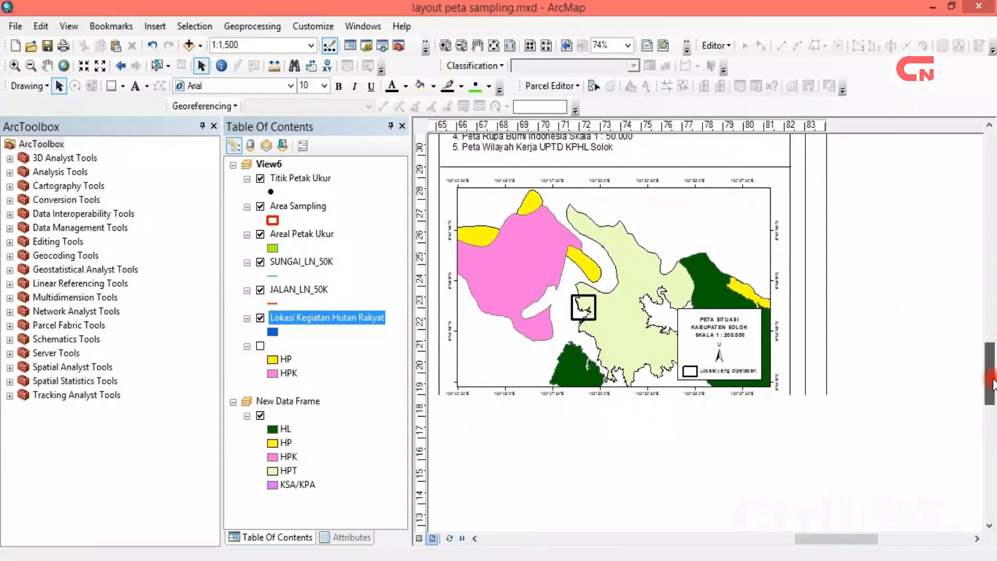
pyautogui.click(374, 356)
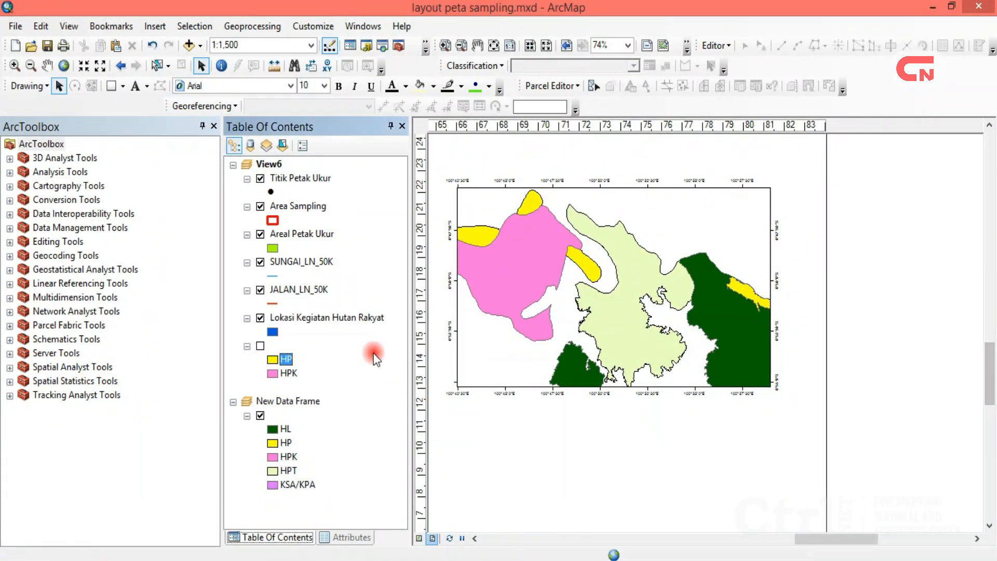
pyautogui.click(353, 319)
pyautogui.moveTo(354, 325); pyautogui.dragTo(353, 403)
pyautogui.click(337, 414)
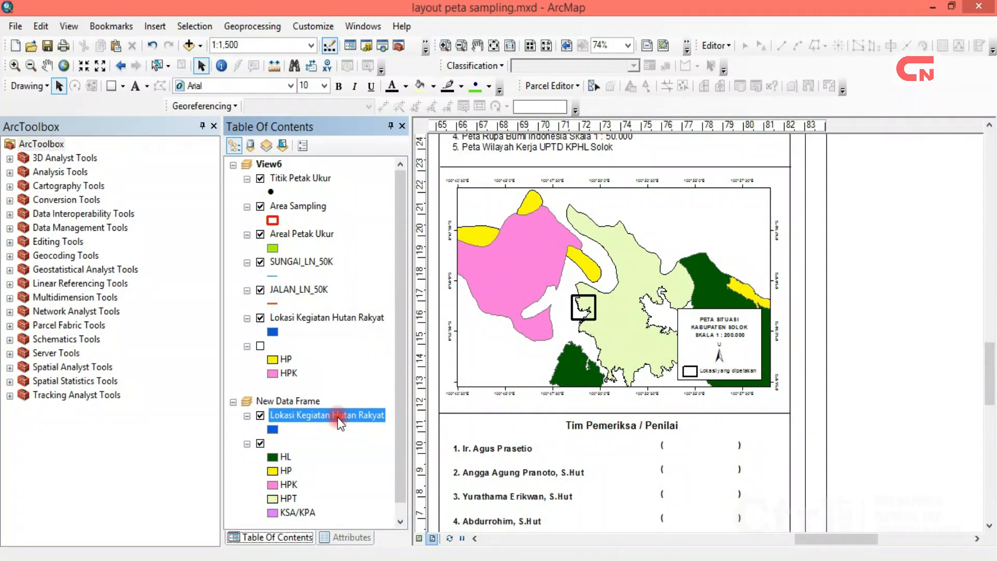
# Zoom the situation map to its Lokasi Kegiatan Hutan Rakyat layer and set the map scale to 1:200,000.
pyautogui.rightClick(331, 419)
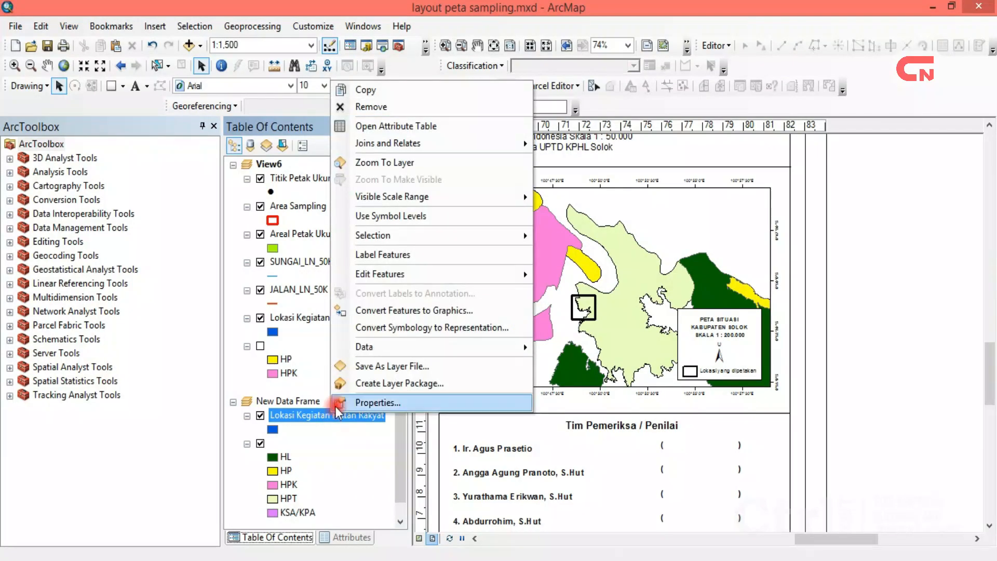
pyautogui.click(386, 160)
pyautogui.click(475, 317)
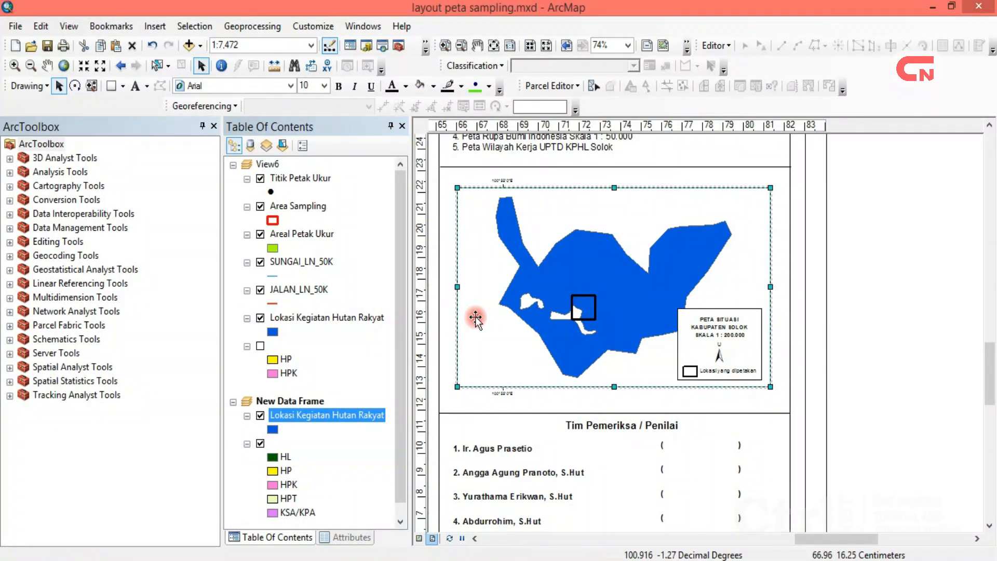
pyautogui.click(312, 46)
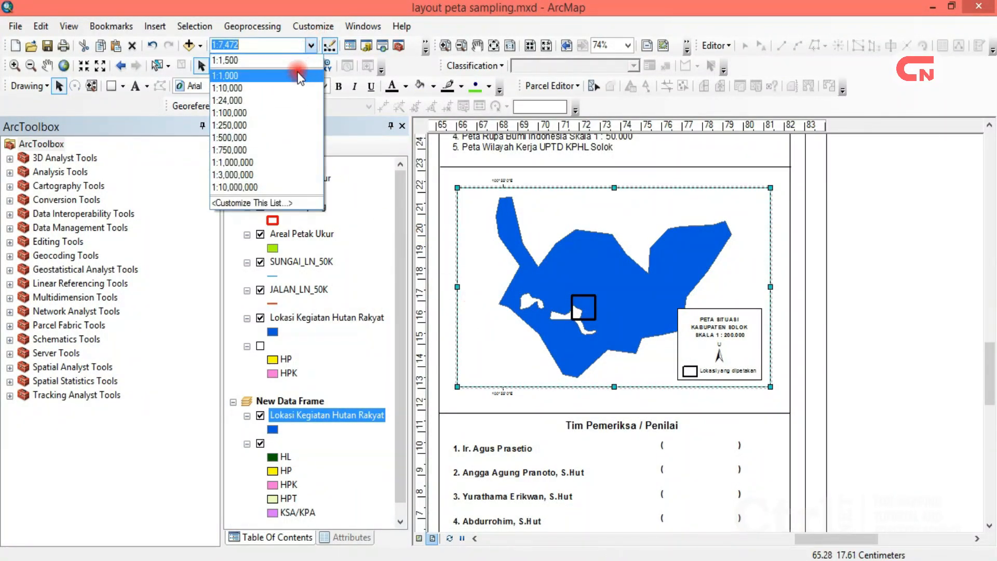
pyautogui.click(285, 125)
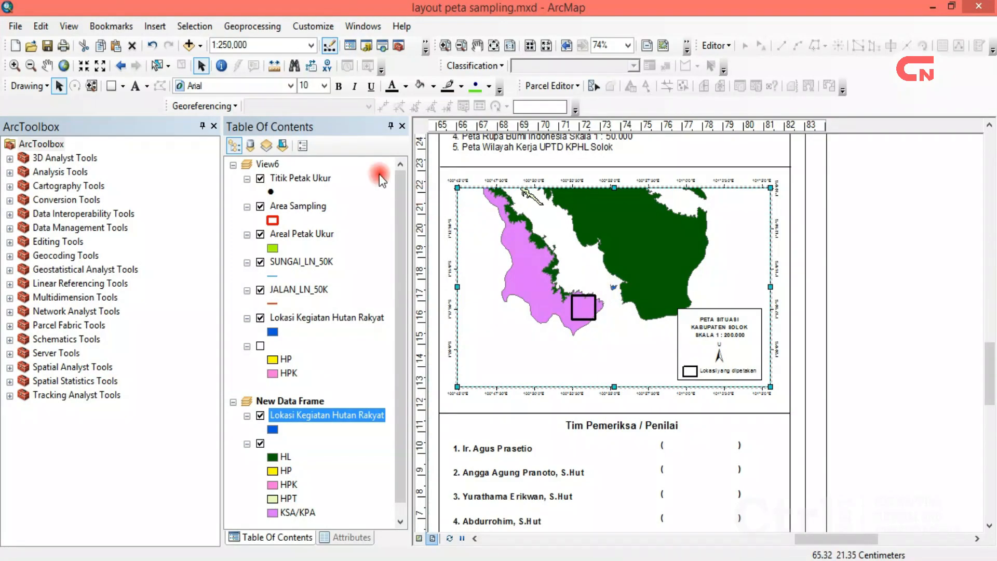
pyautogui.click(228, 45)
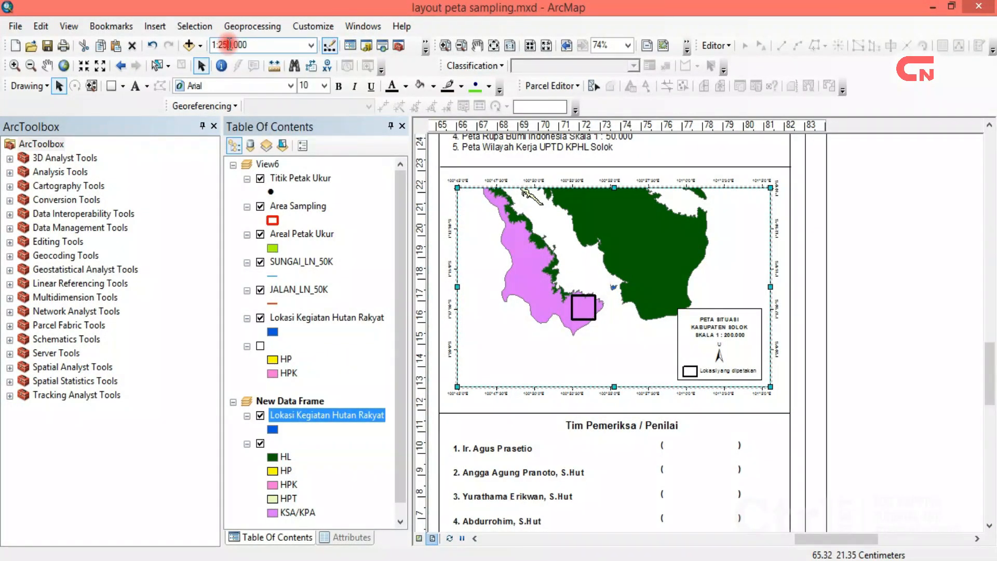
pyautogui.press('BackSpace')
pyautogui.write('0')
pyautogui.click(252, 64)
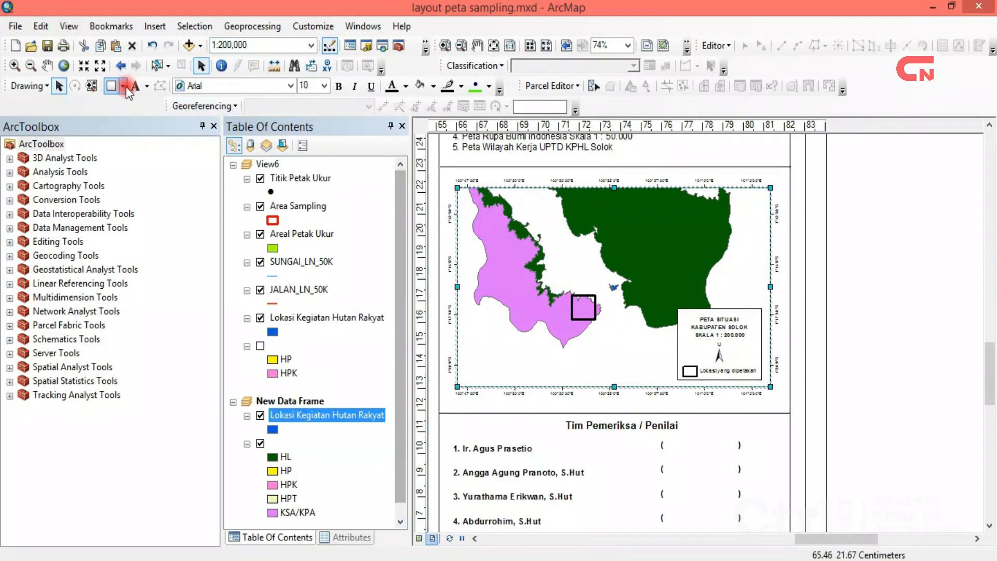
# Pan the situation map until the activity location lies inside the black marker box.
pyautogui.click(47, 65)
pyautogui.moveTo(570, 261); pyautogui.dragTo(544, 287)
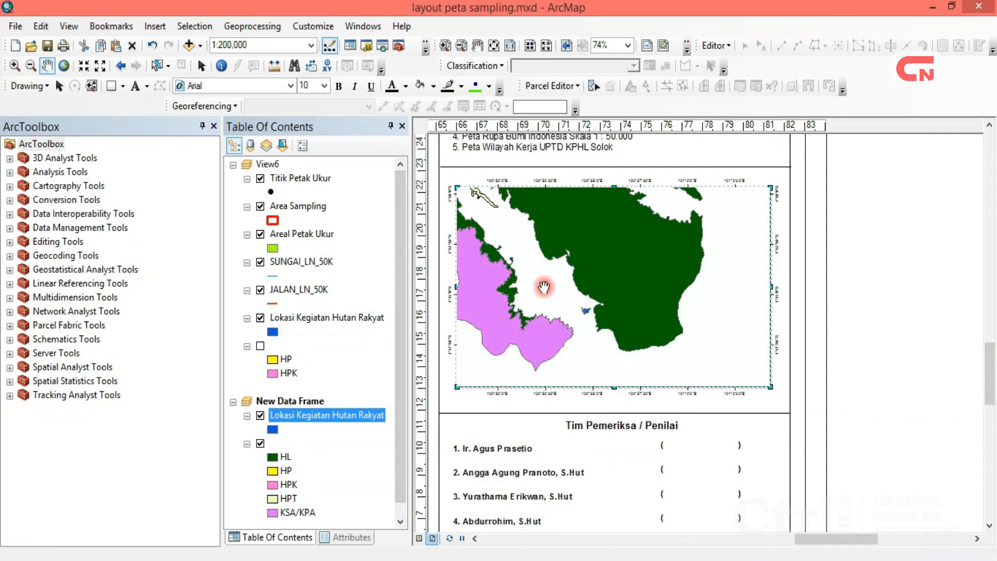
pyautogui.moveTo(543, 287); pyautogui.dragTo(542, 283)
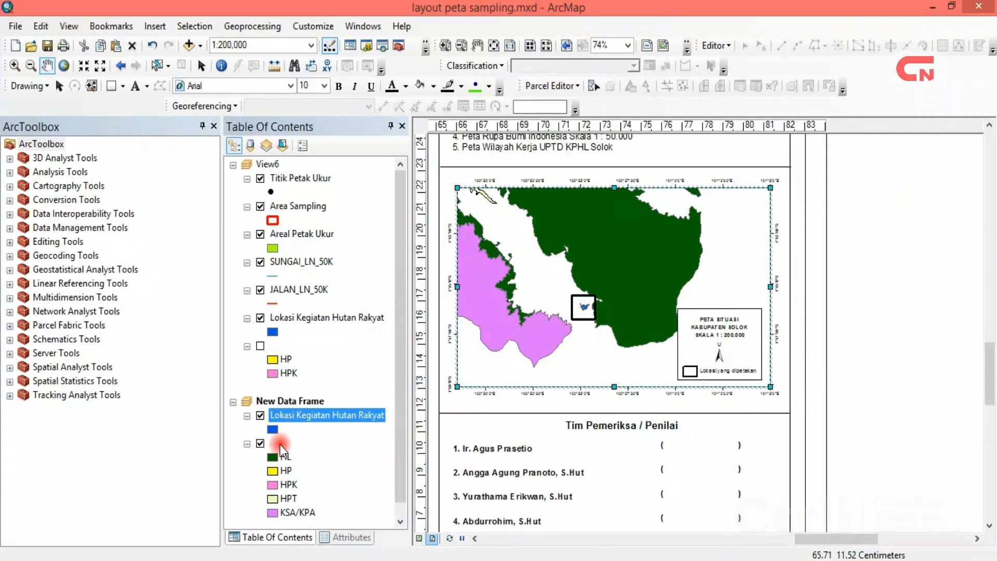
# Change the fill color of the Lokasi Kegiatan Hutan Rakyat layer in New Data Frame to red.
pyautogui.click(273, 431)
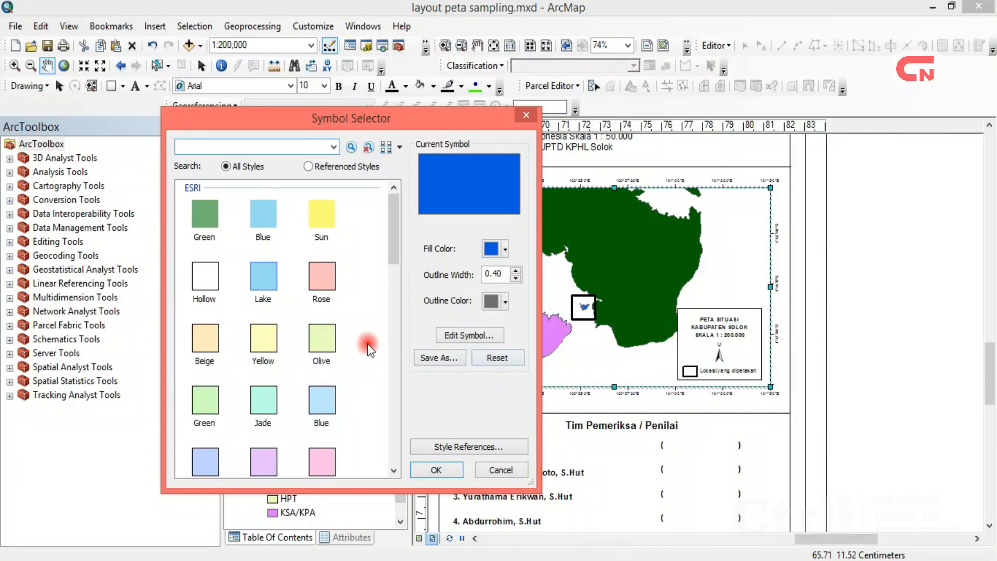
pyautogui.click(504, 250)
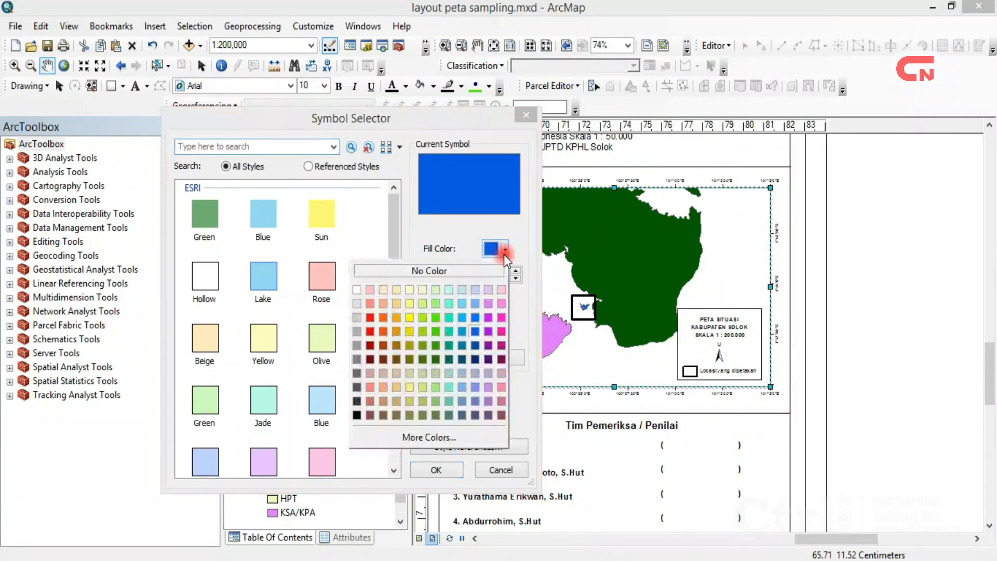
pyautogui.click(373, 317)
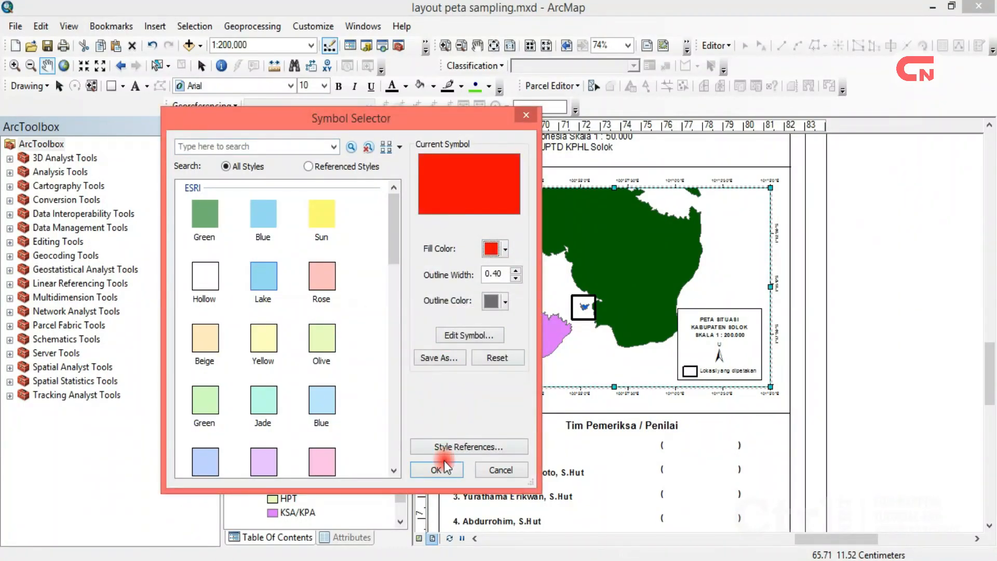
pyautogui.click(444, 470)
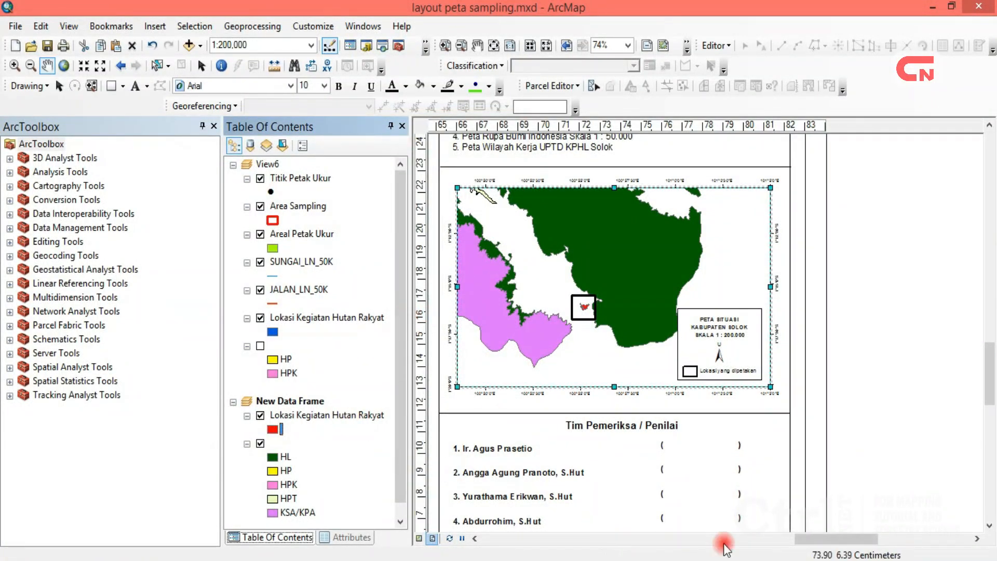
# Switch back to selecting elements and display the whole page to review the map layout.
pyautogui.click(756, 538)
pyautogui.click(58, 87)
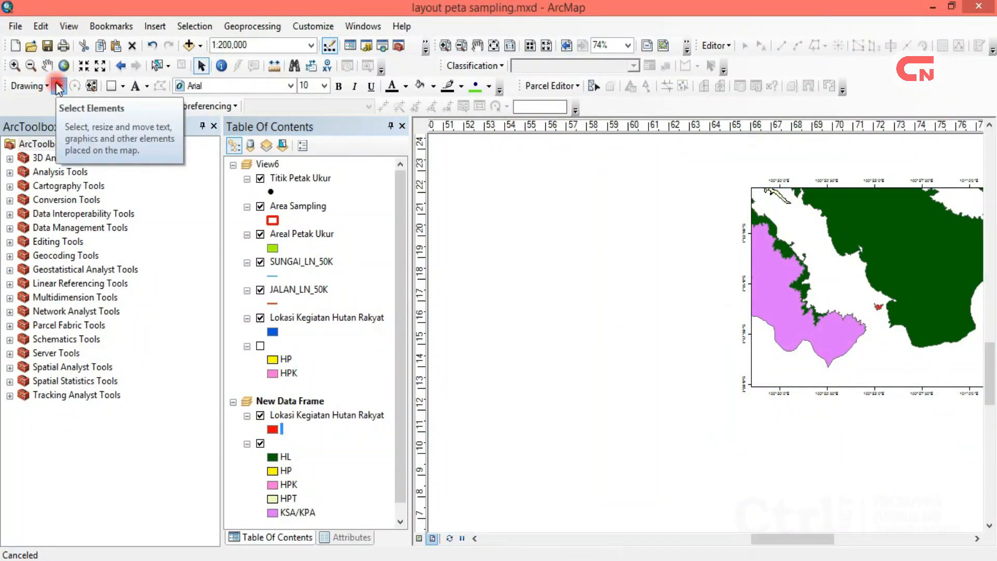
pyautogui.click(493, 45)
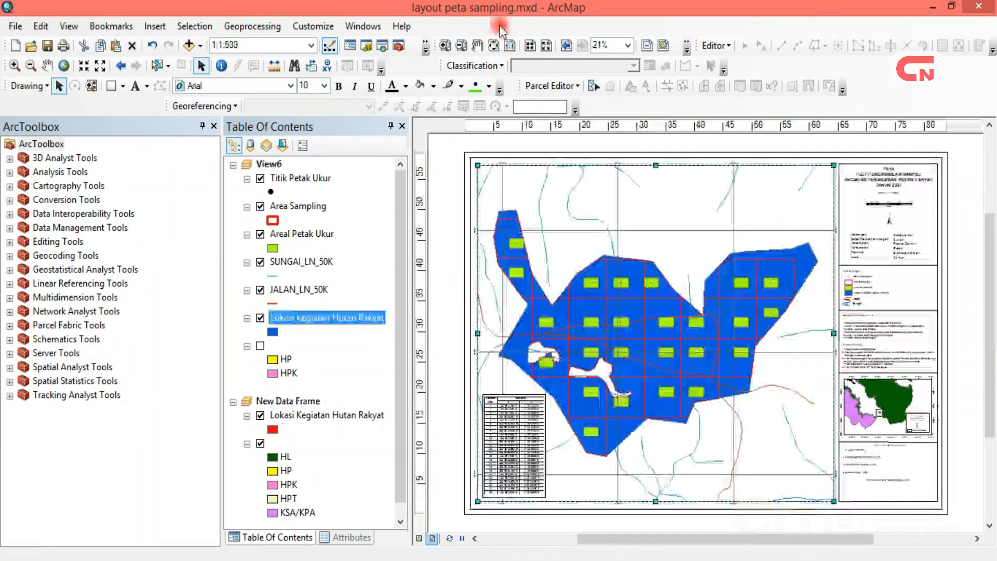
# Zoom in on the Tim Pemeriksa / Penilai signature block to check it, and return to the whole-page view.
pyautogui.click(438, 191)
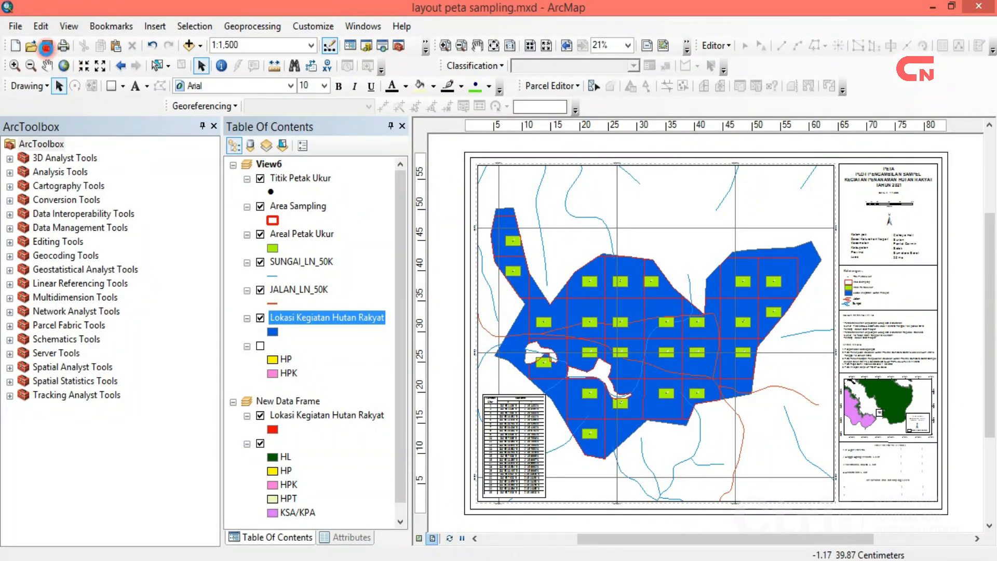
pyautogui.click(445, 45)
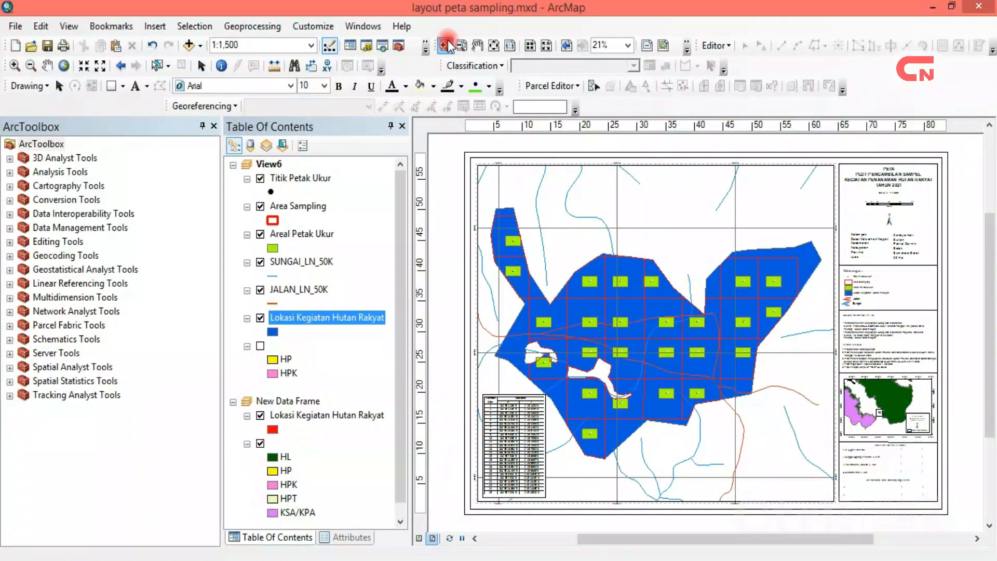
pyautogui.moveTo(833, 426)
pyautogui.mouseDown()
pyautogui.moveTo(911, 516)
pyautogui.moveTo(957, 511)
pyautogui.mouseUp()
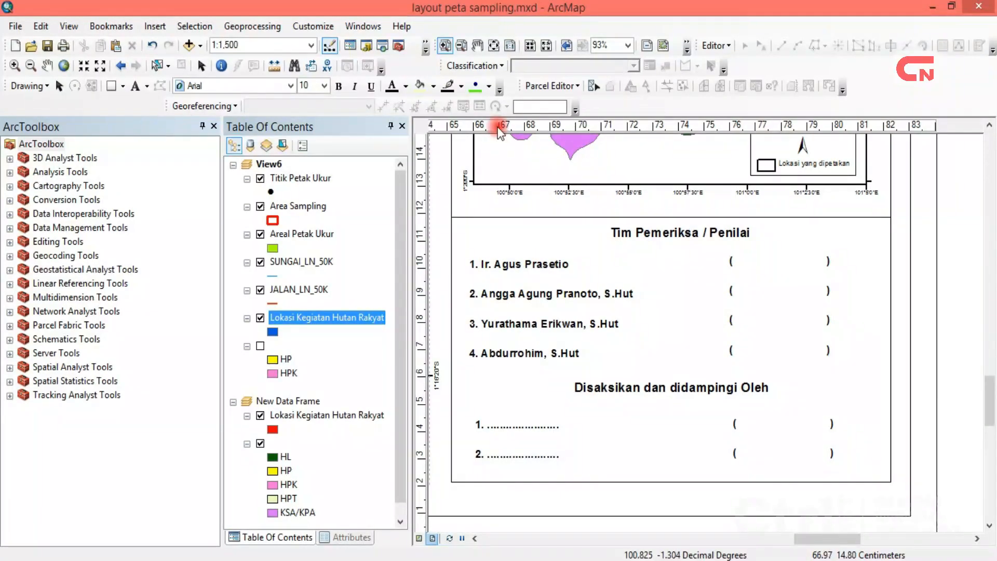
pyautogui.click(494, 46)
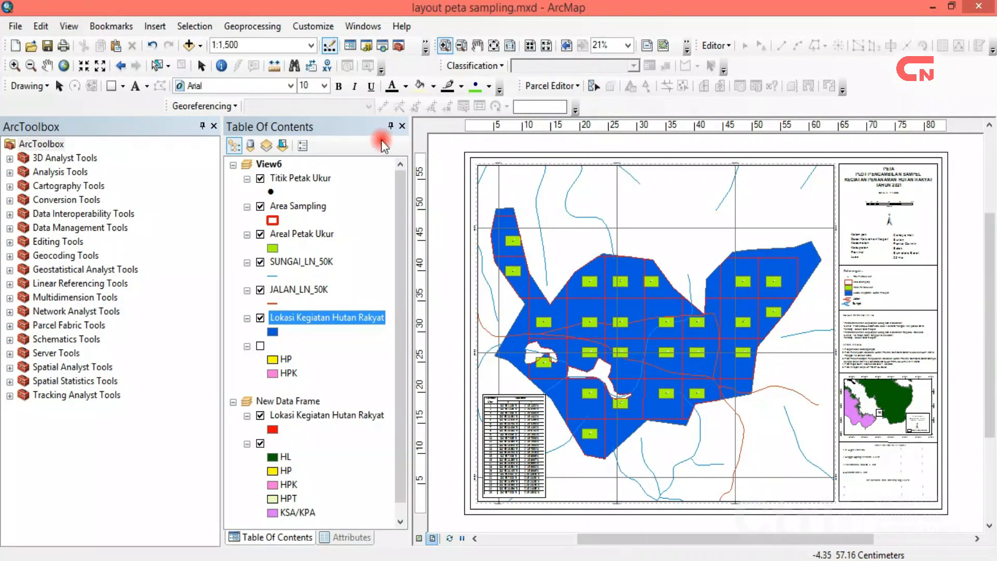
# Select all elements on the layout page and group them into one object.
pyautogui.click(59, 86)
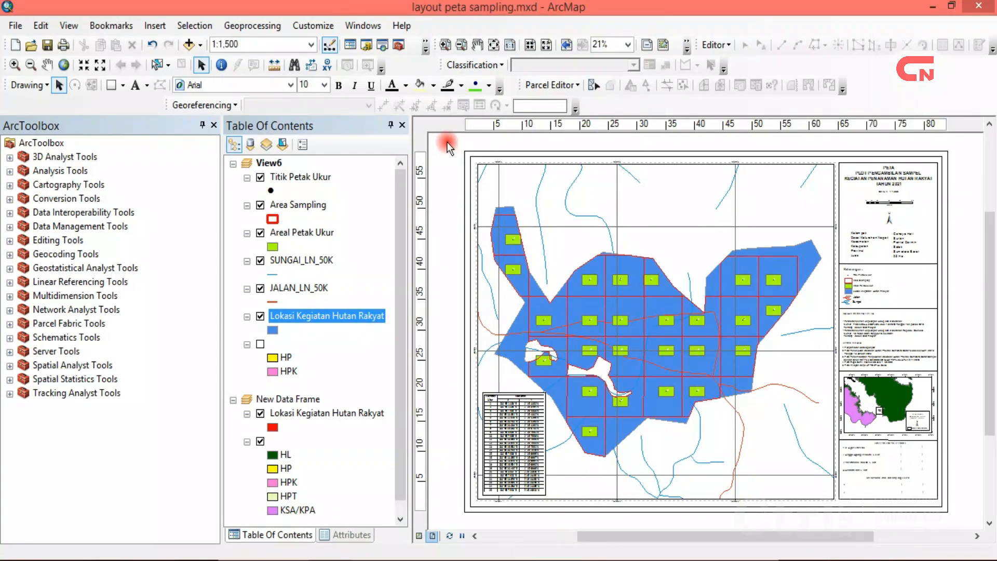
pyautogui.moveTo(447, 141); pyautogui.dragTo(958, 519)
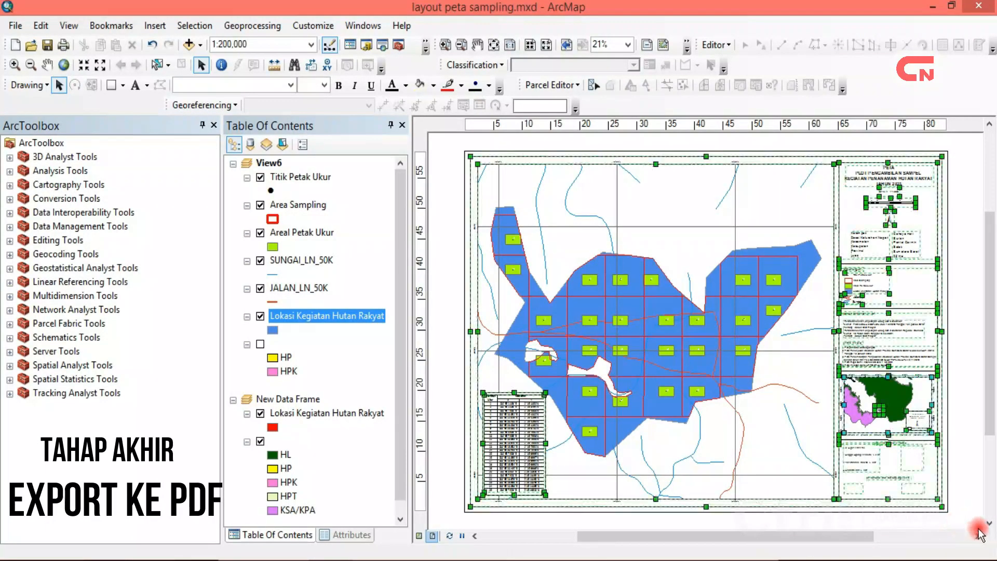
pyautogui.rightClick(756, 309)
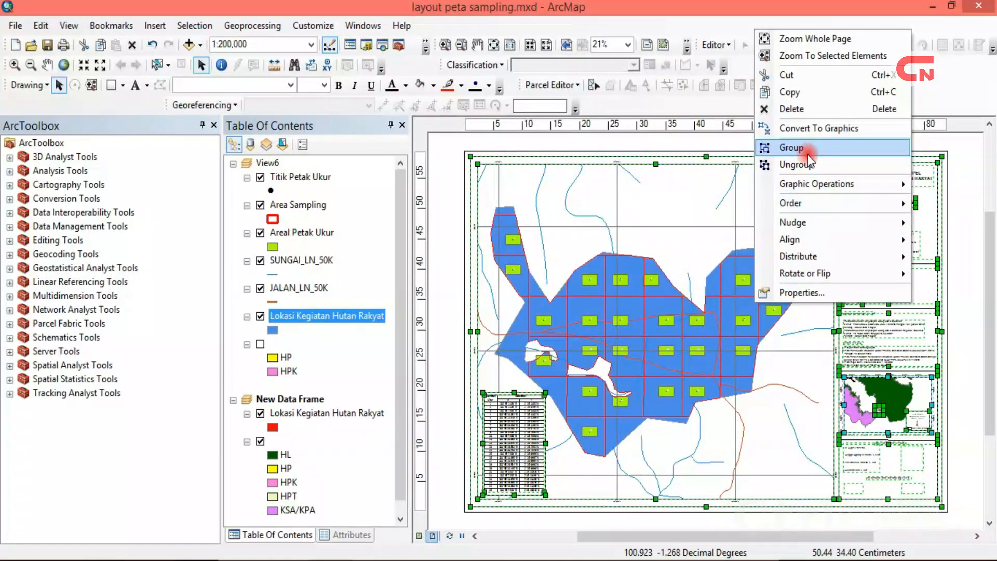
pyautogui.click(807, 153)
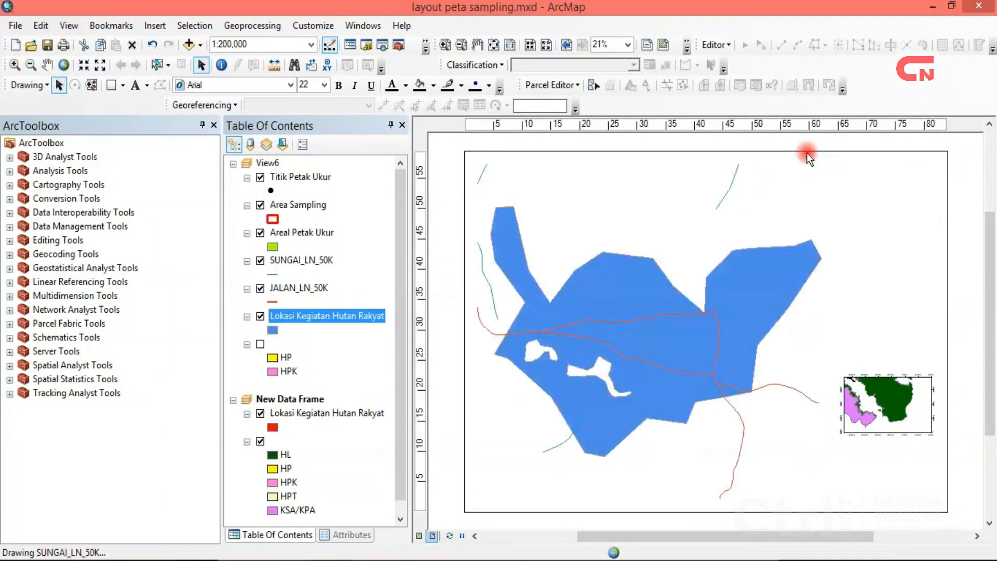
# Export the map at 300 dpi as layout peta sampling.pdf into the SAMPLING folder under Ctrl NET.
pyautogui.click(23, 26)
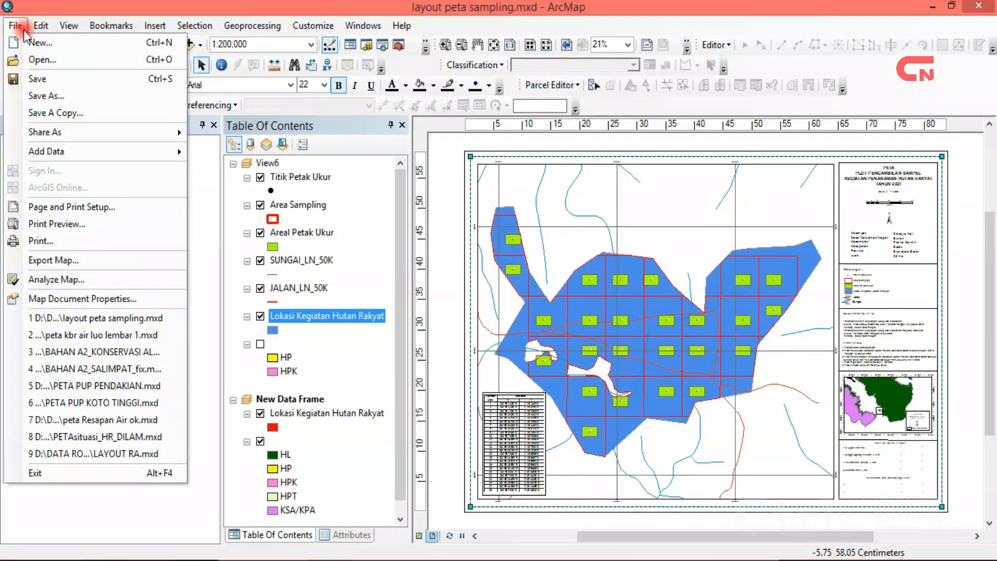
pyautogui.click(66, 261)
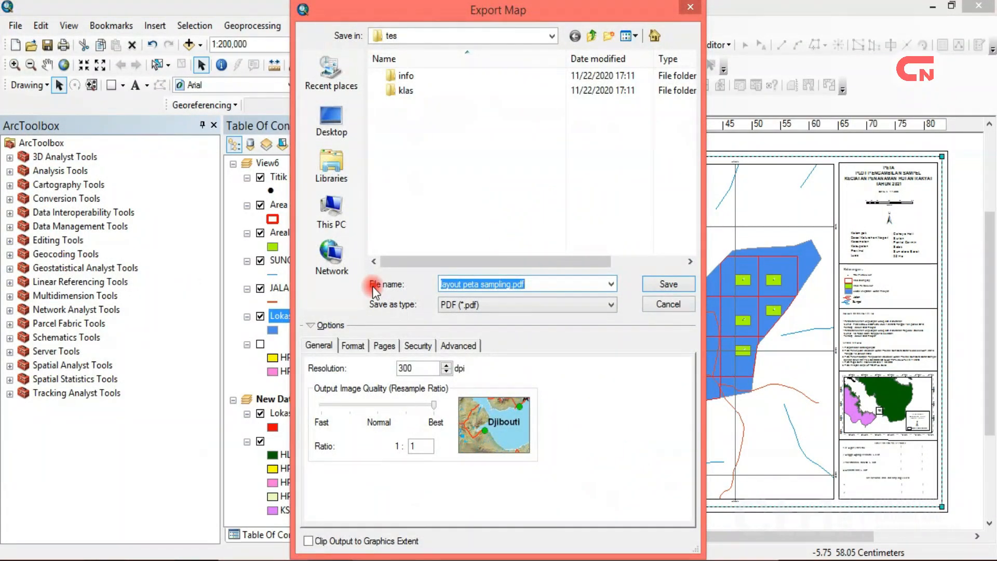
pyautogui.click(553, 35)
pyautogui.click(438, 234)
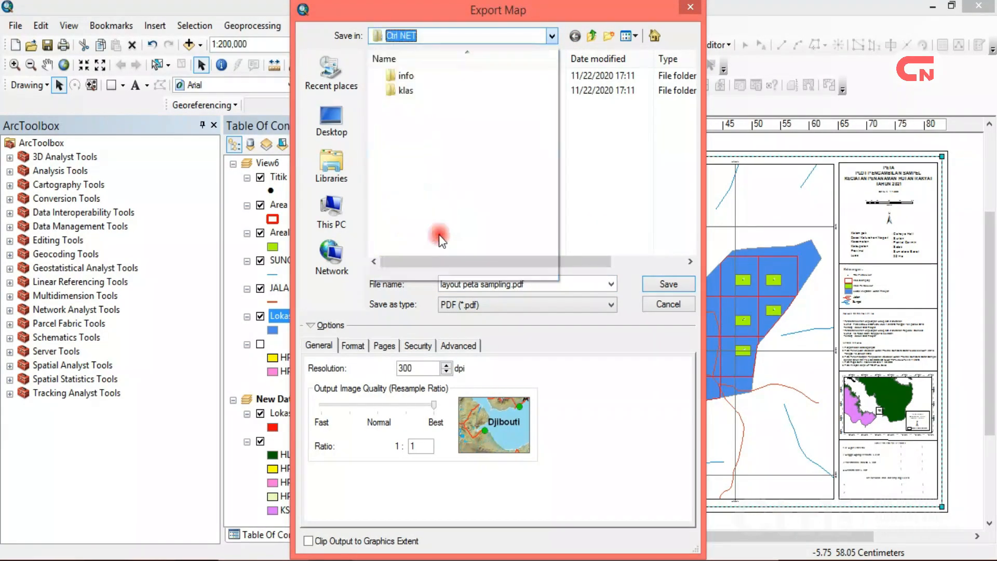
pyautogui.doubleClick(439, 119)
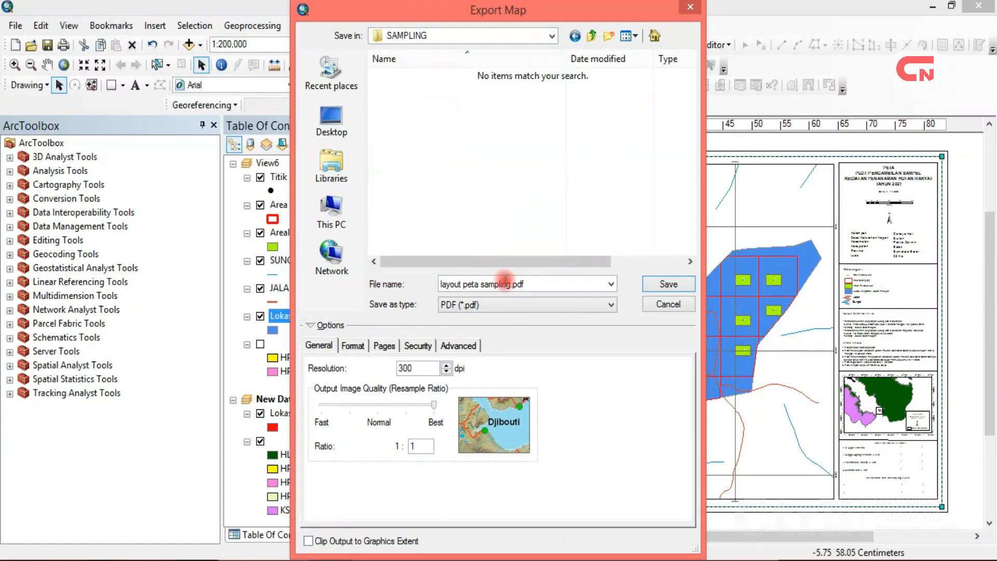
pyautogui.click(659, 289)
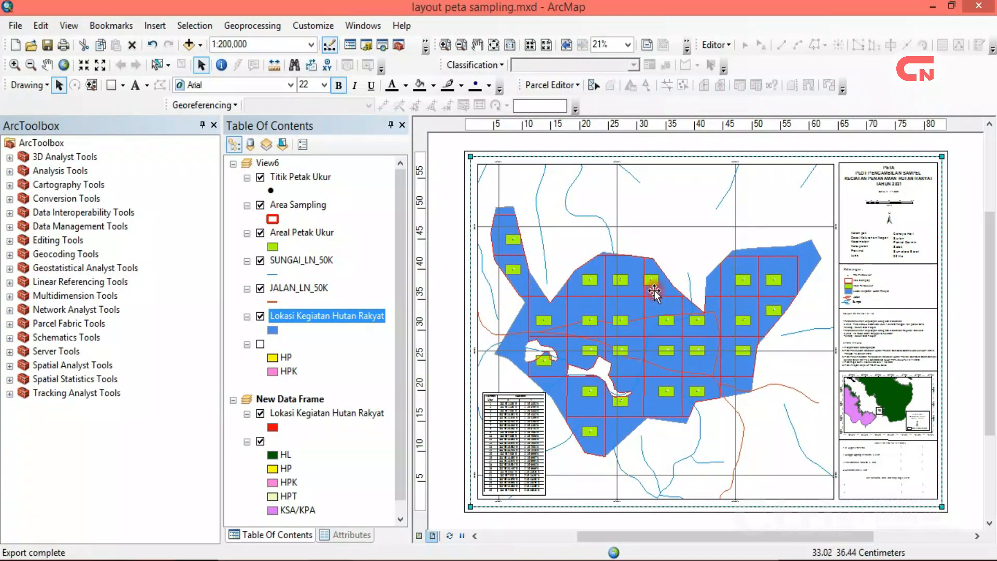
# Switch to the SAMPLING folder in File Explorer and open layout peta sampling.pdf.
pyautogui.click(116, 559)
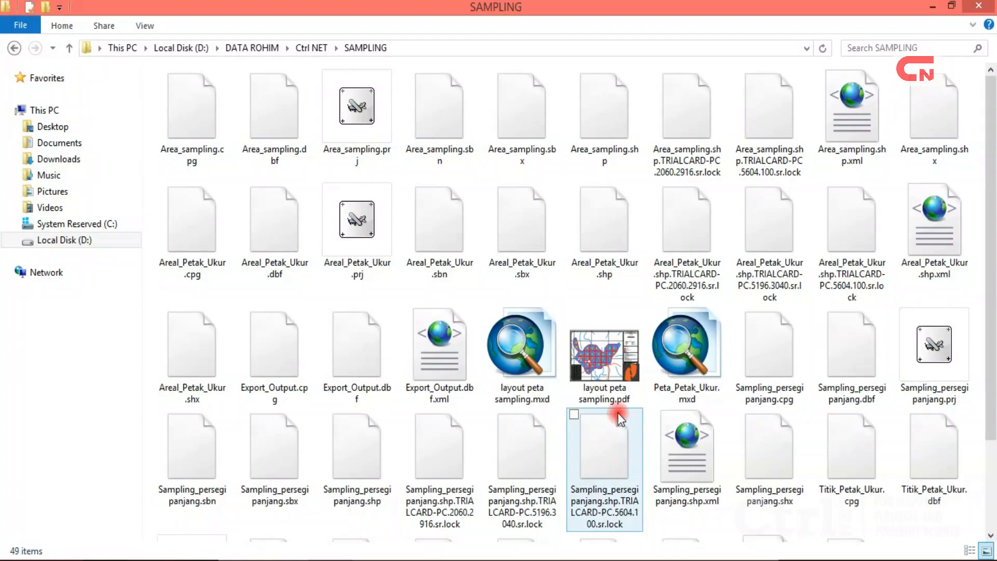
pyautogui.click(615, 386)
pyautogui.doubleClick(615, 384)
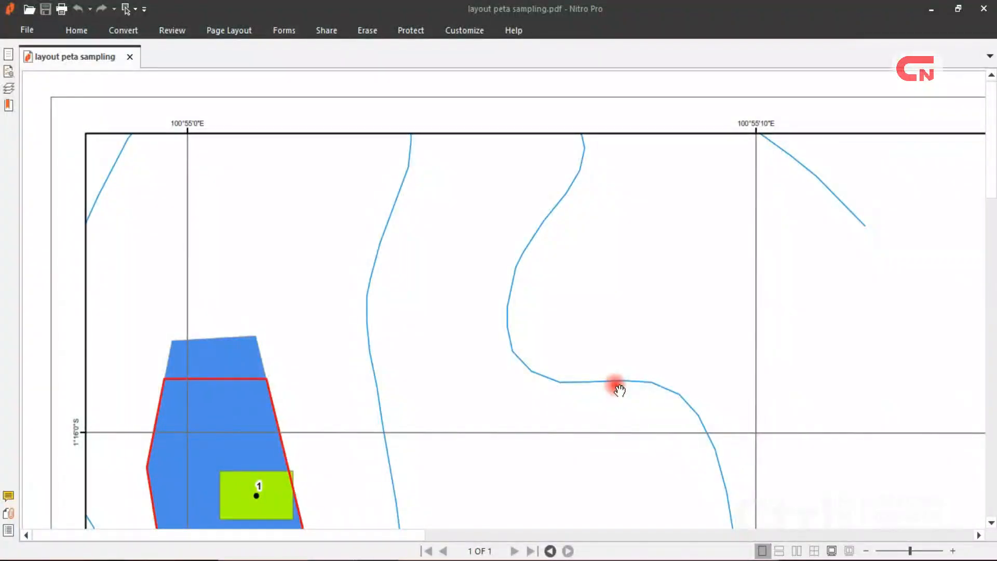
# Examine the exported PDF's plot map, title block, legend, coordinate table, situation map and signature block, finishing with the full page.
pyautogui.moveTo(910, 550); pyautogui.dragTo(884, 551)
pyautogui.moveTo(728, 332); pyautogui.dragTo(701, 310)
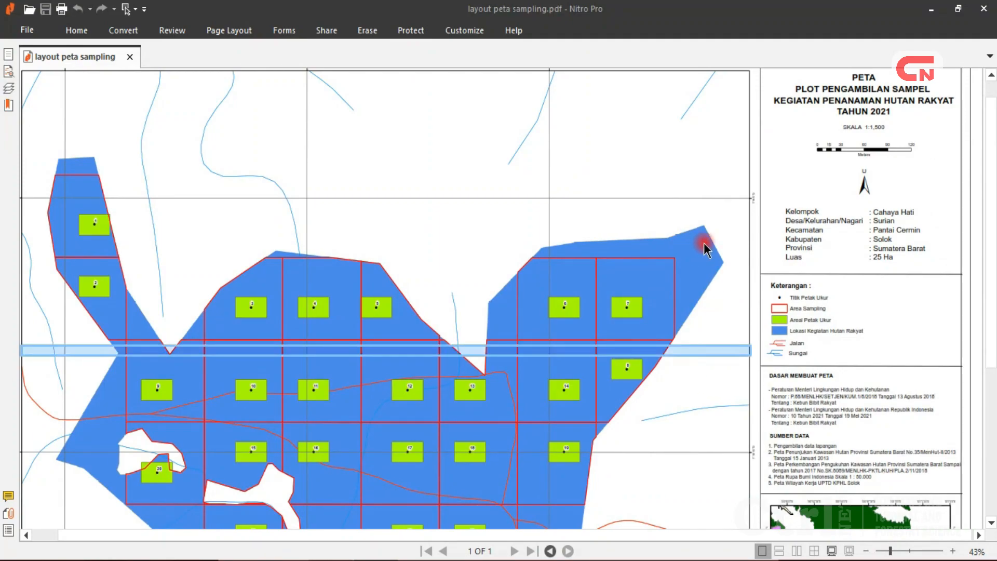
pyautogui.scroll(-3, 792, 341)
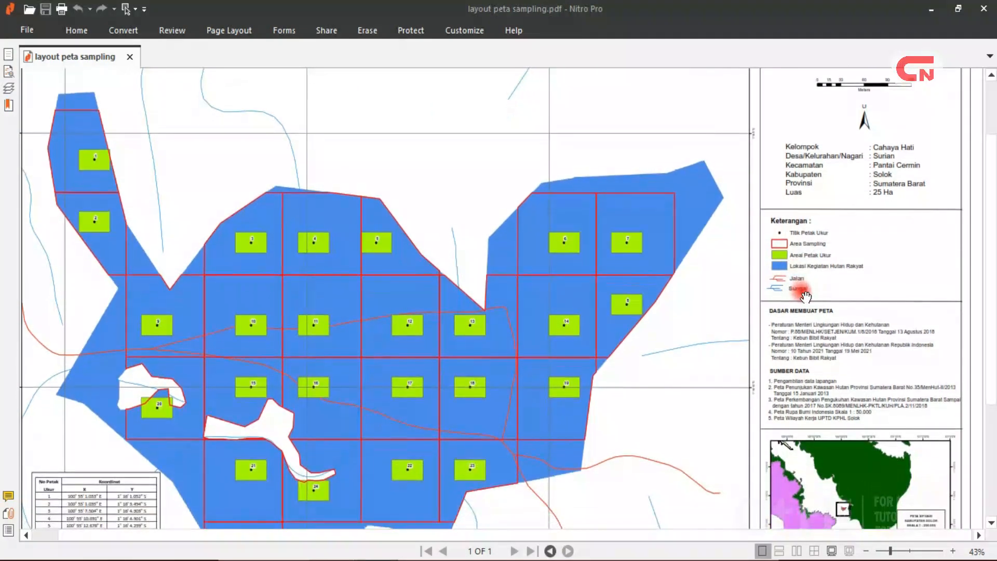
pyautogui.moveTo(827, 398); pyautogui.dragTo(829, 291)
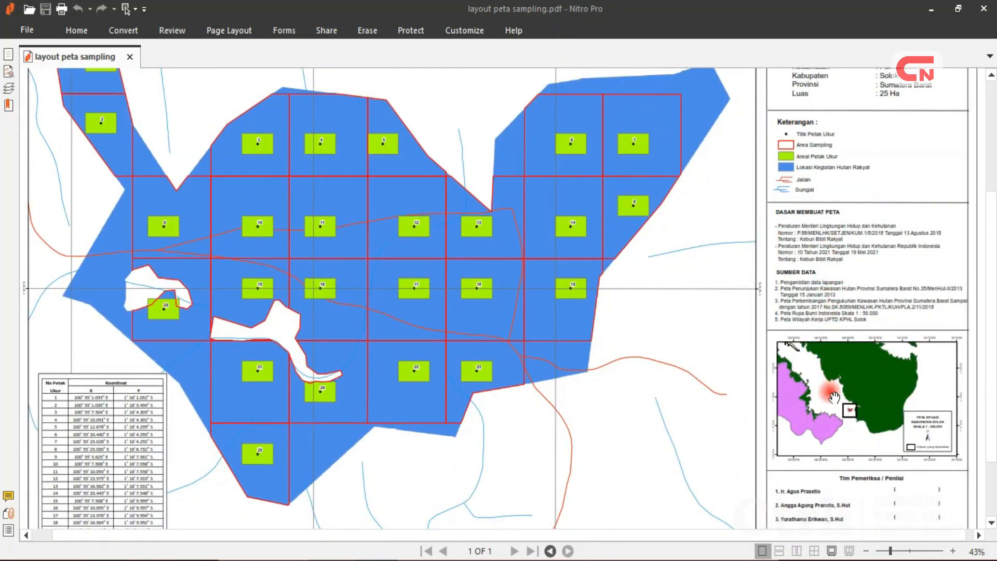
pyautogui.moveTo(830, 404); pyautogui.dragTo(826, 310)
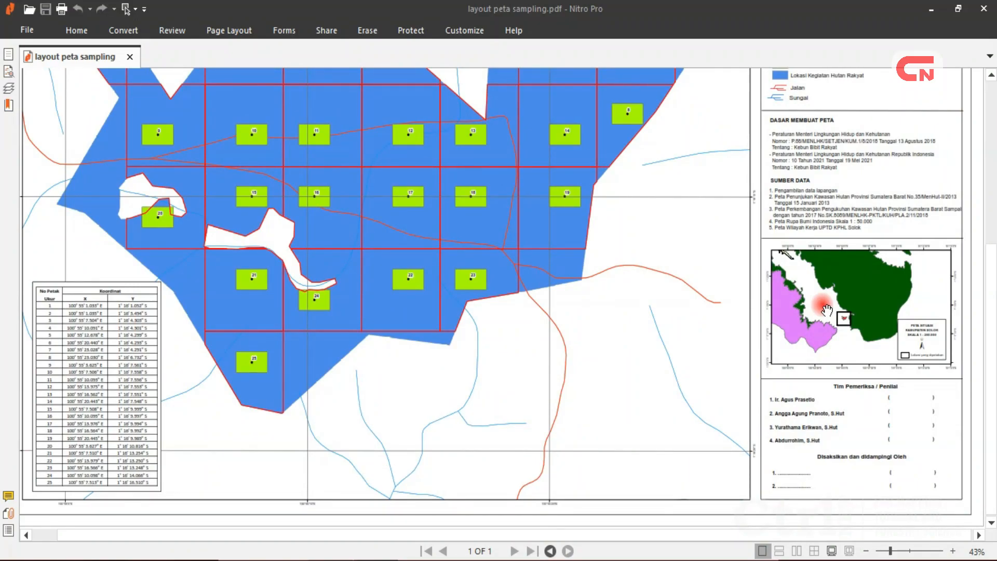
pyautogui.moveTo(701, 157); pyautogui.dragTo(696, 285)
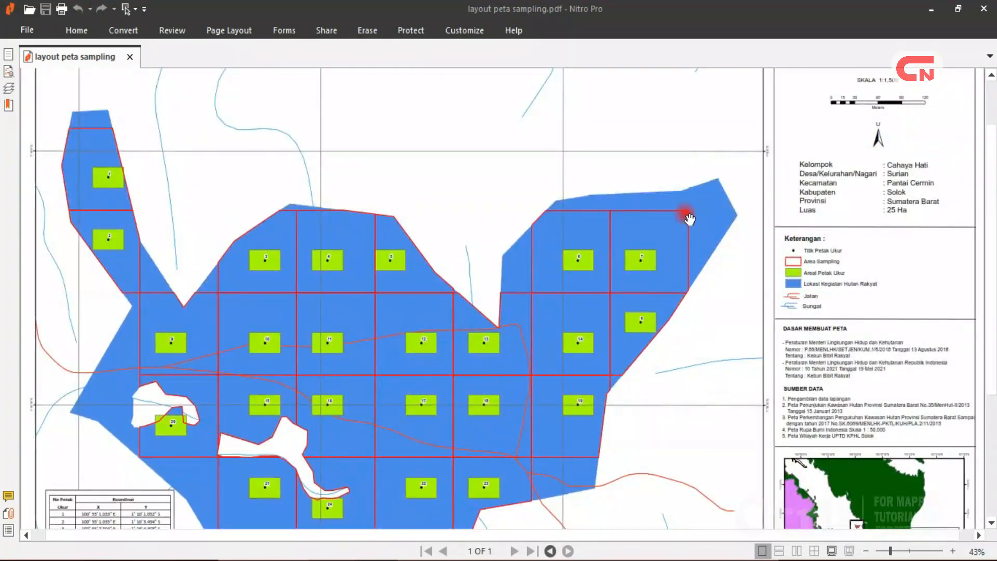
pyautogui.moveTo(681, 111); pyautogui.dragTo(679, 185)
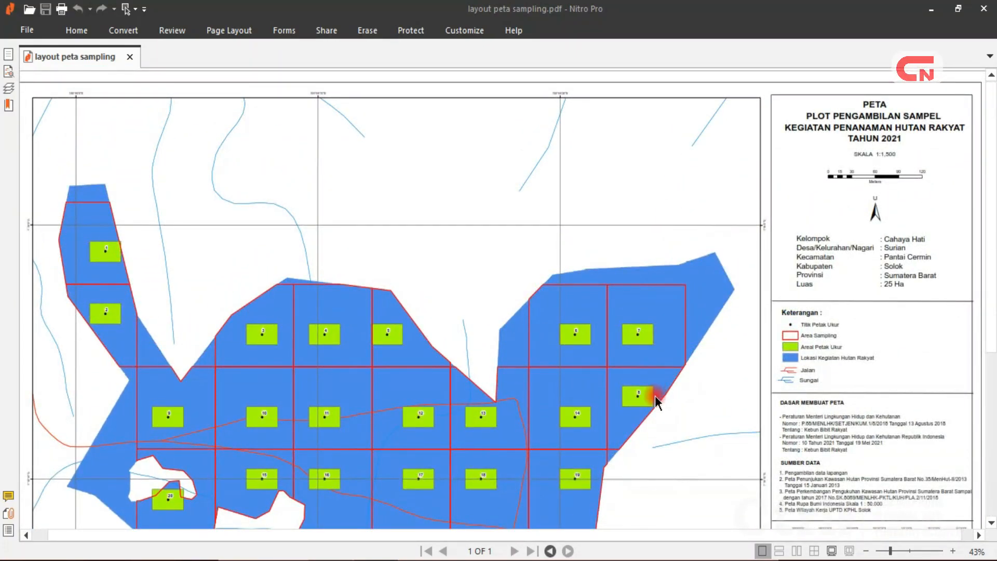
pyautogui.click(865, 551)
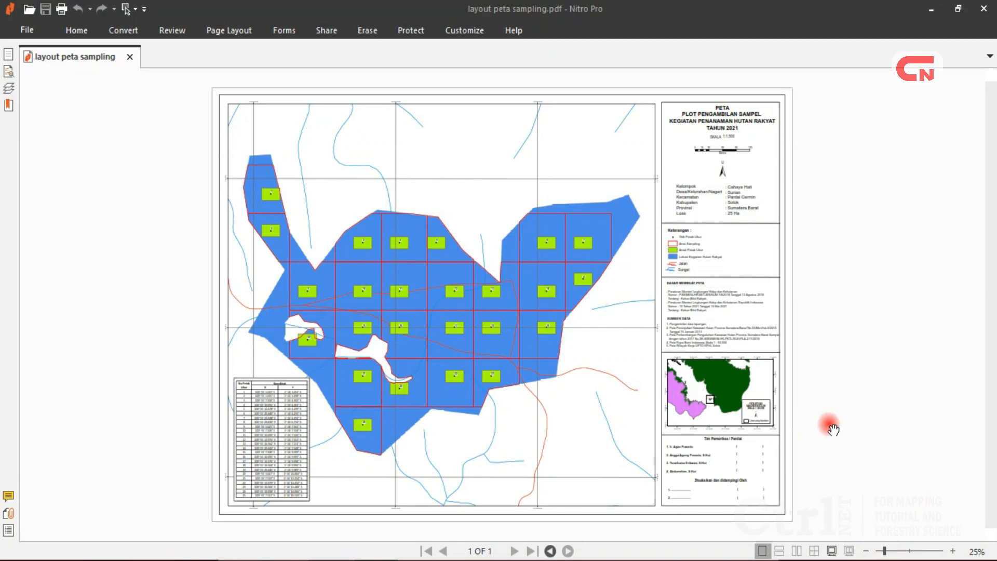
# Check the paper size and orientation in the Canon G2010 series printer properties for the PDF, and close the properties.
pyautogui.hotkey('ctrl', 'p')
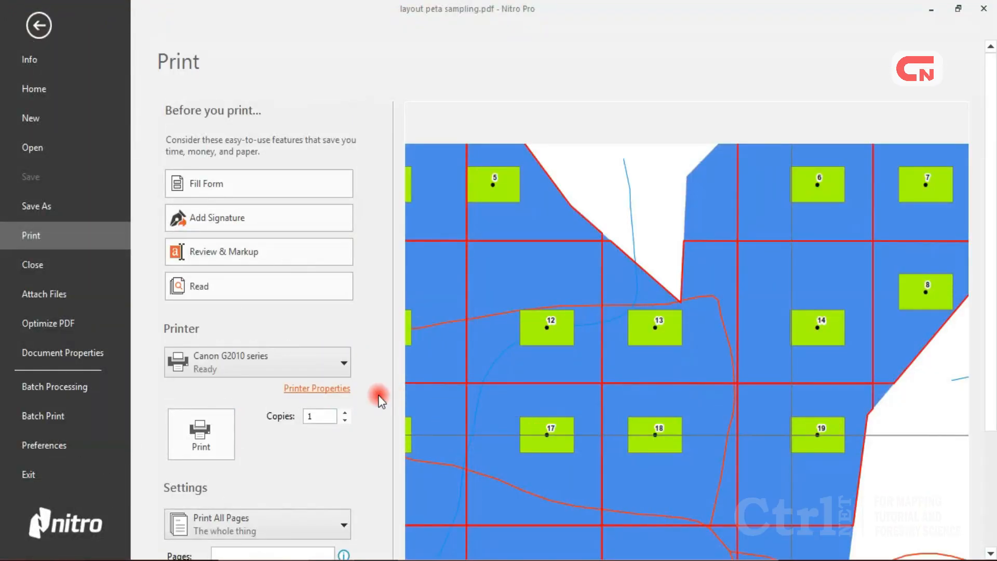
pyautogui.click(332, 391)
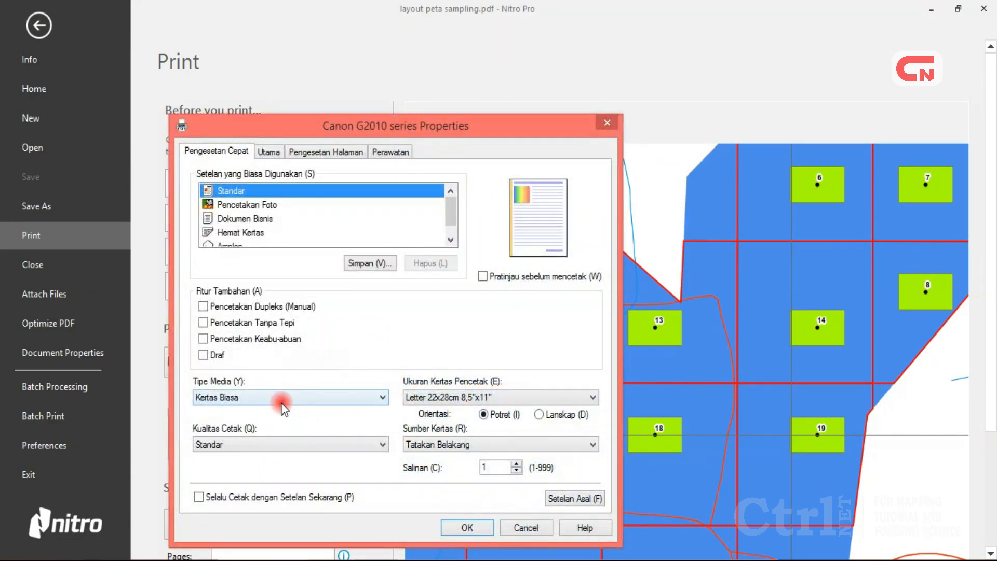
pyautogui.click(483, 414)
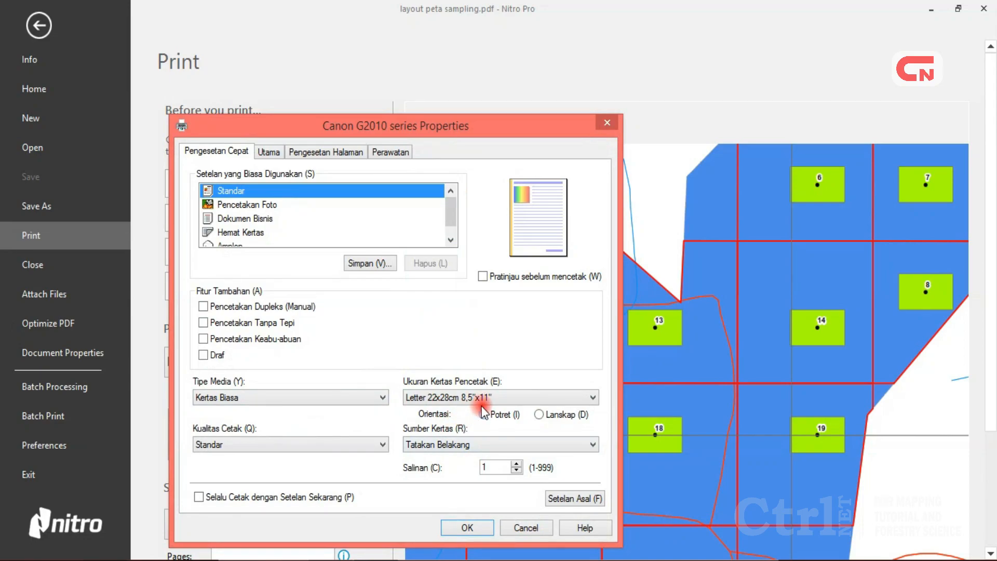
pyautogui.click(608, 122)
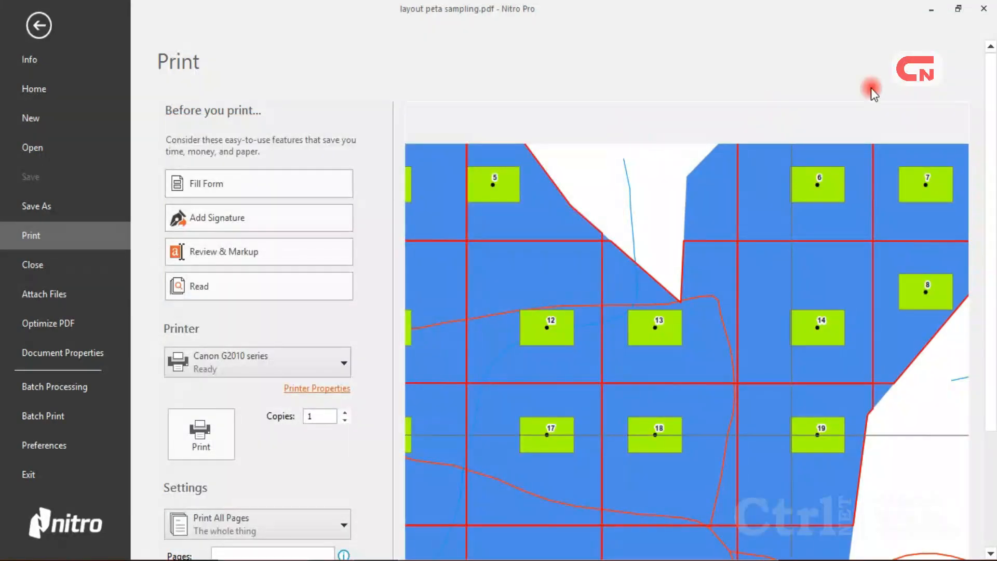
# Close the PDF, switch back to ArcMap and deselect the grouped layout.
pyautogui.click(988, 20)
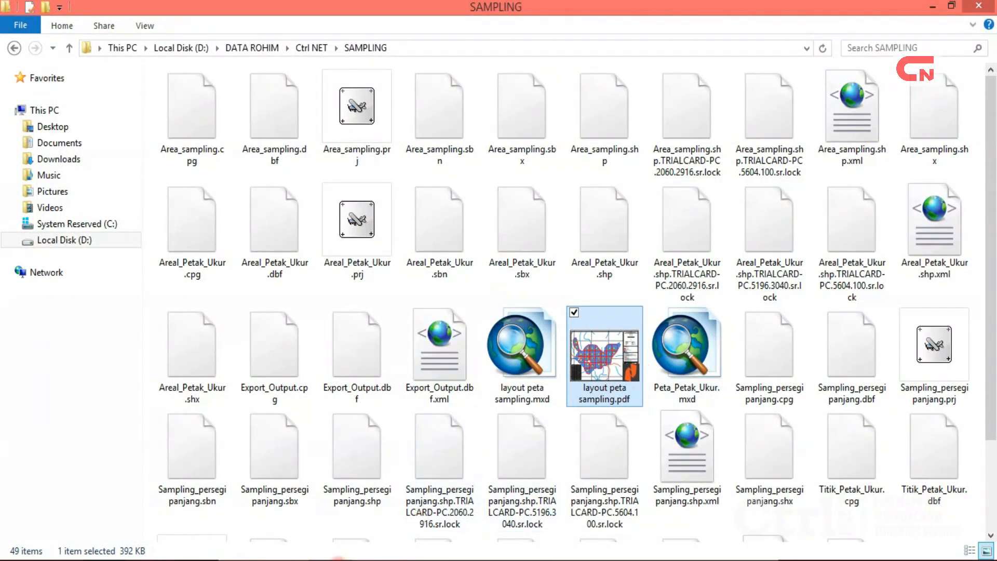
pyautogui.click(530, 560)
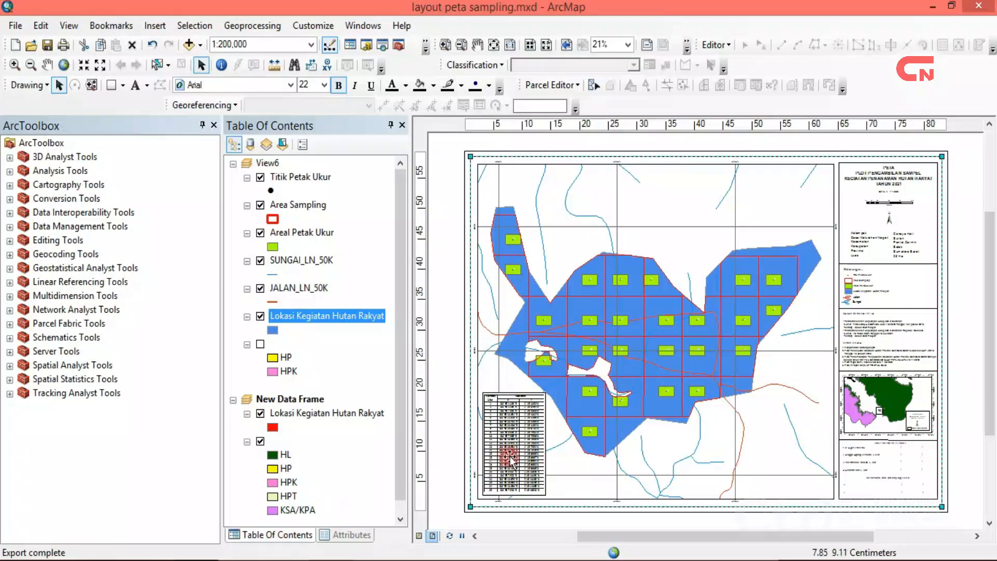
pyautogui.click(455, 418)
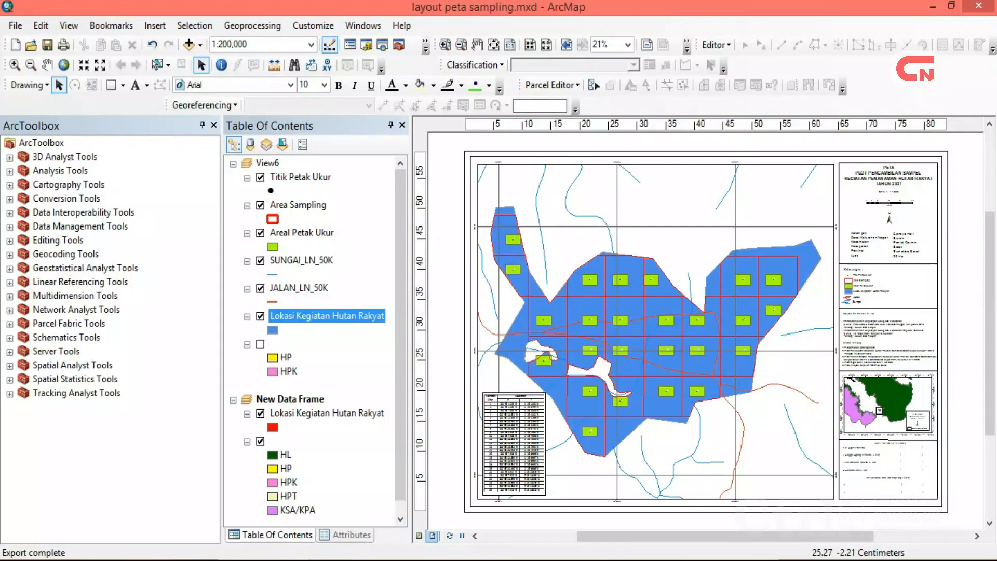
pyautogui.click(831, 560)
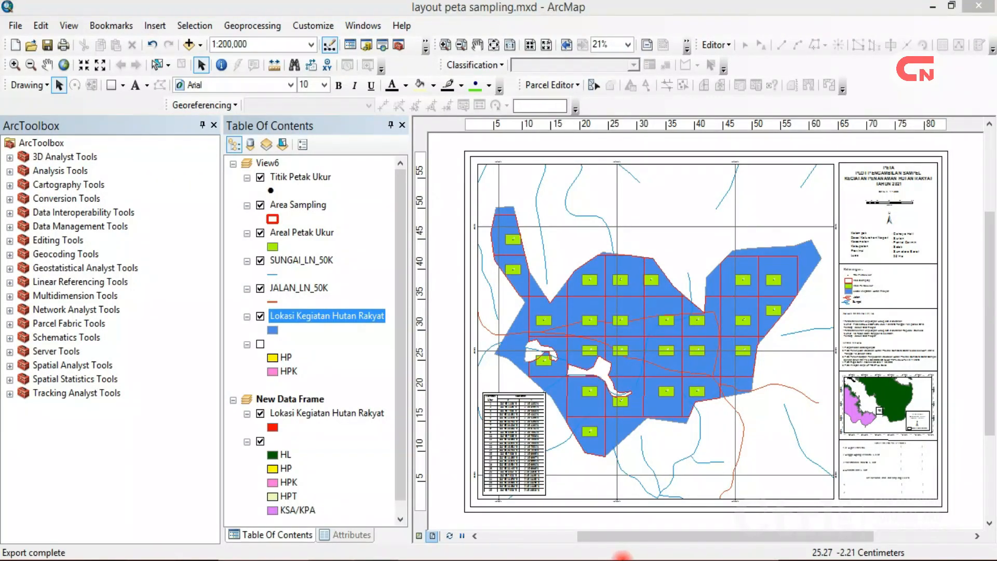